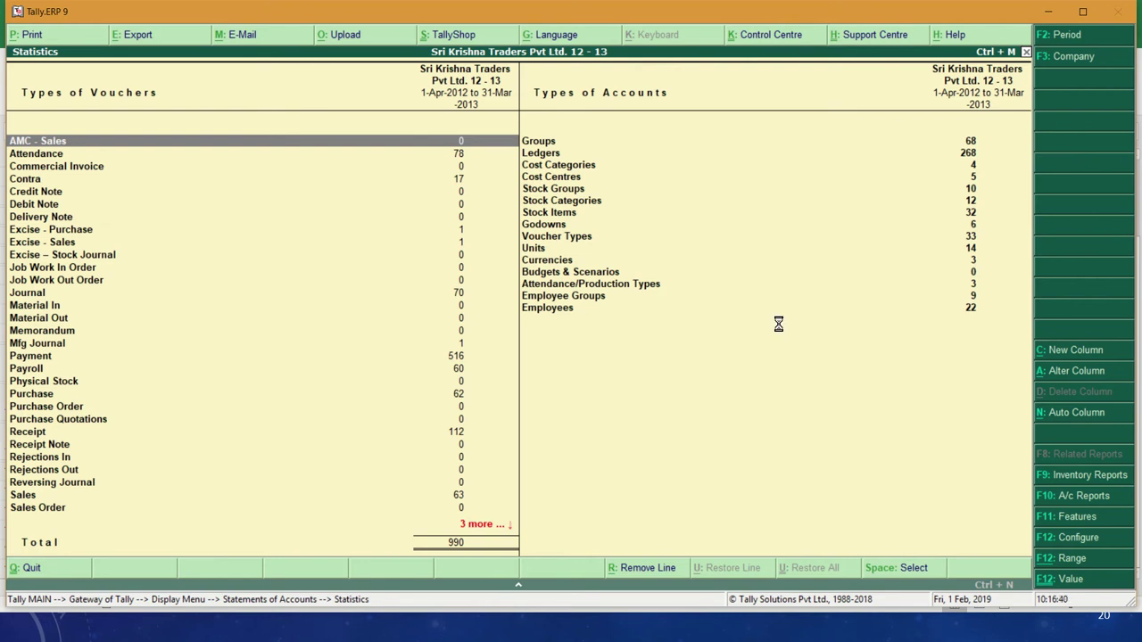
# Leave the Statistics report and switch to the PowerPoint slide show on Daybook transactions.
pyautogui.press('Escape')
pyautogui.press('Escape')
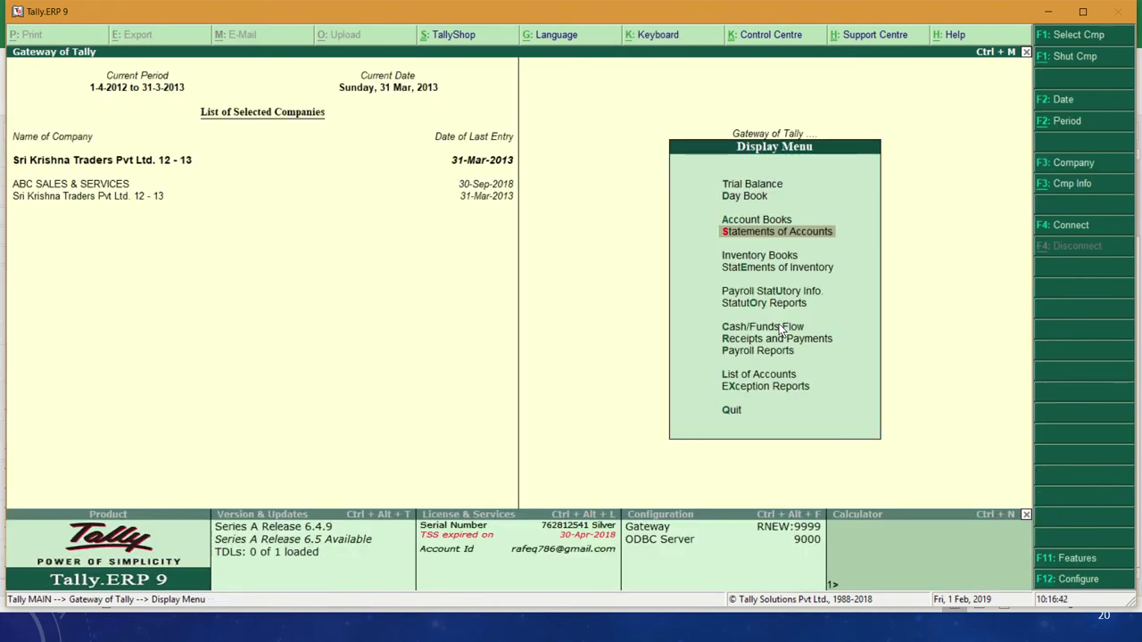
pyautogui.hotkey('alt', 'Tab')
pyautogui.hotkey('alt', 'Tab')
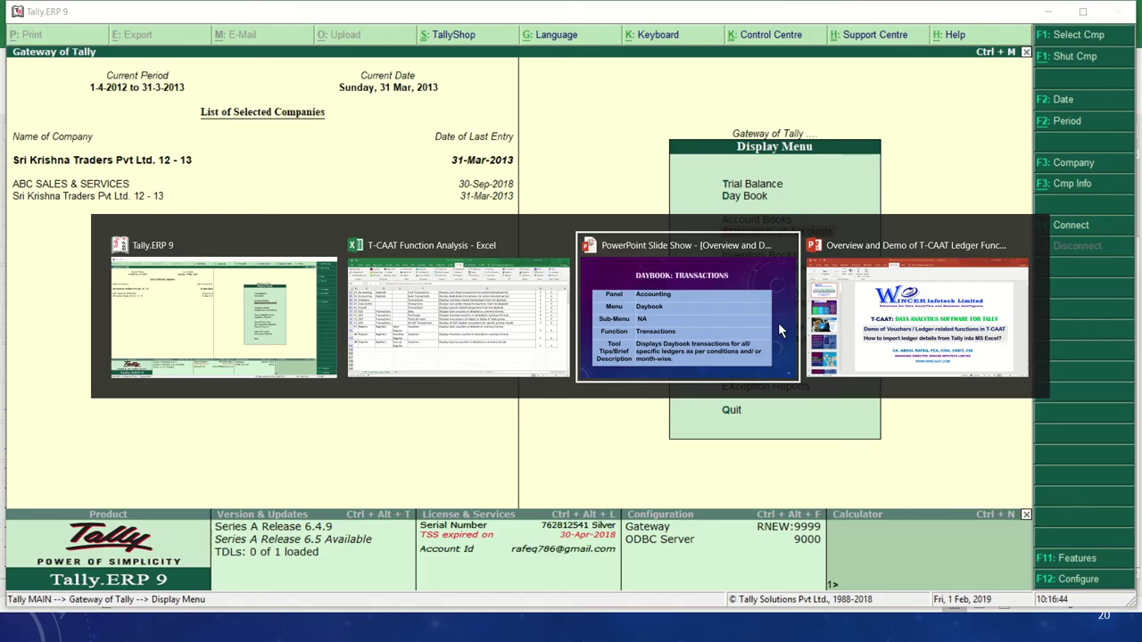
pyautogui.click(777, 322)
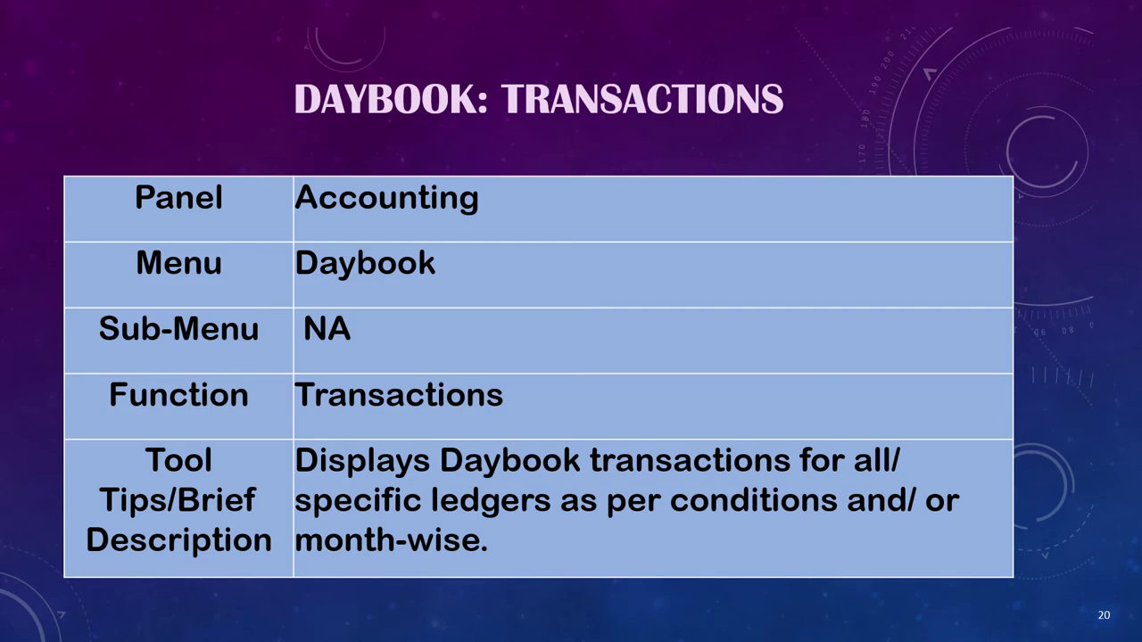
# Switch to Excel, create a blank workbook and open T-CAAT's DayBook Transactions function.
pyautogui.hotkey('alt', 'Tab')
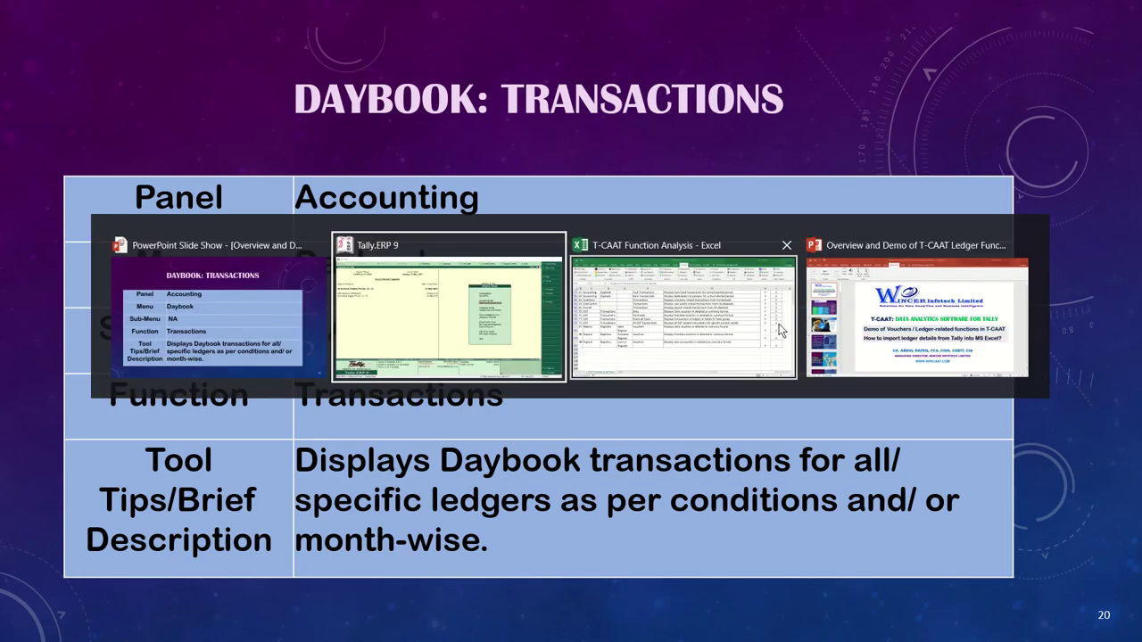
pyautogui.hotkey('alt', 'Tab')
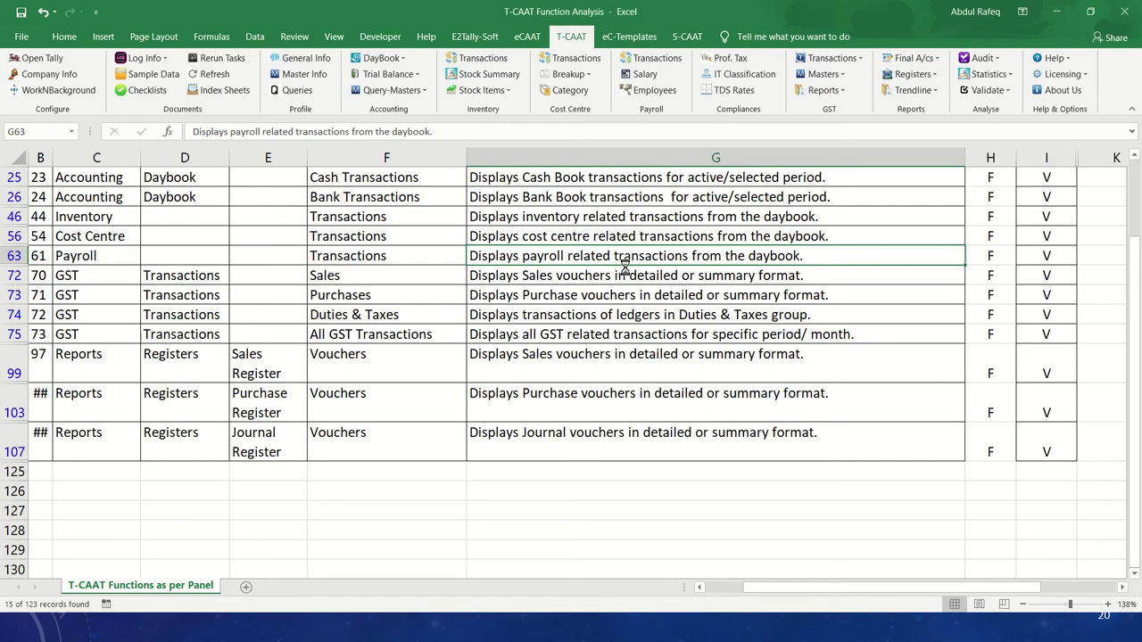
pyautogui.hotkey('ctrl', 'n')
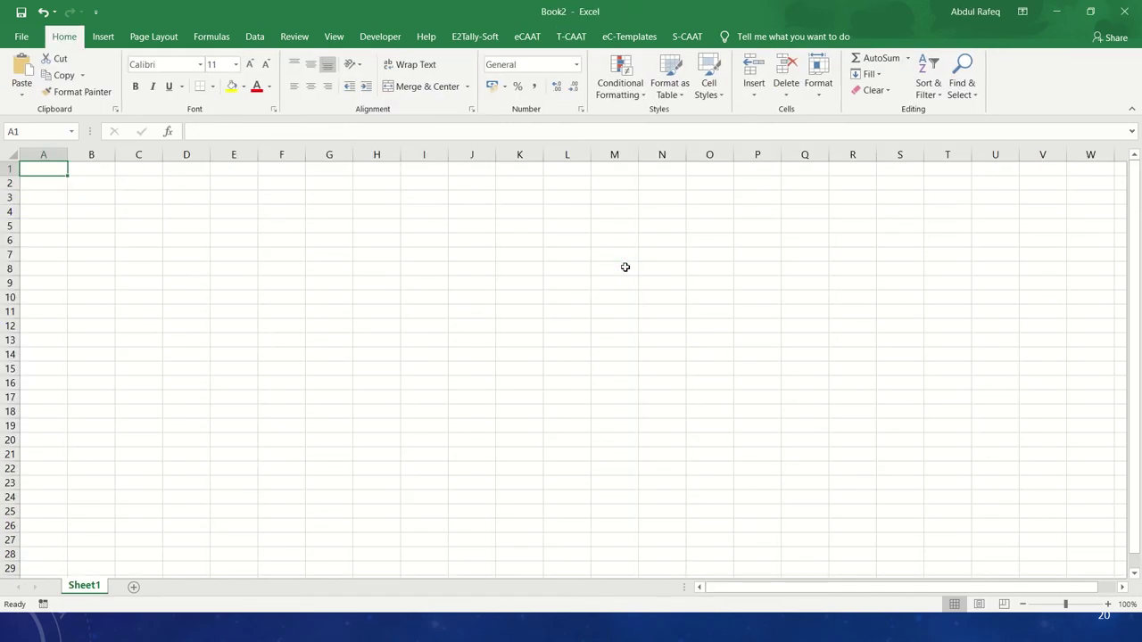
pyautogui.click(555, 408)
pyautogui.click(563, 36)
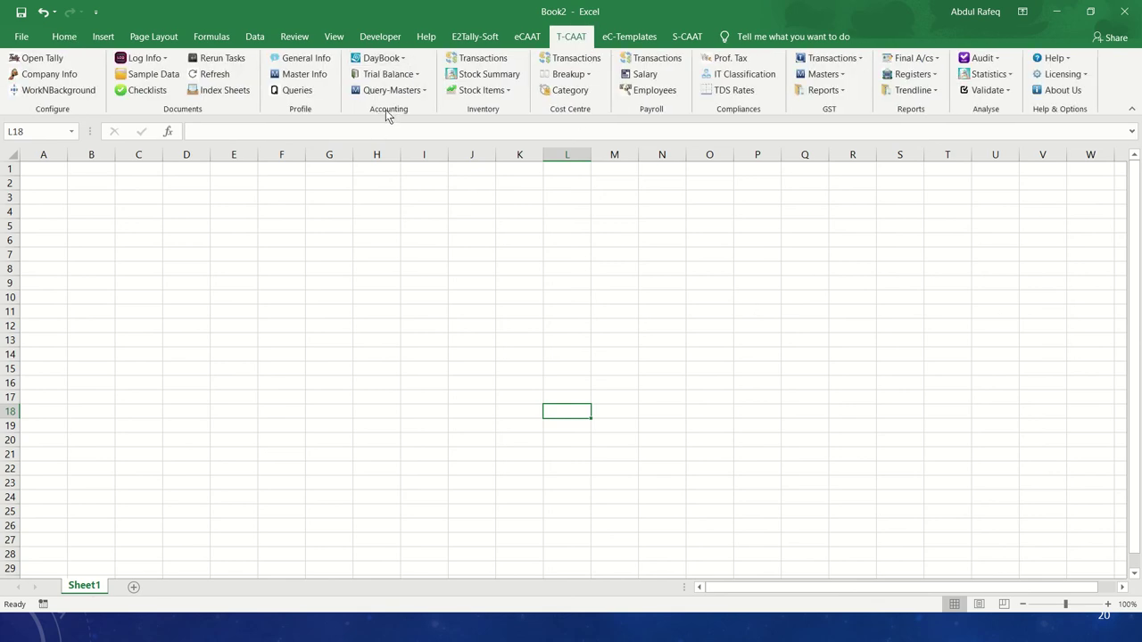
pyautogui.click(388, 58)
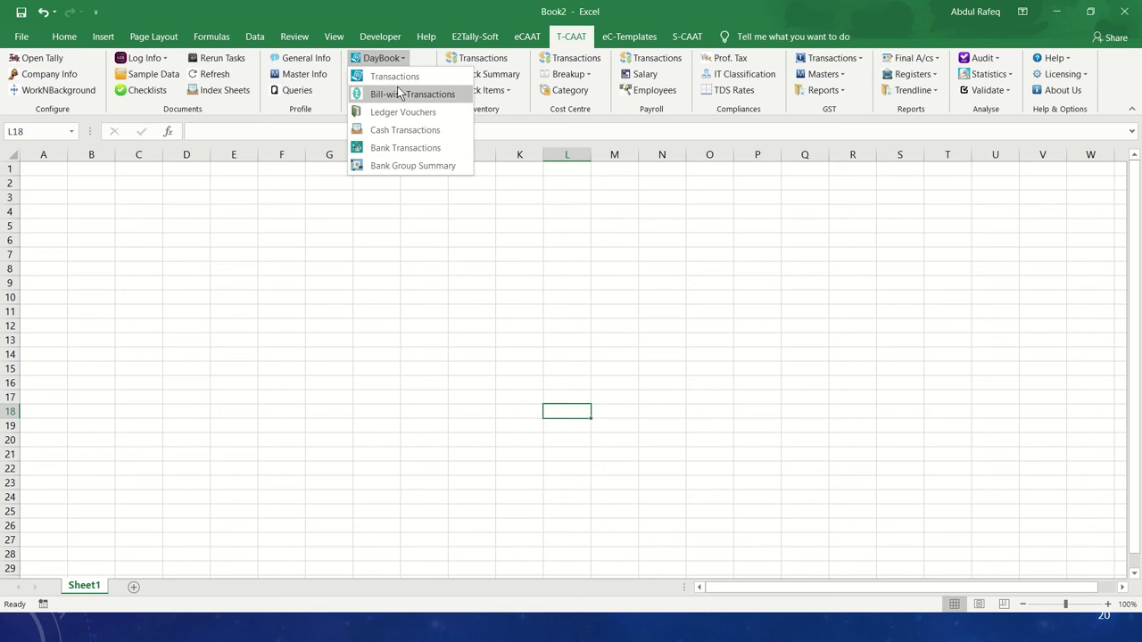
pyautogui.click(398, 80)
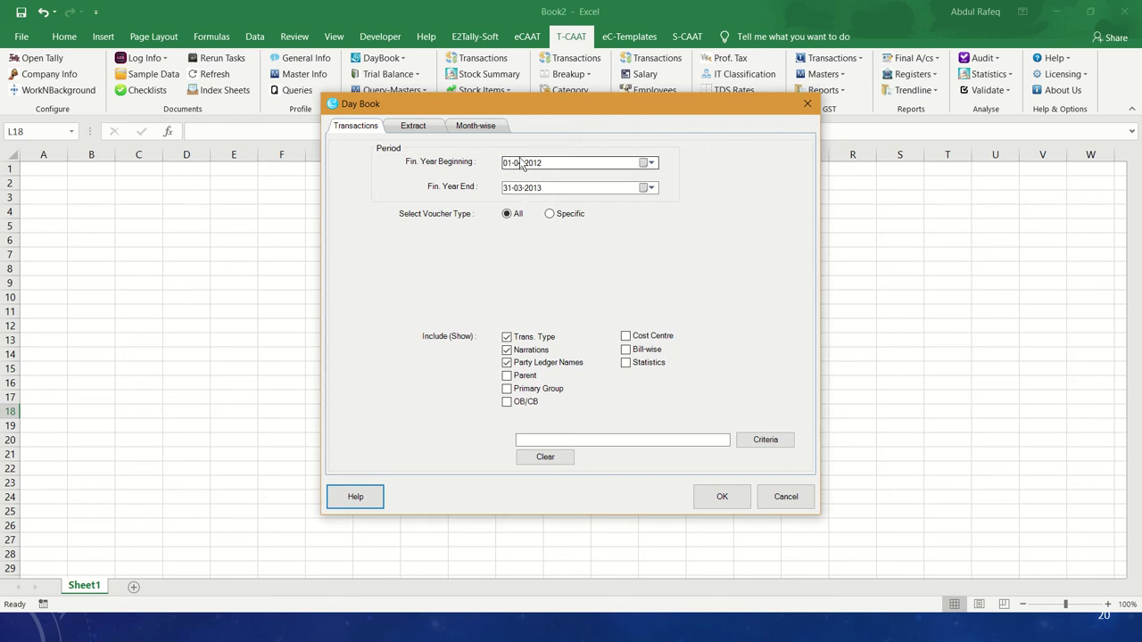
# Extract the daybook from 01-01-2013 to 31-03-2013 for all voucher types, including narrations and party ledger names but not transaction type.
pyautogui.click(522, 164)
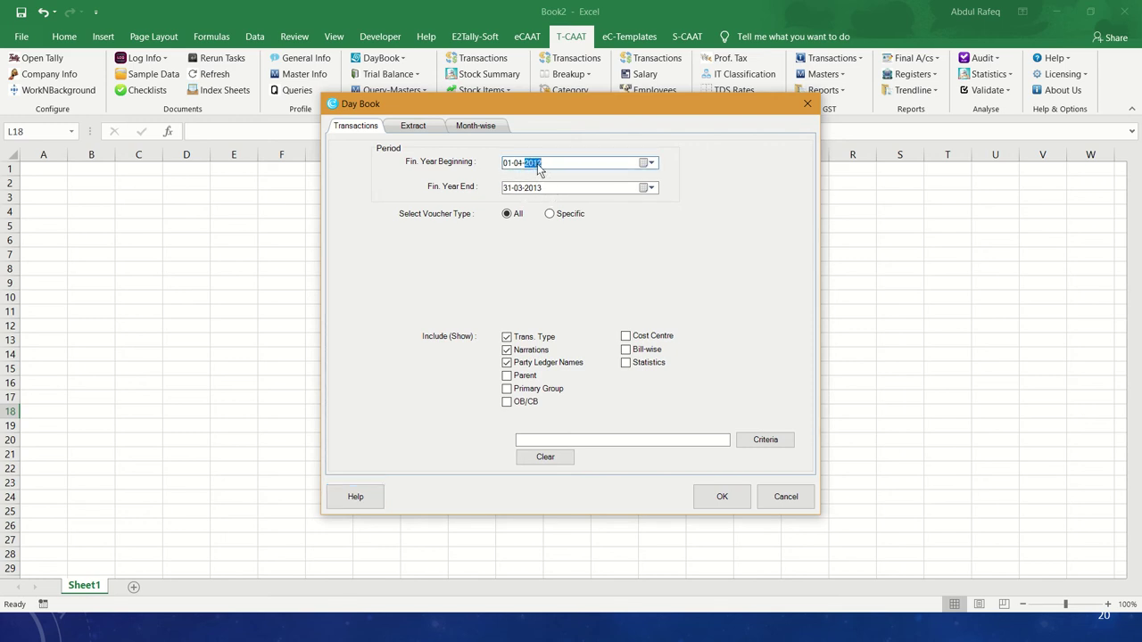
pyautogui.write('01')
pyautogui.click(507, 338)
pyautogui.click(507, 350)
pyautogui.click(507, 363)
pyautogui.click(550, 214)
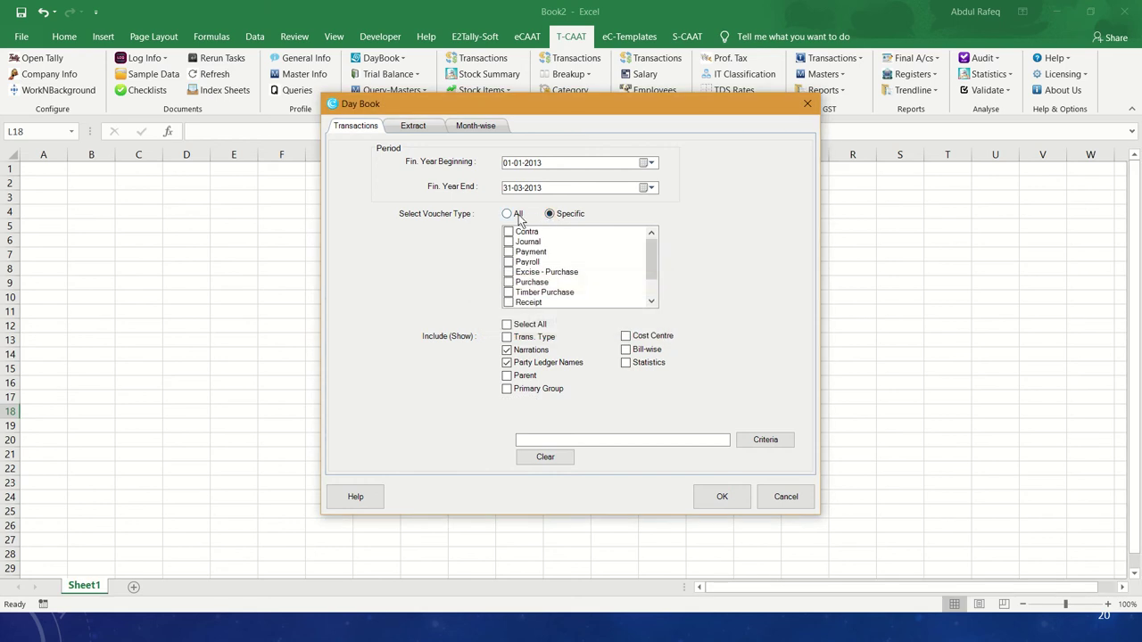
pyautogui.click(506, 215)
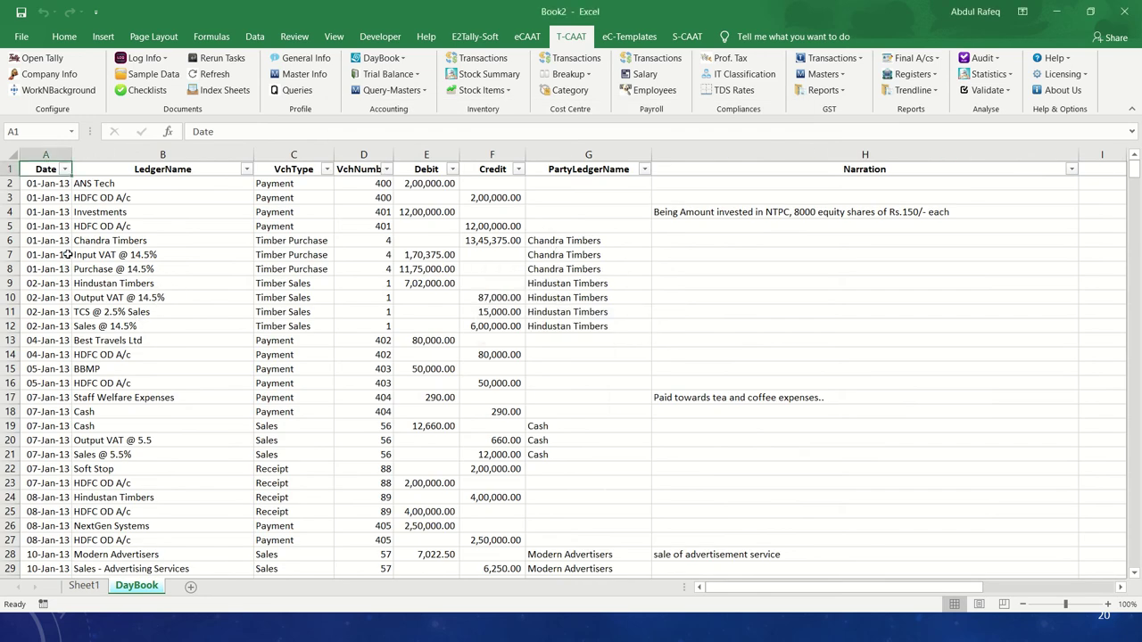
# Examine the extracted daybook rows and the filter values of the date, ledger name, voucher type and voucher number columns.
pyautogui.scroll(-10, 68, 257)
pyautogui.scroll(-10, 67, 257)
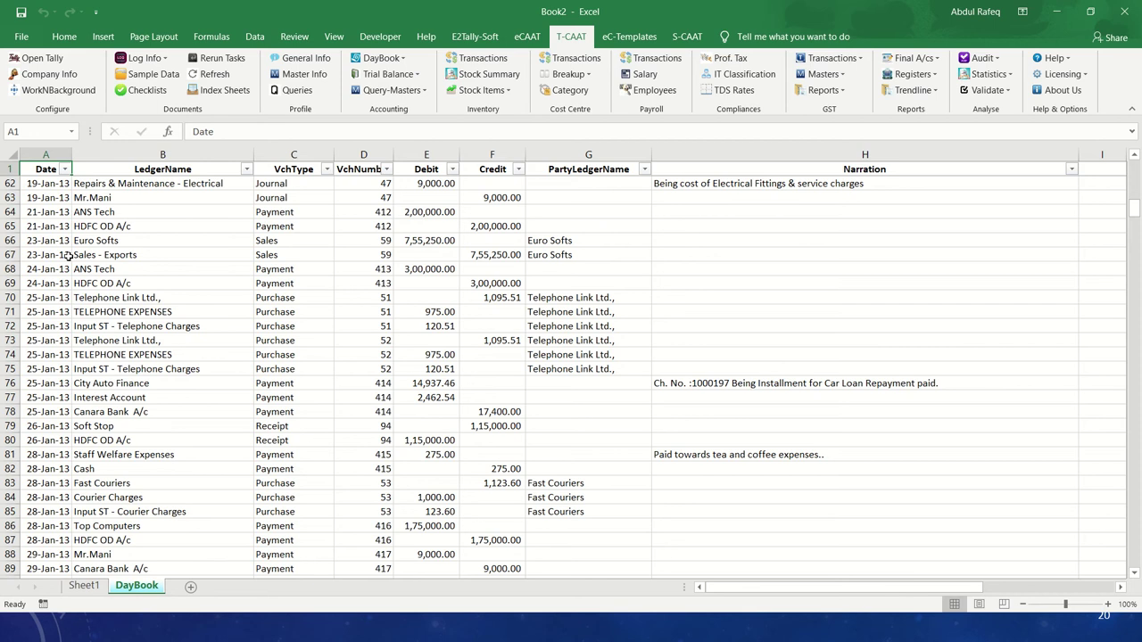
pyautogui.hotkey('ctrl', 'Home')
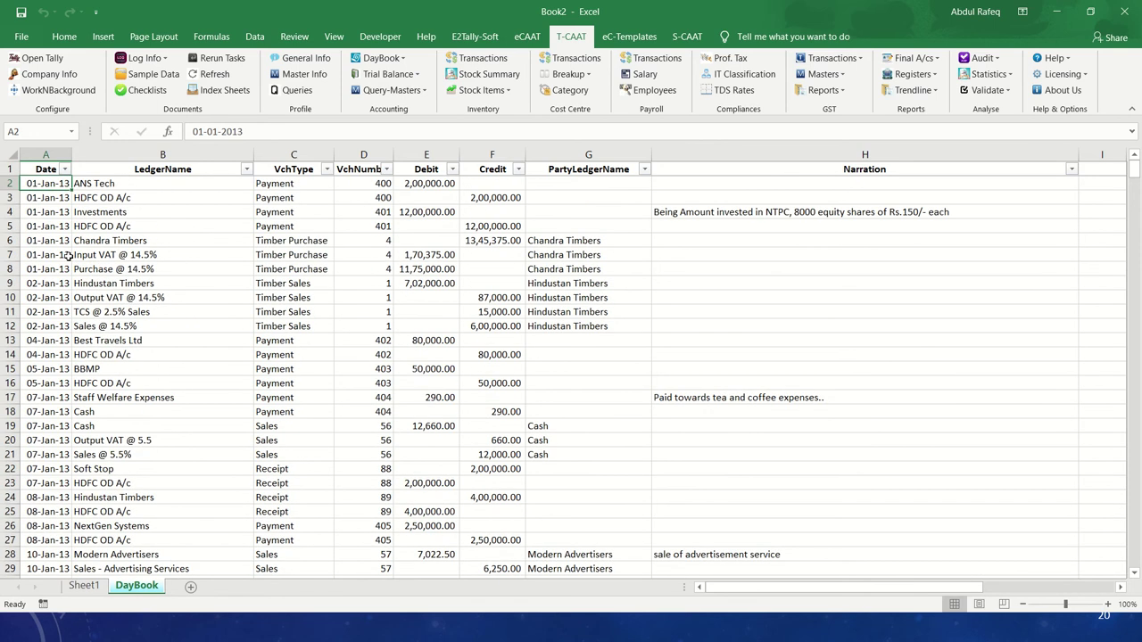
pyautogui.click(66, 169)
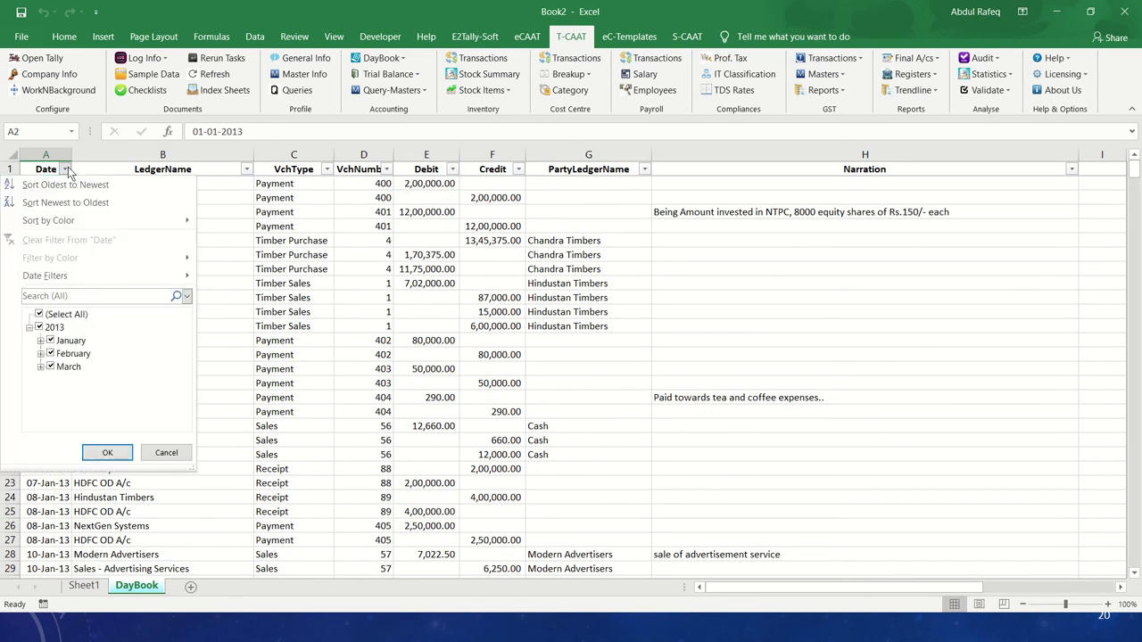
pyautogui.press('Escape')
pyautogui.click(248, 175)
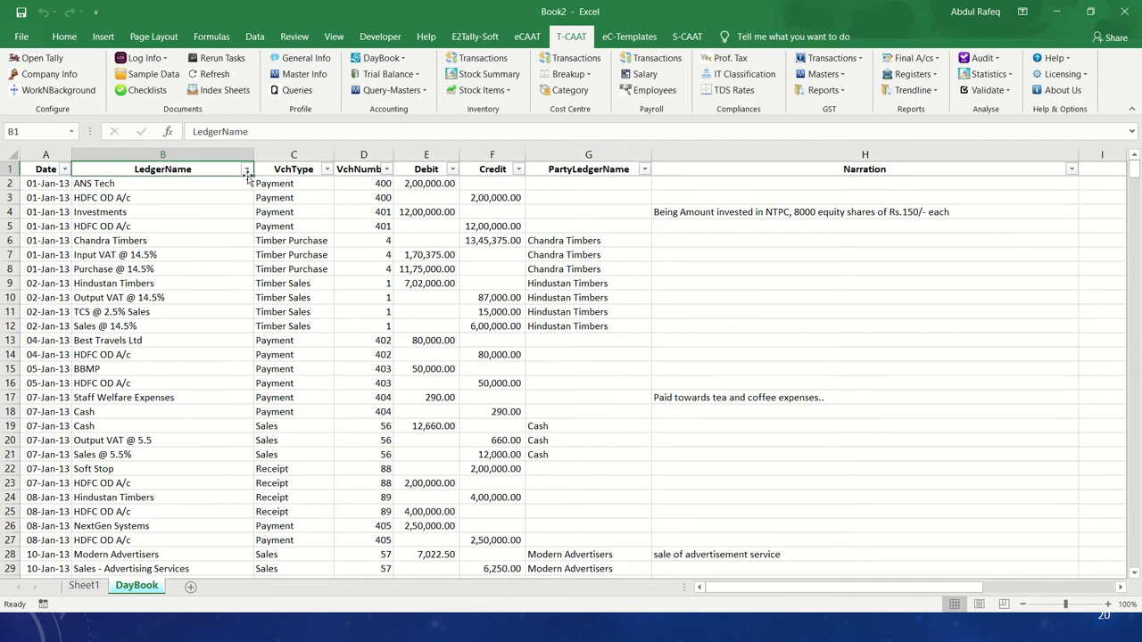
pyautogui.click(248, 171)
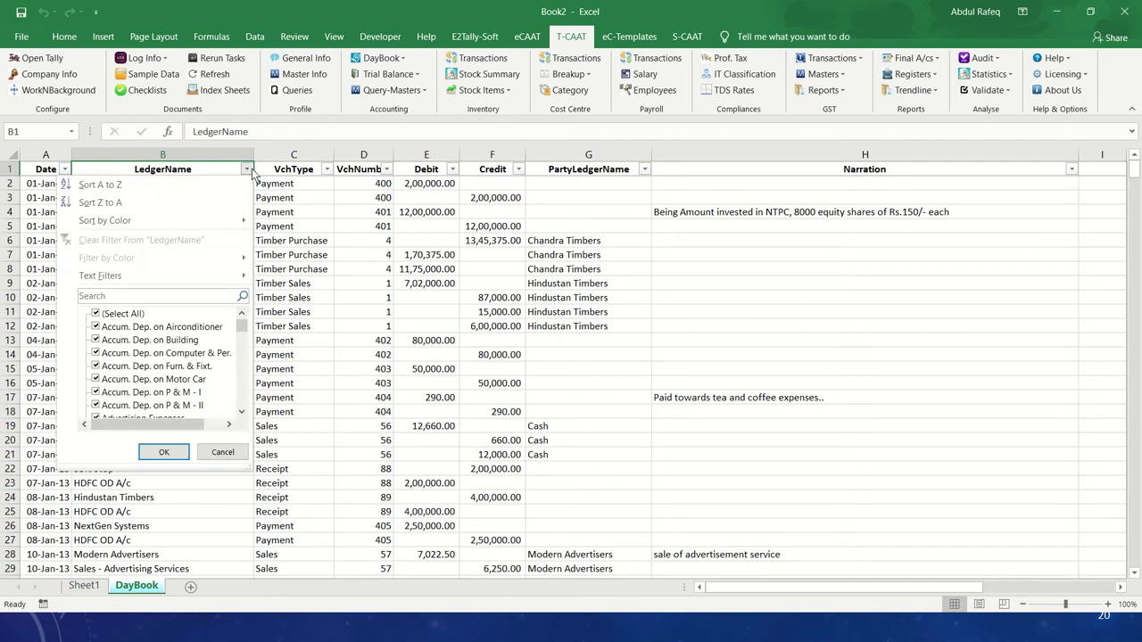
pyautogui.press('Escape')
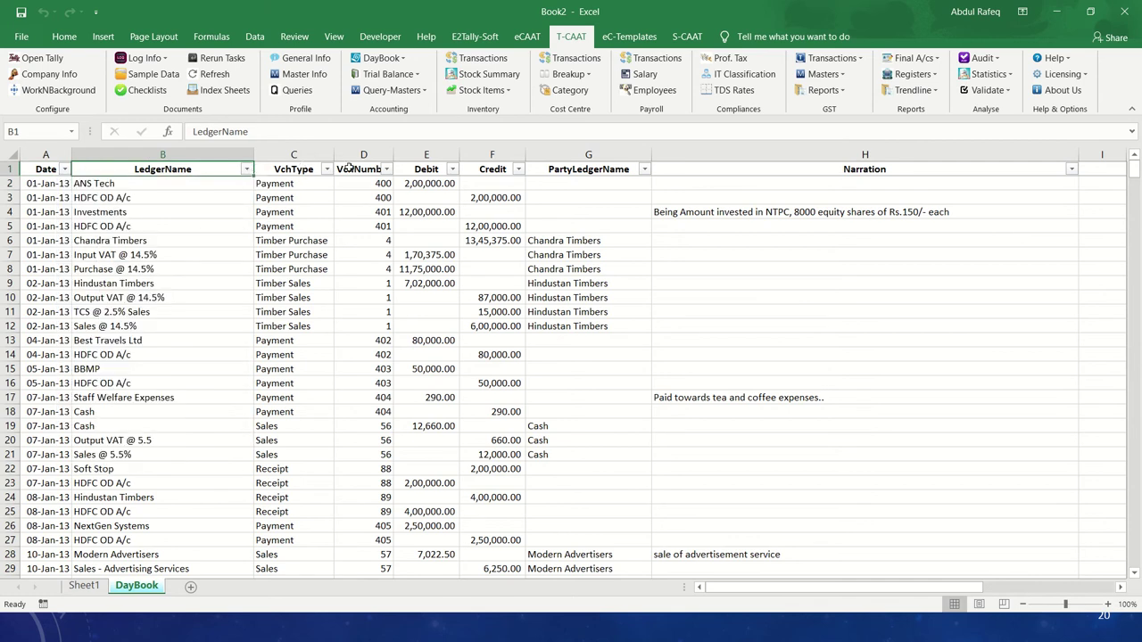
pyautogui.click(328, 169)
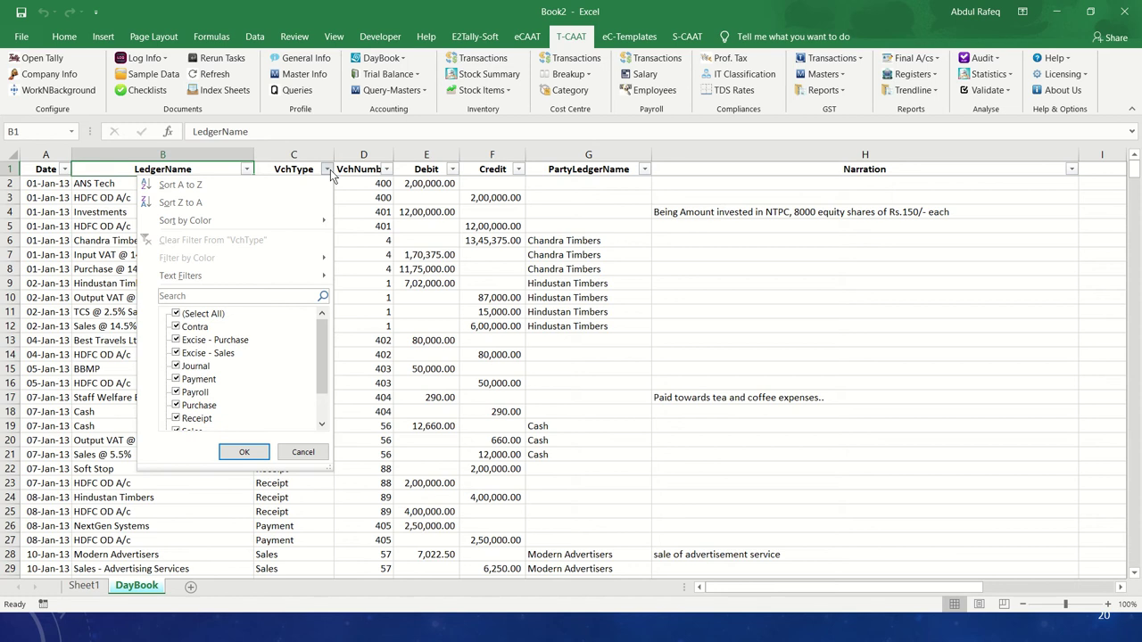
pyautogui.press('Escape')
pyautogui.click(386, 168)
pyautogui.press('Escape')
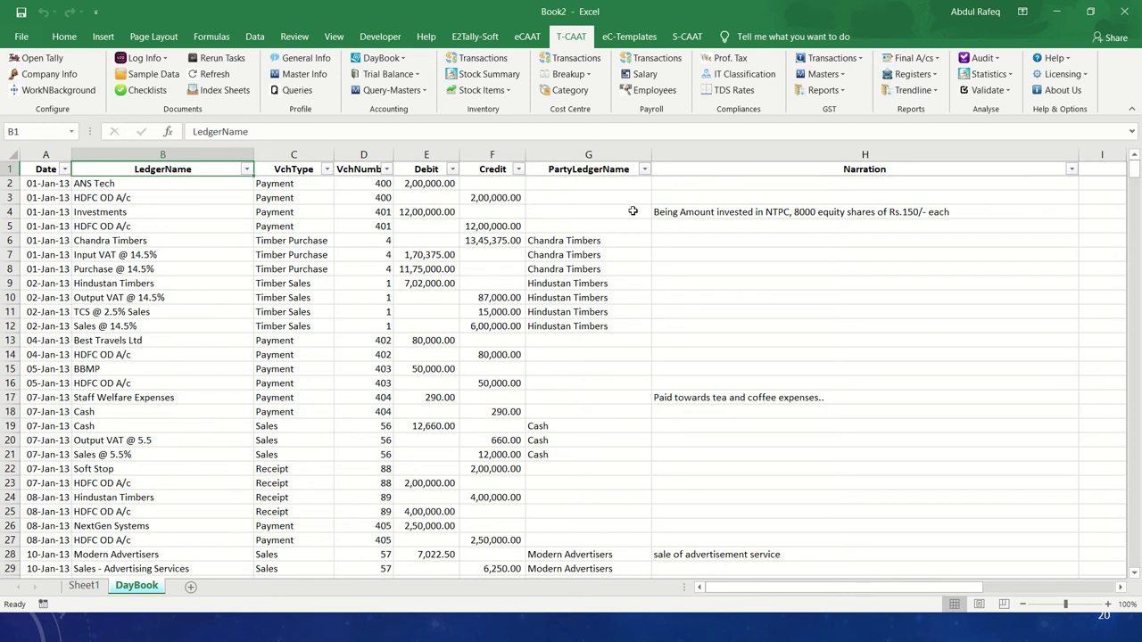
# Check the narration of the Investments entry and the party ledger name of the Hindustan Timbers sale.
pyautogui.click(733, 211)
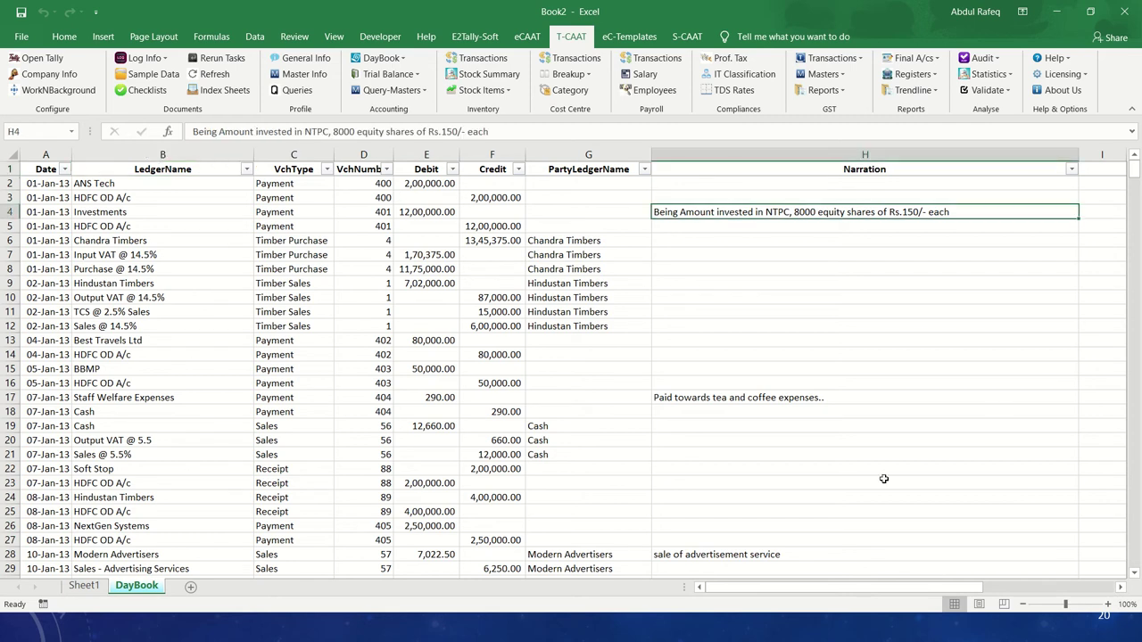
pyautogui.press('Right')
pyautogui.press('Right')
pyautogui.press('Left')
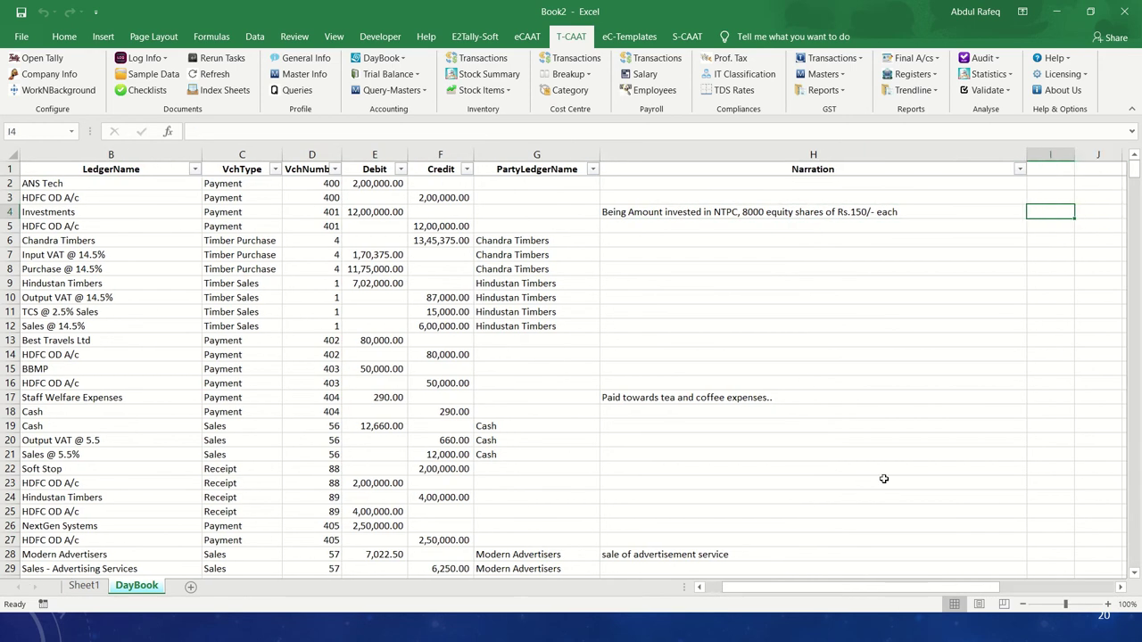
pyautogui.press('Home')
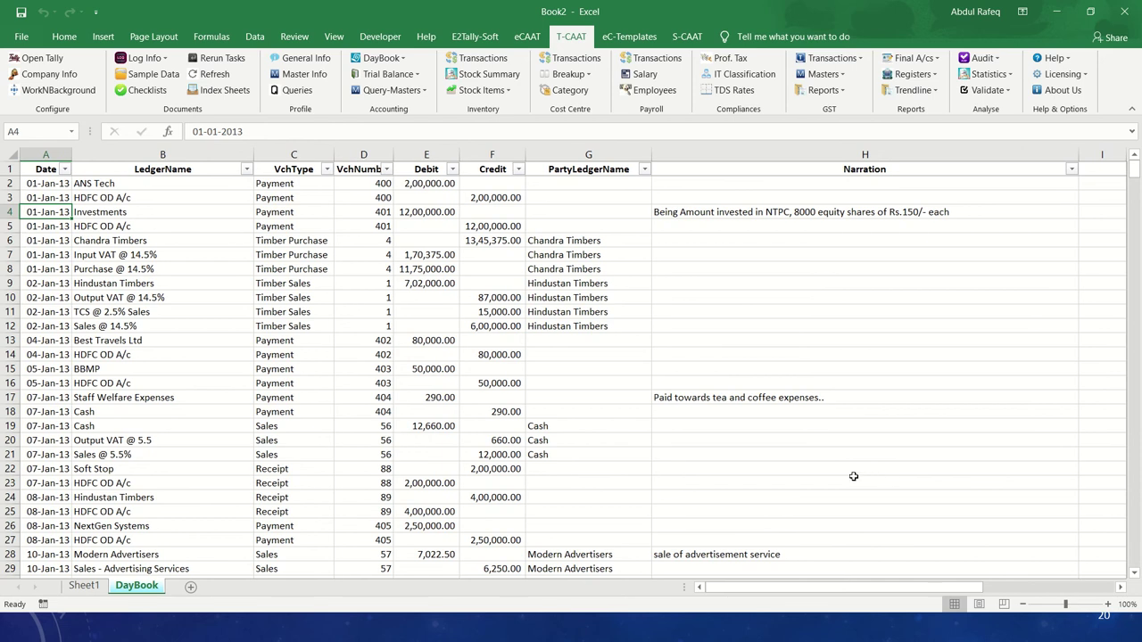
pyautogui.click(529, 330)
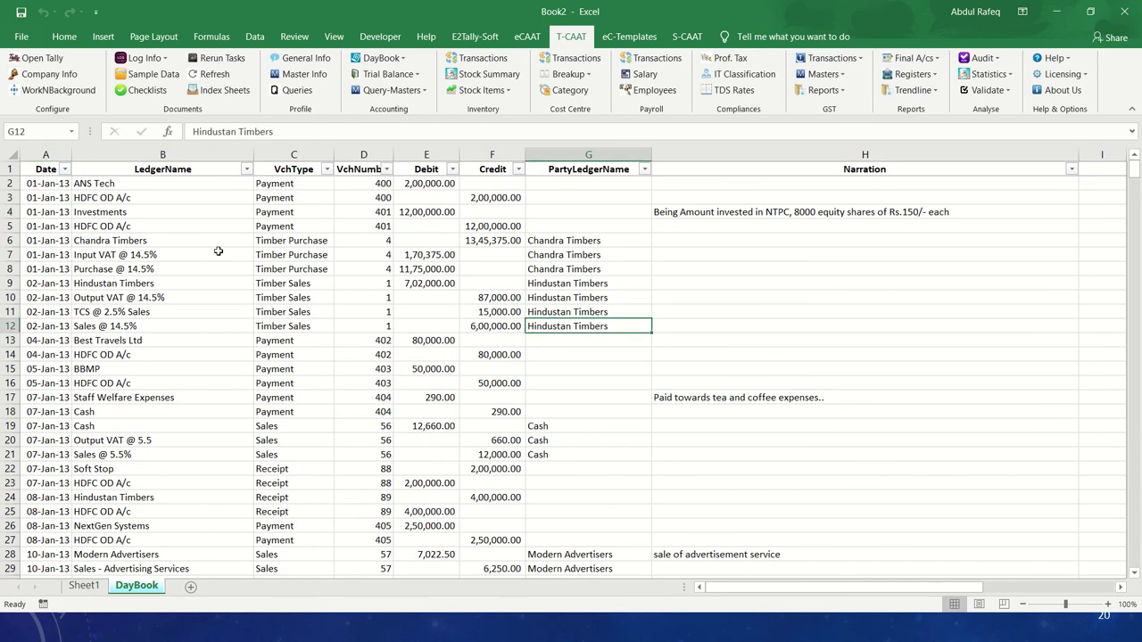
# Extract all daybook transactions from 01-01-2013 to 31-03-2013 again, including only the Parent and Primary Group details.
pyautogui.click(403, 59)
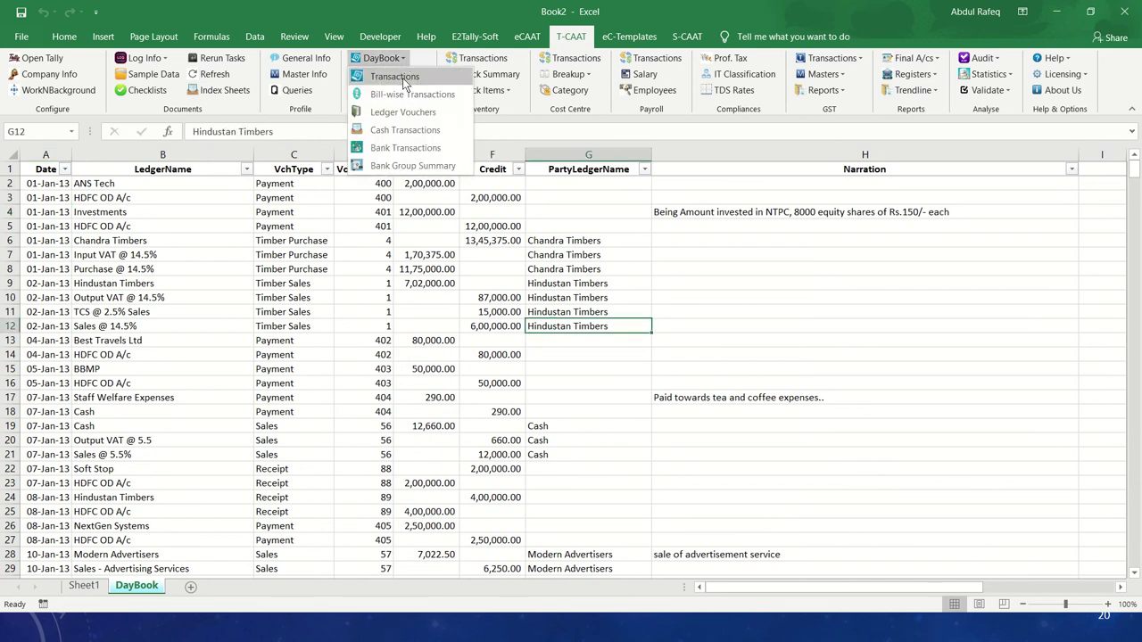
pyautogui.click(403, 78)
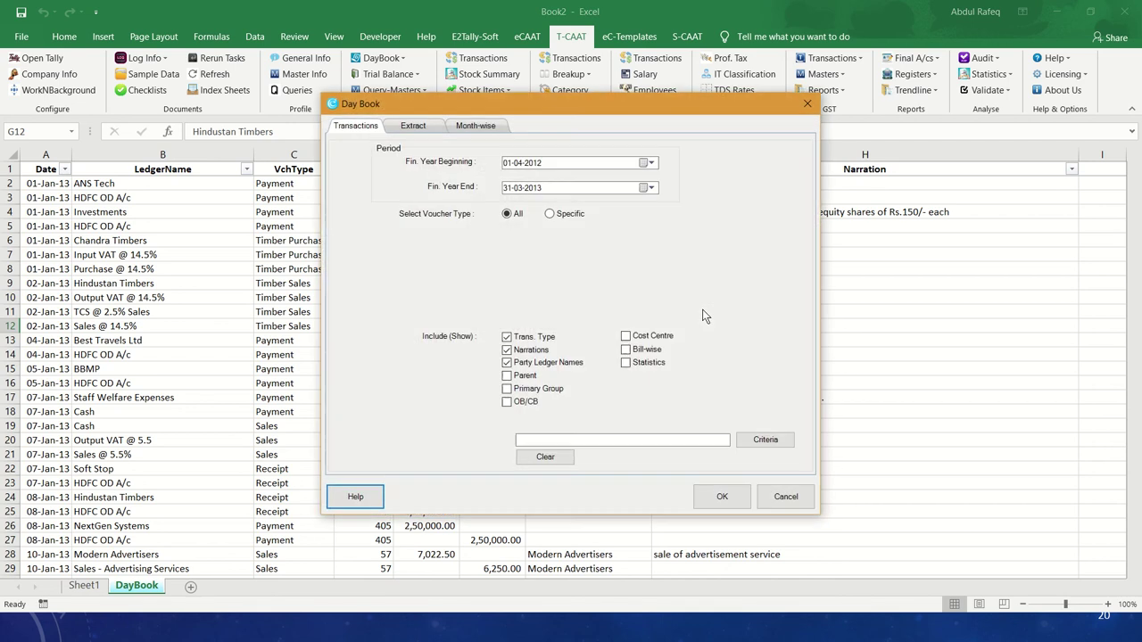
pyautogui.click(525, 164)
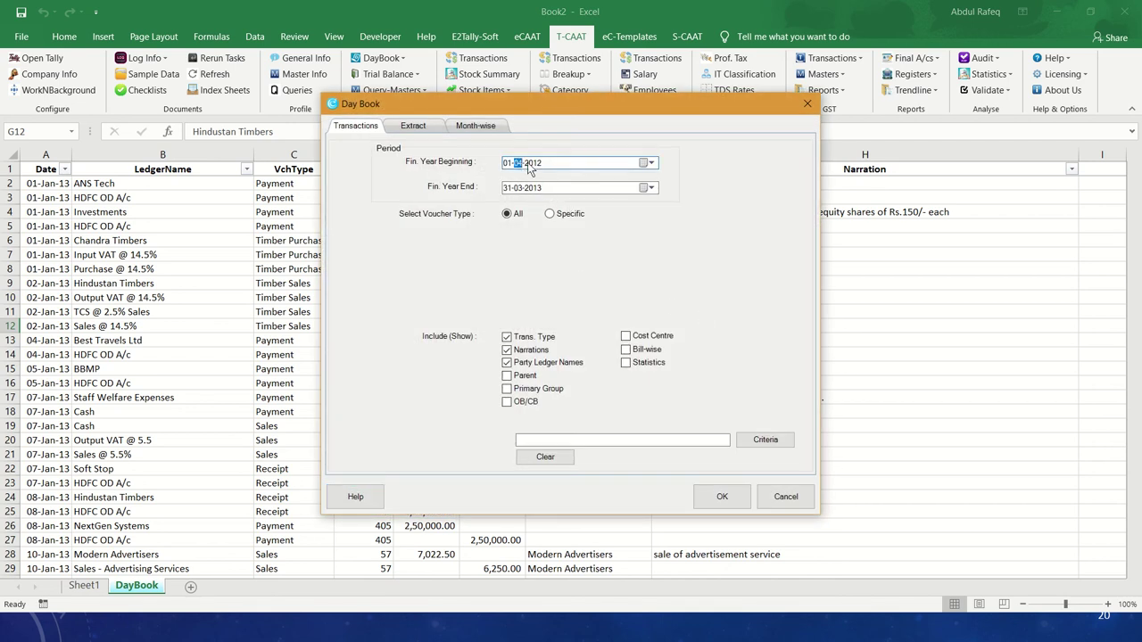
pyautogui.write('01-20')
pyautogui.write('13')
pyautogui.click(512, 386)
pyautogui.click(513, 387)
pyautogui.click(507, 350)
pyautogui.click(507, 362)
pyautogui.click(714, 502)
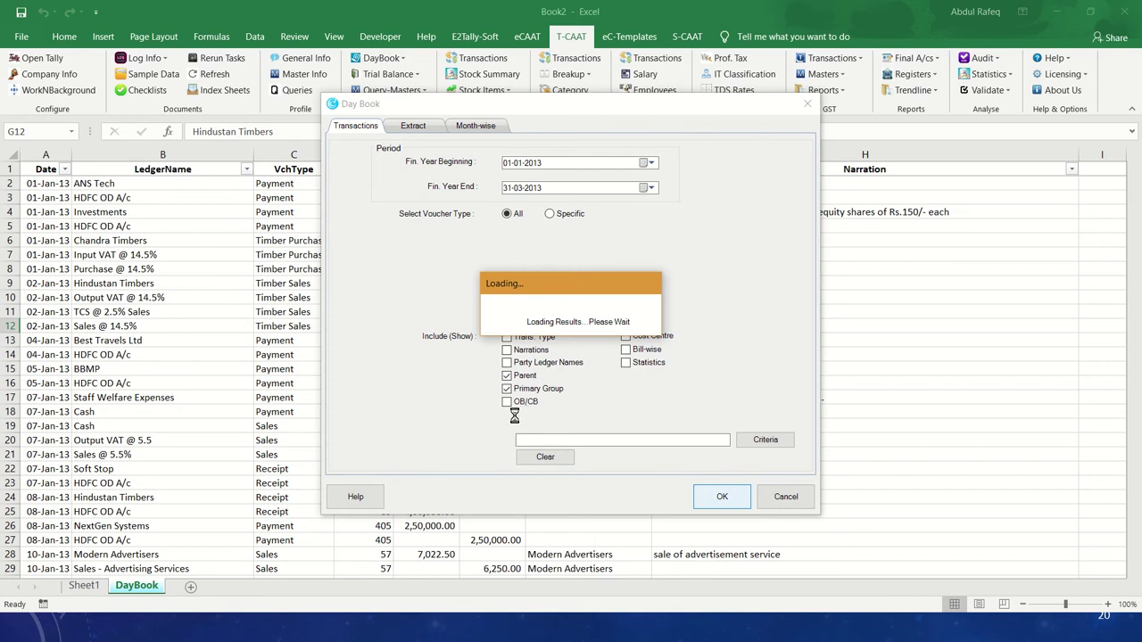
# Check the first entry's ledger, parent and primary group, and filter the Parent column to Bank OD A/c only.
pyautogui.click(535, 281)
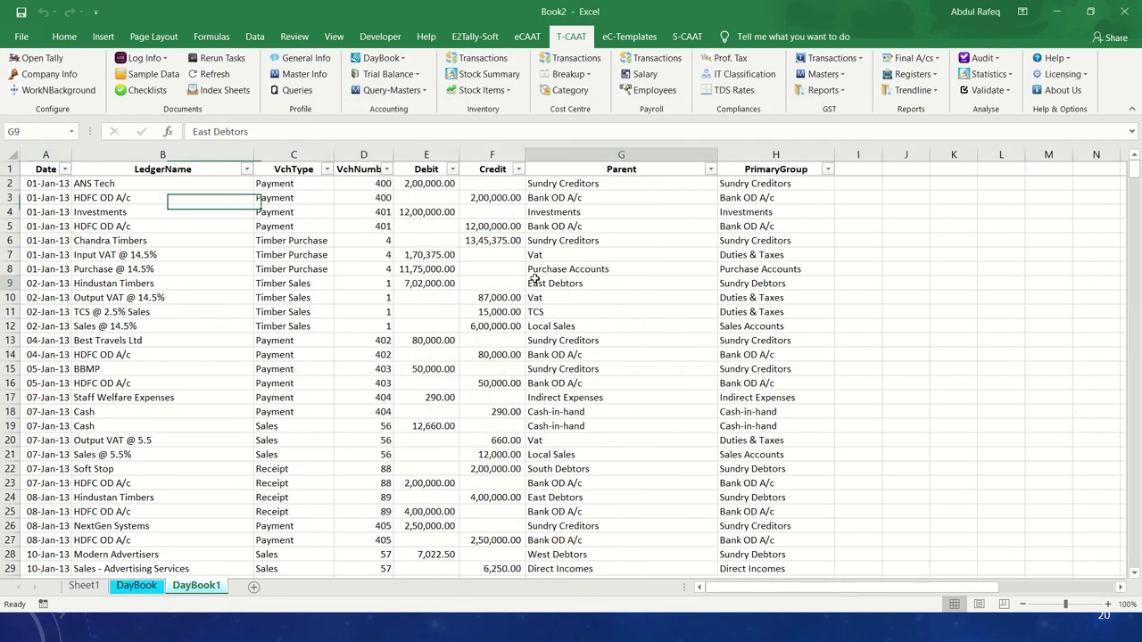
pyautogui.click(93, 185)
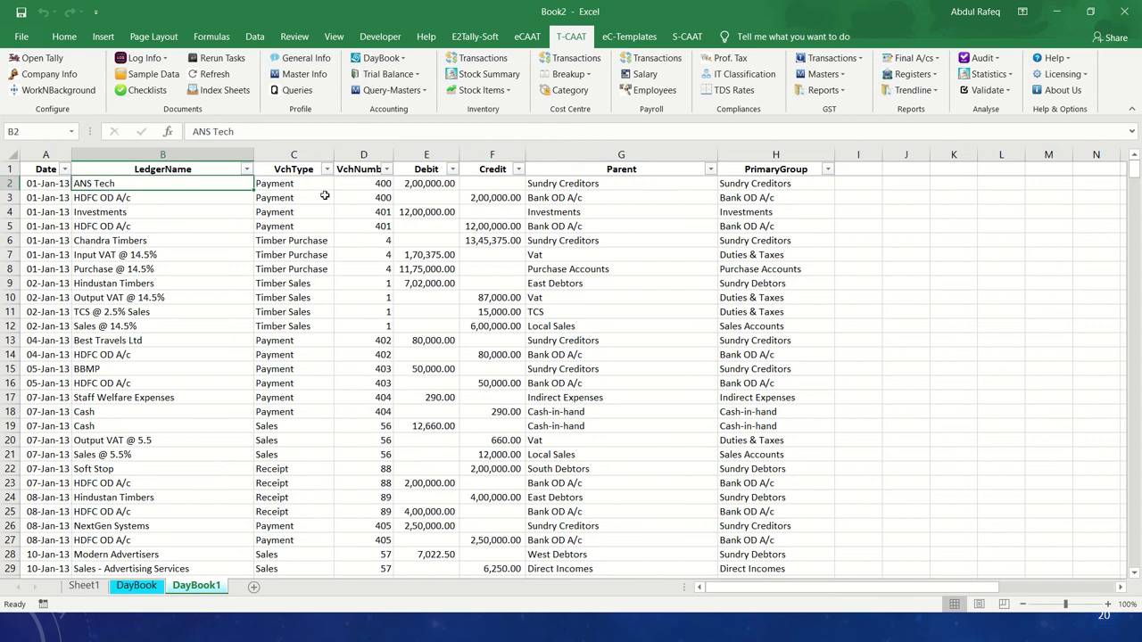
pyautogui.click(615, 184)
pyautogui.click(776, 186)
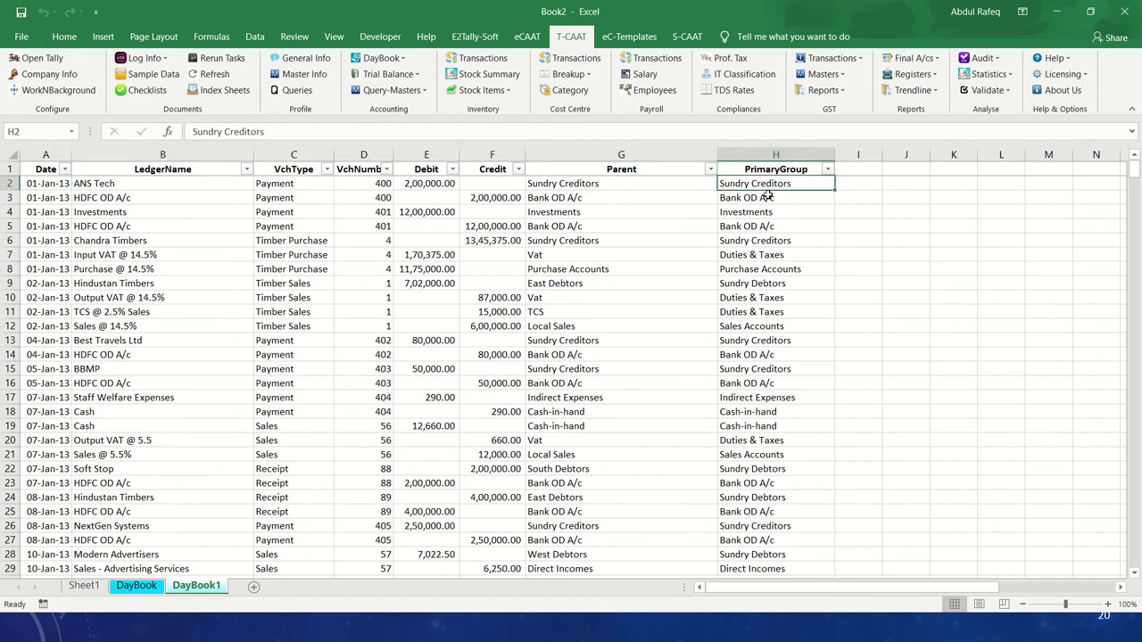
pyautogui.click(710, 170)
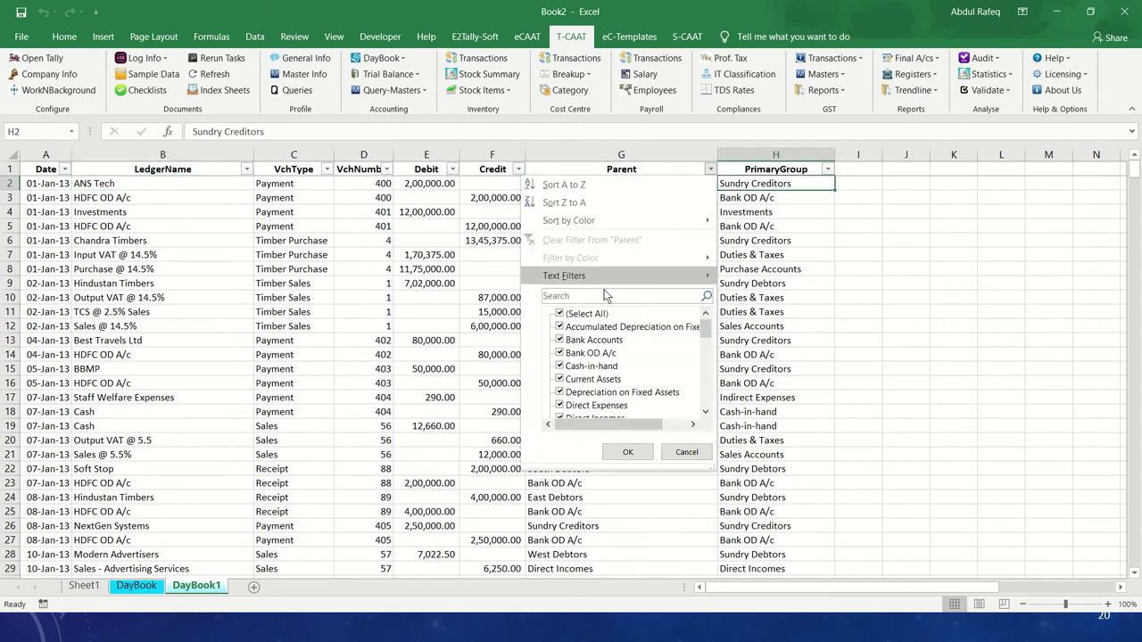
pyautogui.click(559, 313)
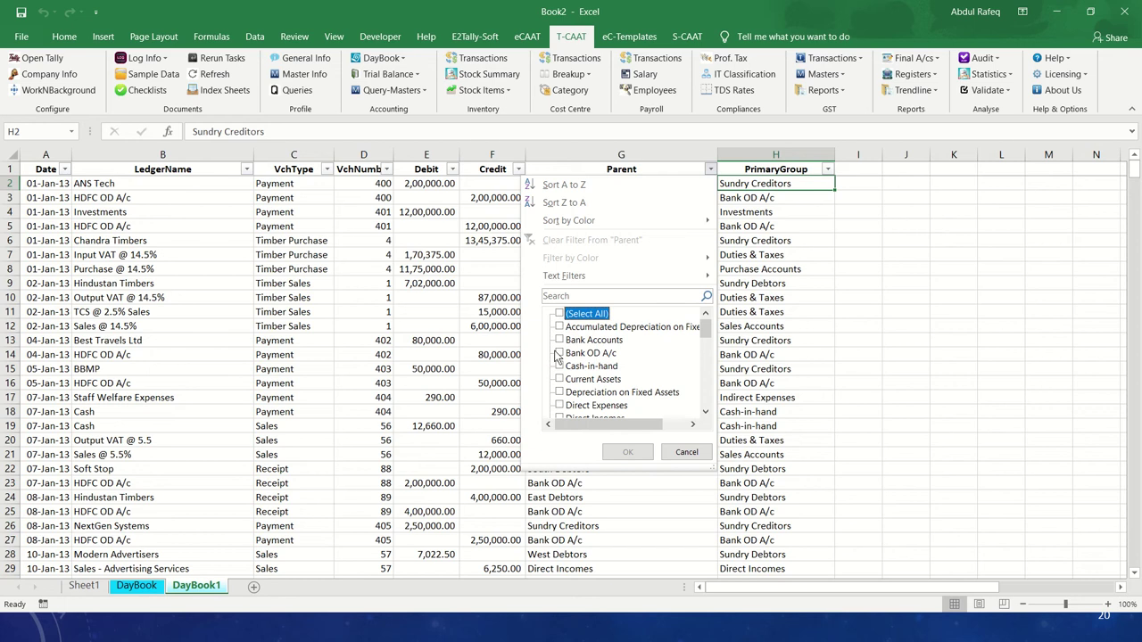
pyautogui.click(559, 353)
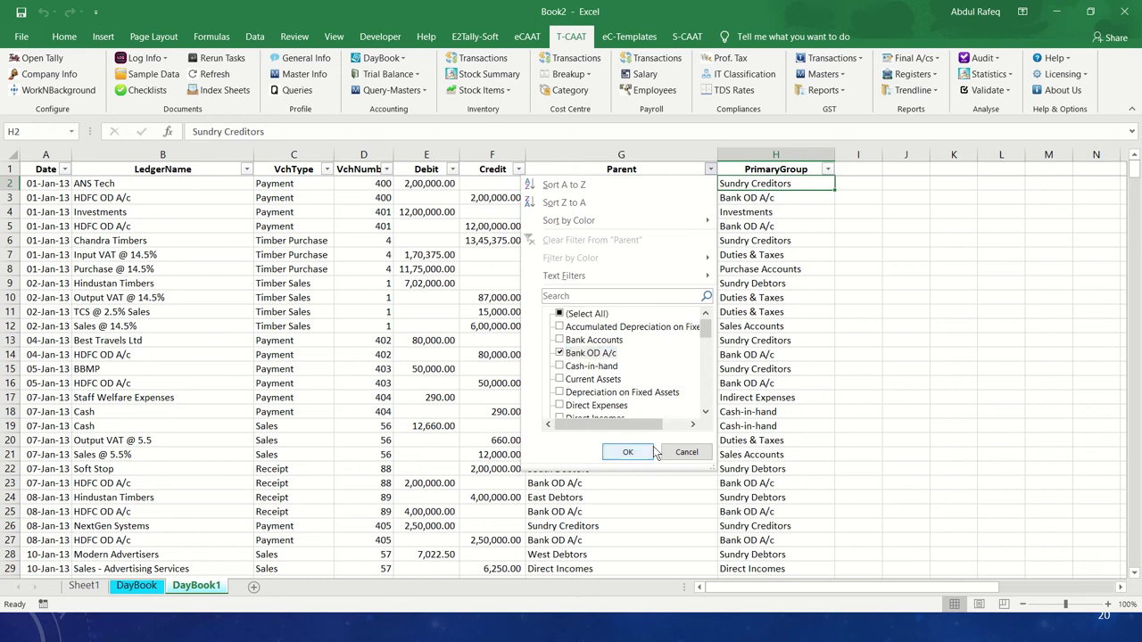
pyautogui.click(628, 453)
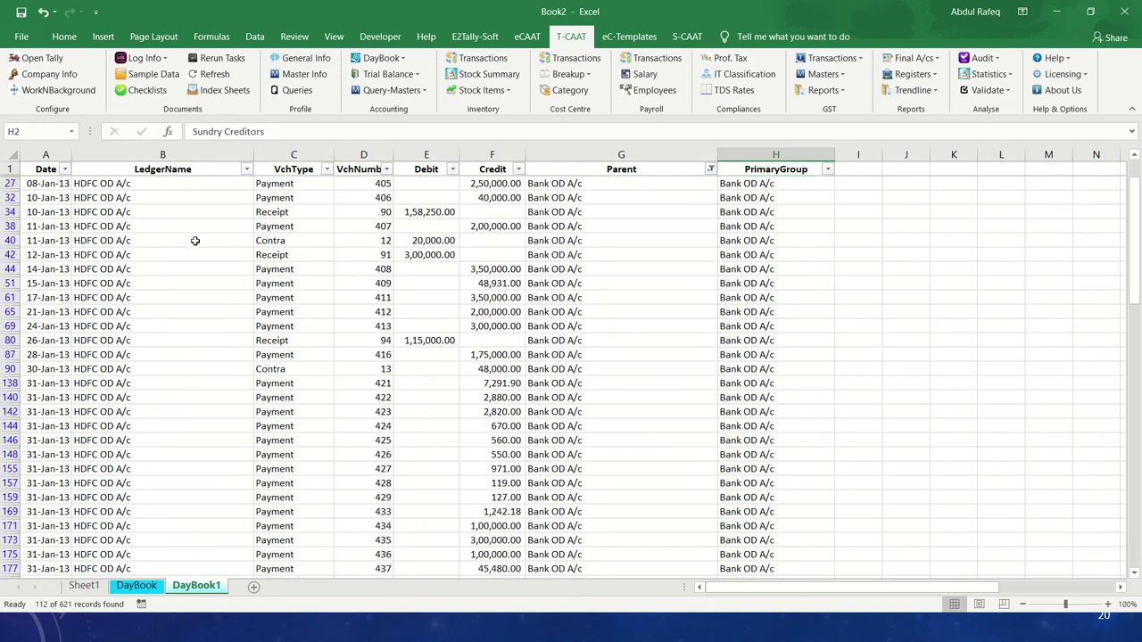
# Review the filtered HDFC OD A/c payment, receipt and contra entries.
pyautogui.scroll(-4, 198, 247)
pyautogui.scroll(5, 200, 251)
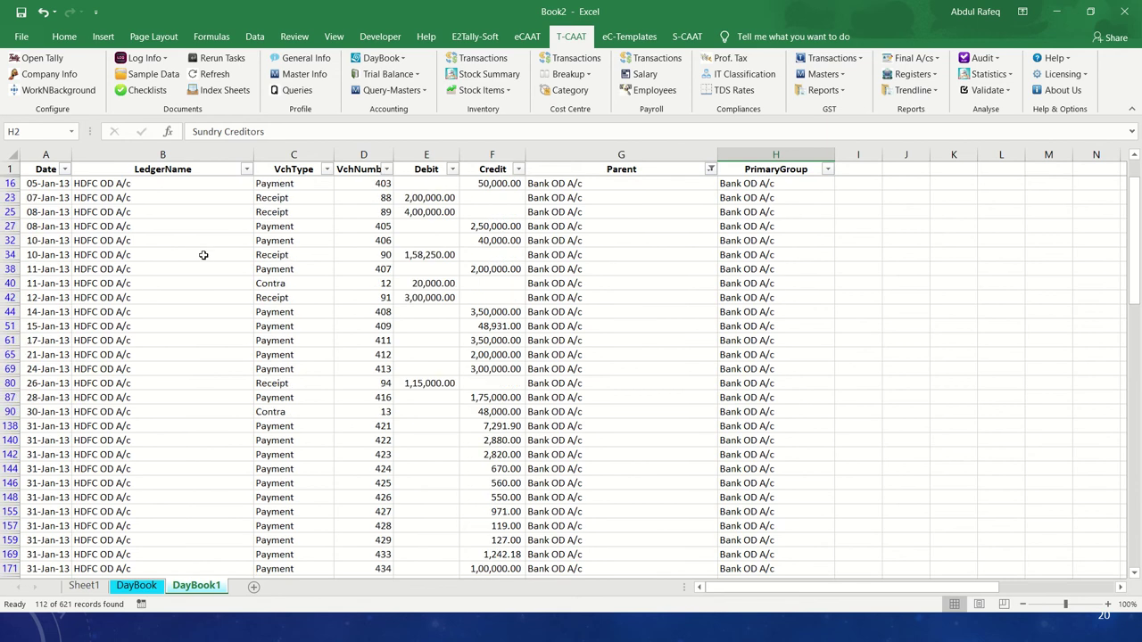
pyautogui.scroll(1, 204, 255)
pyautogui.click(166, 272)
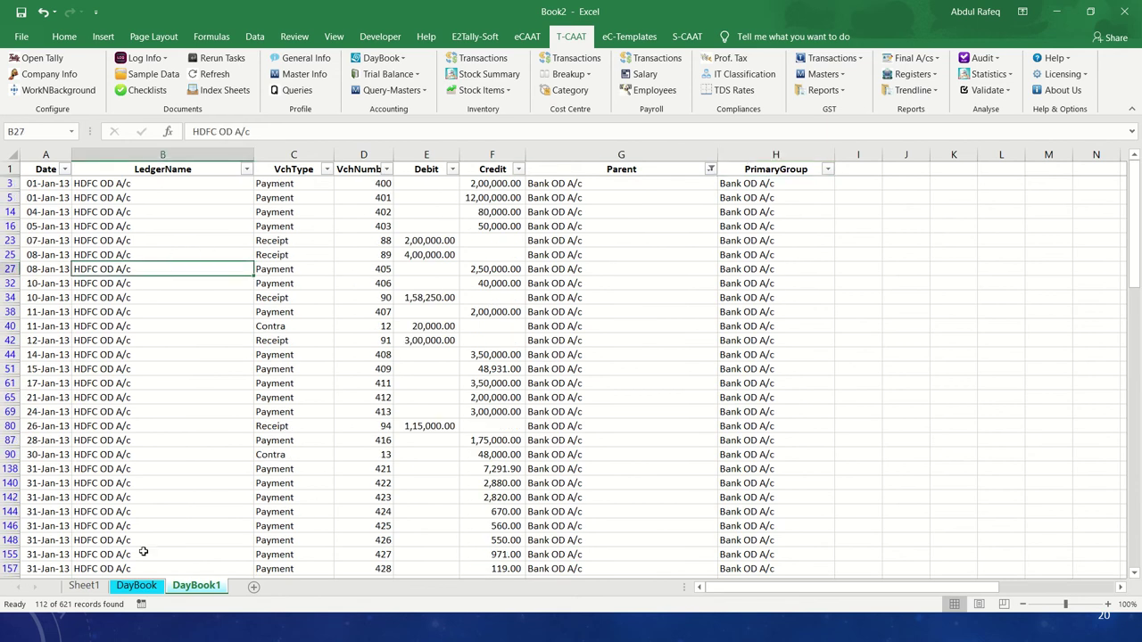
# Start another DayBook Transactions extraction for the period beginning 01-01-2013.
pyautogui.click(400, 58)
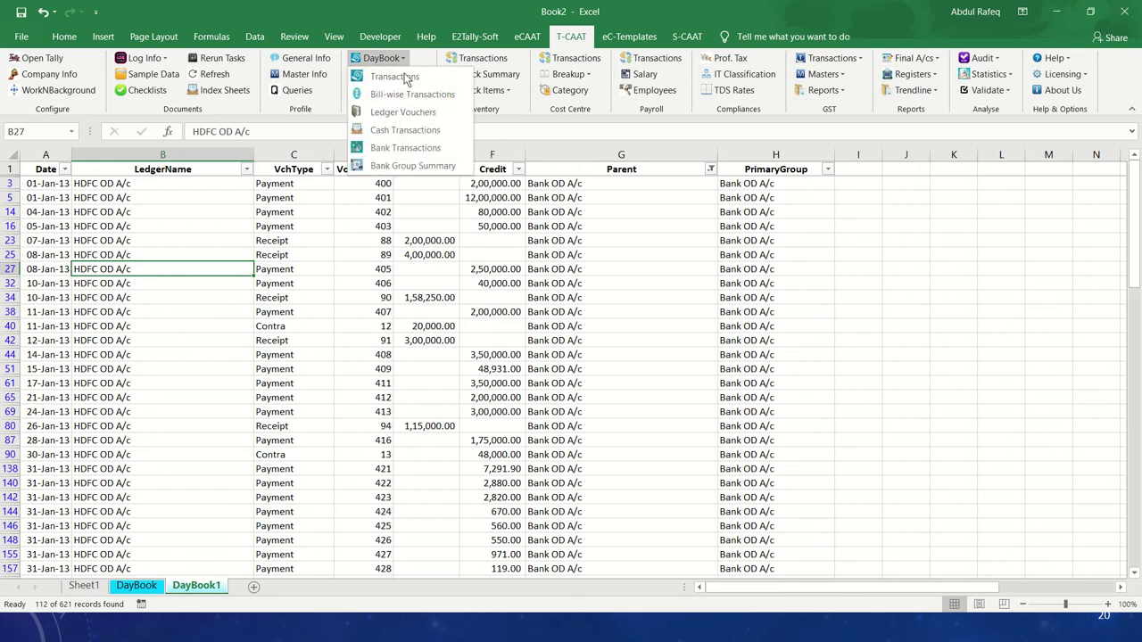
pyautogui.click(400, 77)
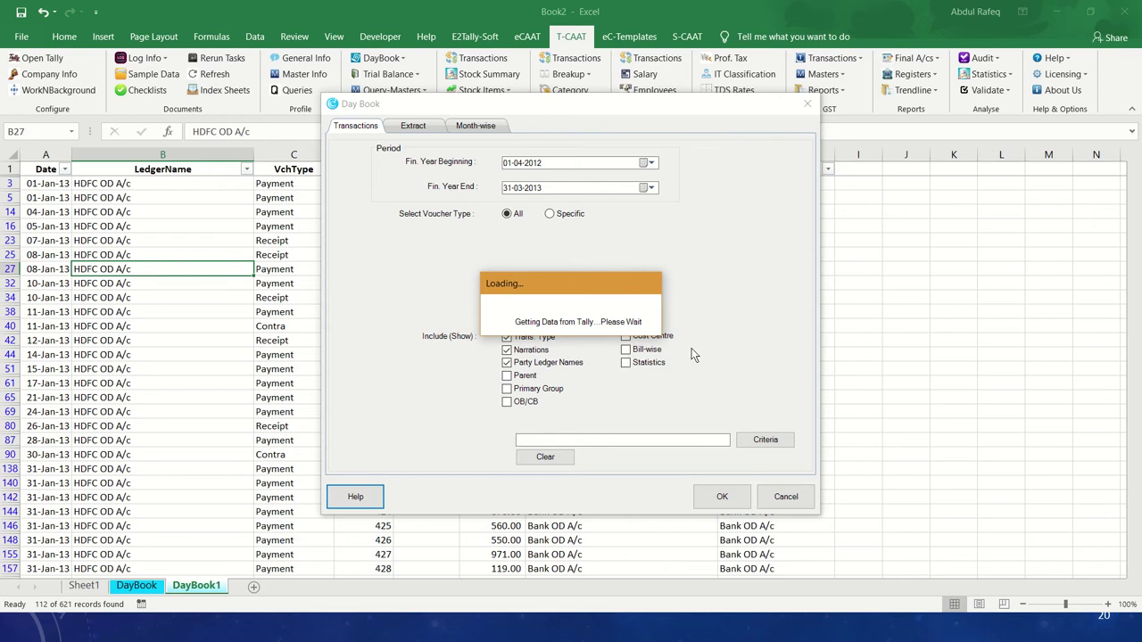
pyautogui.click(518, 164)
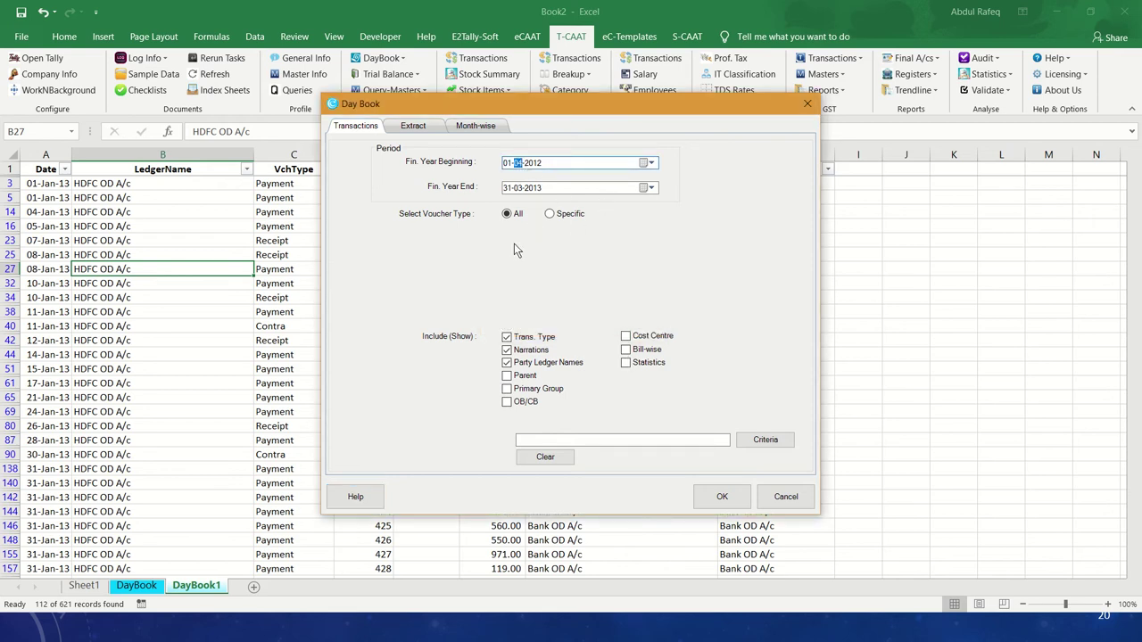
pyautogui.write('01')
pyautogui.click(537, 162)
pyautogui.write('13')
# Include only Parent, Primary Group and OB/CB for all balances, leaving out transaction type, narrations and party ledger names.
pyautogui.click(506, 337)
pyautogui.click(507, 350)
pyautogui.click(507, 401)
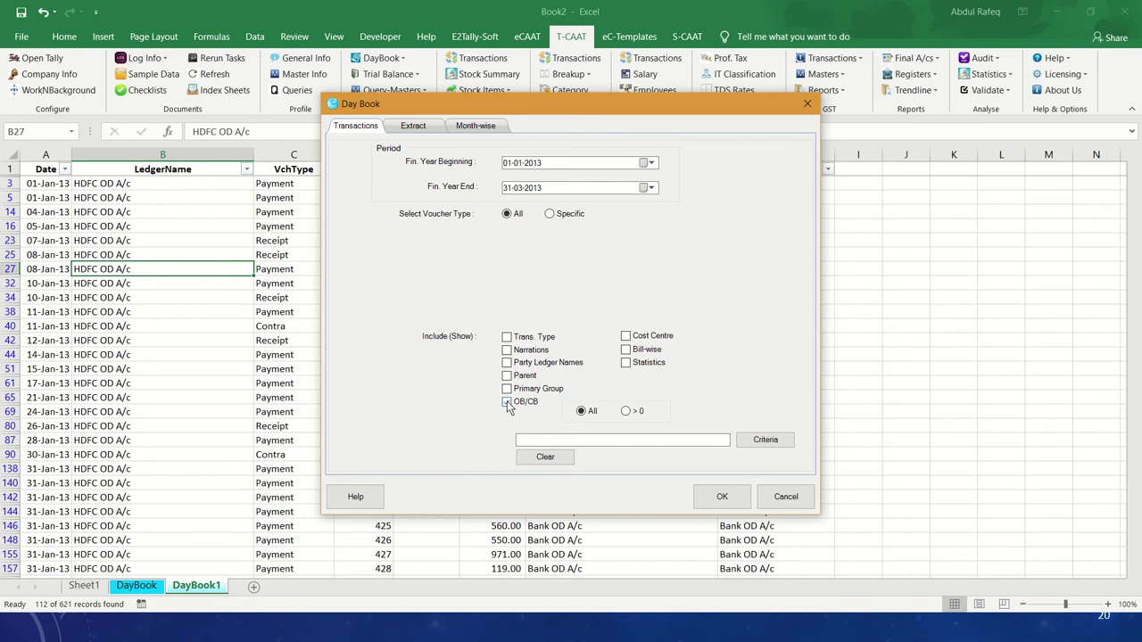
pyautogui.click(507, 375)
pyautogui.click(507, 389)
# Check which fields the extraction criteria offer, leave them unset and run the extraction.
pyautogui.click(760, 441)
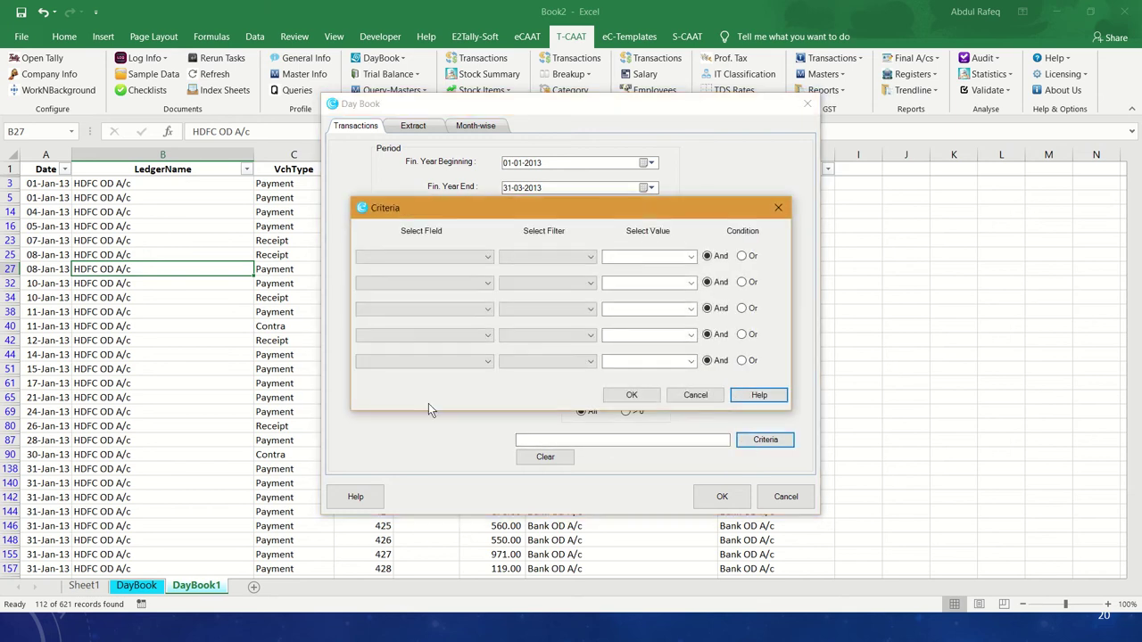
pyautogui.click(487, 259)
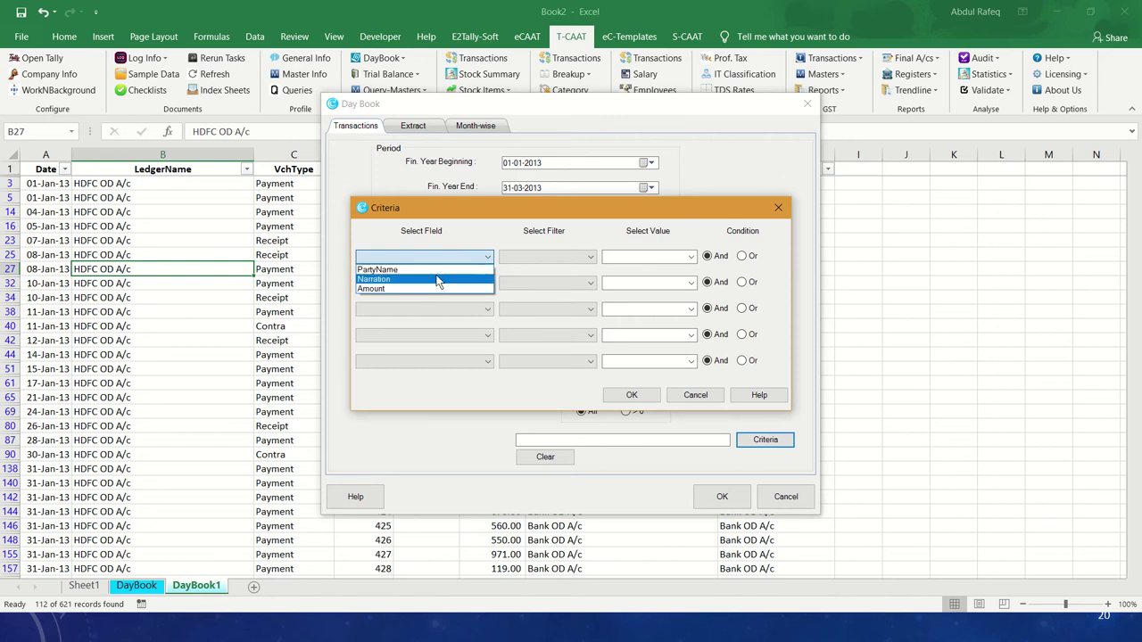
pyautogui.click(704, 398)
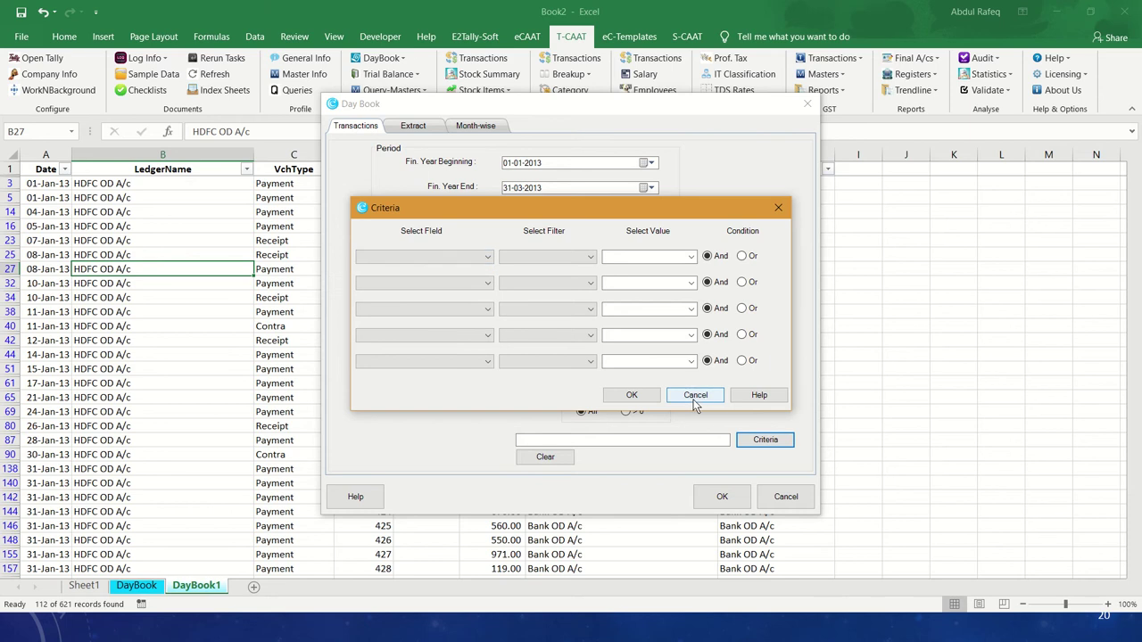
pyautogui.click(693, 399)
pyautogui.click(711, 497)
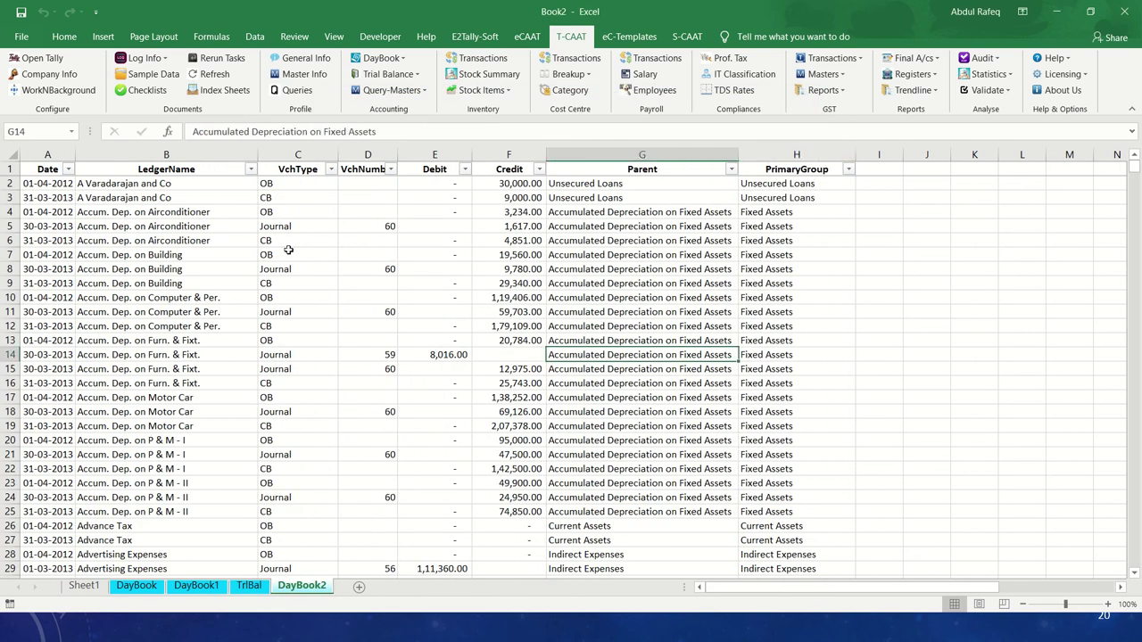
# Check the OB and CB rows of the first ledger and the entries of Accum. Dep. on Airconditioner.
pyautogui.click(267, 185)
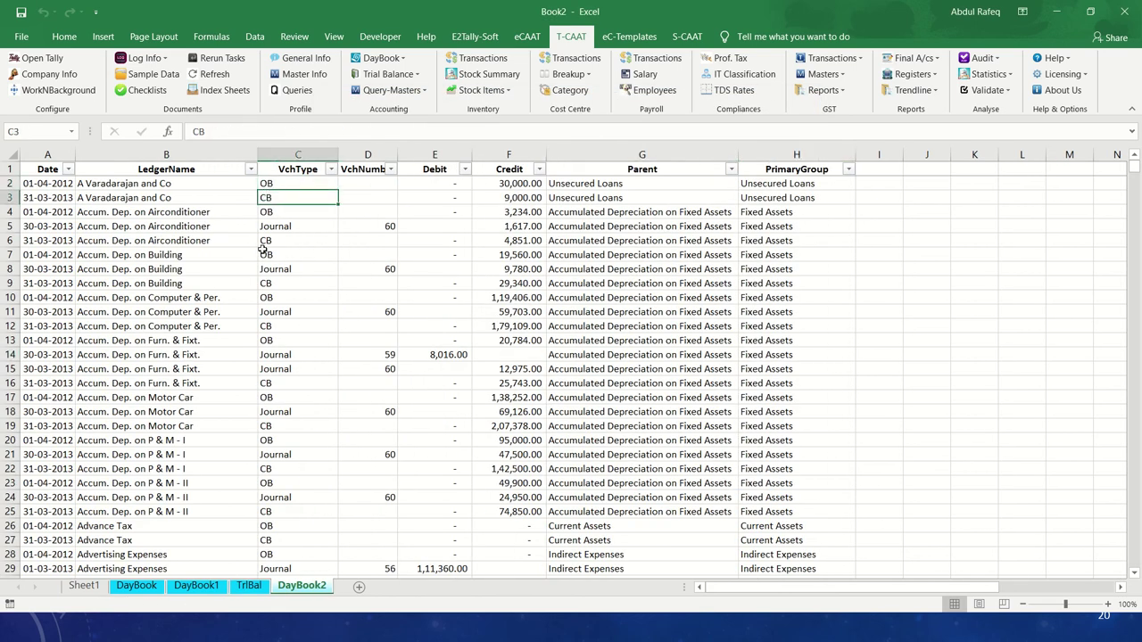
pyautogui.click(148, 182)
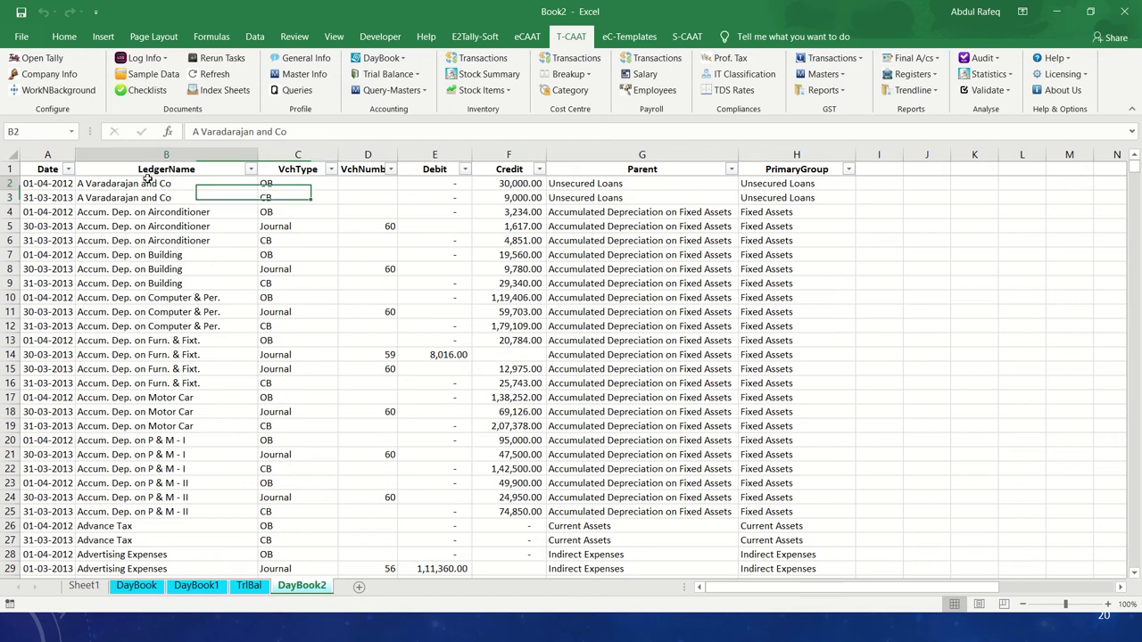
pyautogui.click(189, 203)
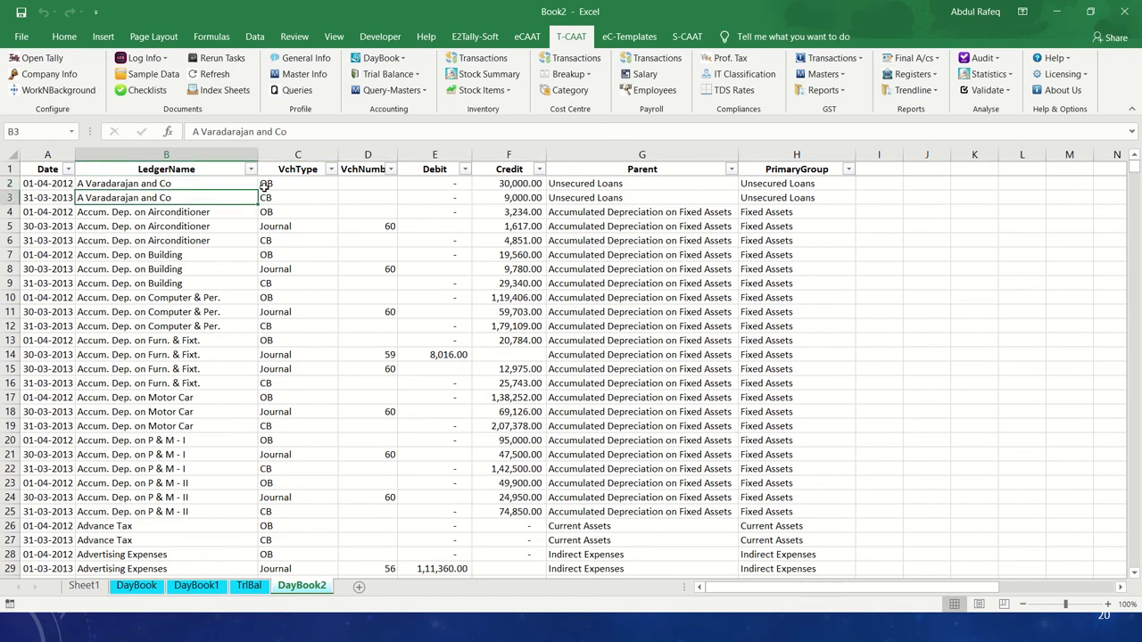
pyautogui.click(265, 186)
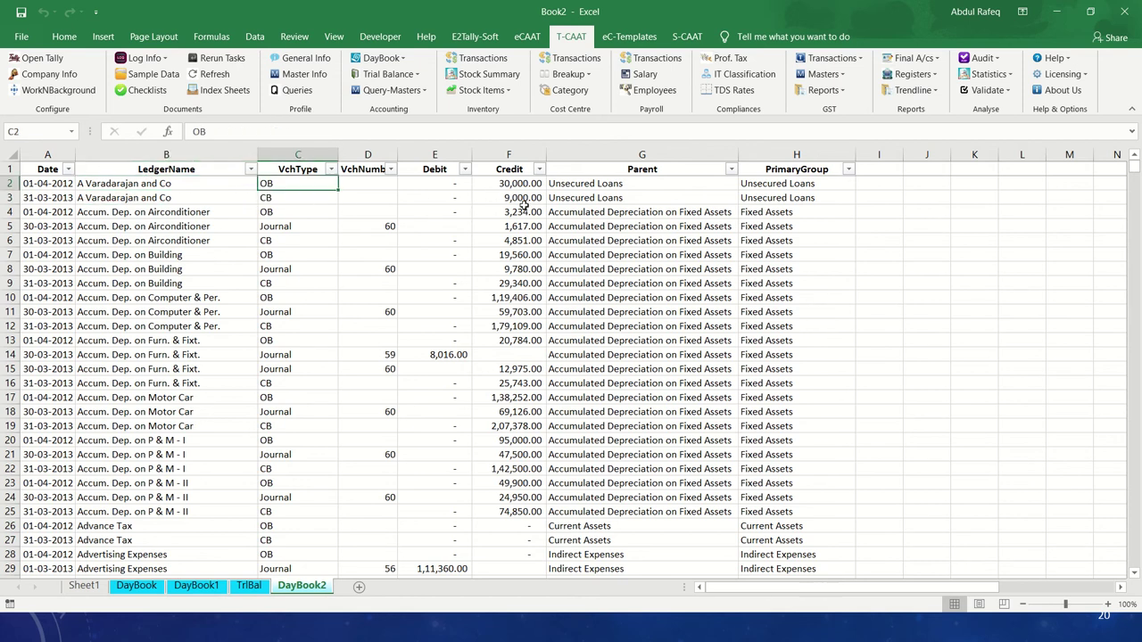
pyautogui.click(528, 212)
pyautogui.click(133, 227)
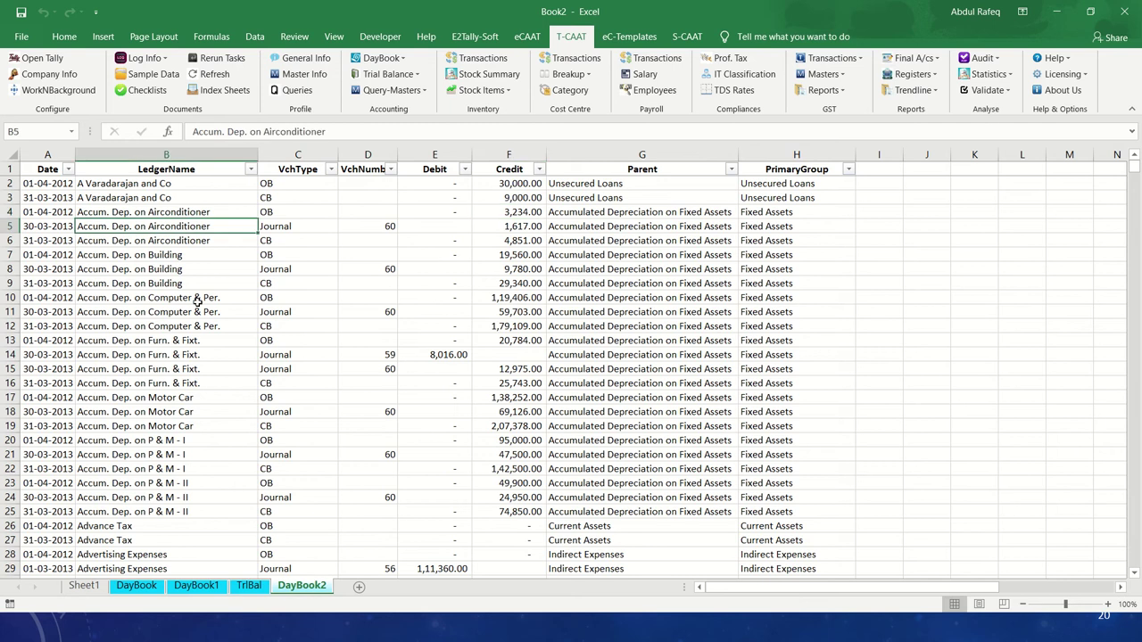
# Examine the opening balances, transactions and closing balances across the ledgers in the DayBook2 sheet, along with their parent groups.
pyautogui.scroll(-4, 197, 302)
pyautogui.scroll(4, 203, 300)
pyautogui.scroll(-1, 159, 346)
pyautogui.scroll(-17, 159, 346)
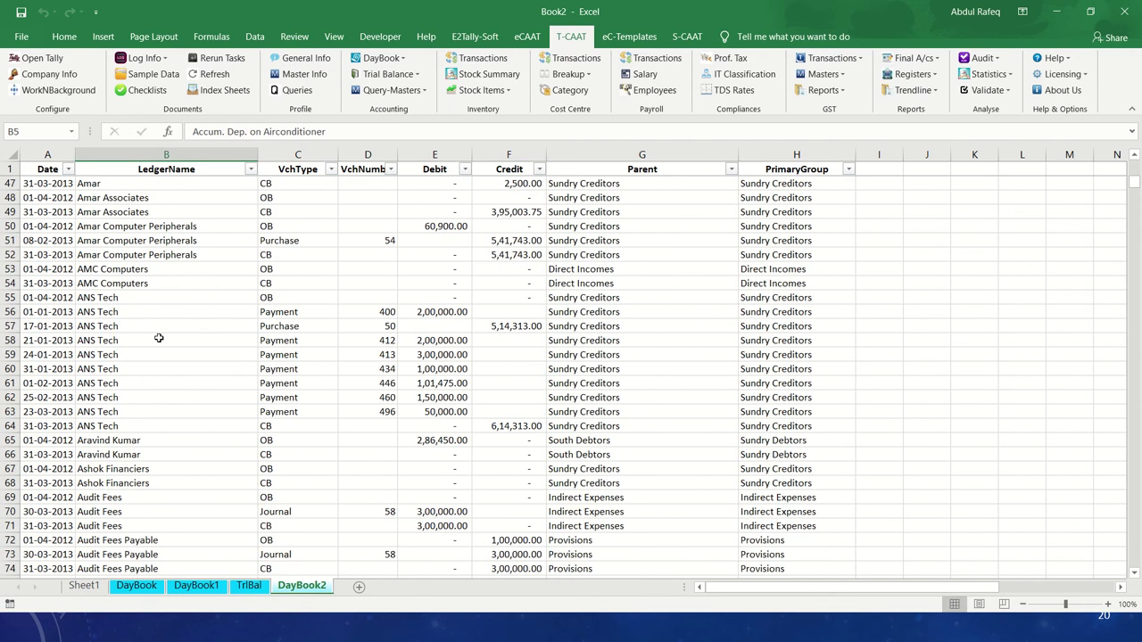
pyautogui.scroll(-6, 159, 337)
pyautogui.scroll(6, 159, 337)
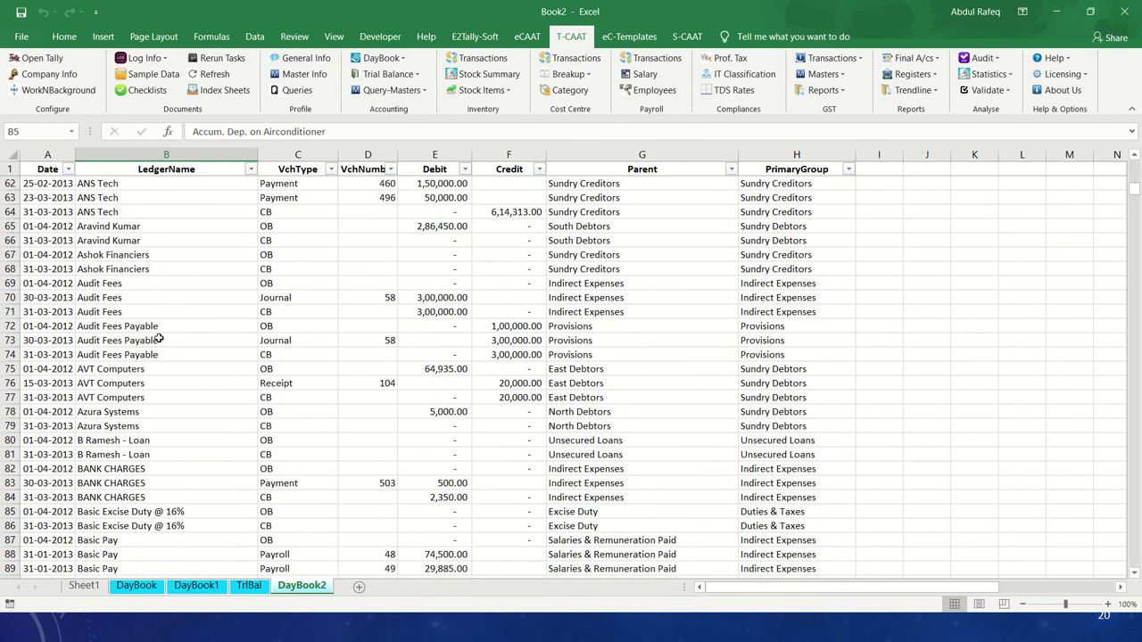
pyautogui.scroll(18, 159, 339)
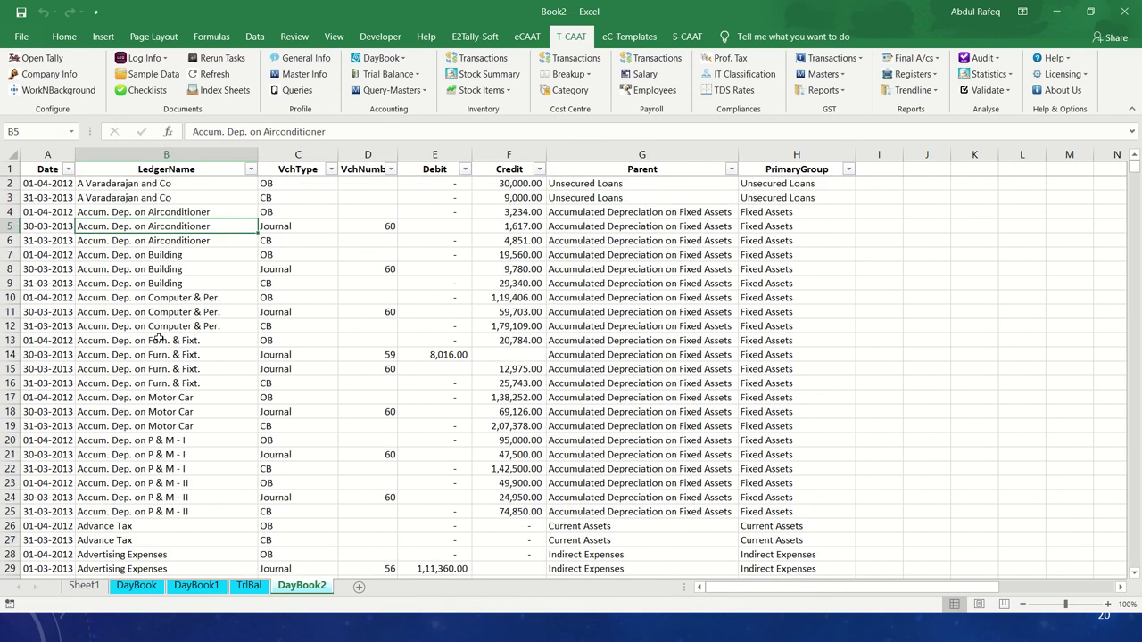
pyautogui.click(626, 301)
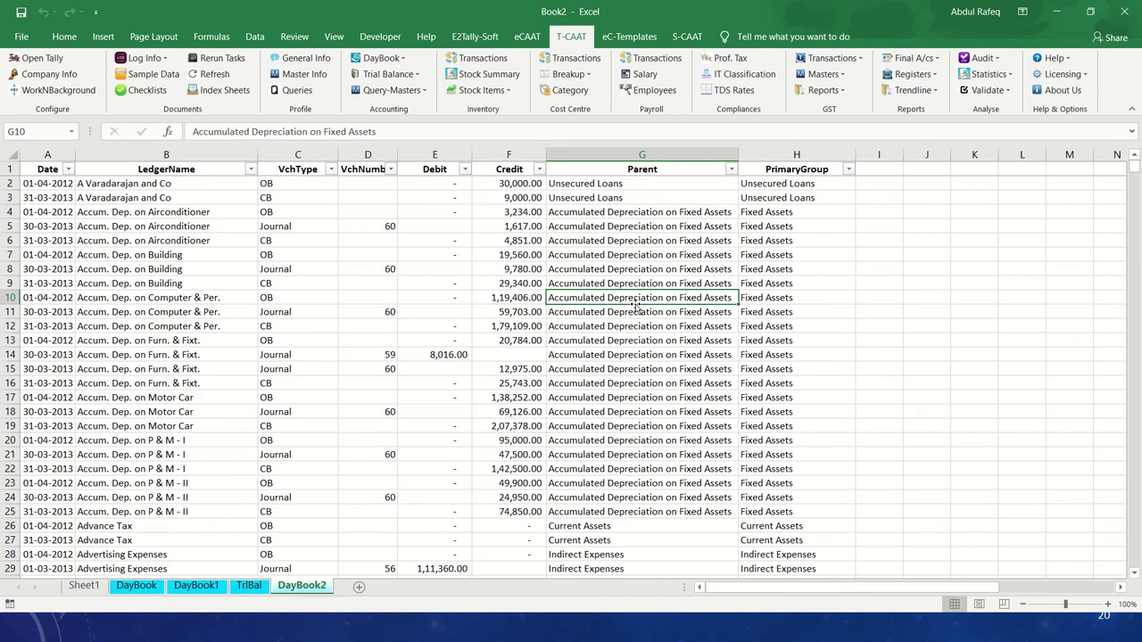
pyautogui.click(553, 308)
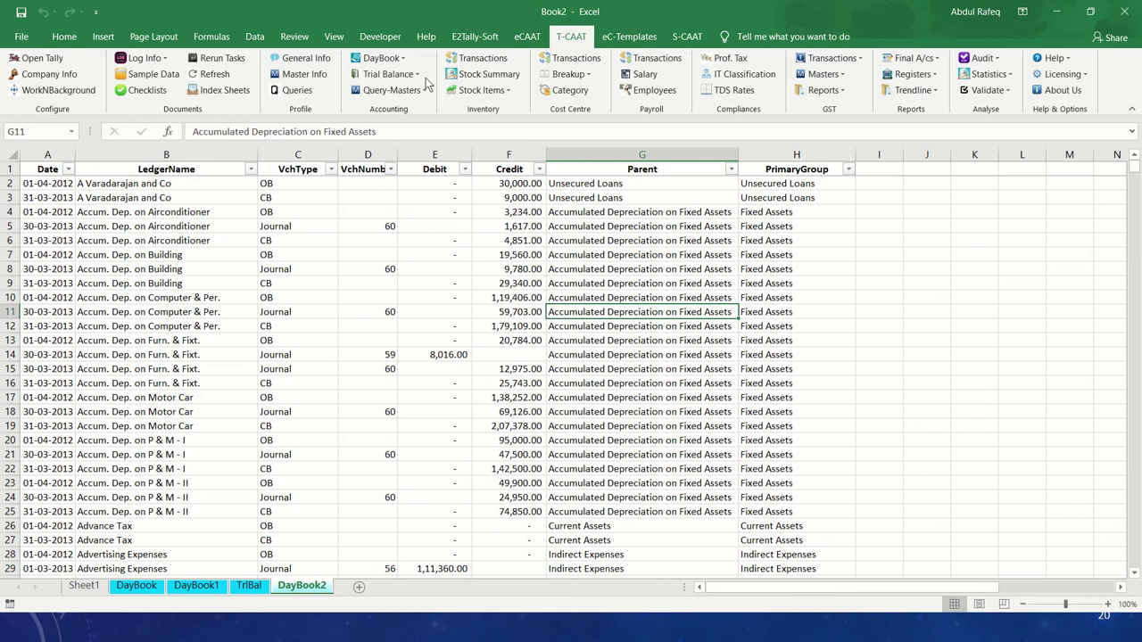
# Set up a daybook extract for selected ledgers, with the choice limited by primary group.
pyautogui.click(401, 66)
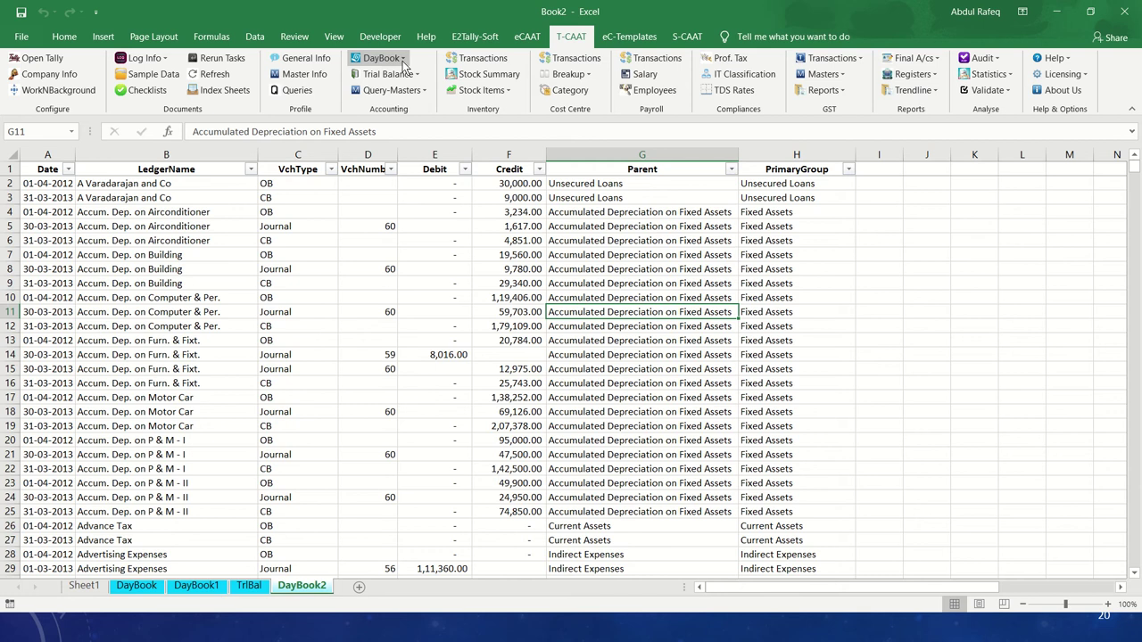
pyautogui.click(397, 78)
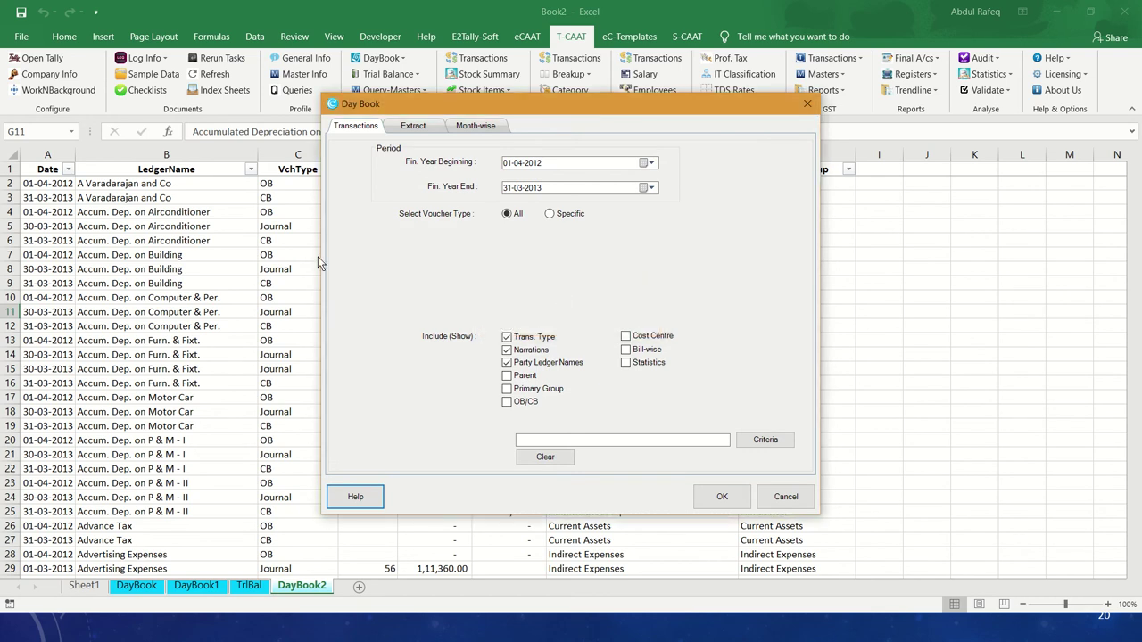
pyautogui.click(407, 126)
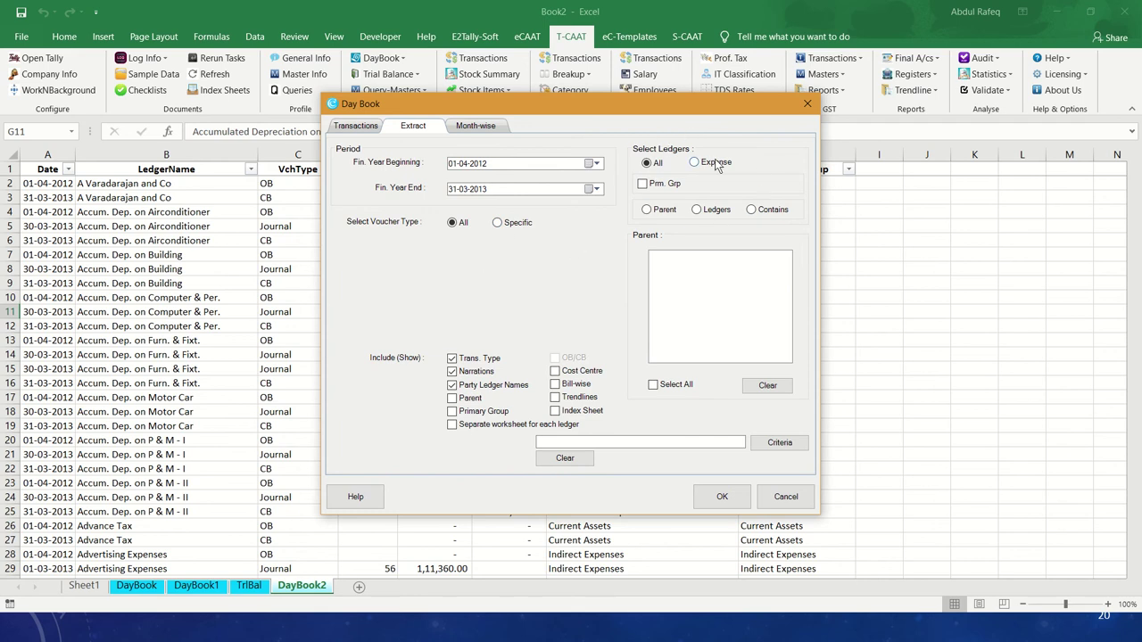
pyautogui.click(462, 168)
pyautogui.click(642, 183)
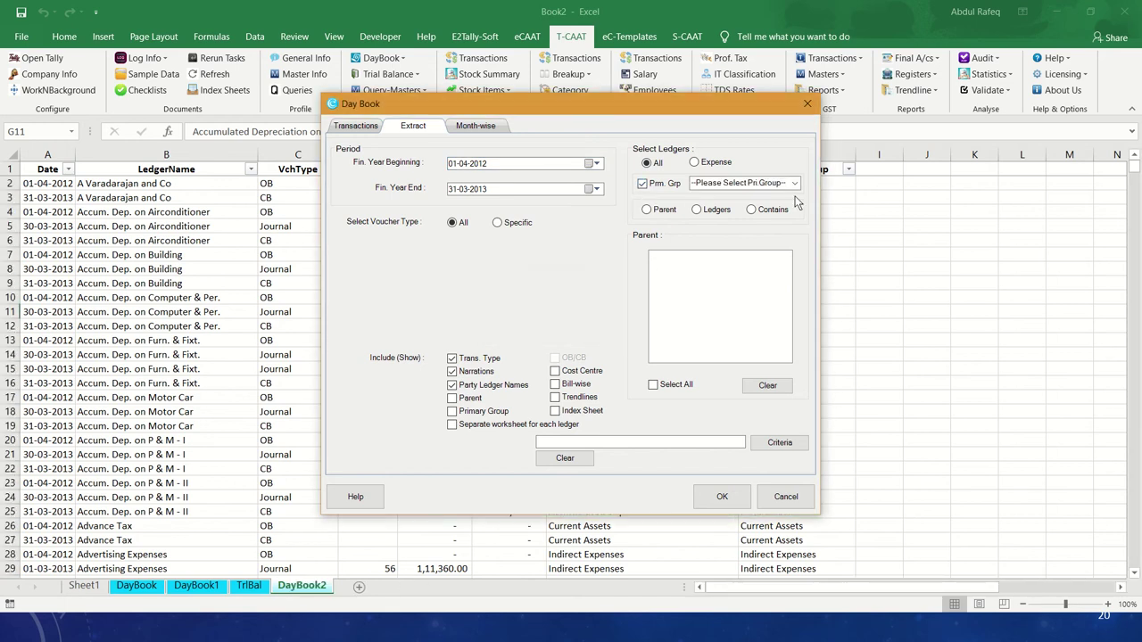
# Choose the Indirect Expenses primary group and view its list of parent groups without ticking any.
pyautogui.click(794, 184)
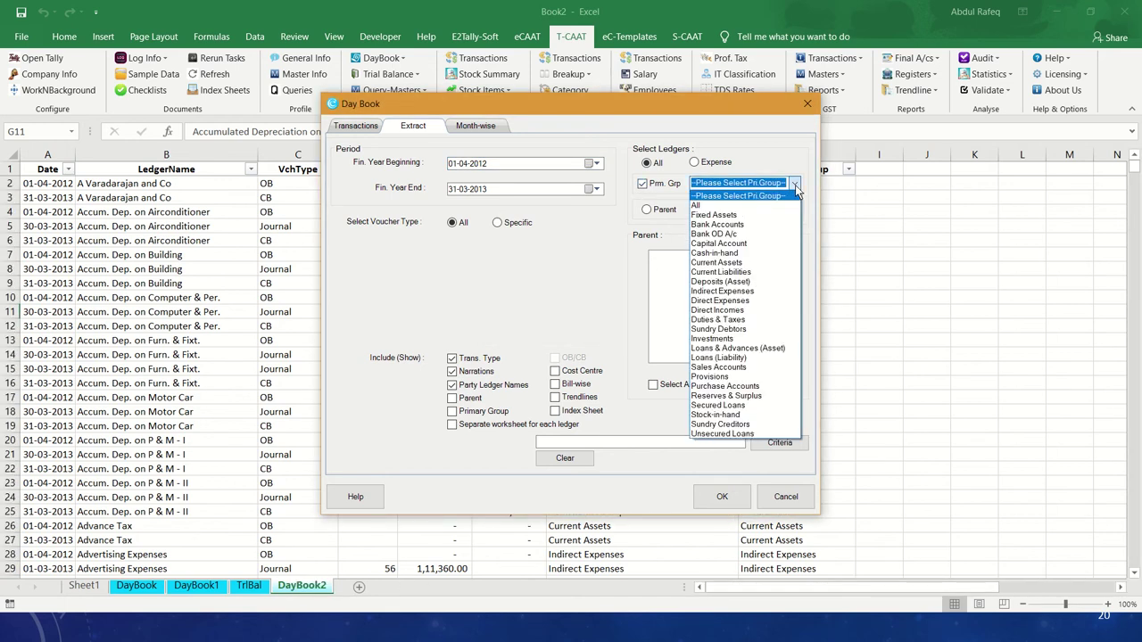
pyautogui.click(769, 292)
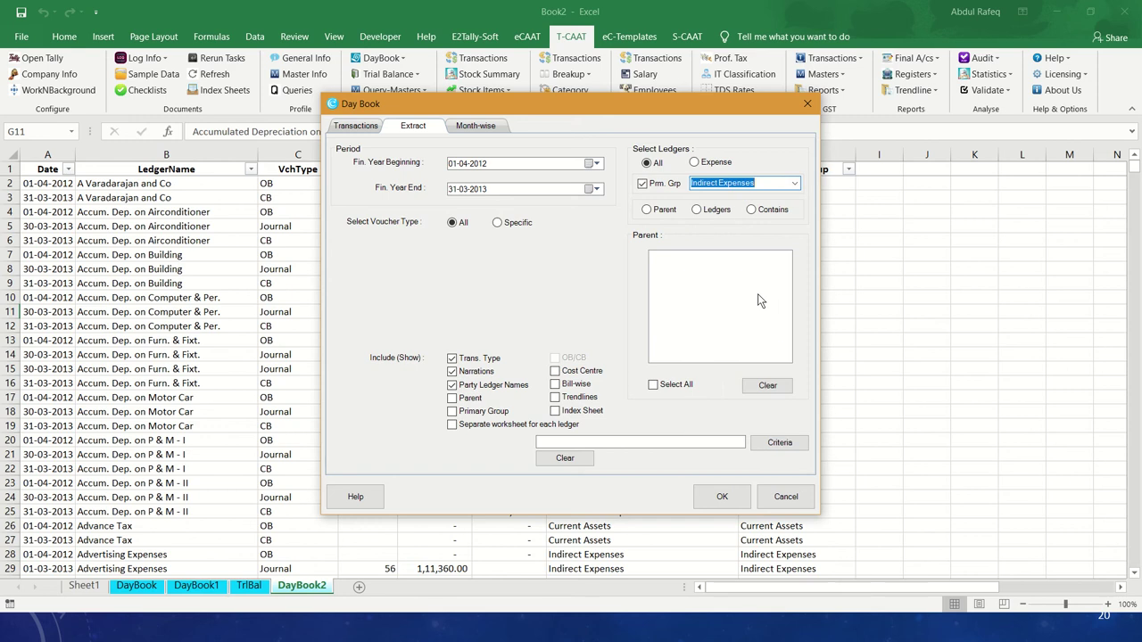
pyautogui.click(651, 212)
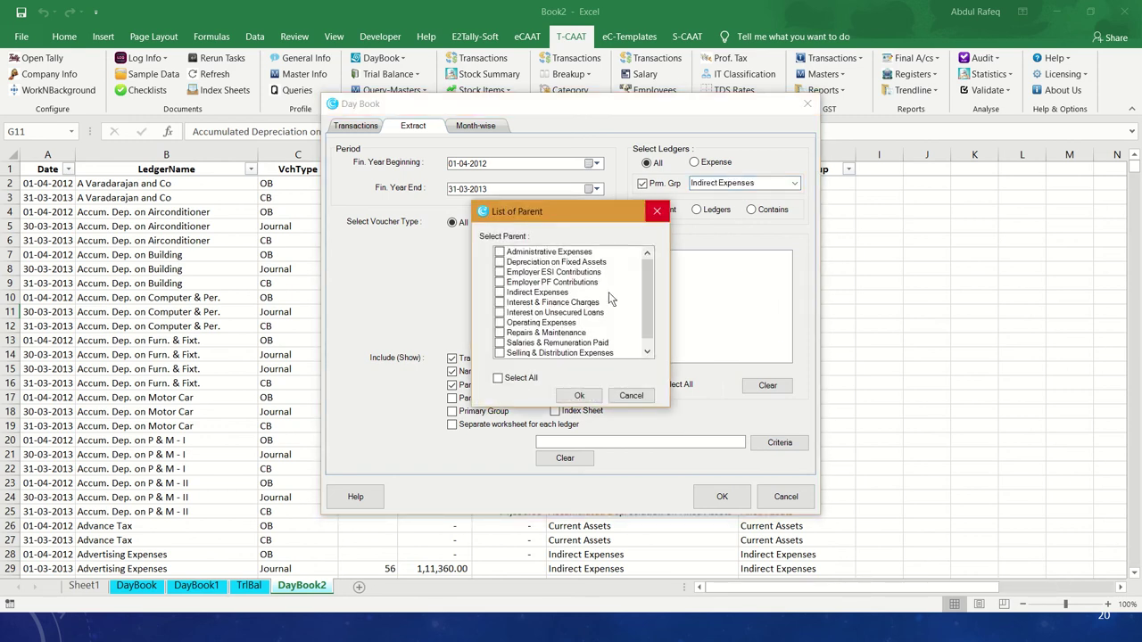
pyautogui.click(502, 255)
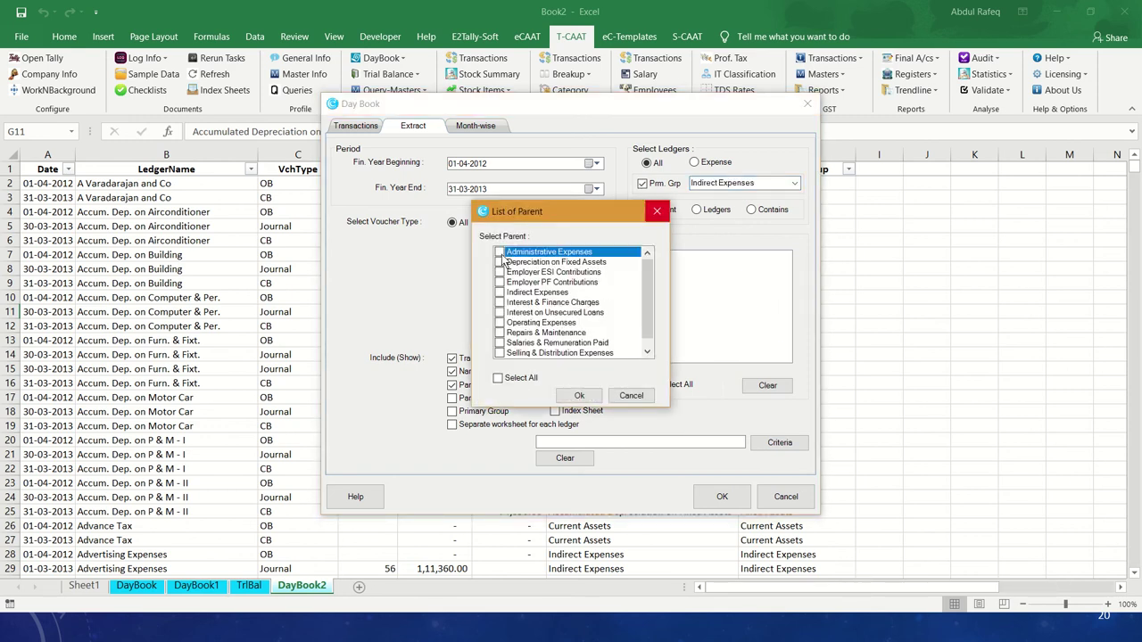
pyautogui.click(579, 395)
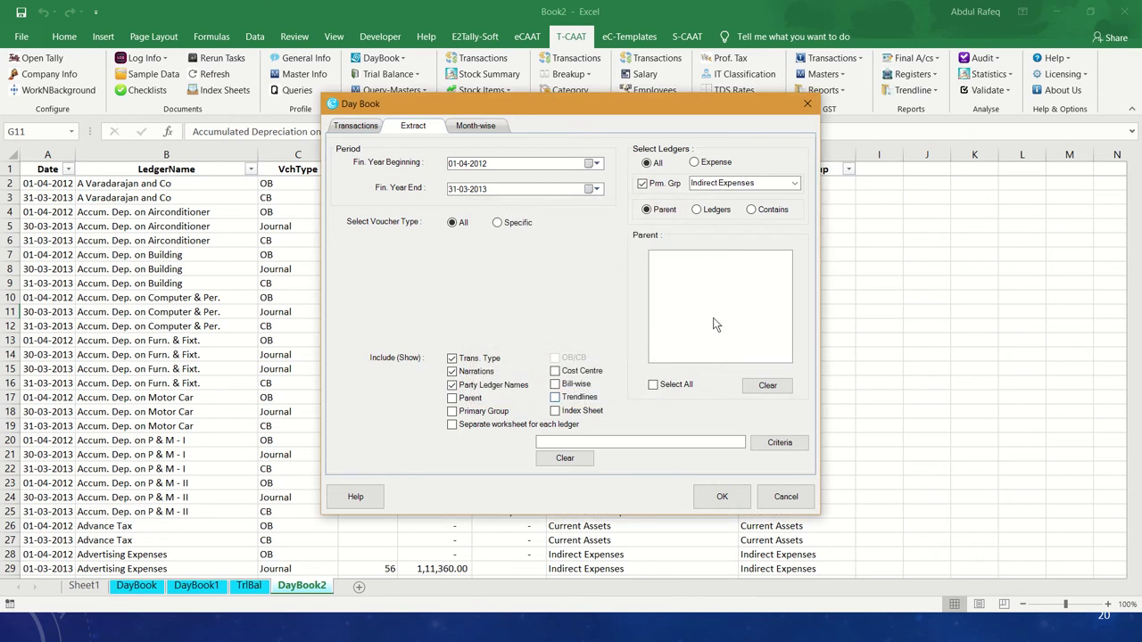
# Choose the Direct Expenses primary group and select all its ledgers, from Carriage Inwards to Wages.
pyautogui.click(793, 184)
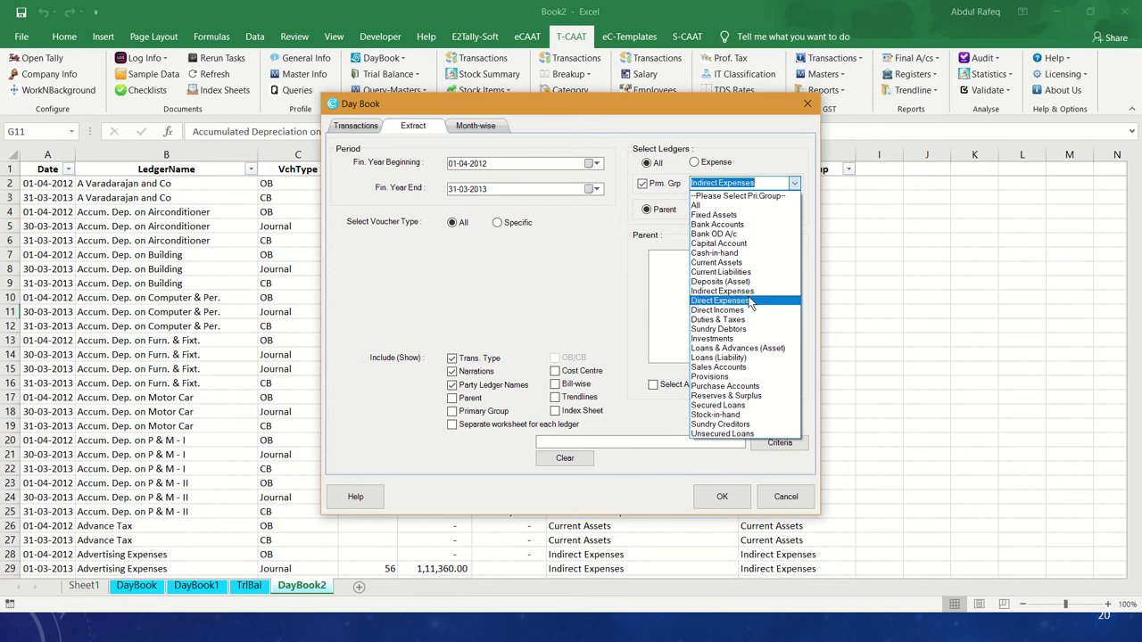
pyautogui.click(749, 300)
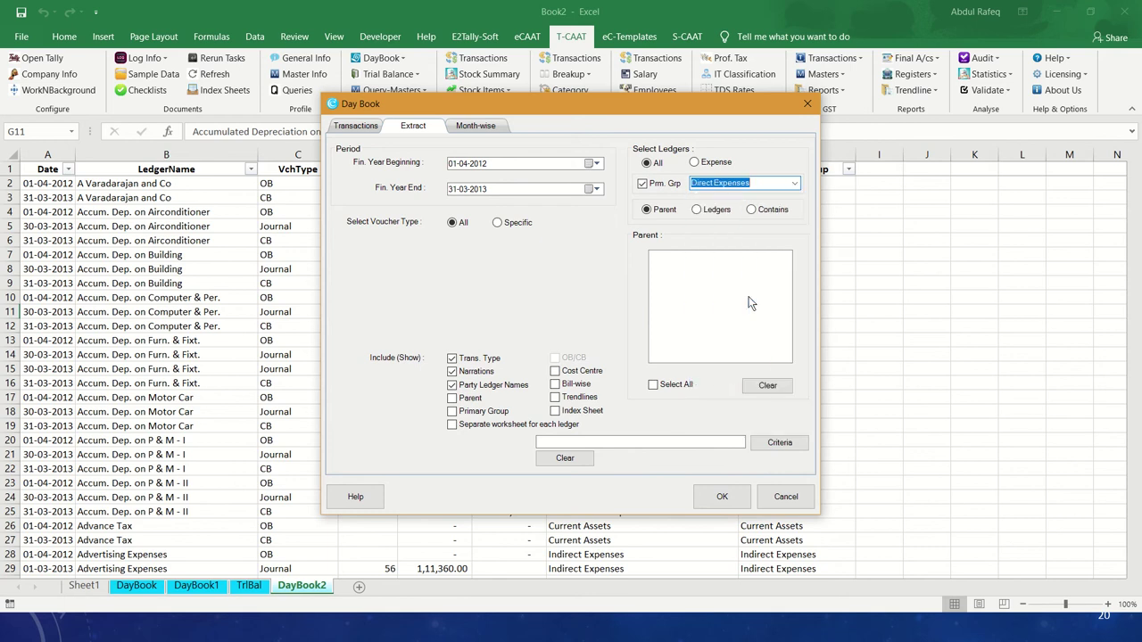
pyautogui.click(697, 211)
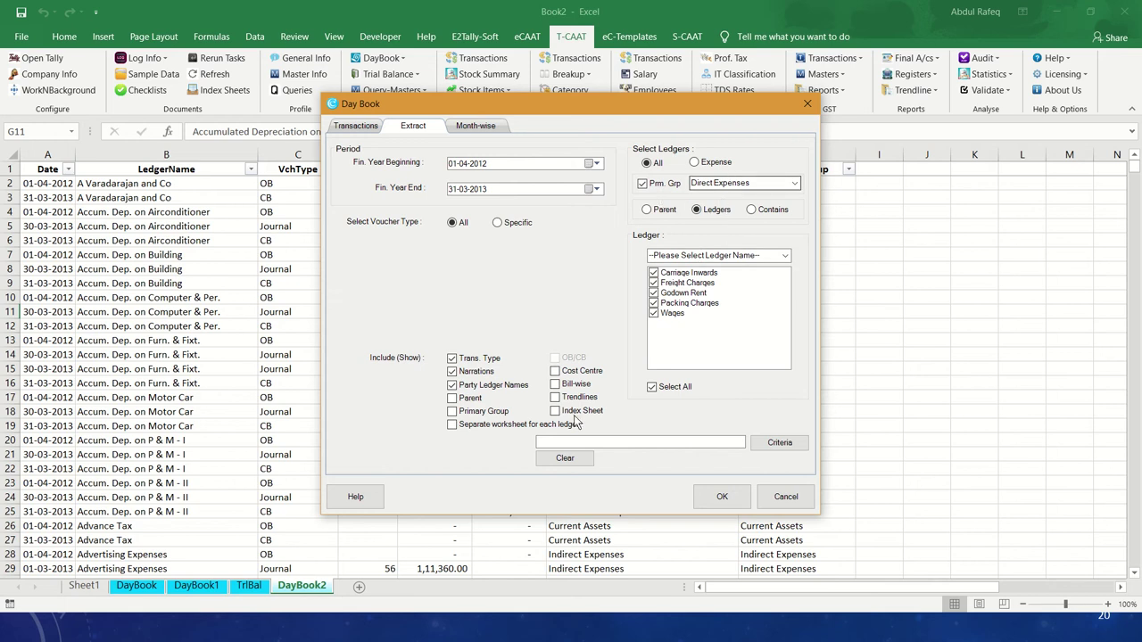
# Extract the ledgers to separate worksheets with OB/CB and an index sheet, excluding transaction type, narrations and party ledger names.
pyautogui.click(452, 357)
pyautogui.click(451, 371)
pyautogui.click(452, 384)
pyautogui.click(718, 500)
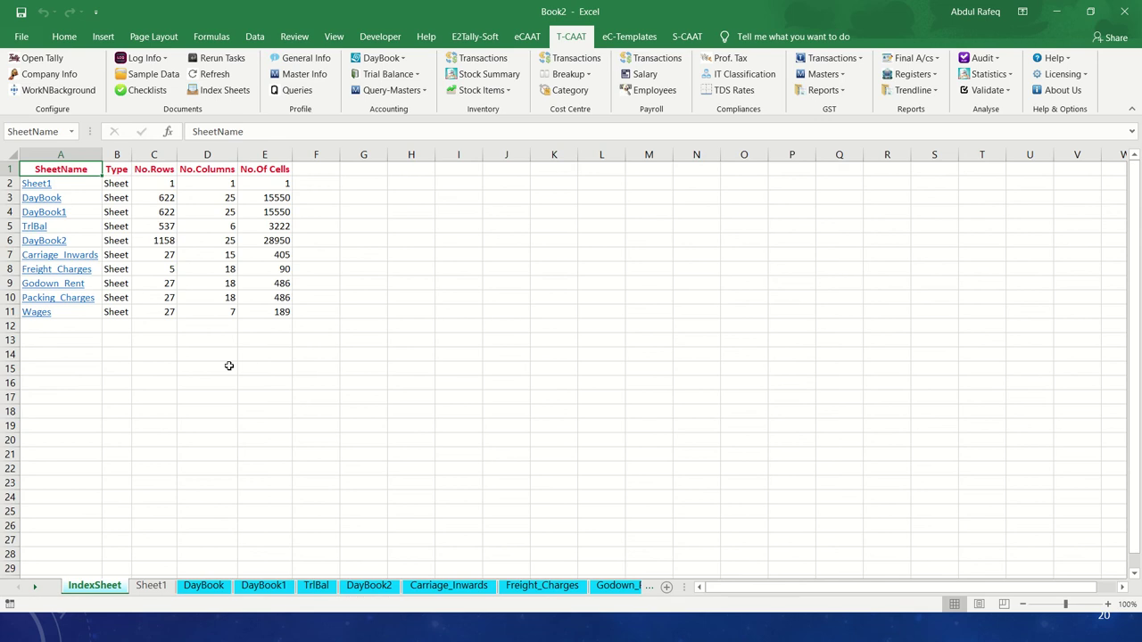
# View the Carriage_Inwards ledger sheet from the index, followed by the Freight_Charges sheet.
pyautogui.click(88, 256)
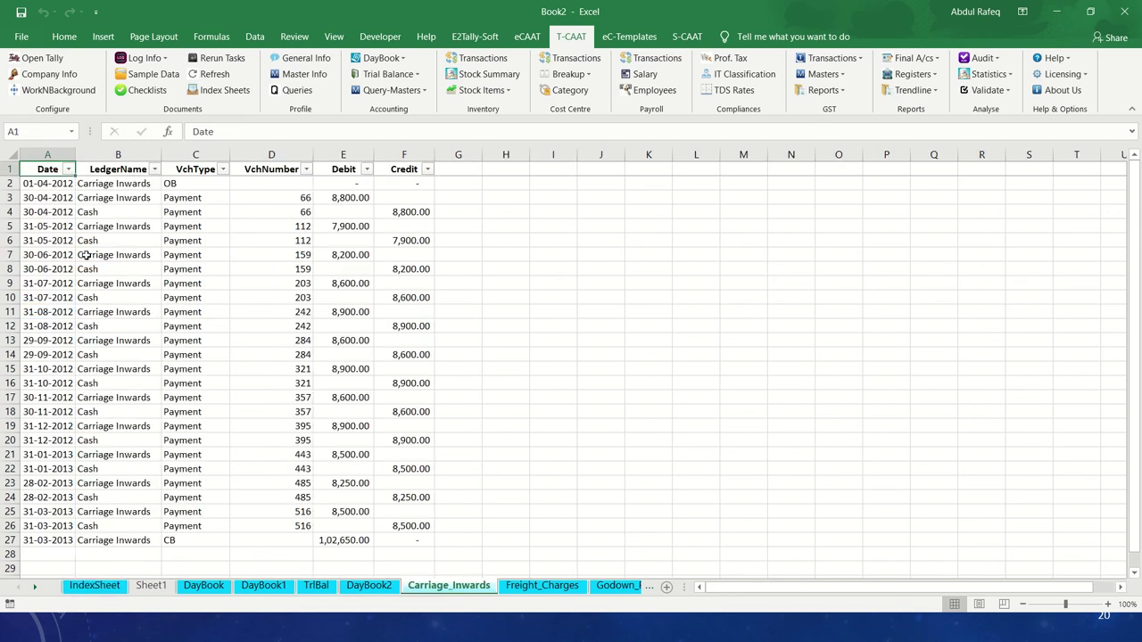
pyautogui.click(542, 587)
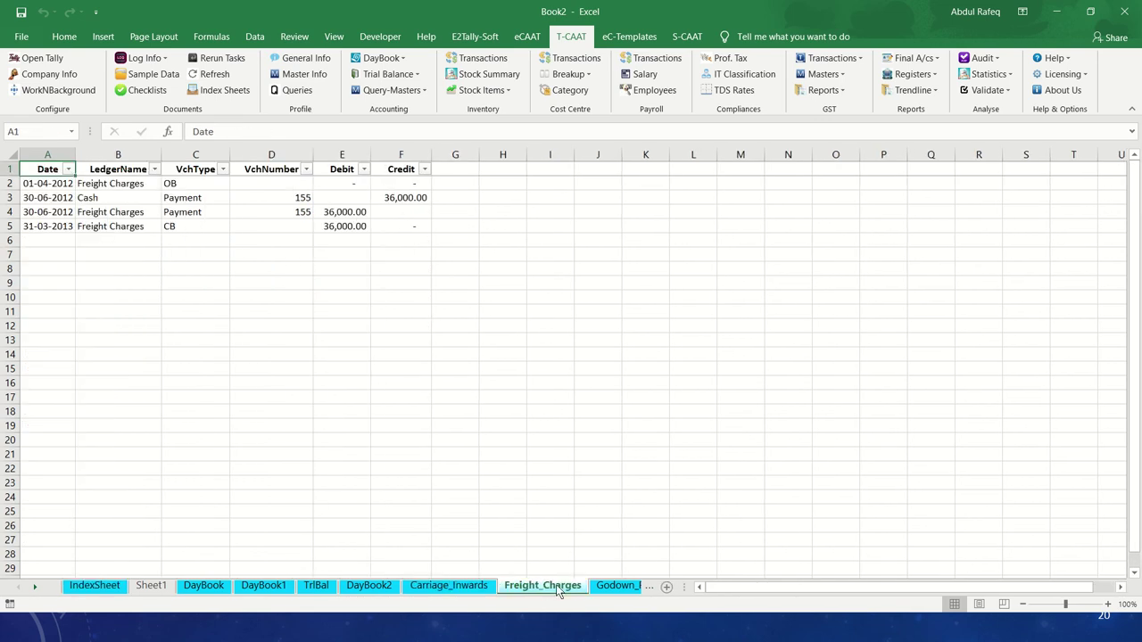
# View the Godown_Rent ledger sheet, followed by the Packing_Charges sheet down to its last row.
pyautogui.click(619, 587)
pyautogui.click(618, 586)
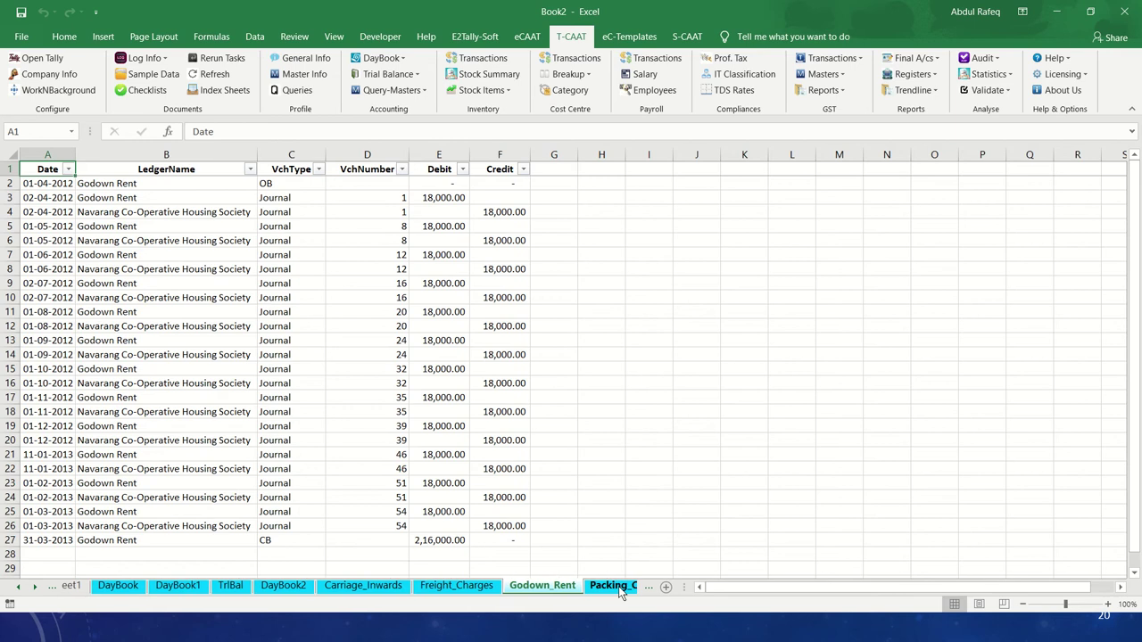
pyautogui.scroll(-2, 391, 425)
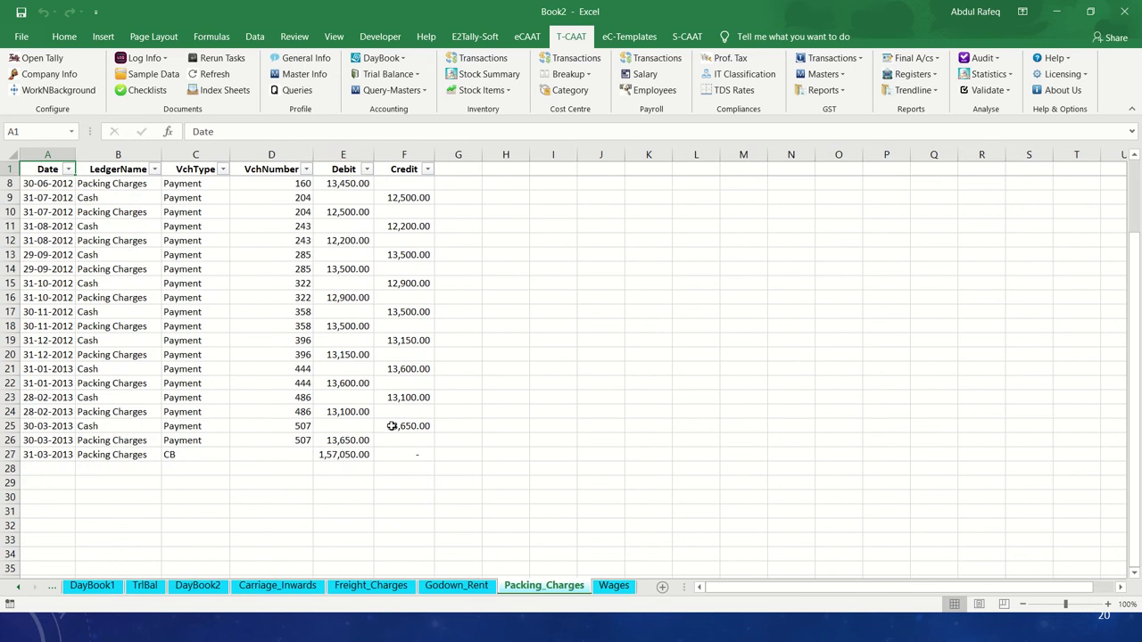
pyautogui.scroll(2, 392, 425)
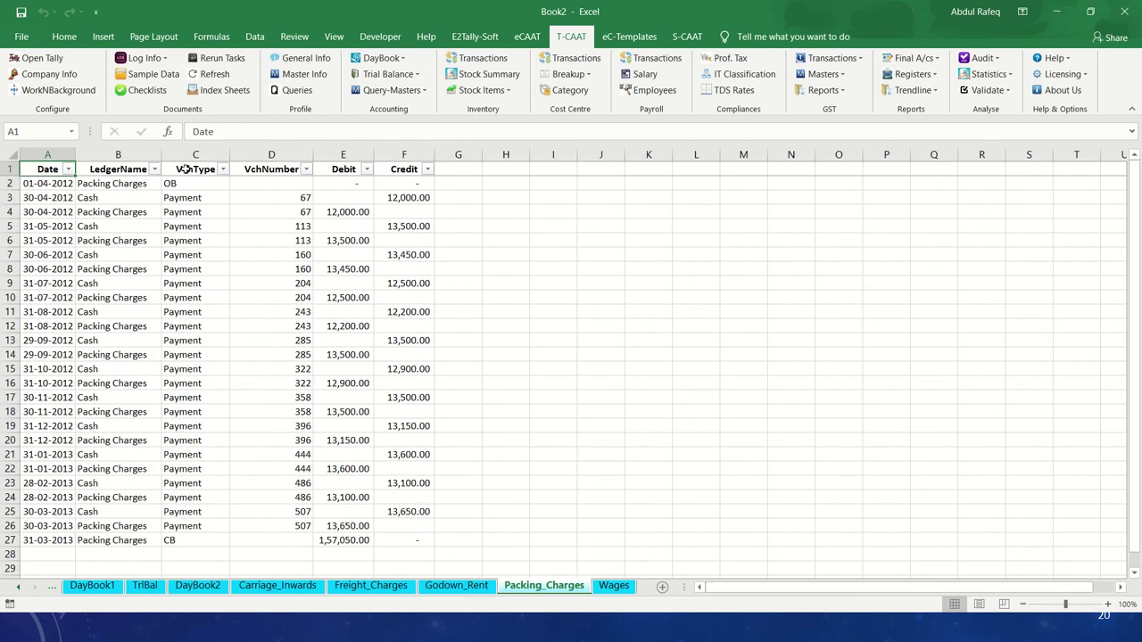
# Examine the ledger names and the OB and CB rows in Packing_Charges, and return to the Godown_Rent sheet.
pyautogui.click(154, 169)
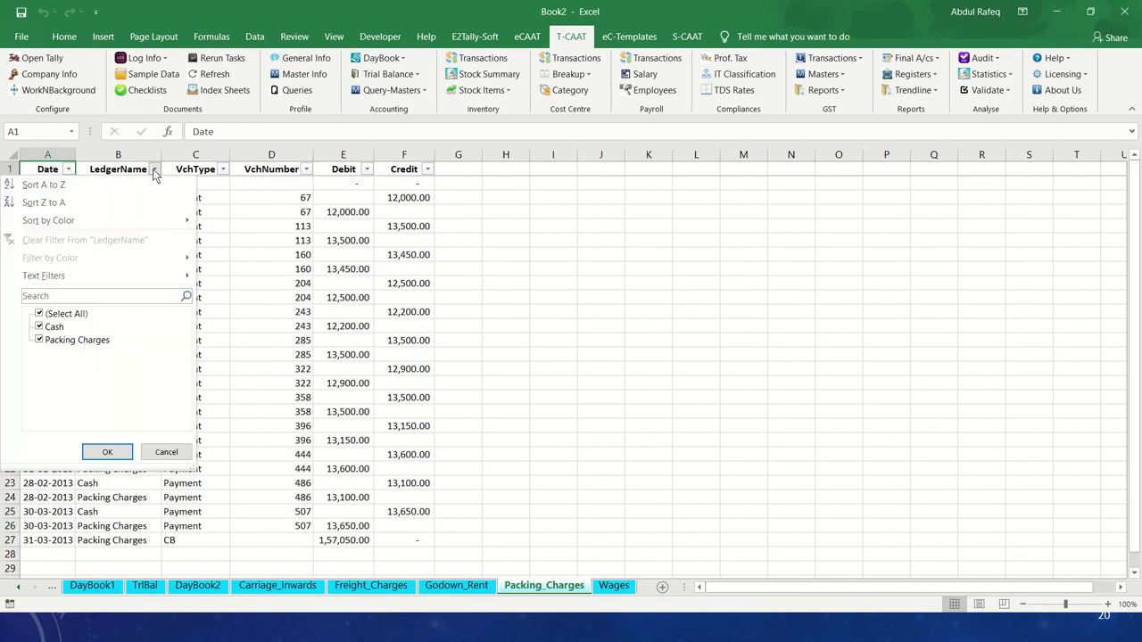
pyautogui.click(154, 169)
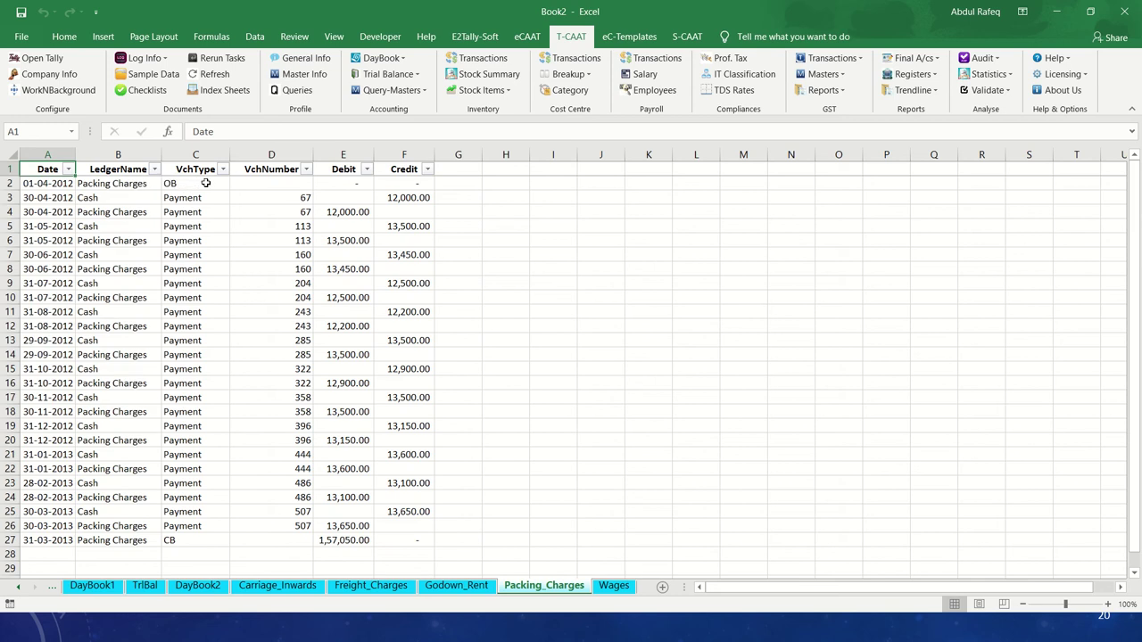
pyautogui.click(203, 239)
pyautogui.click(189, 185)
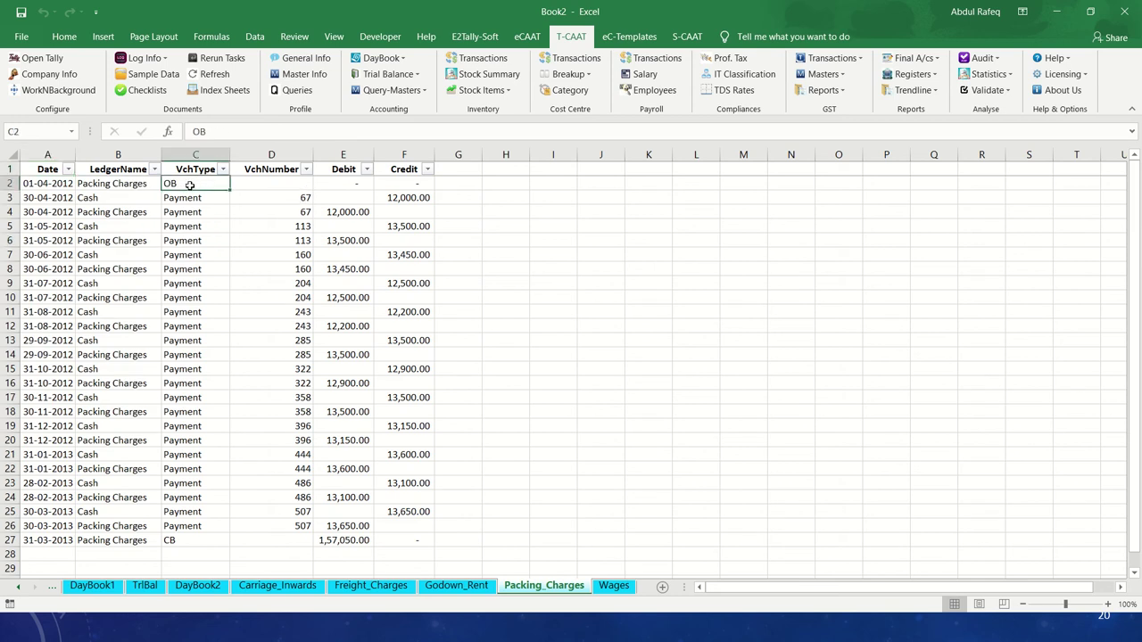
pyautogui.scroll(-2, 215, 381)
pyautogui.scroll(2, 215, 381)
pyautogui.scroll(-2, 231, 334)
pyautogui.scroll(2, 231, 337)
pyautogui.click(456, 586)
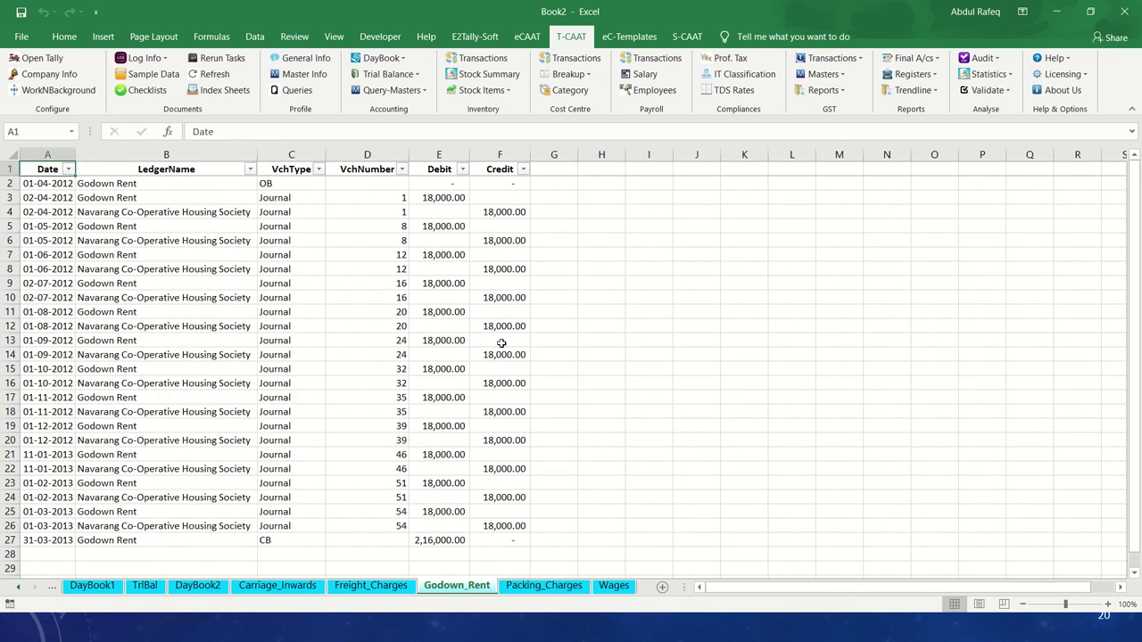
pyautogui.click(515, 338)
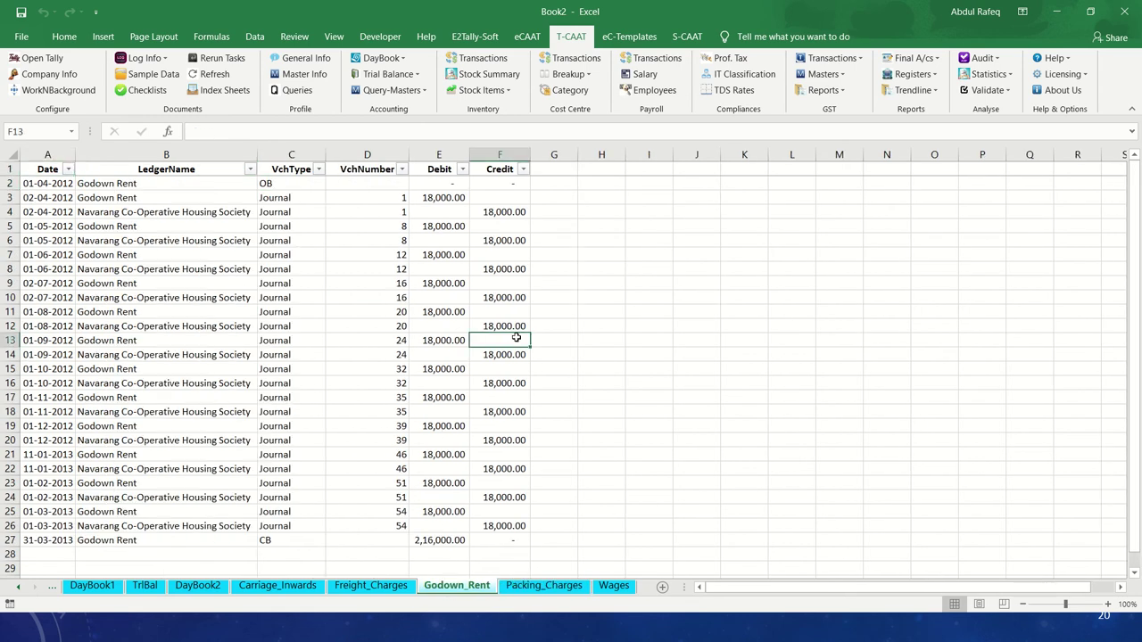
pyautogui.click(402, 60)
pyautogui.click(397, 76)
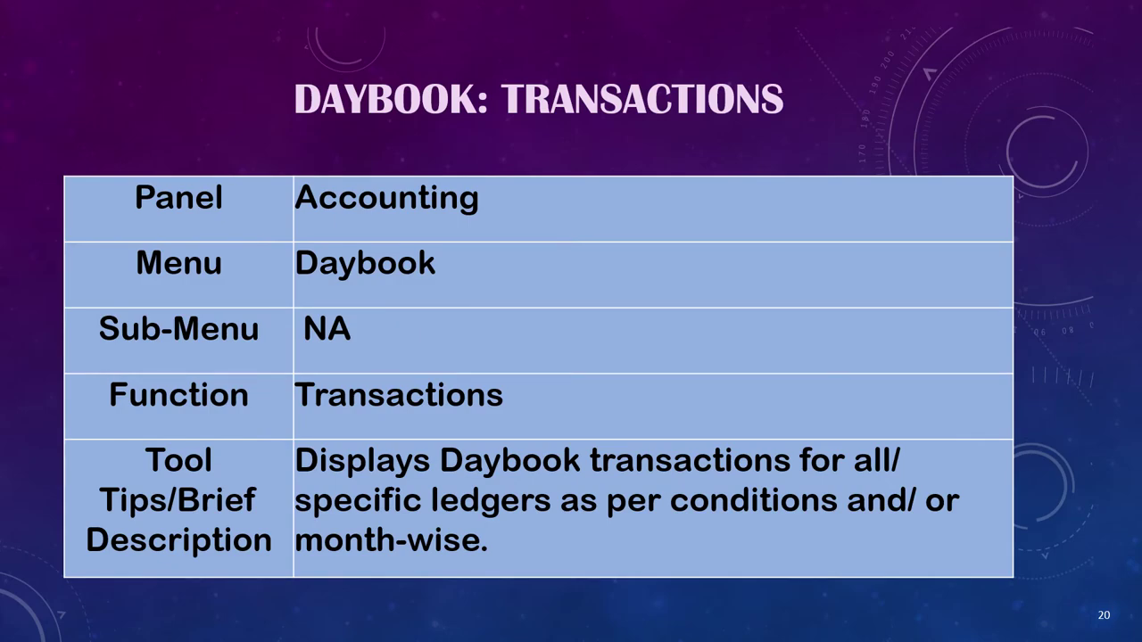
pyautogui.hotkey('alt', 'Tab')
pyautogui.hotkey('alt', 'Tab')
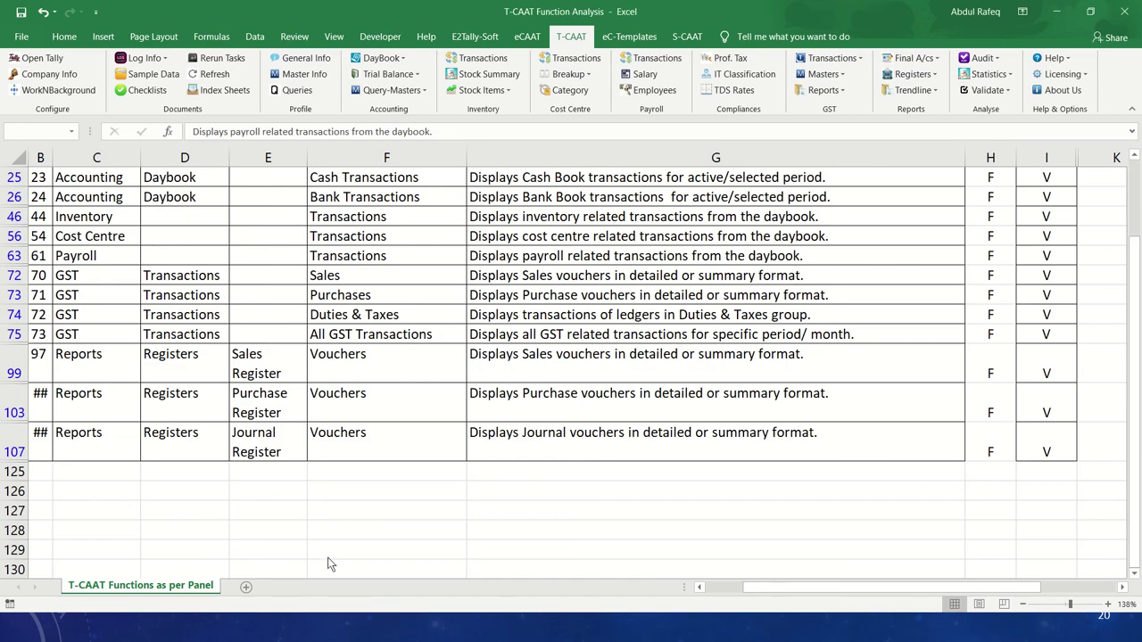
pyautogui.hotkey('alt', 'Tab')
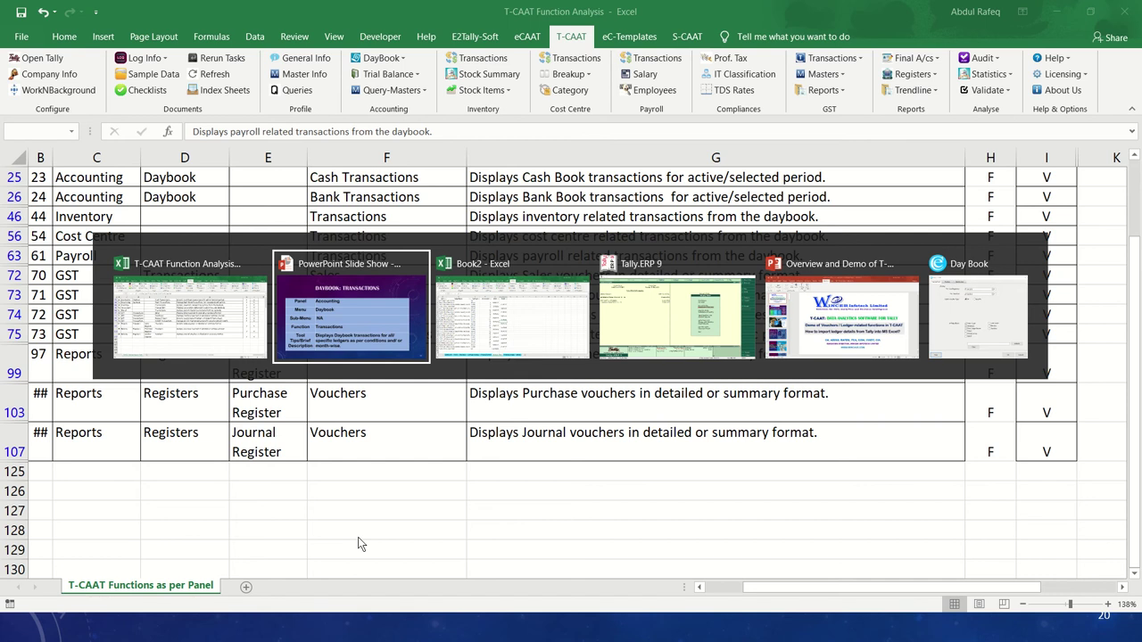
pyautogui.click(512, 331)
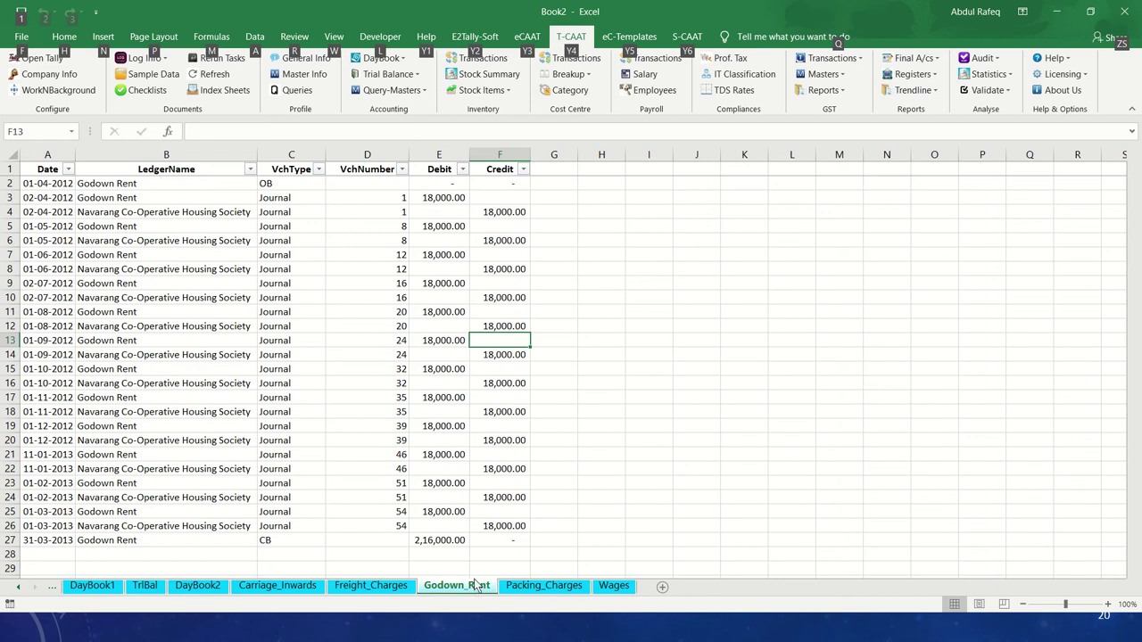
pyautogui.hotkey('alt', 'Tab')
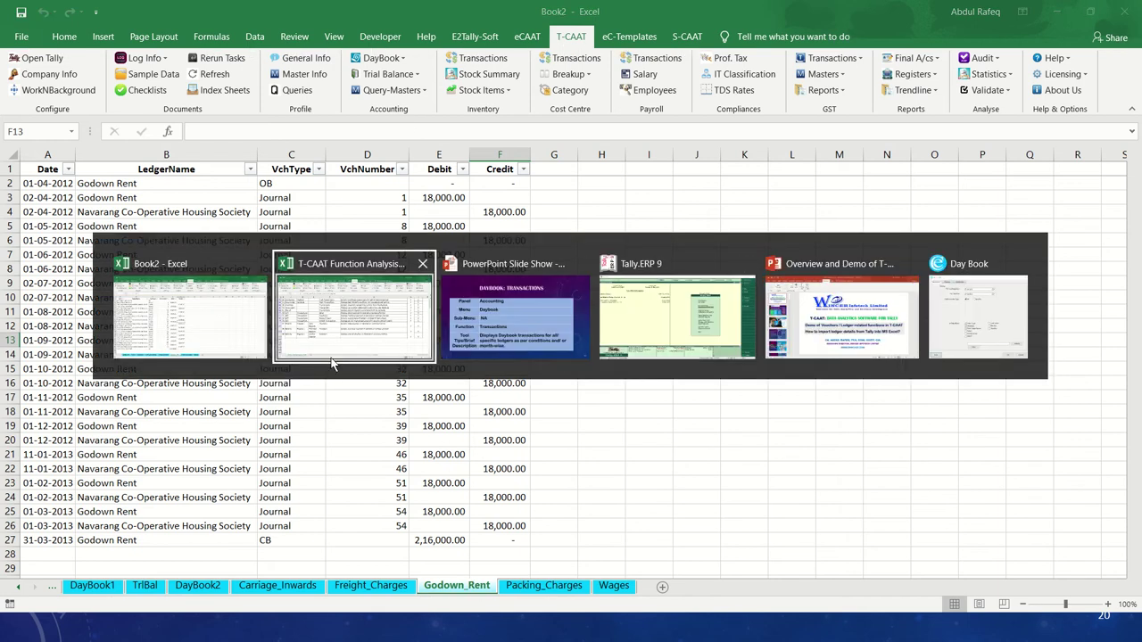
pyautogui.click(204, 321)
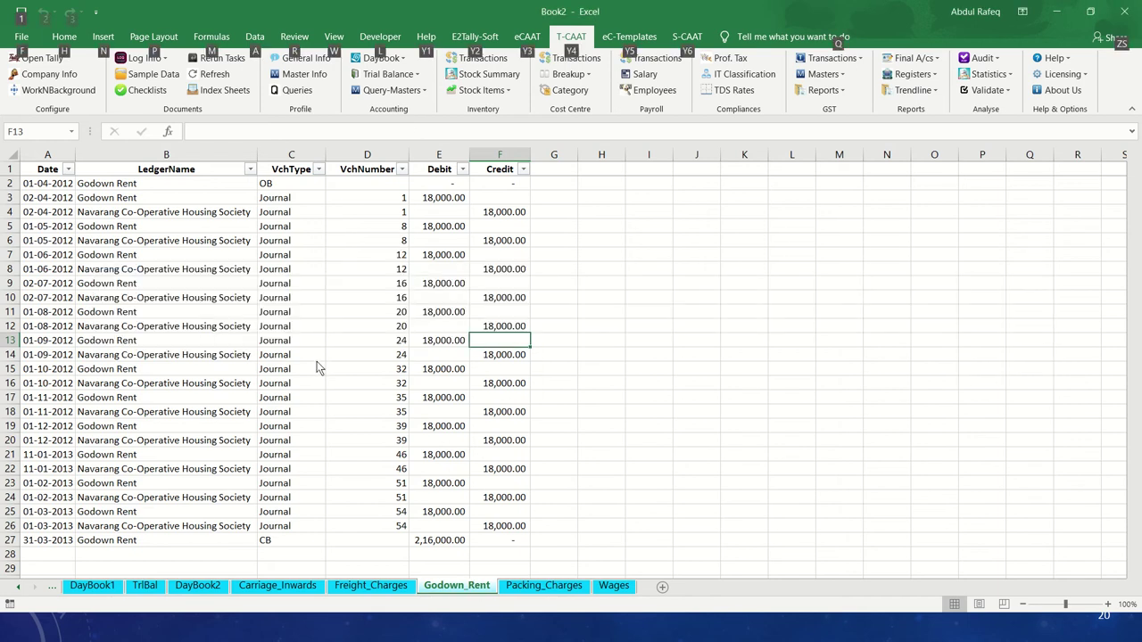
pyautogui.hotkey('alt', 'Tab')
pyautogui.click(1005, 310)
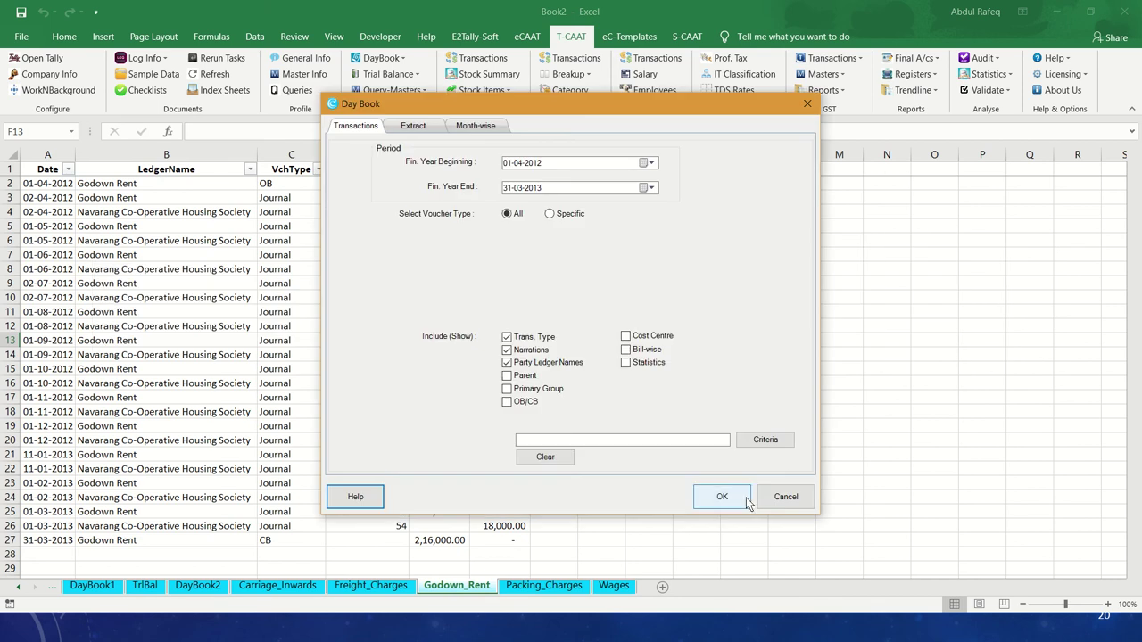
pyautogui.click(790, 498)
pyautogui.click(598, 370)
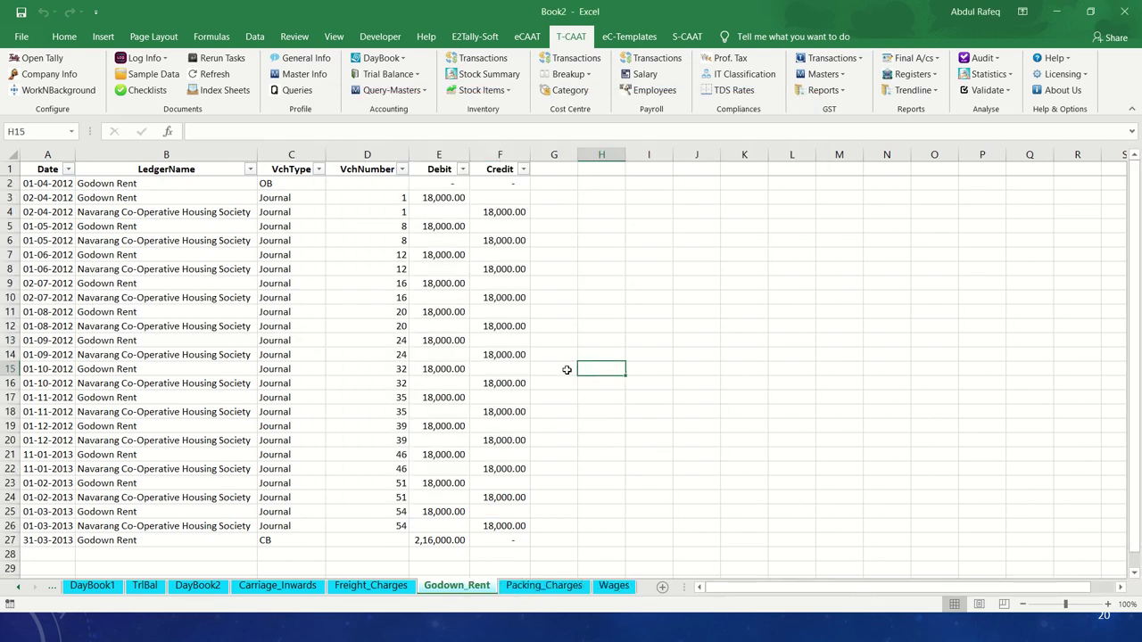
pyautogui.click(628, 267)
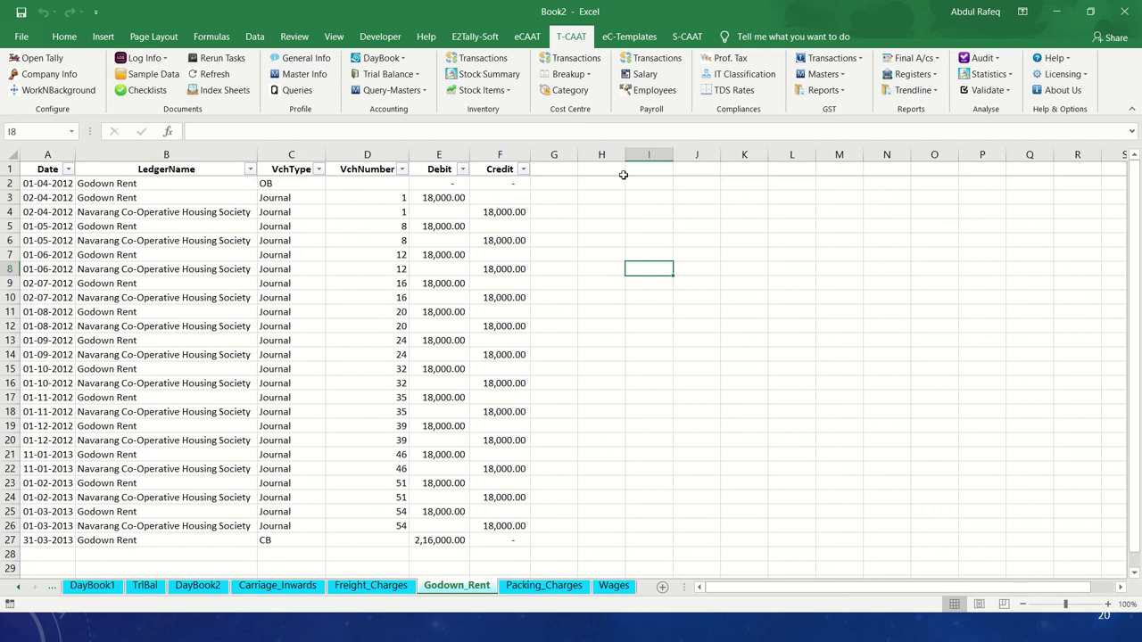
pyautogui.click(482, 295)
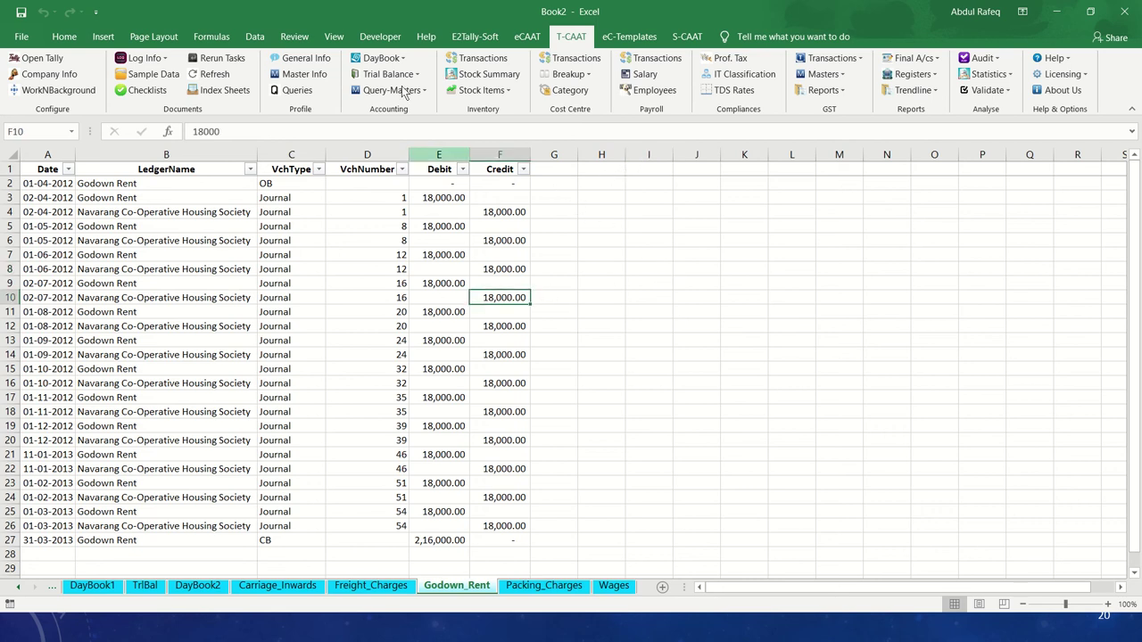
pyautogui.click(403, 59)
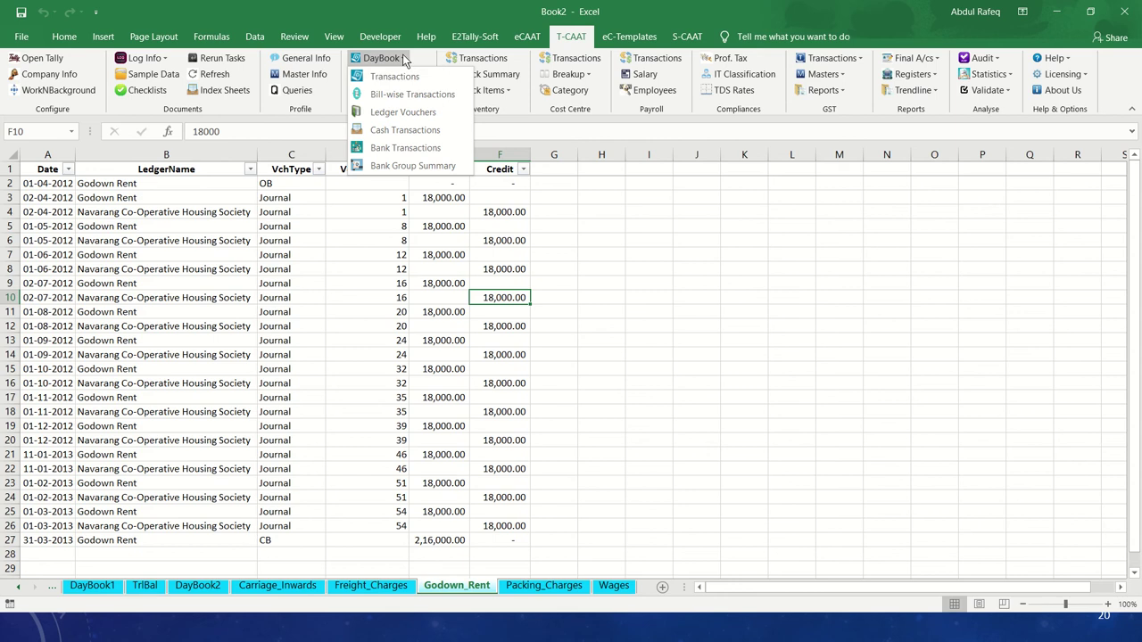
pyautogui.click(392, 77)
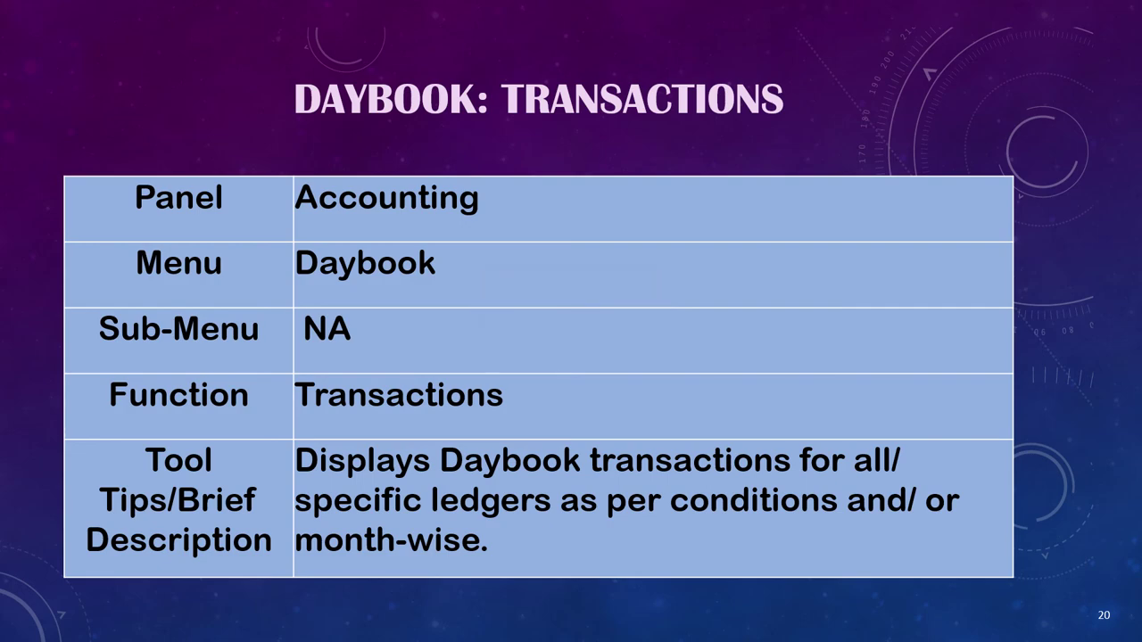
pyautogui.hotkey('alt', 'Tab')
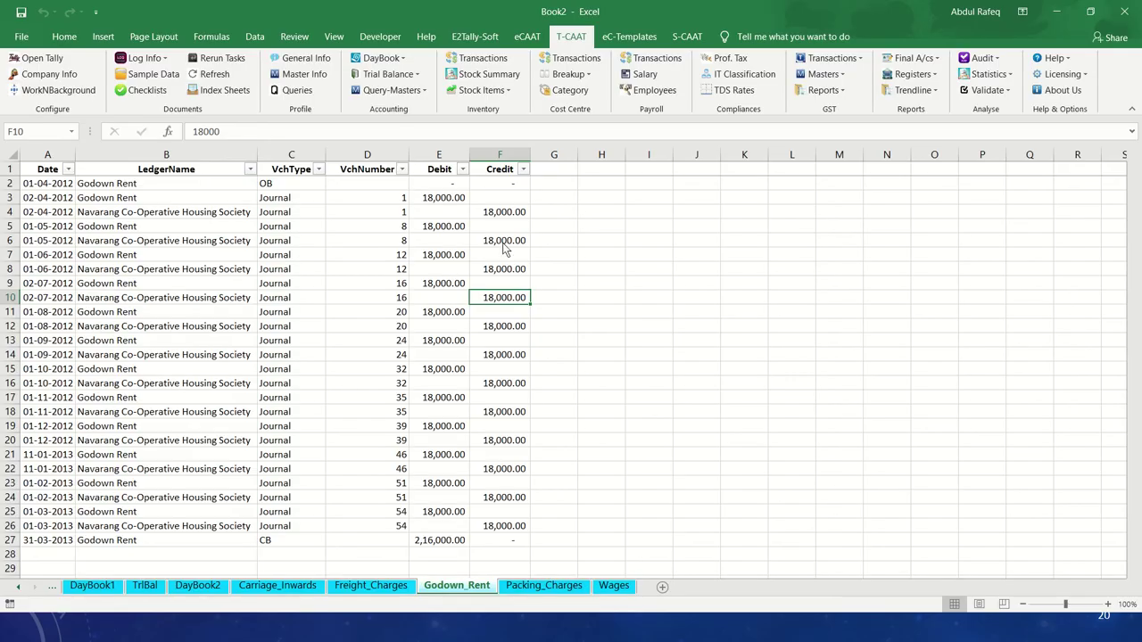
pyautogui.hotkey('alt', 'Tab')
pyautogui.press('Tab')
pyautogui.press('Tab')
pyautogui.press('Tab')
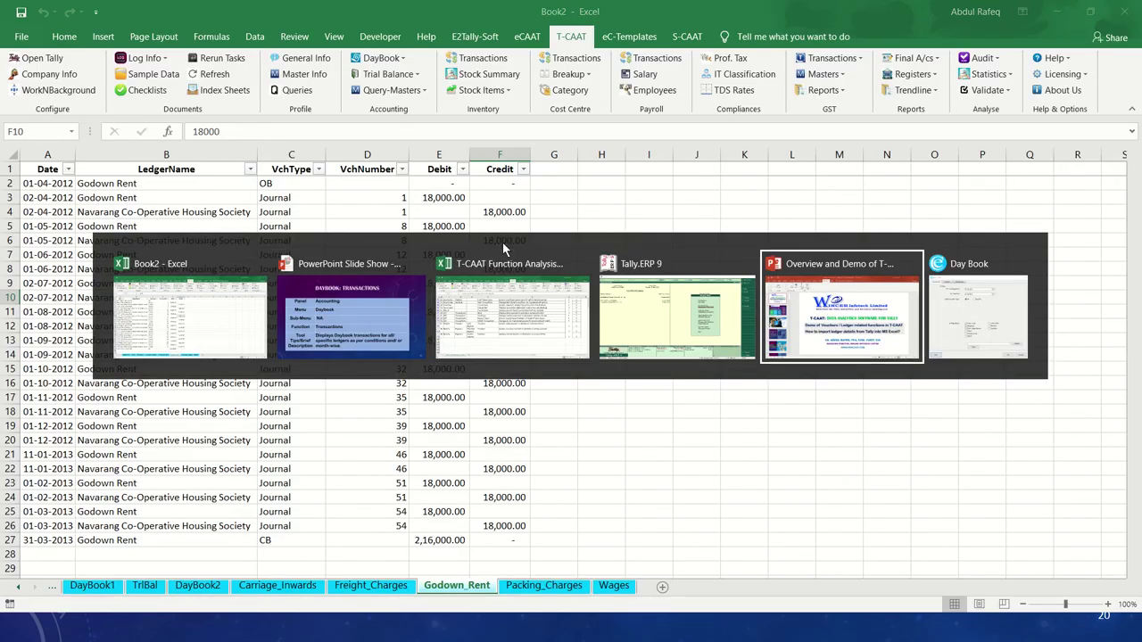
pyautogui.press('Tab')
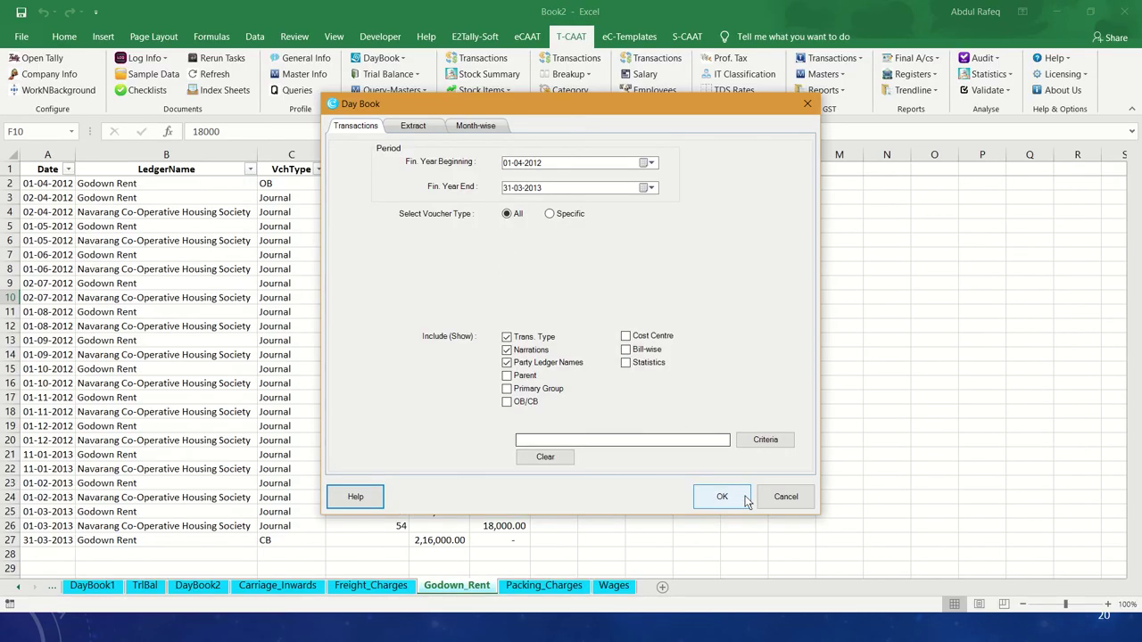
pyautogui.click(804, 503)
pyautogui.click(744, 412)
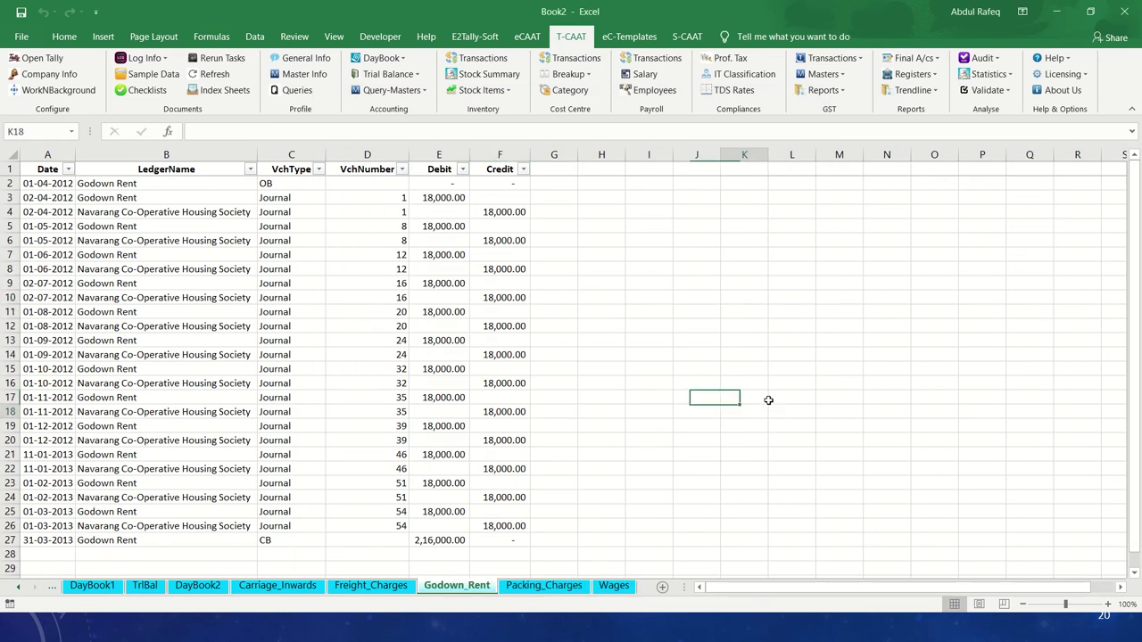
# Close the Book2 workbook without saving its changes.
pyautogui.click(1132, 13)
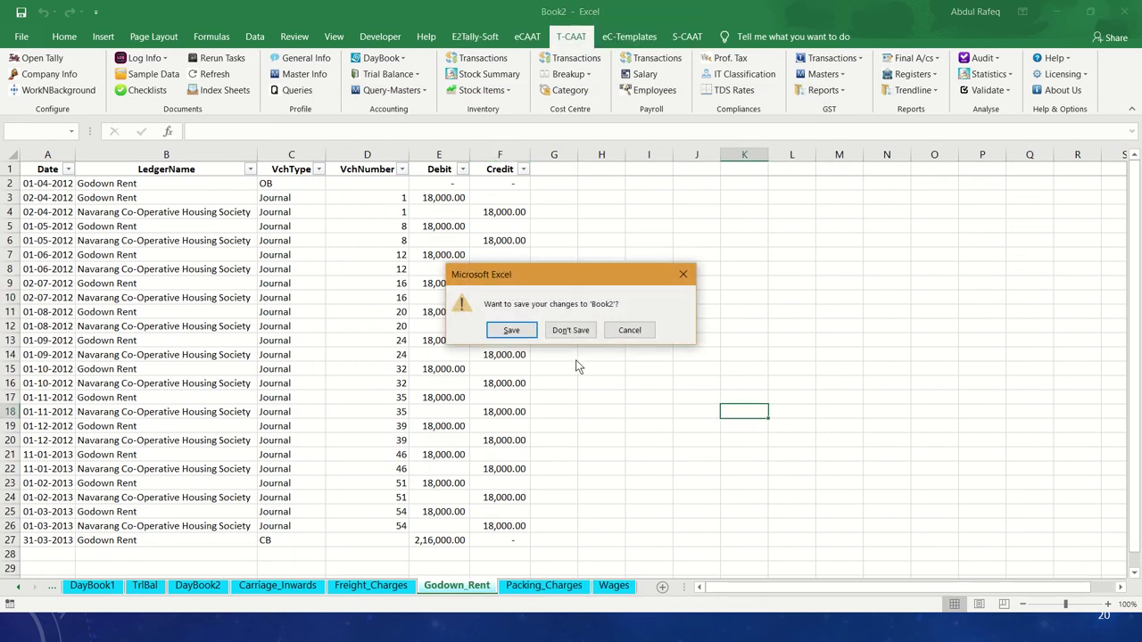
pyautogui.click(594, 331)
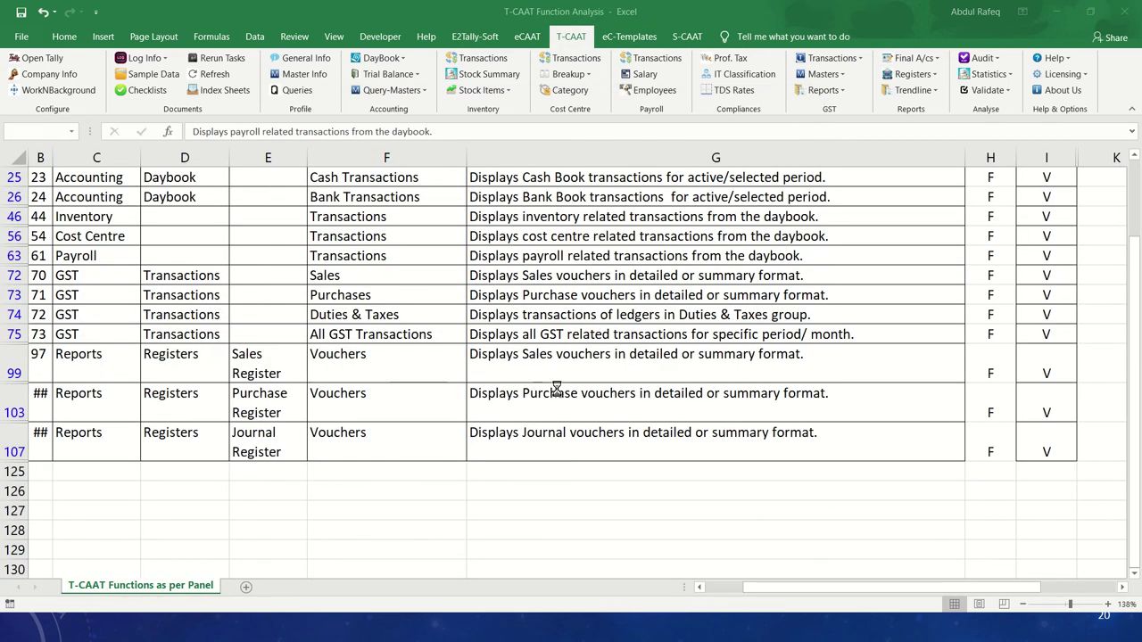
pyautogui.click(556, 393)
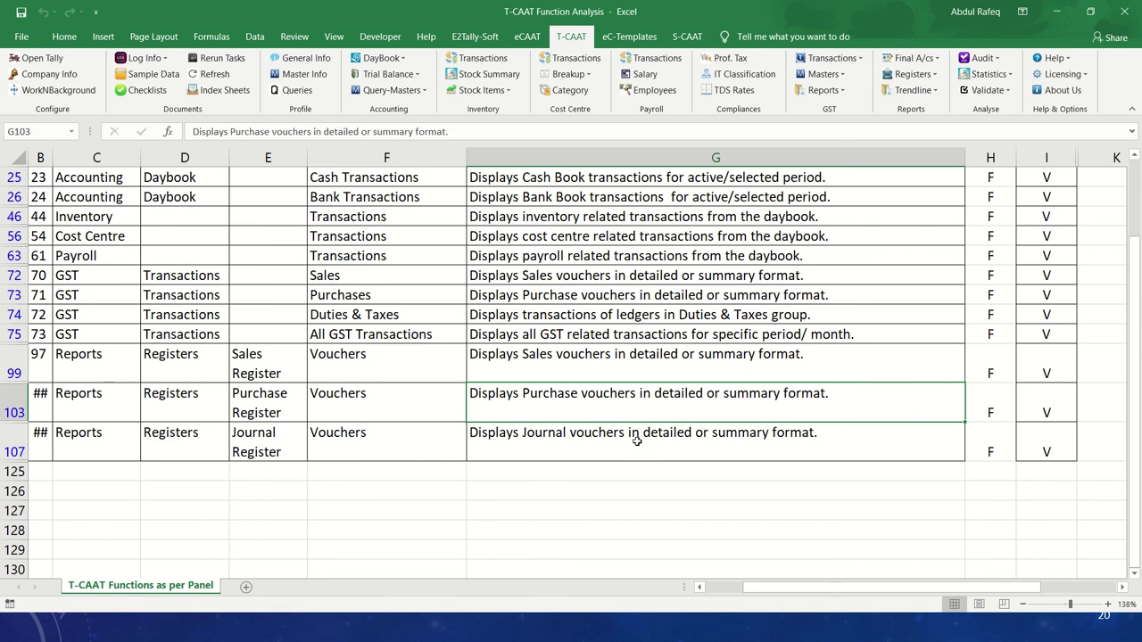
pyautogui.hotkey('alt', 'Tab')
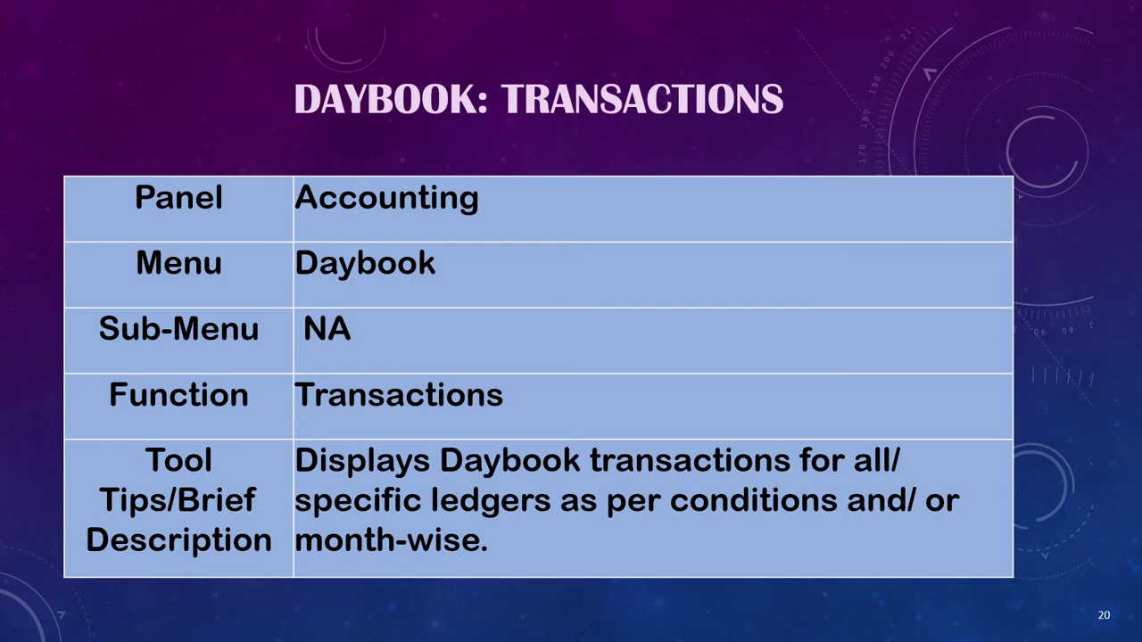
pyautogui.hotkey('alt', 'Tab')
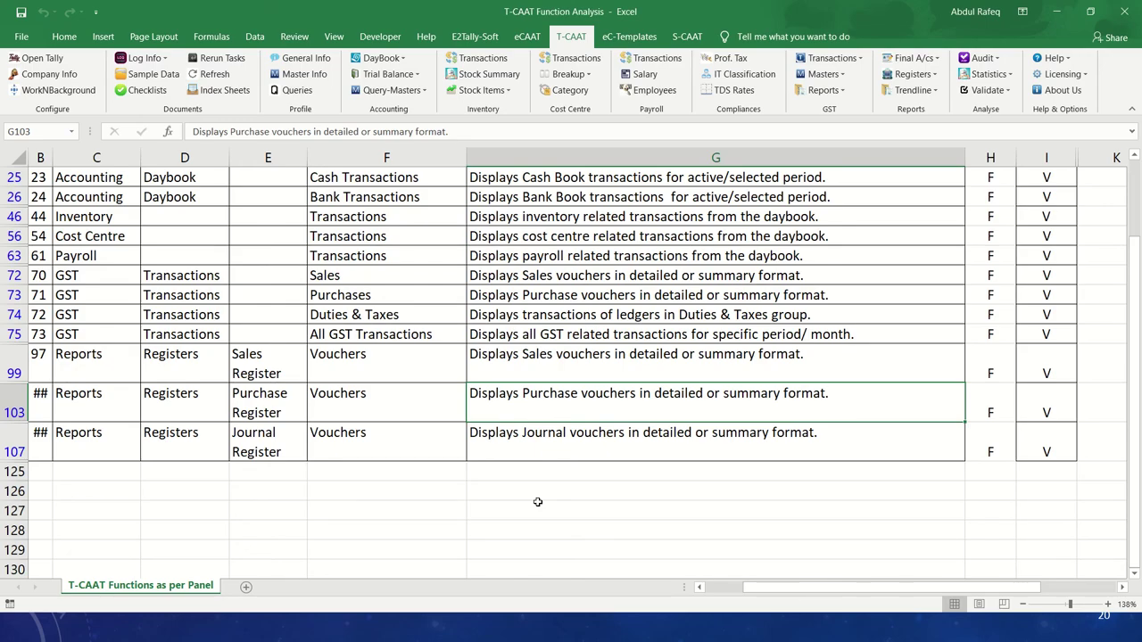
pyautogui.press('Up')
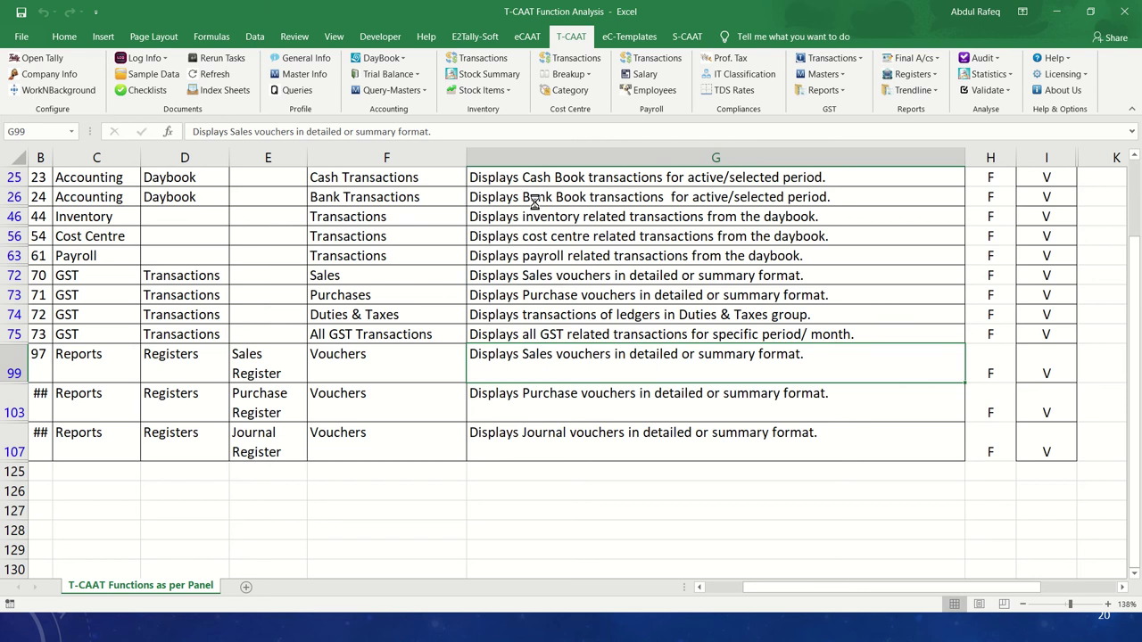
# Switch to the blank Book3 workbook and open the T-CAAT Day Book transactions dialog.
pyautogui.hotkey('alt', 'Tab')
pyautogui.click(579, 313)
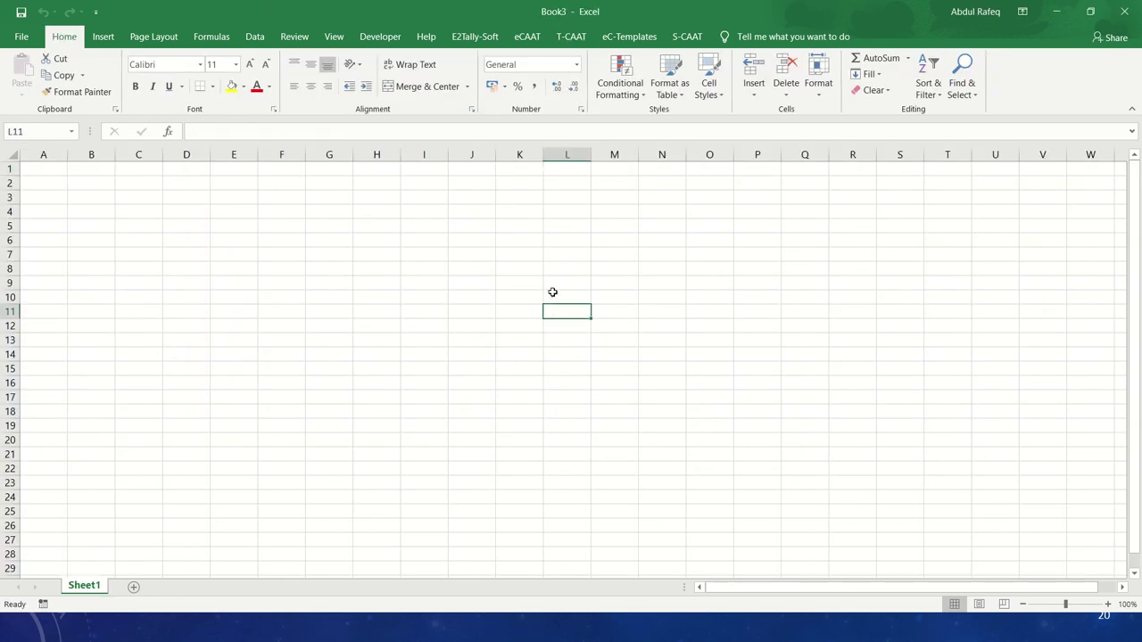
pyautogui.click(571, 36)
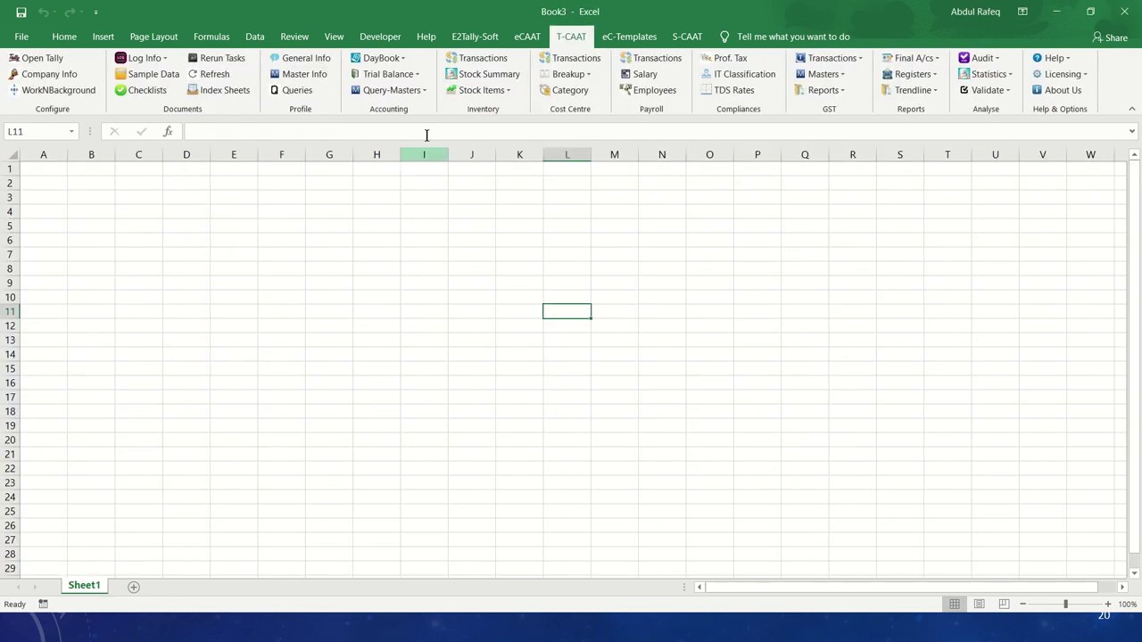
pyautogui.click(391, 58)
pyautogui.click(397, 77)
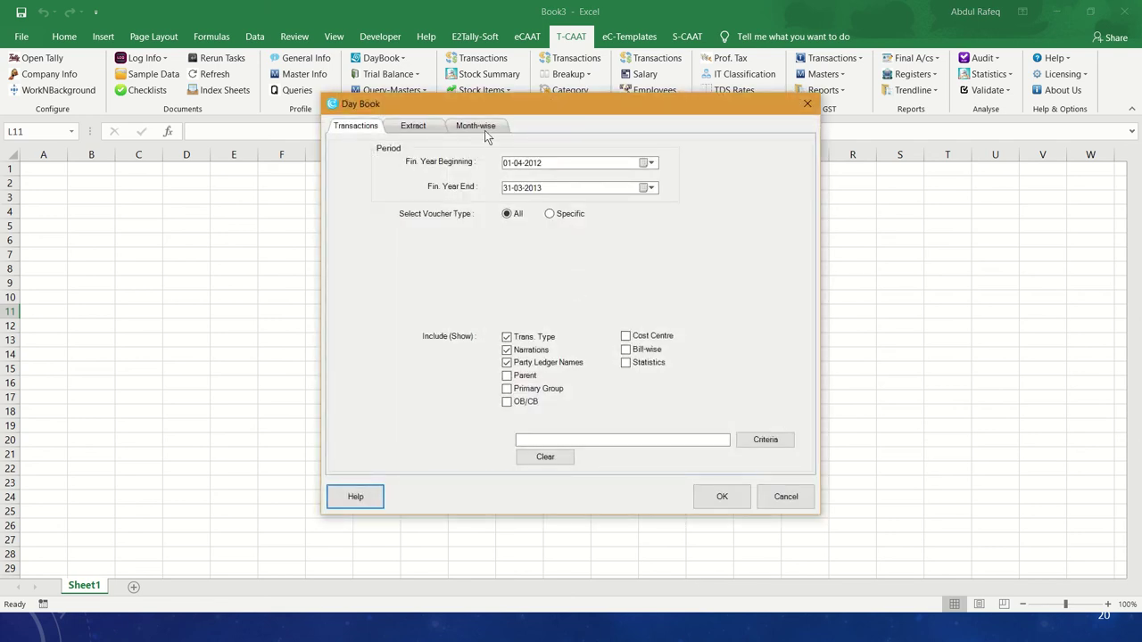
# Set up a month-wise Day Book extract for all ledgers under the Indirect Expenses parent group.
pyautogui.click(484, 129)
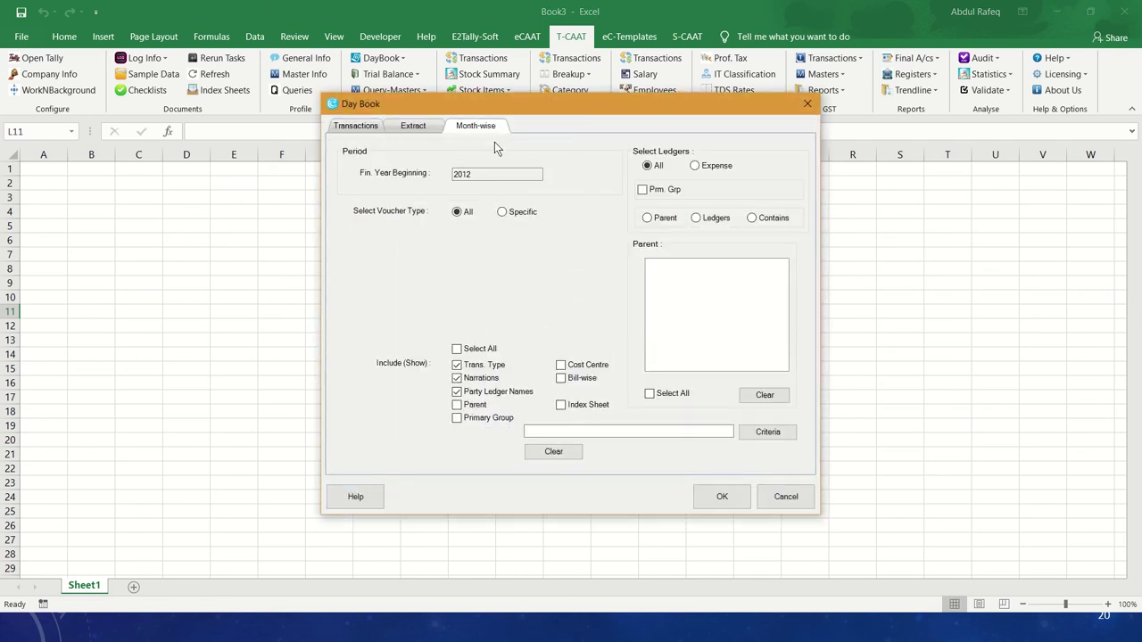
pyautogui.click(461, 176)
pyautogui.click(649, 218)
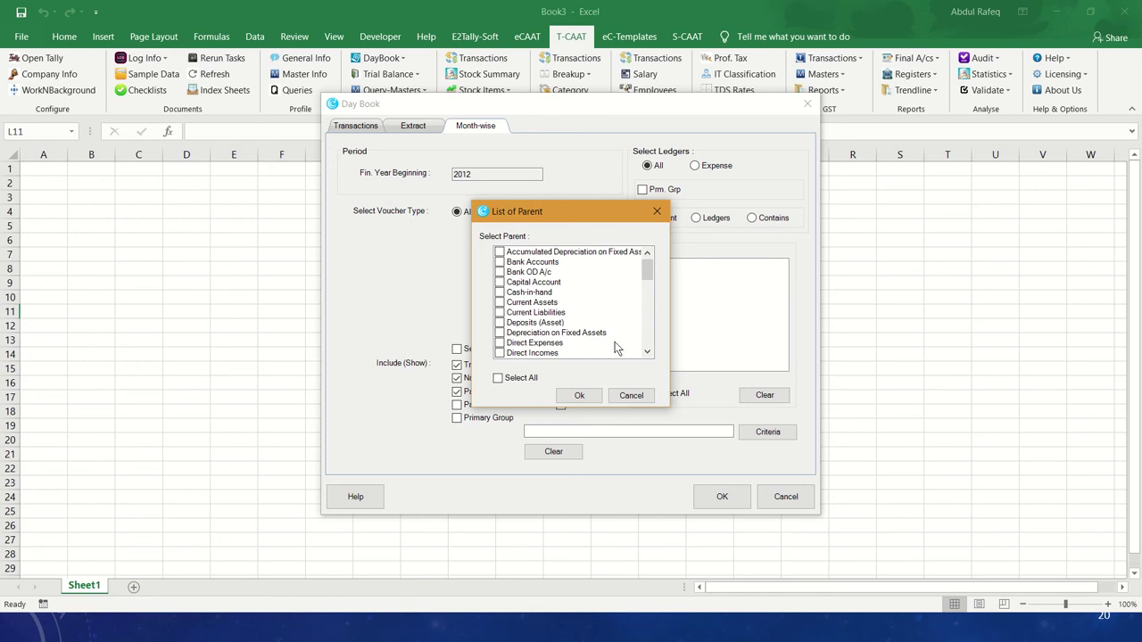
pyautogui.scroll(-1, 589, 314)
pyautogui.scroll(-1, 588, 314)
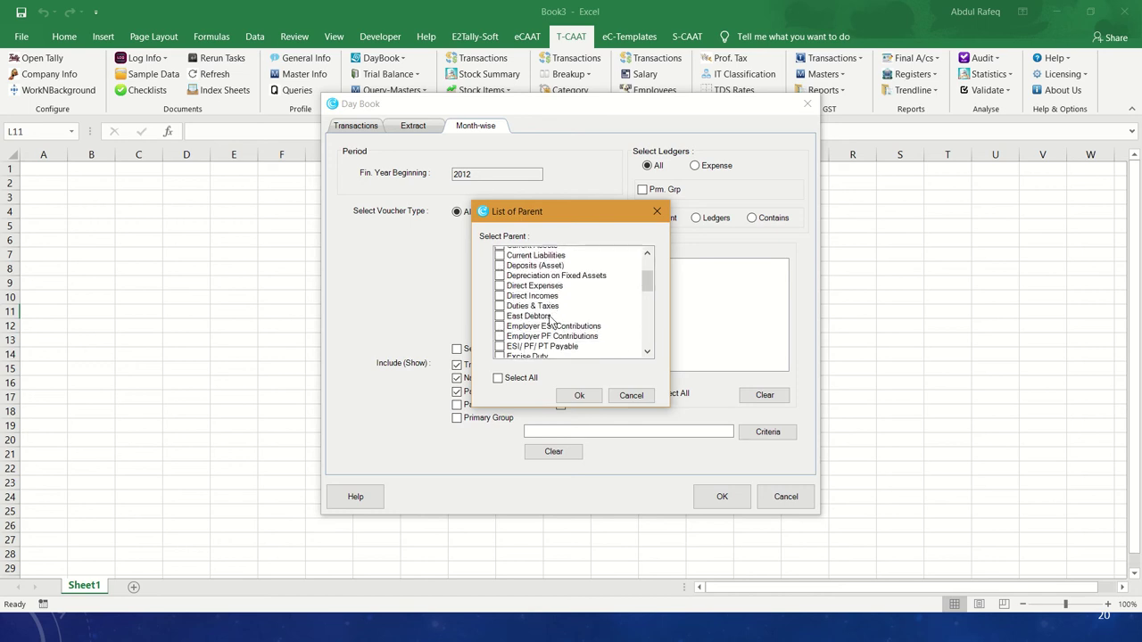
pyautogui.scroll(-2, 550, 320)
pyautogui.scroll(-2, 551, 319)
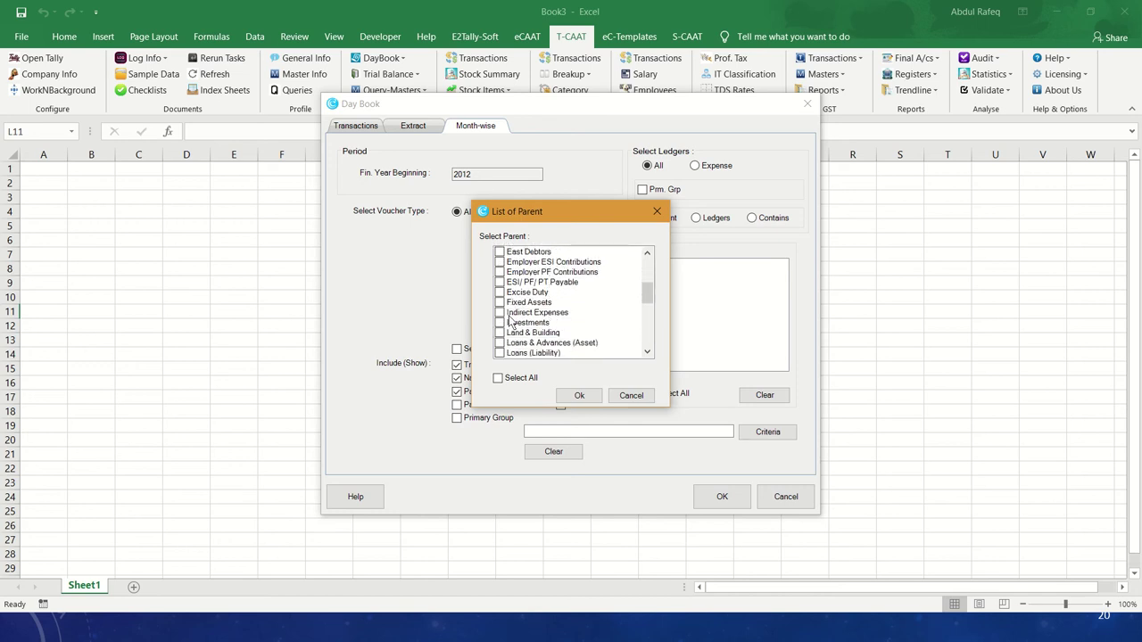
pyautogui.click(510, 314)
pyautogui.click(580, 395)
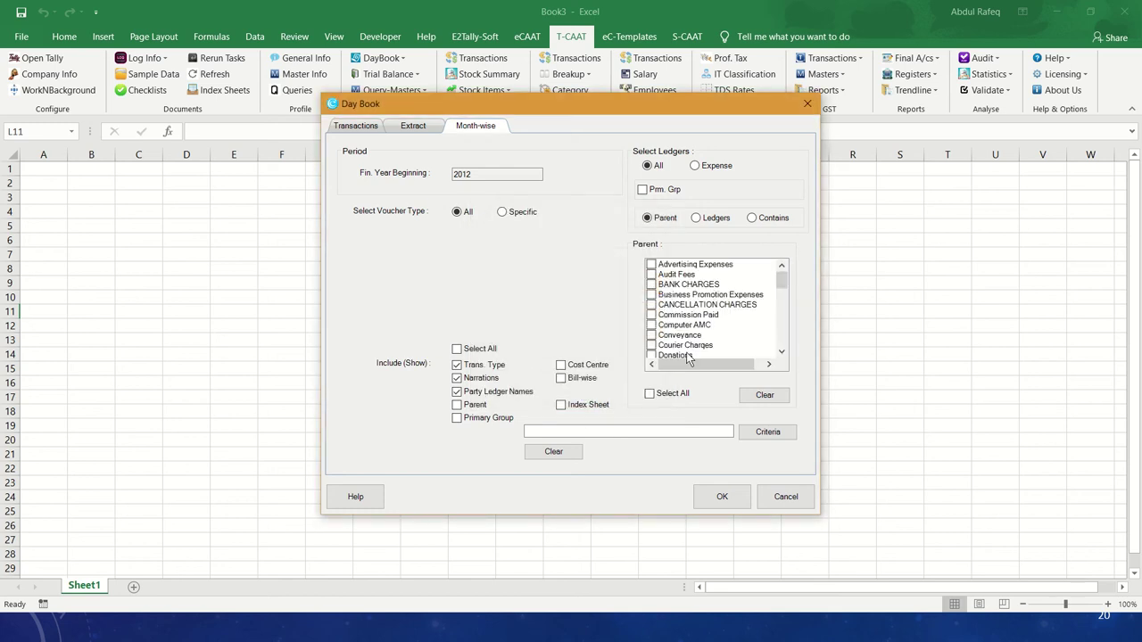
pyautogui.click(650, 393)
pyautogui.click(719, 489)
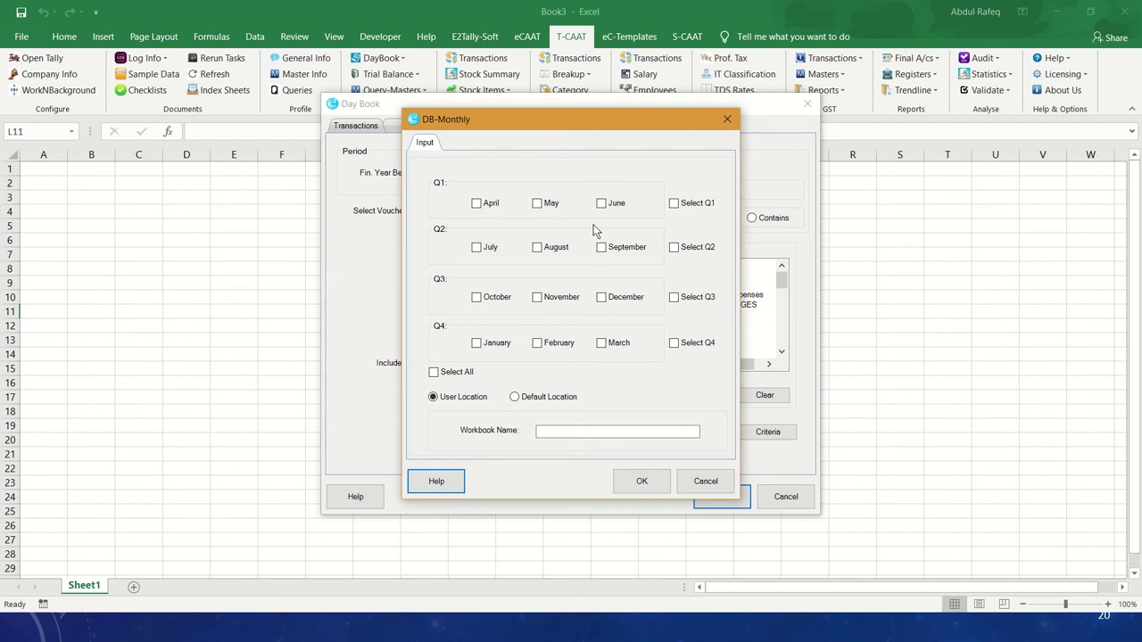
# Generate the extract for April, May and June as a workbook named Quarter1Trans in the Desktop folder.
pyautogui.click(486, 214)
pyautogui.click(537, 202)
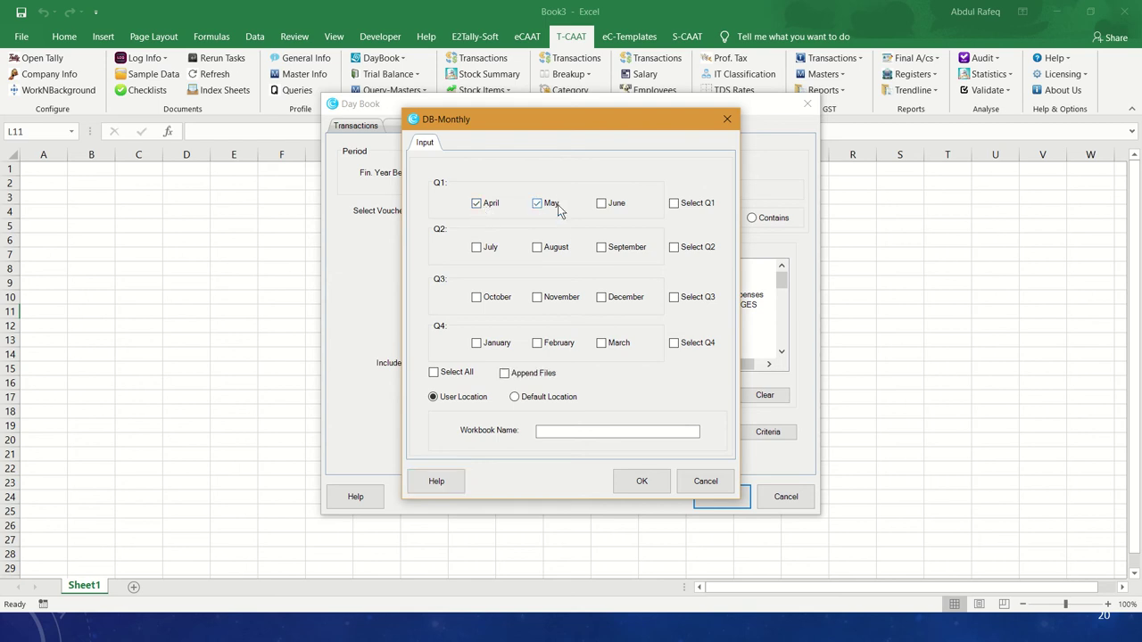
pyautogui.click(603, 206)
pyautogui.click(585, 433)
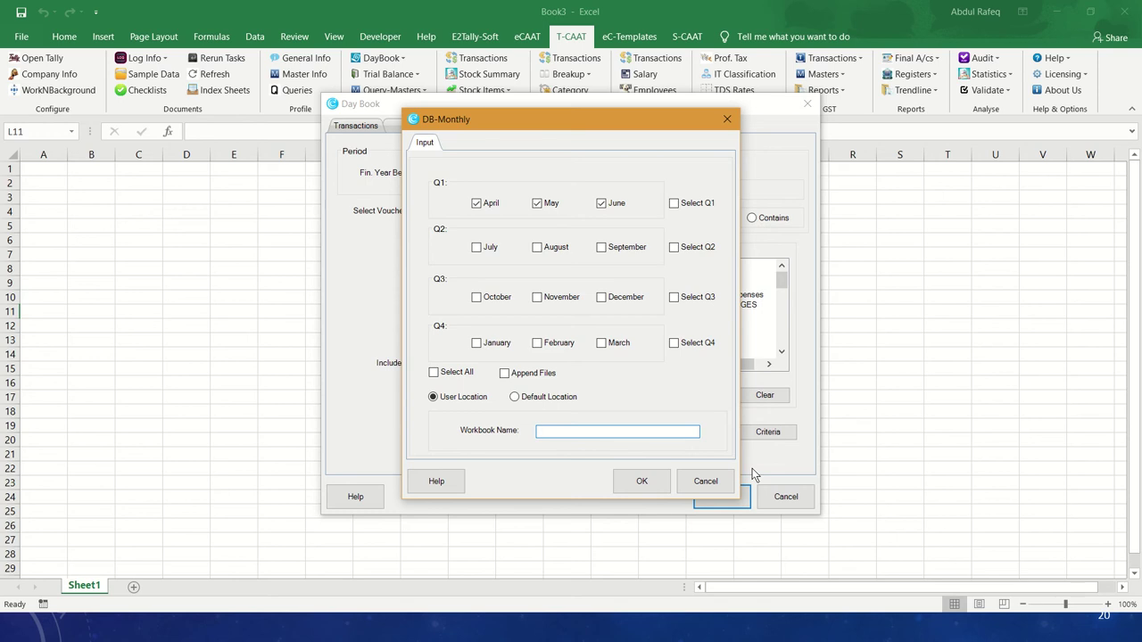
pyautogui.write('Quarter1Trans')
pyautogui.click(634, 484)
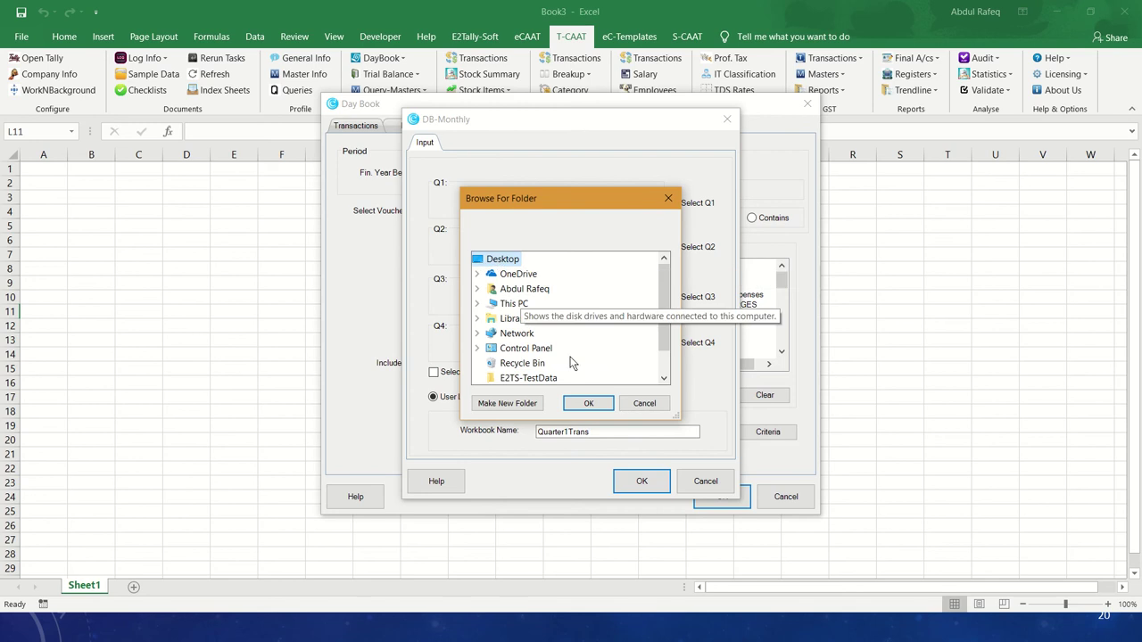
pyautogui.click(591, 404)
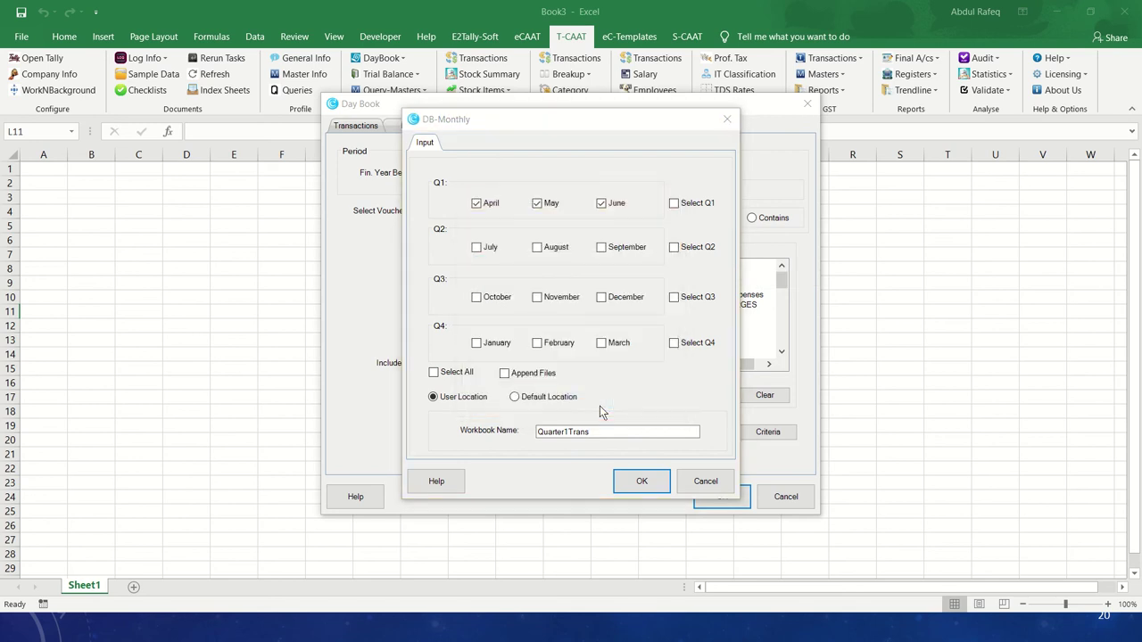
pyautogui.click(634, 485)
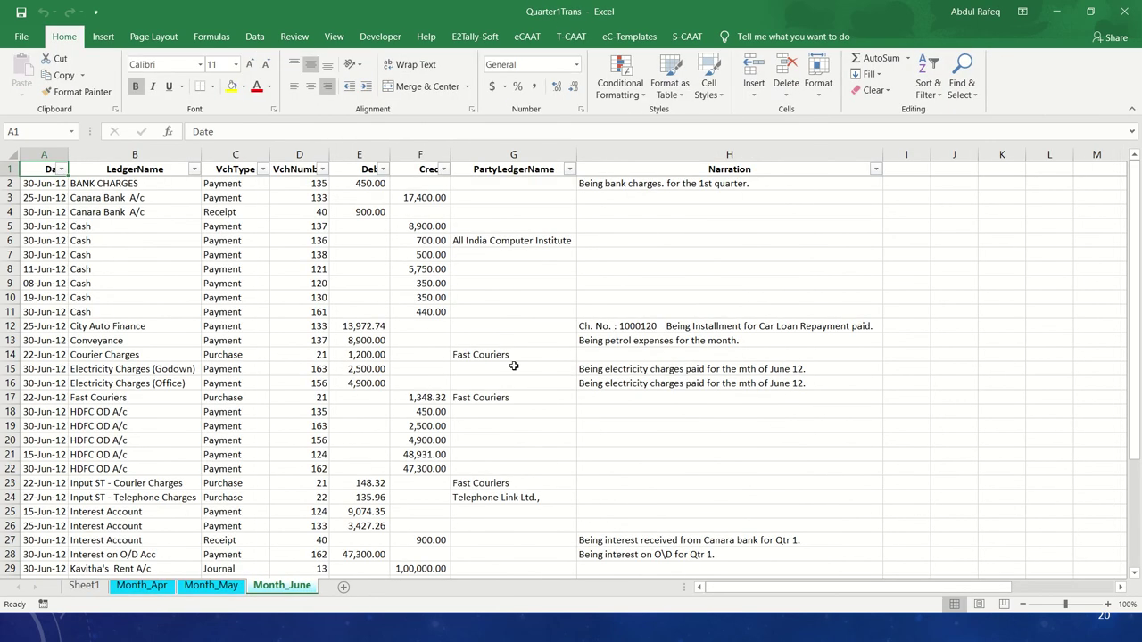
# View the Month_Apr sheet down to its last row, followed by the Month_May and Month_June sheets.
pyautogui.click(164, 592)
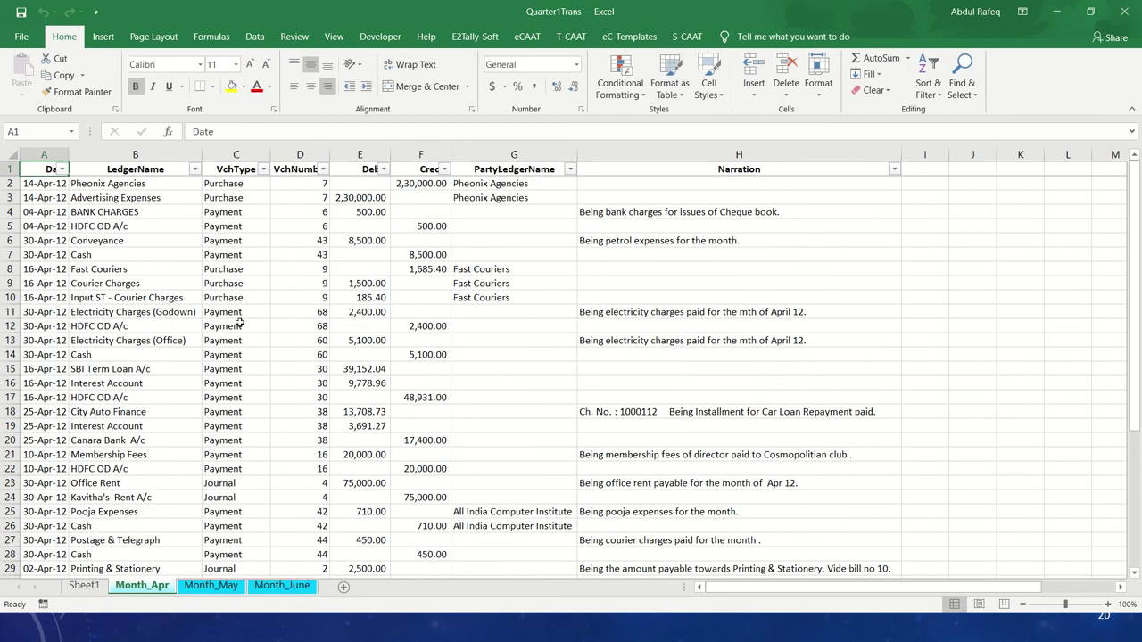
pyautogui.scroll(-8, 104, 354)
pyautogui.scroll(-1, 104, 354)
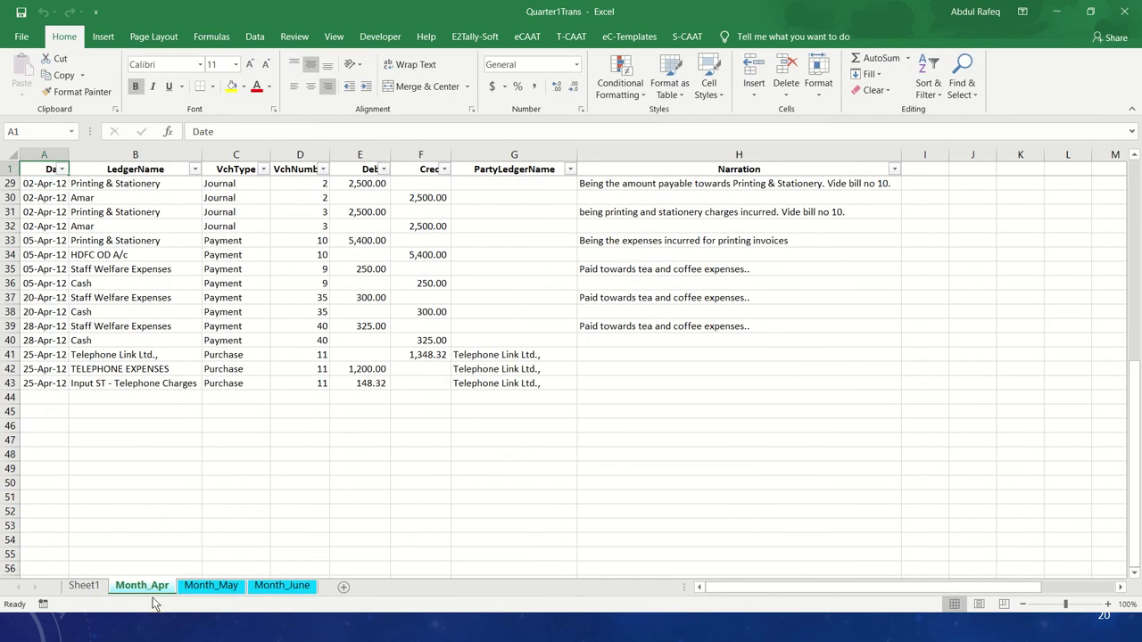
pyautogui.click(223, 586)
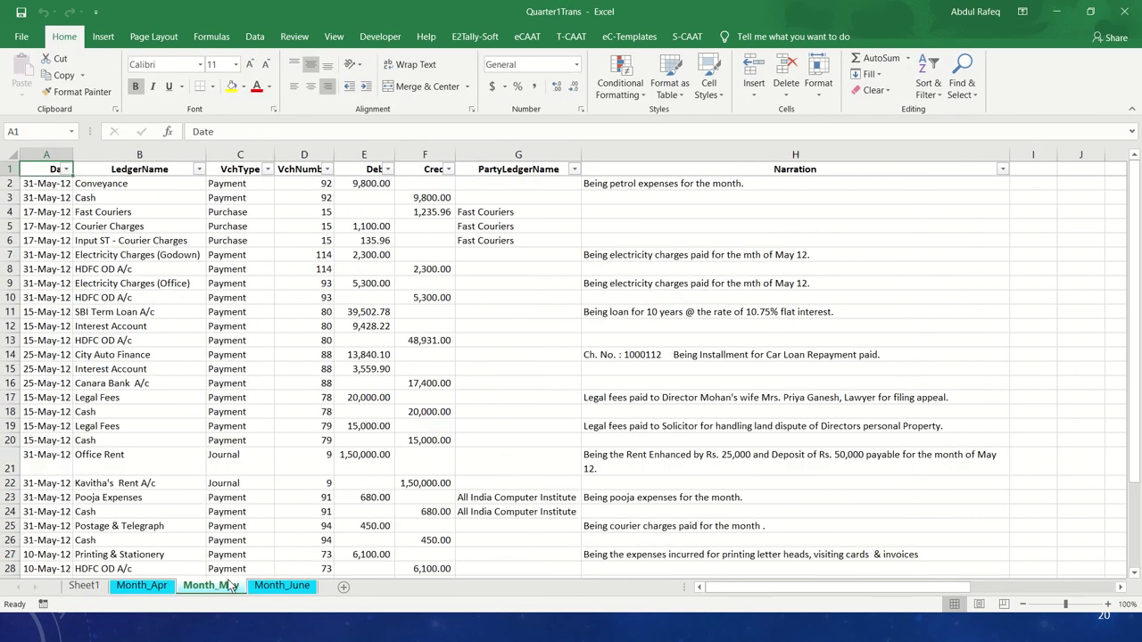
pyautogui.click(282, 586)
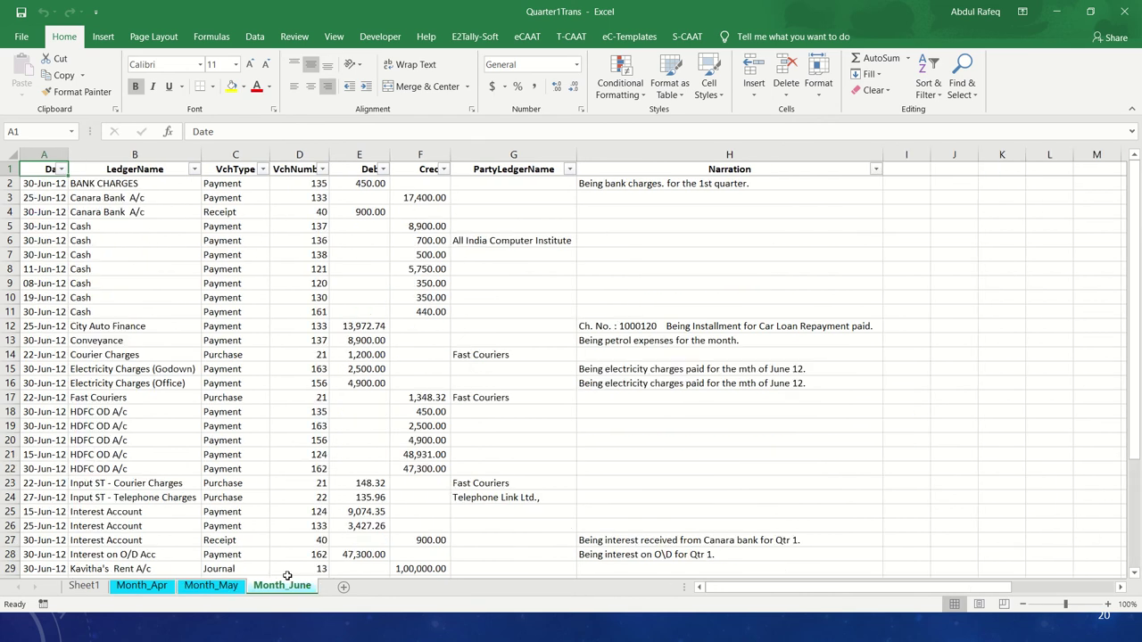
# Examine the ledger names, voucher types and credit amounts of the cash entries in Month_June.
pyautogui.click(150, 300)
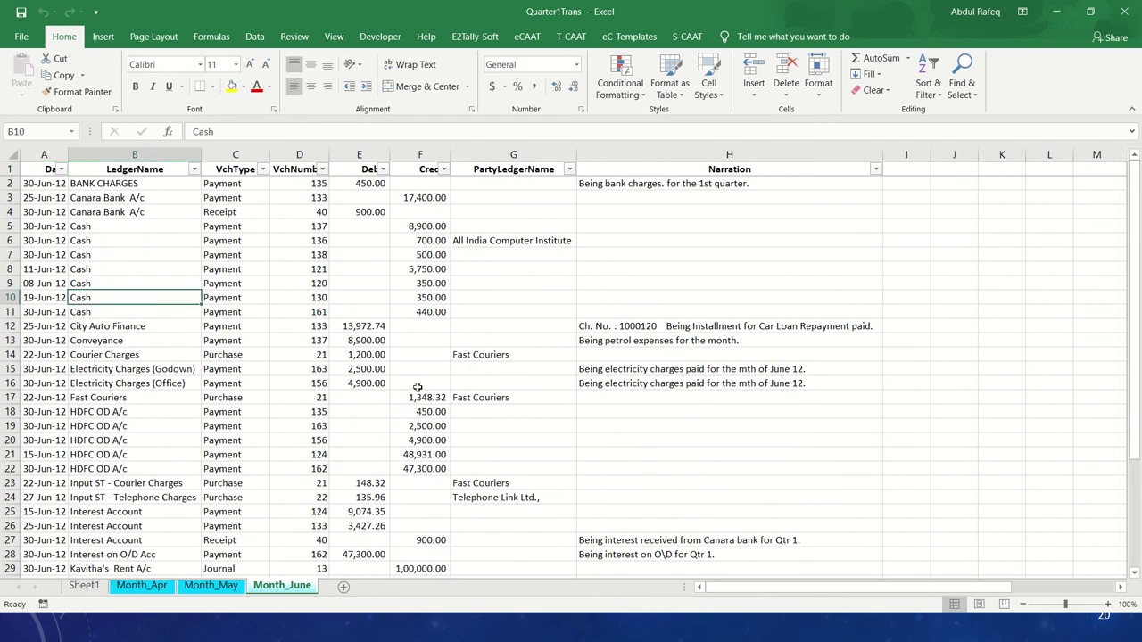
pyautogui.click(213, 272)
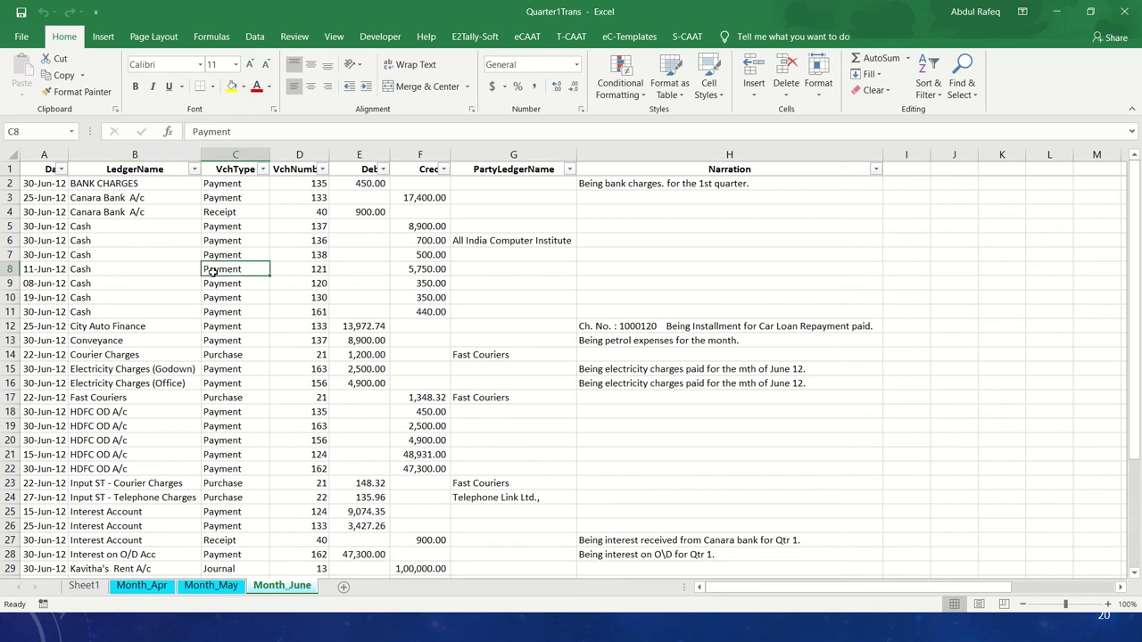
pyautogui.press('Up')
pyautogui.press('Right')
pyautogui.press('Right')
pyautogui.press('Right')
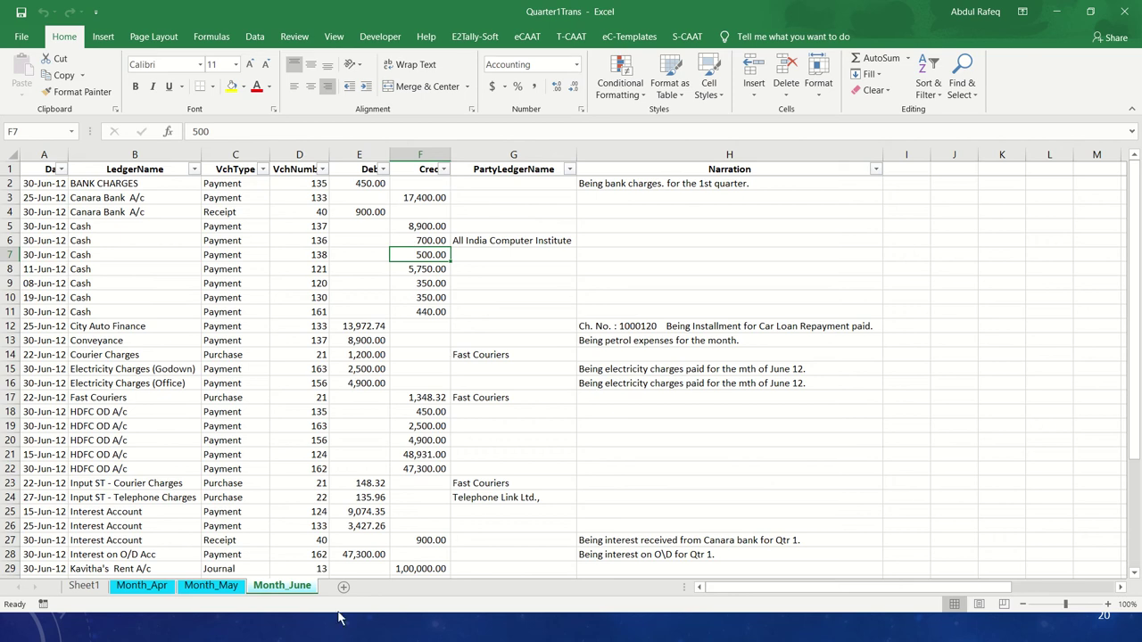
# Switch to the PowerPoint slide show and advance to the Daybook: Bill-wise Transactions description on slide 24.
pyautogui.hotkey('alt', 'Tab')
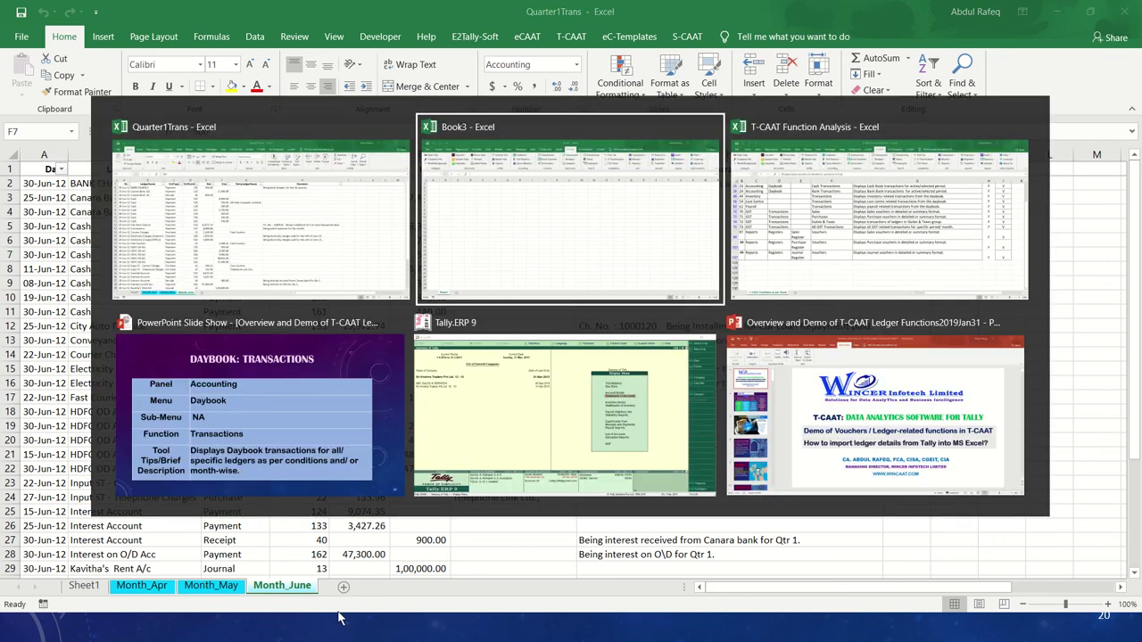
pyautogui.hotkey('alt', 'Tab')
pyautogui.hotkey('alt', 'Tab')
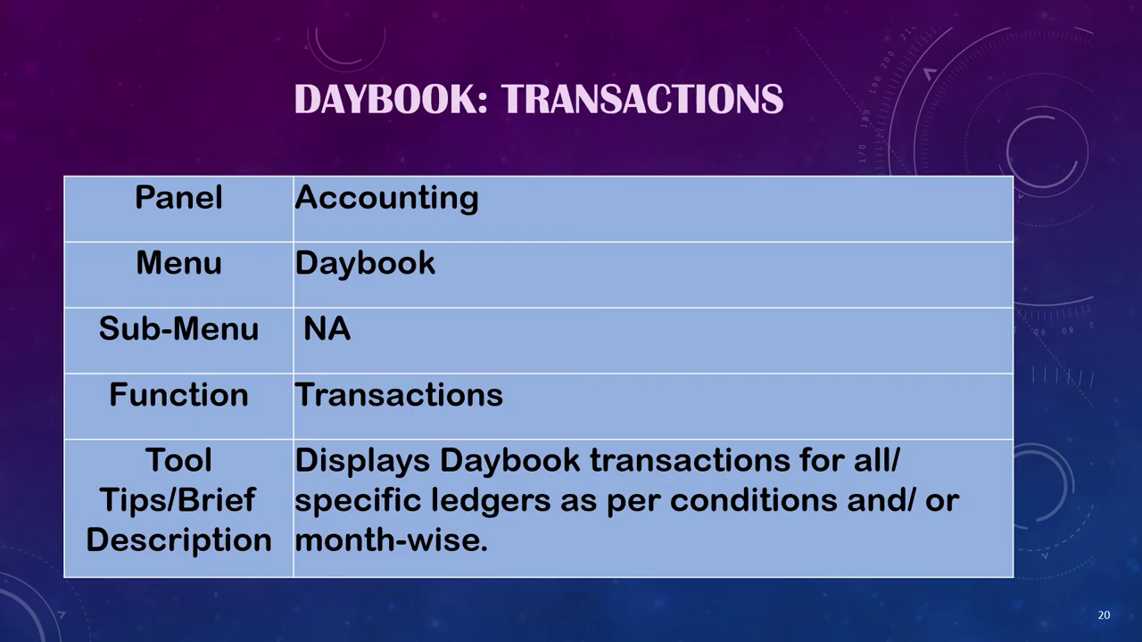
pyautogui.press('Right')
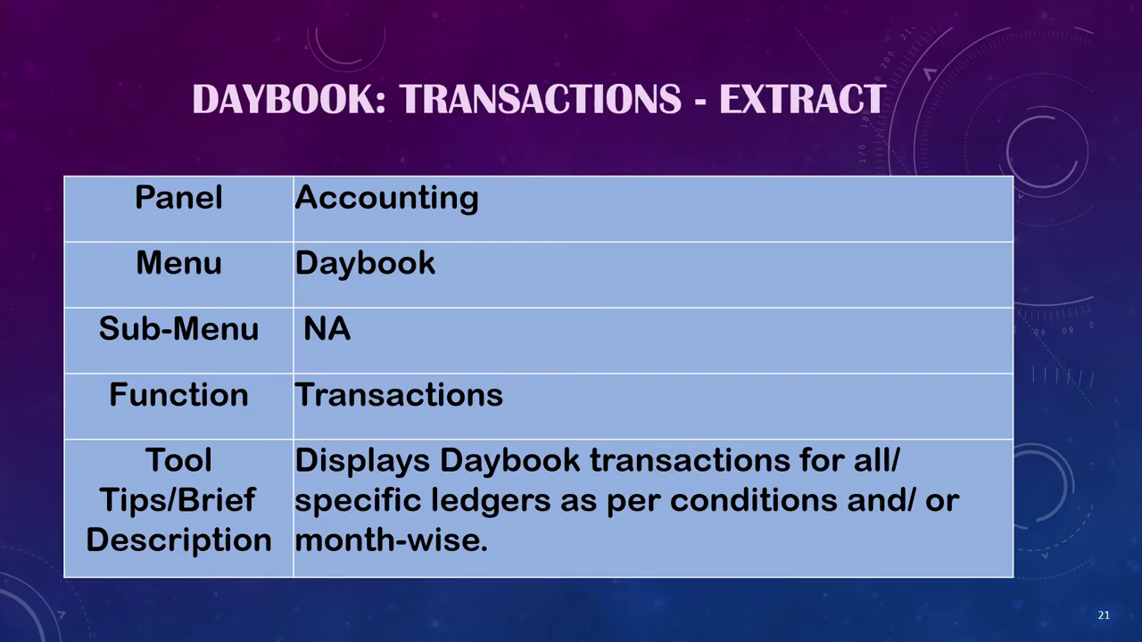
pyautogui.press('Right')
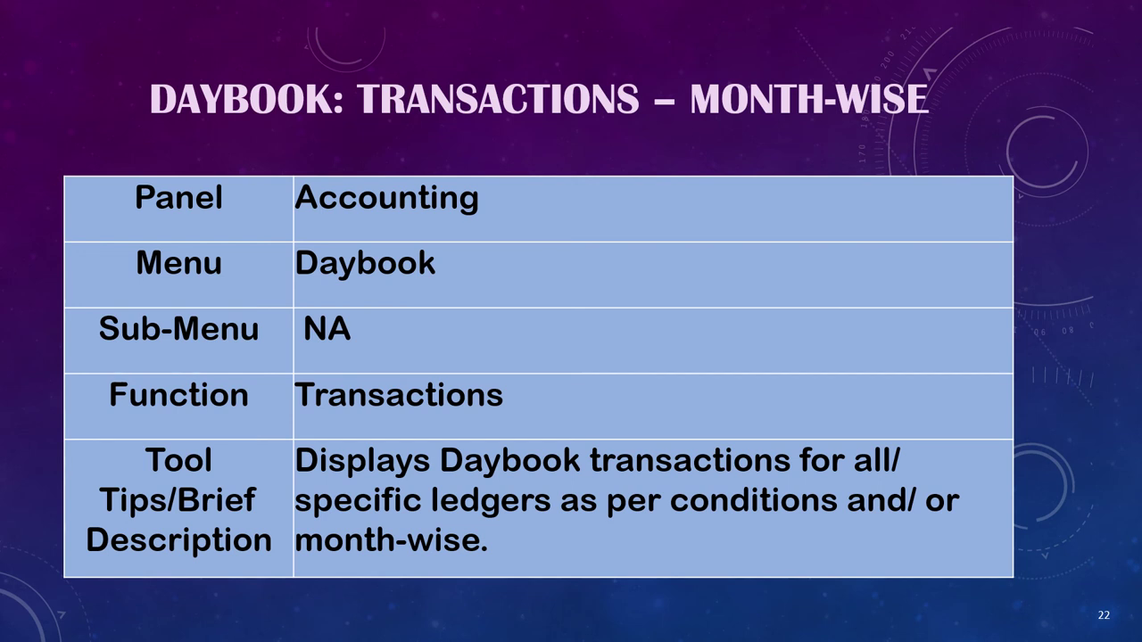
pyautogui.press('Right')
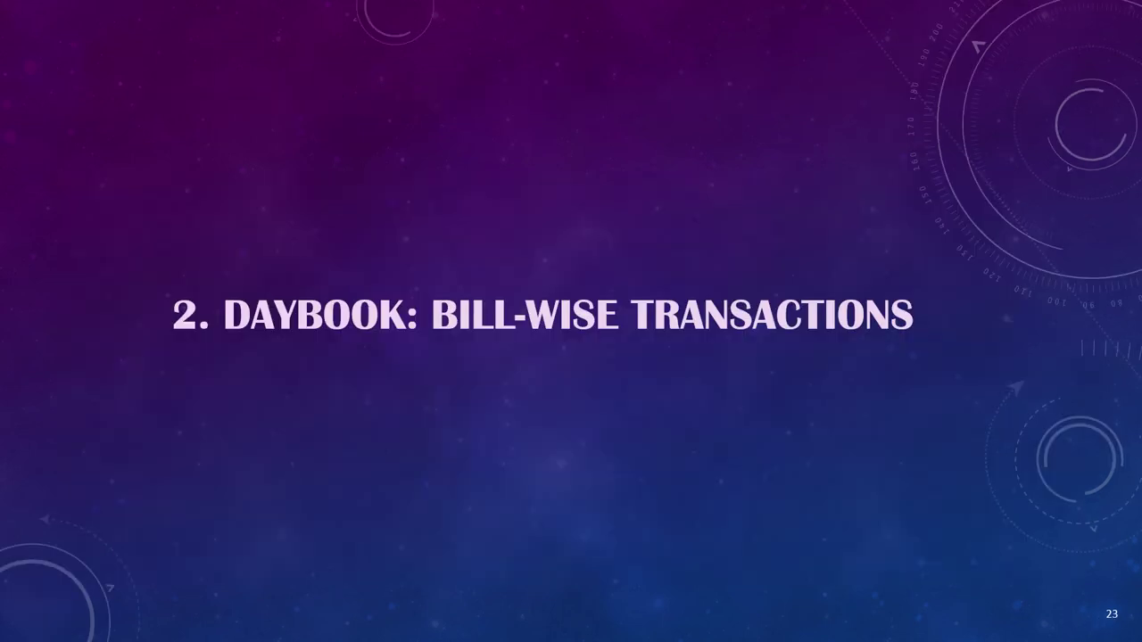
pyautogui.press('Right')
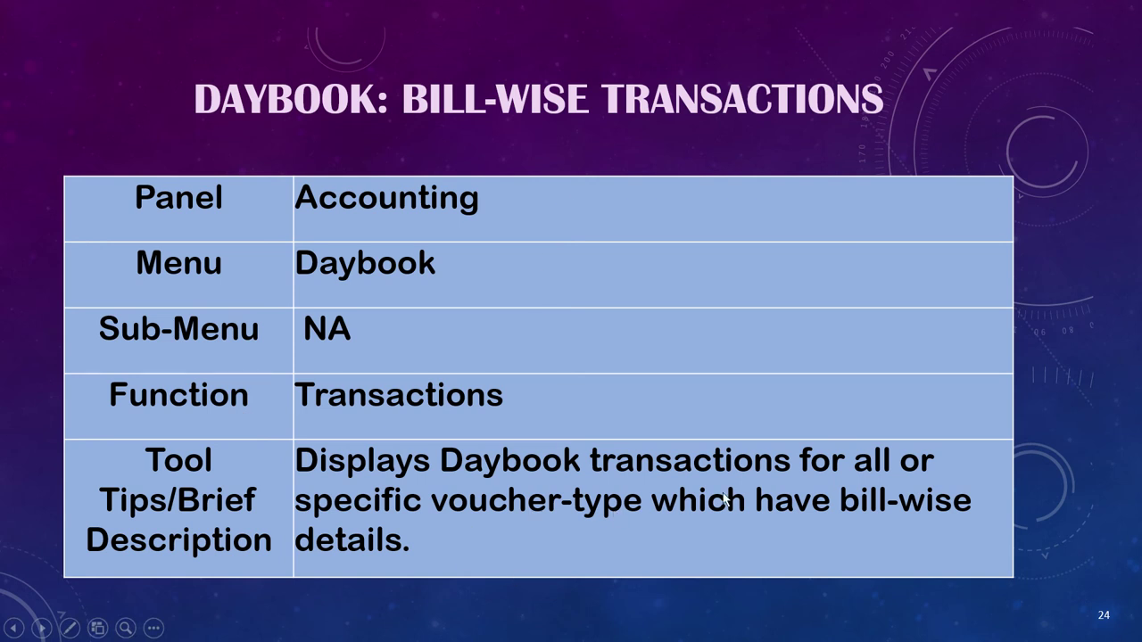
# Switch to the blank Book3 workbook in Excel and open the T-CAAT Bill-wise Transactions dialog.
pyautogui.hotkey('alt', 'Tab')
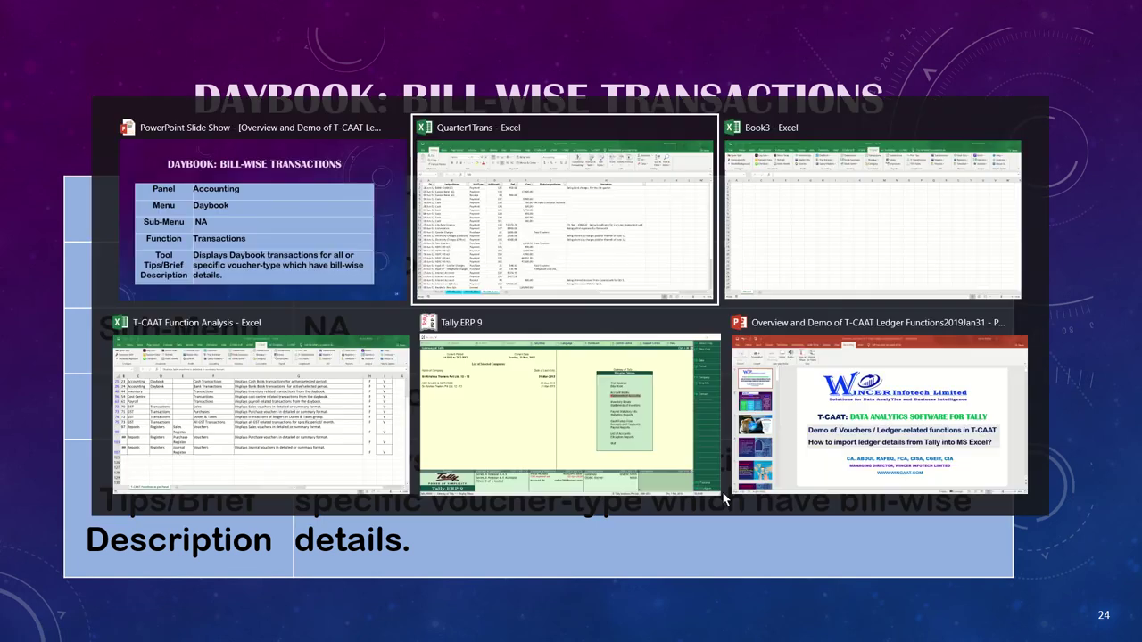
pyautogui.hotkey('alt', 'Tab')
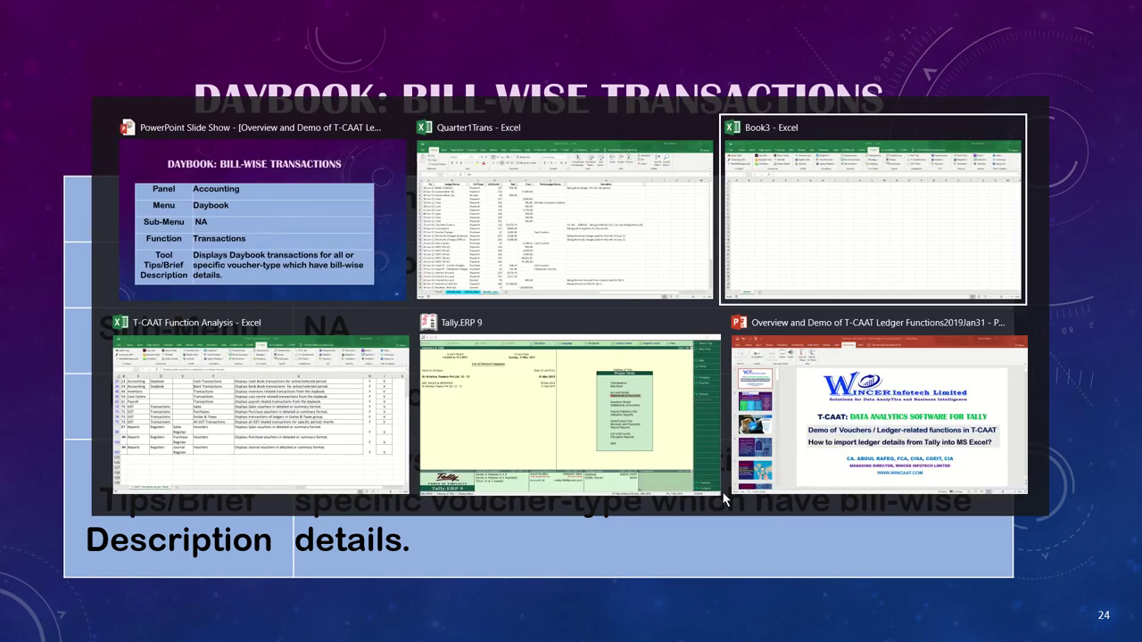
pyautogui.click(473, 253)
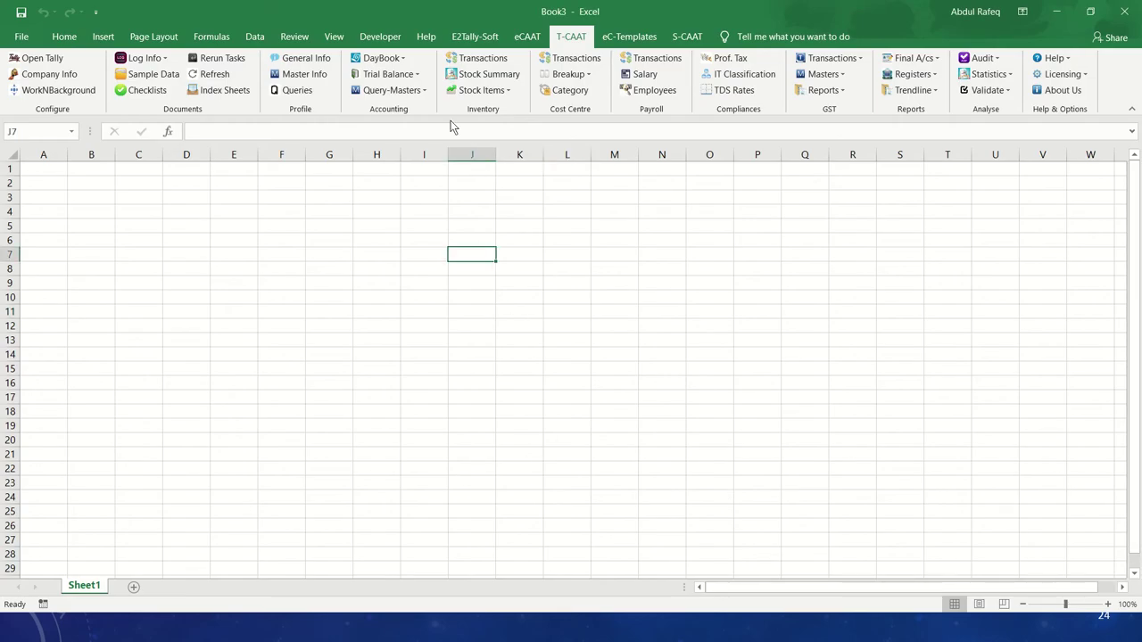
pyautogui.click(398, 59)
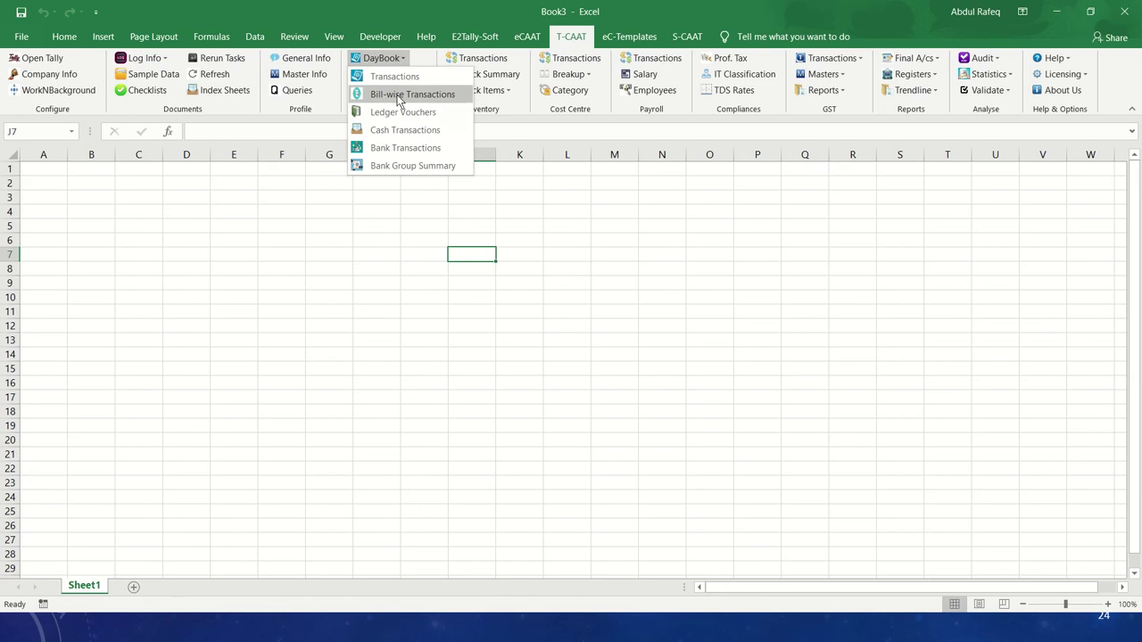
pyautogui.click(397, 93)
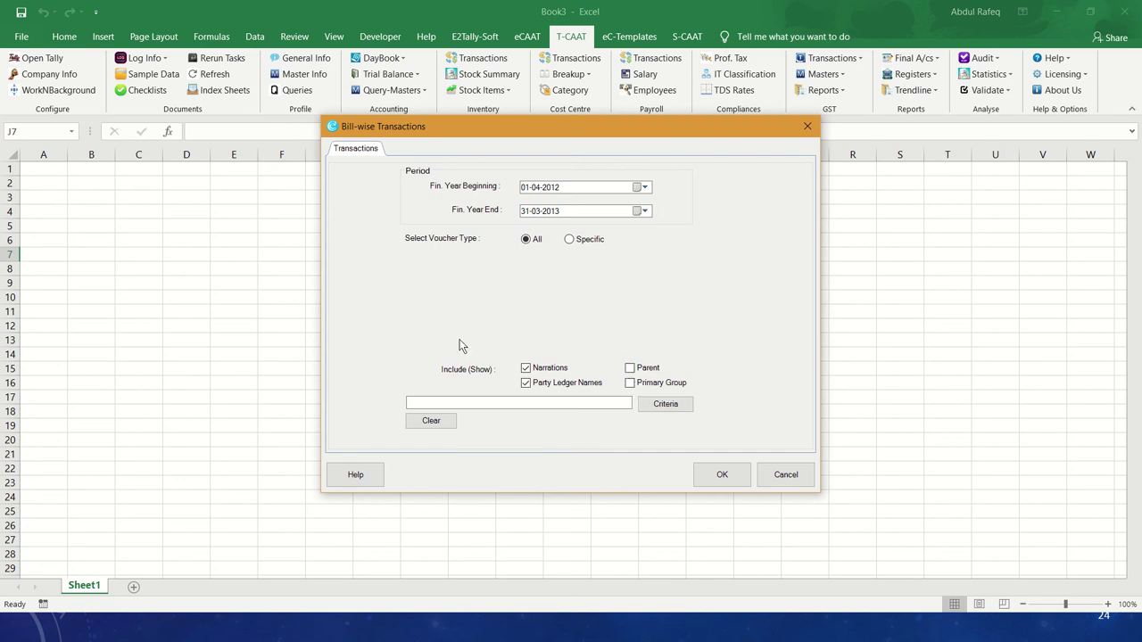
# Import bill-wise transactions of all voucher types for the period 01-01-2013 to 31-03-2013.
pyautogui.click(538, 192)
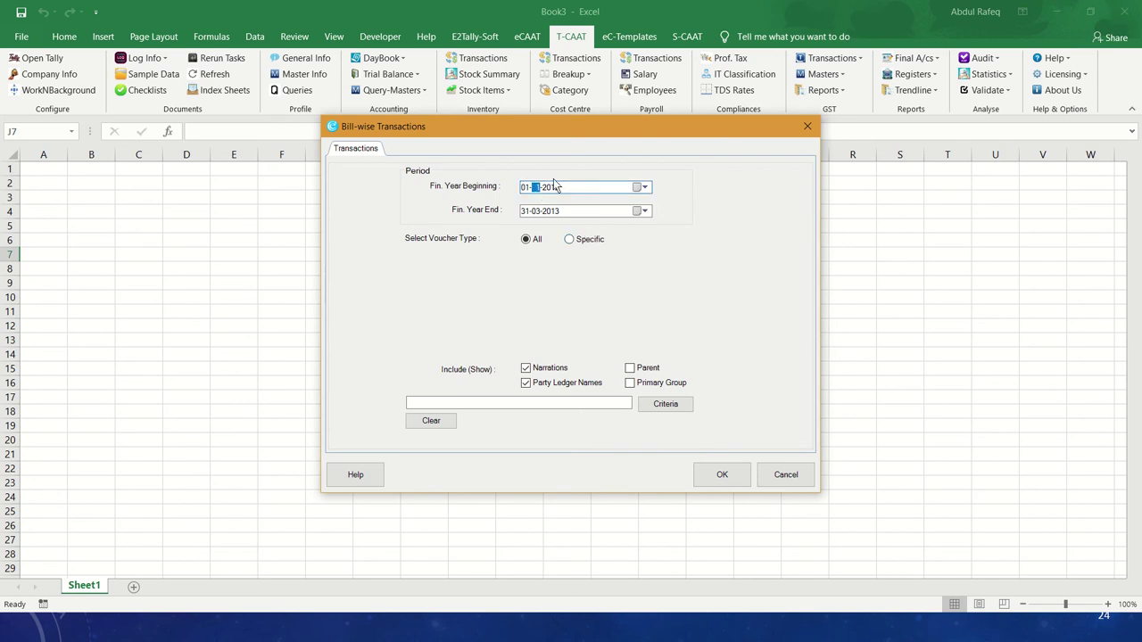
pyautogui.write('01')
pyautogui.click(732, 478)
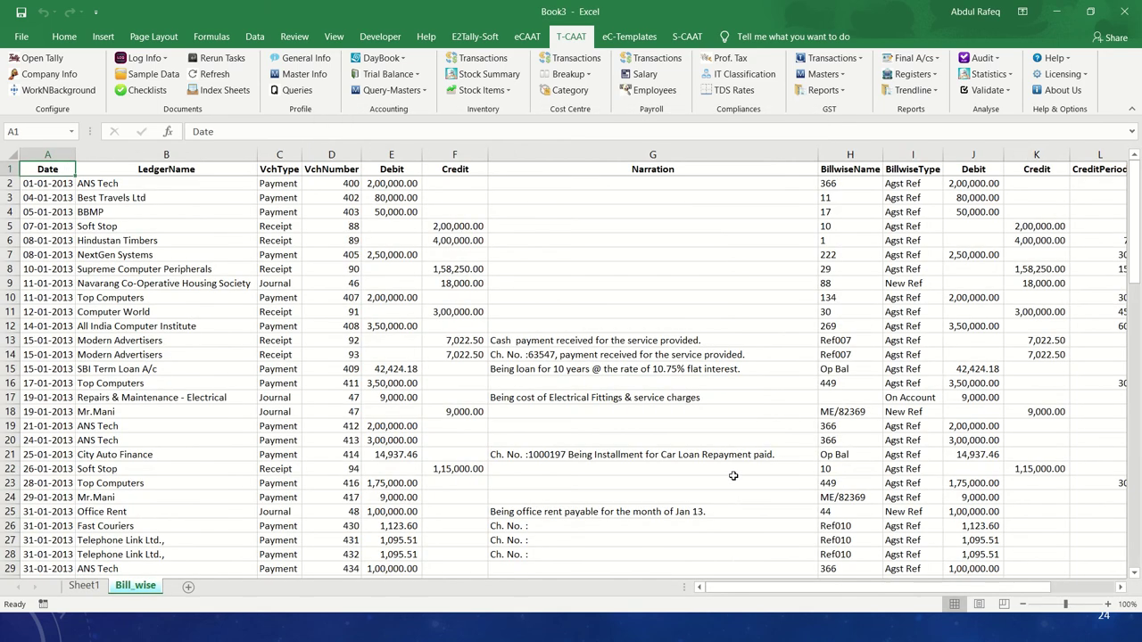
# Look through the imported Bill_wise sheet down to its last rows and return to its start.
pyautogui.click(270, 270)
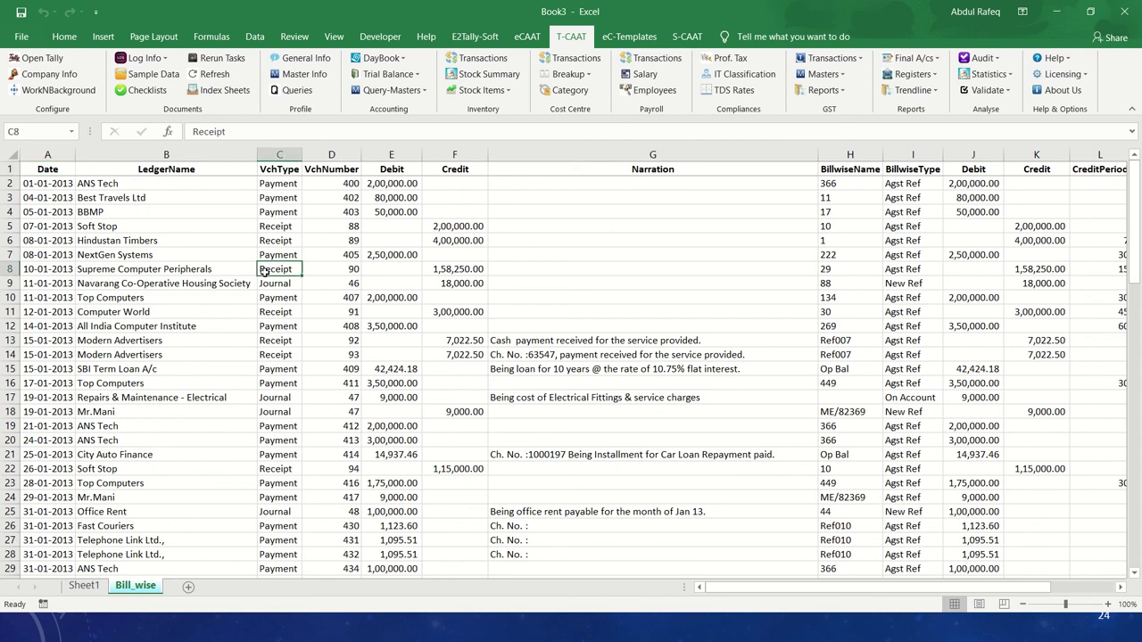
pyautogui.scroll(-16, 373, 297)
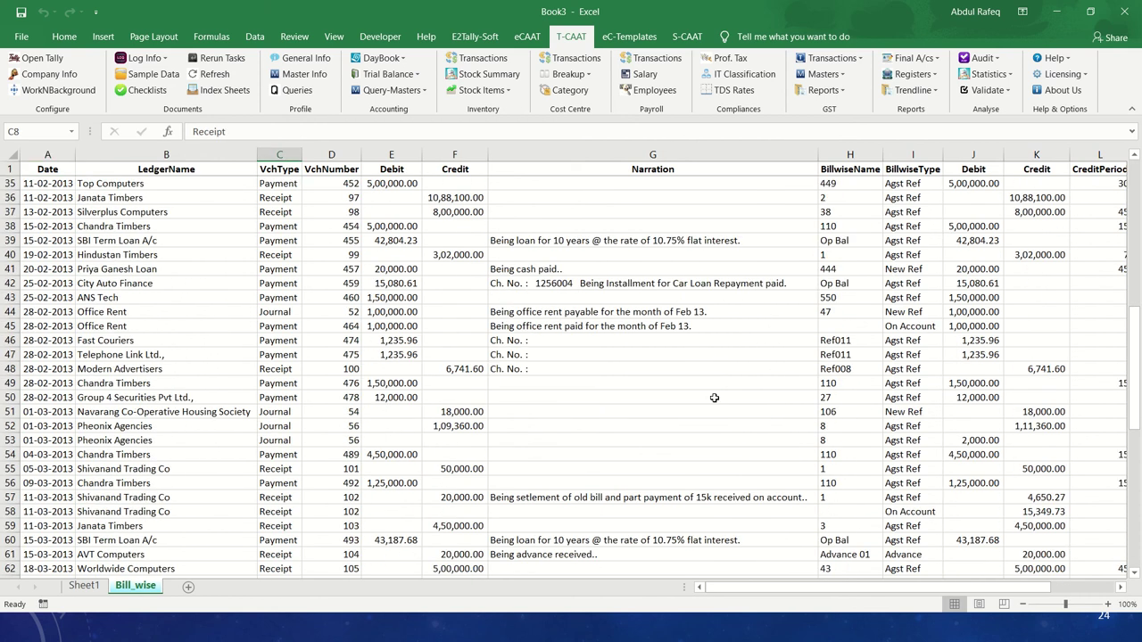
pyautogui.scroll(-10, 713, 406)
pyautogui.scroll(19, 710, 413)
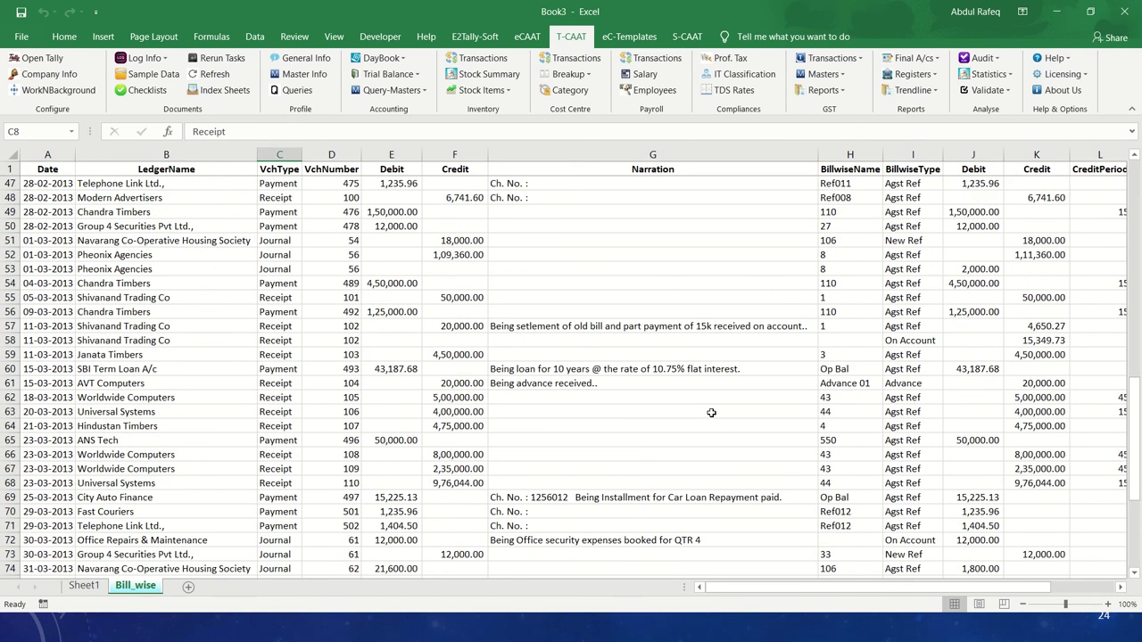
pyautogui.scroll(7, 710, 413)
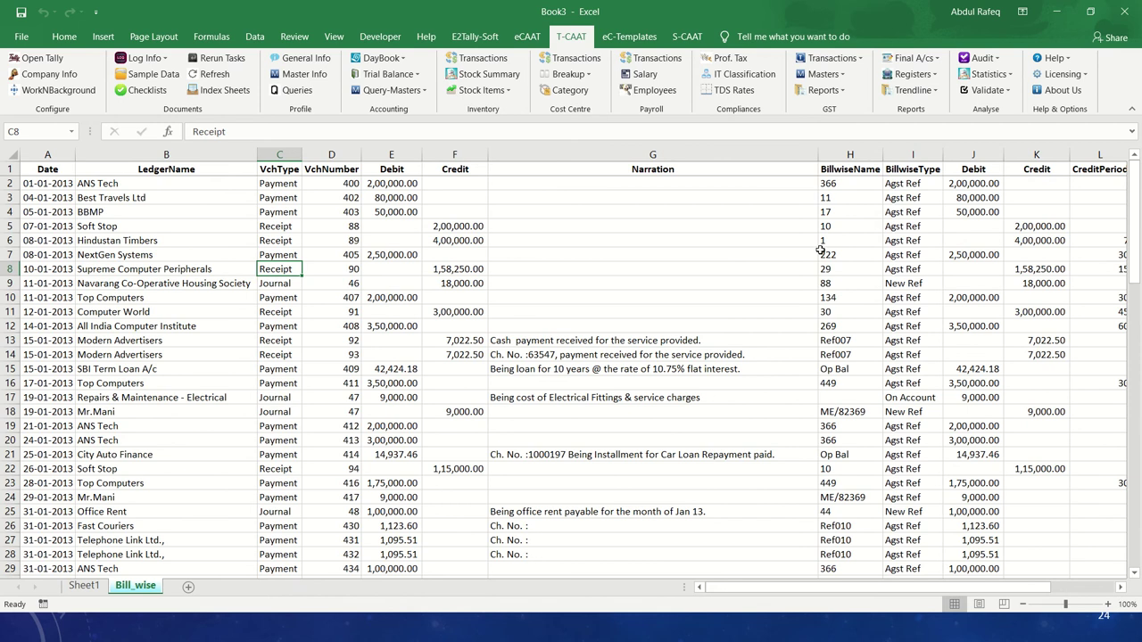
# Review the bill names and bill types in the Bill_wise sheet down to its last rows and return to its start.
pyautogui.click(864, 208)
pyautogui.scroll(-4, 899, 385)
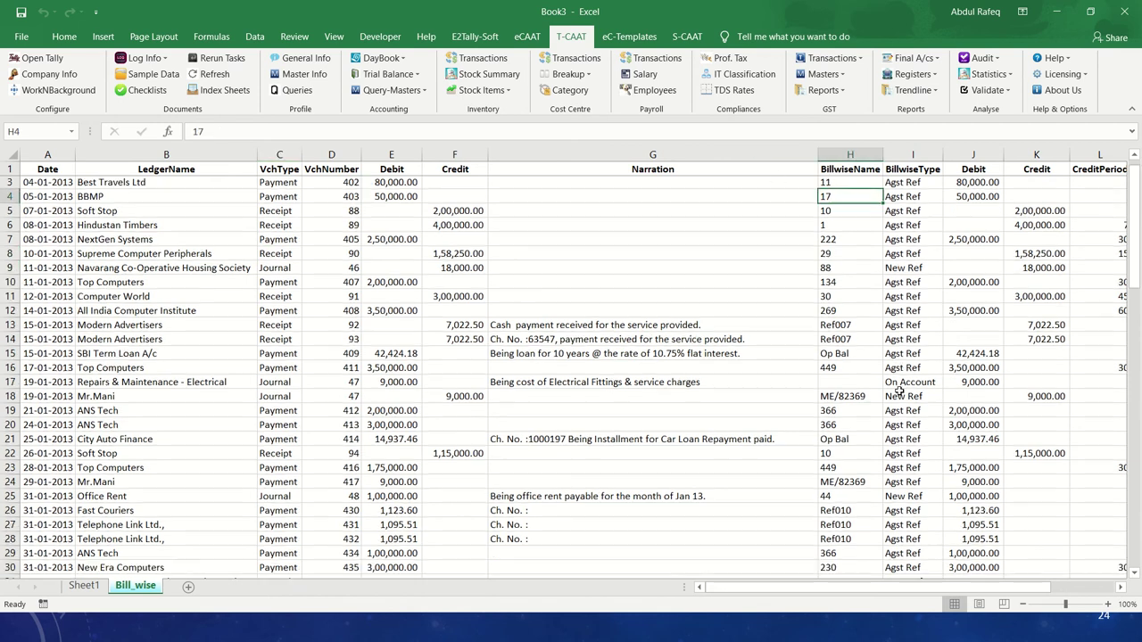
pyautogui.scroll(-20, 899, 390)
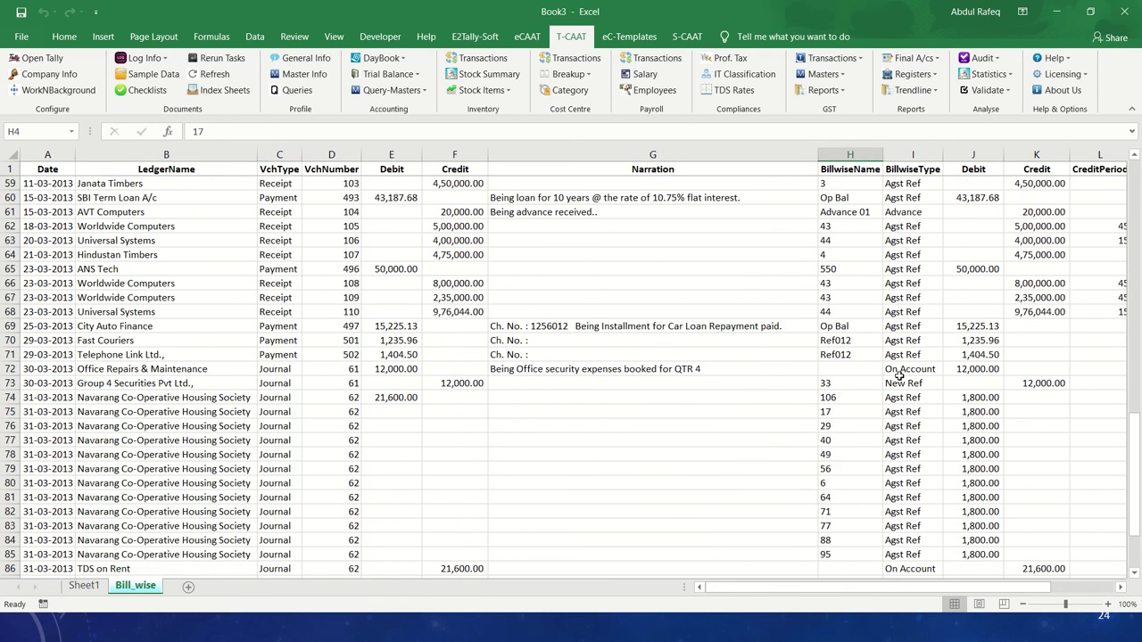
pyautogui.scroll(-3, 899, 375)
pyautogui.scroll(18, 897, 380)
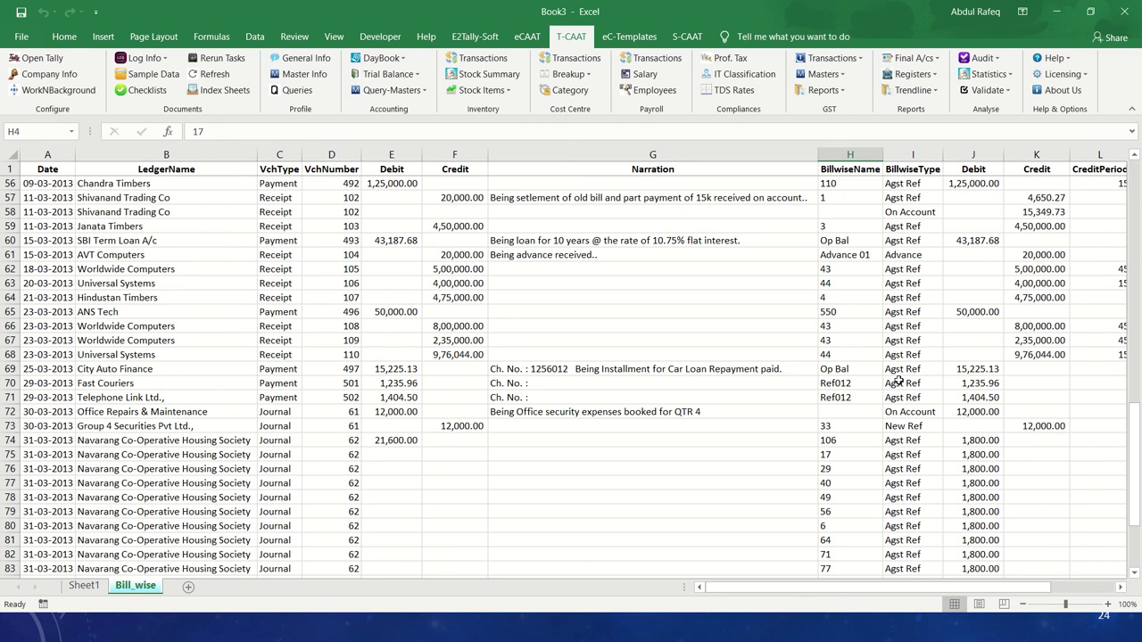
pyautogui.scroll(10, 899, 380)
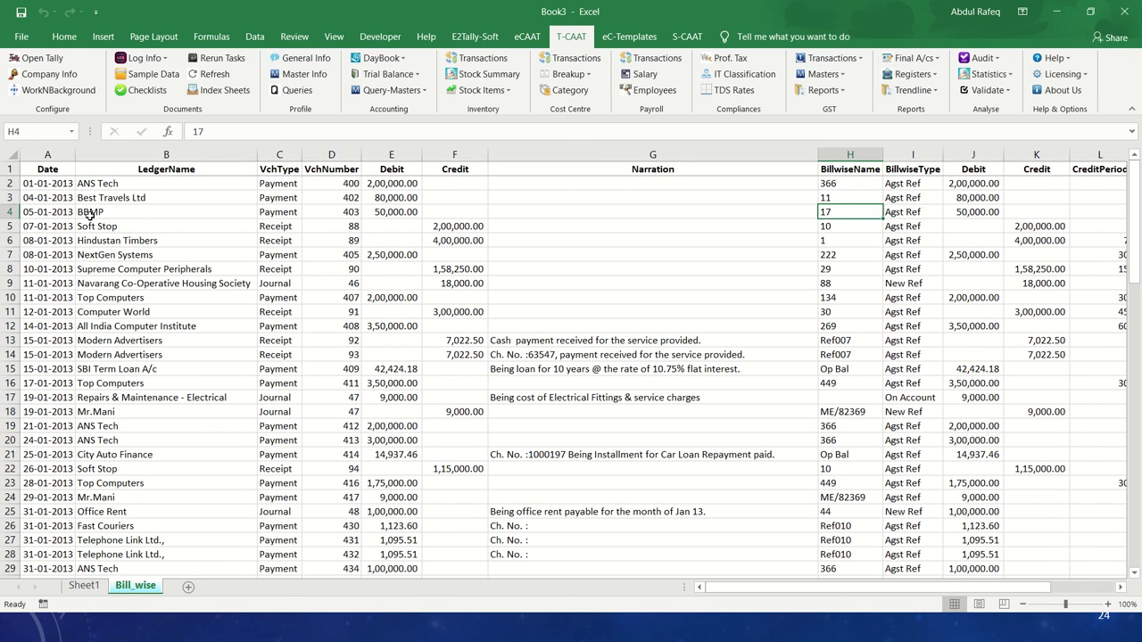
# Go across all columns of the first ANS Tech record in the Bill_wise sheet and return to its date.
pyautogui.click(131, 183)
pyautogui.press('Right')
pyautogui.press('Right')
pyautogui.press('Right')
pyautogui.press('Right')
pyautogui.press('Right')
pyautogui.press('Right')
pyautogui.press('Right')
pyautogui.press('Right')
pyautogui.press('Right')
pyautogui.press('Right')
pyautogui.press('Right')
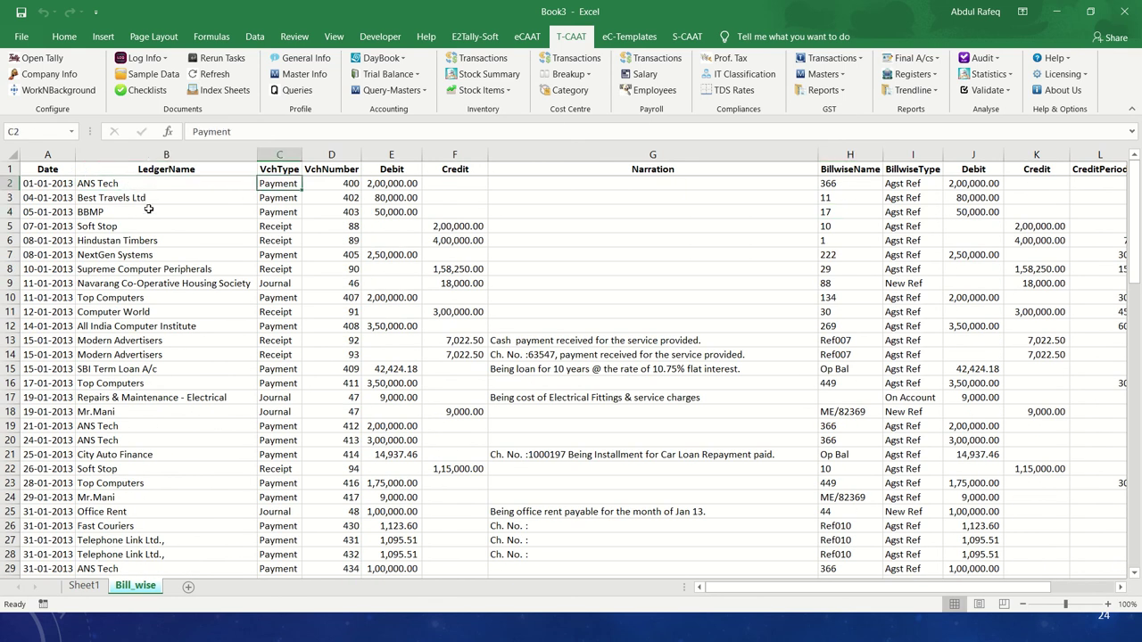
pyautogui.press('Right')
pyautogui.press('Right')
pyautogui.press('Left')
pyautogui.press('Left')
pyautogui.press('Left')
pyautogui.press('Left')
pyautogui.press('Left')
pyautogui.press('Left')
pyautogui.press('Left')
pyautogui.press('Left')
pyautogui.press('Left')
pyautogui.press('Left')
pyautogui.press('Left')
pyautogui.press('Left')
pyautogui.press('Left')
pyautogui.press('Left')
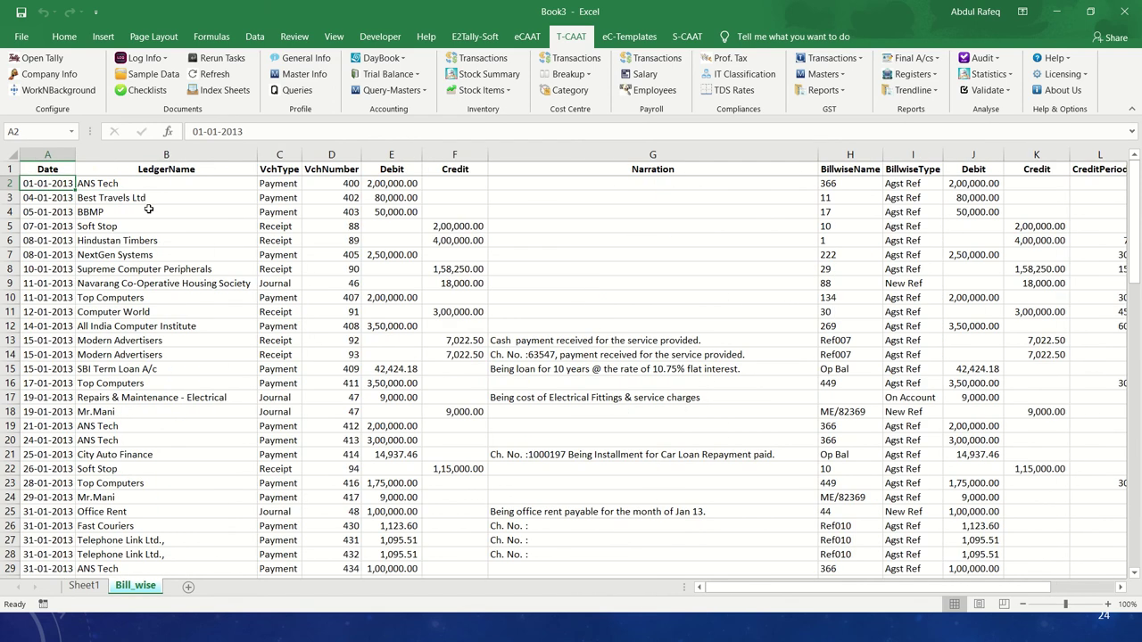
# Switch to the PowerPoint slide show and advance to the Daybook: Ledger Vouchers description on slide 26.
pyautogui.hotkey('alt', 'Tab')
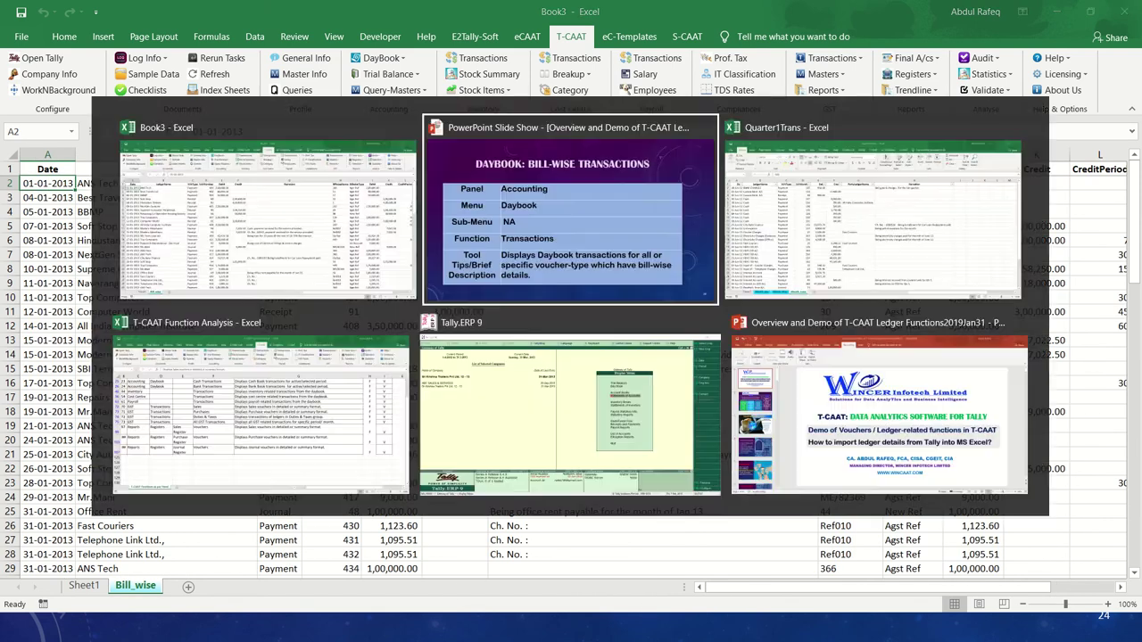
pyautogui.press('Right')
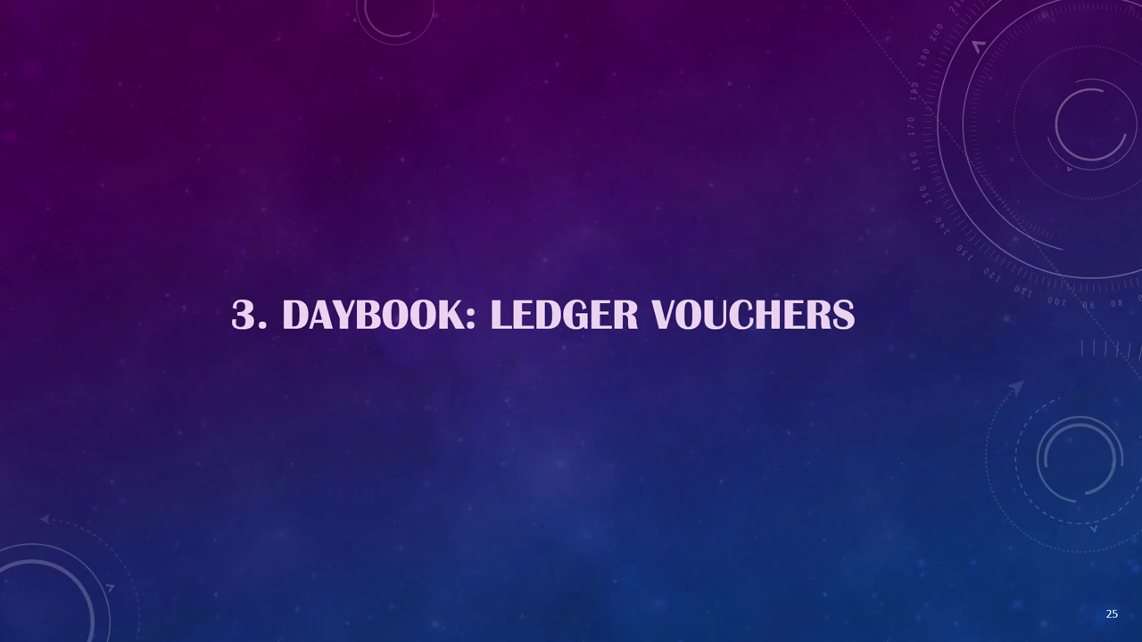
pyautogui.press('Right')
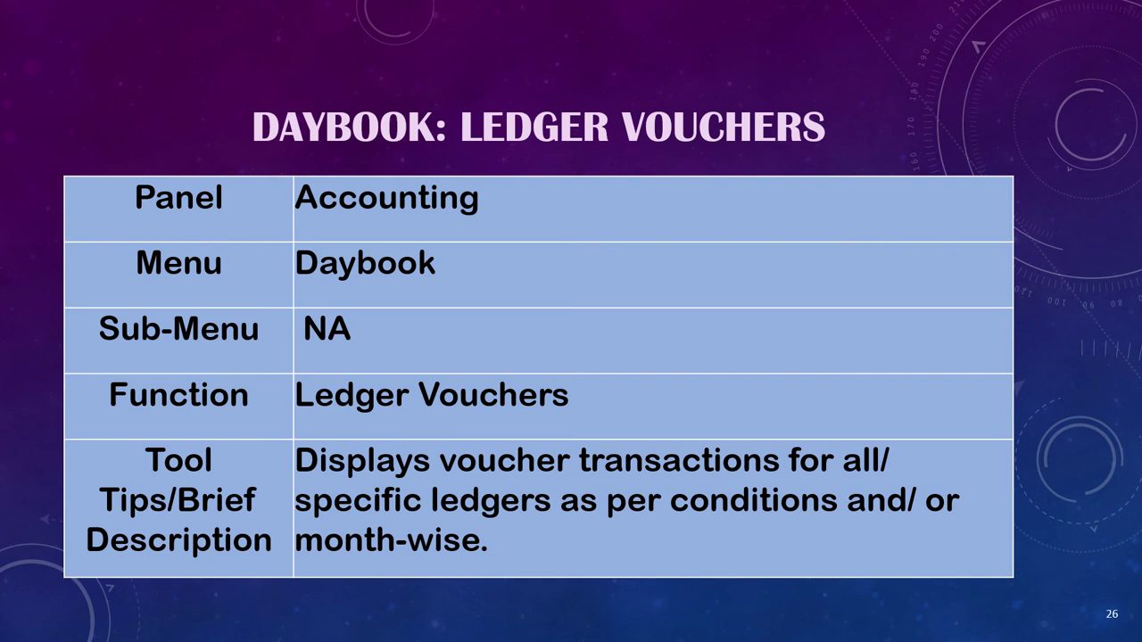
# Switch back to the Book3 workbook in Excel and start the T-CAAT daybook Ledger Vouchers function.
pyautogui.hotkey('alt', 'Tab')
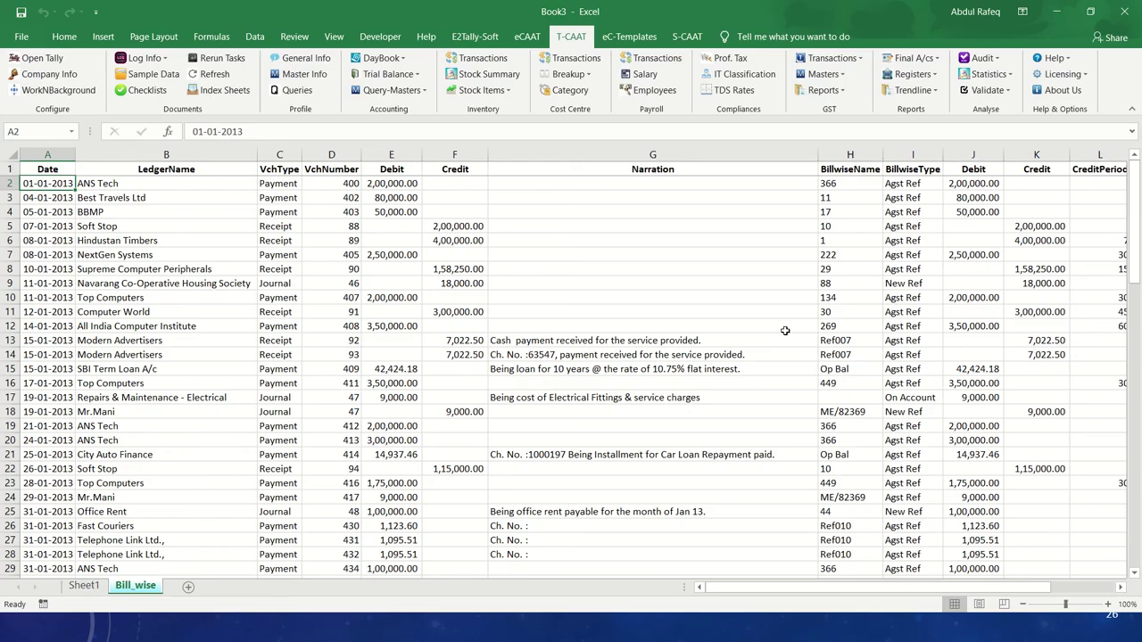
pyautogui.click(477, 284)
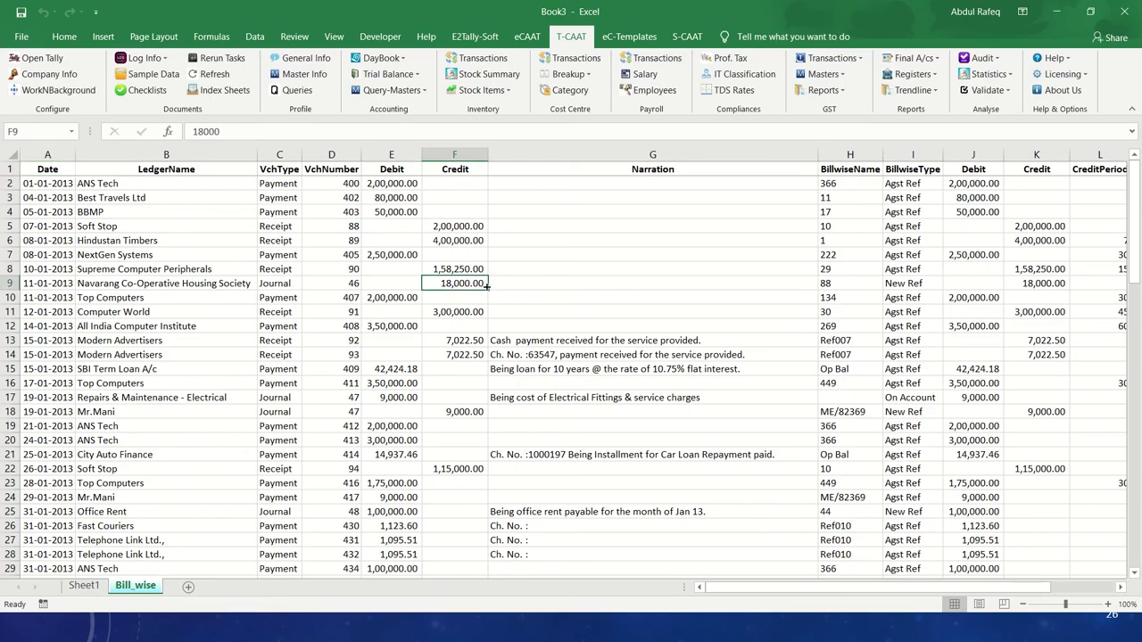
pyautogui.click(407, 61)
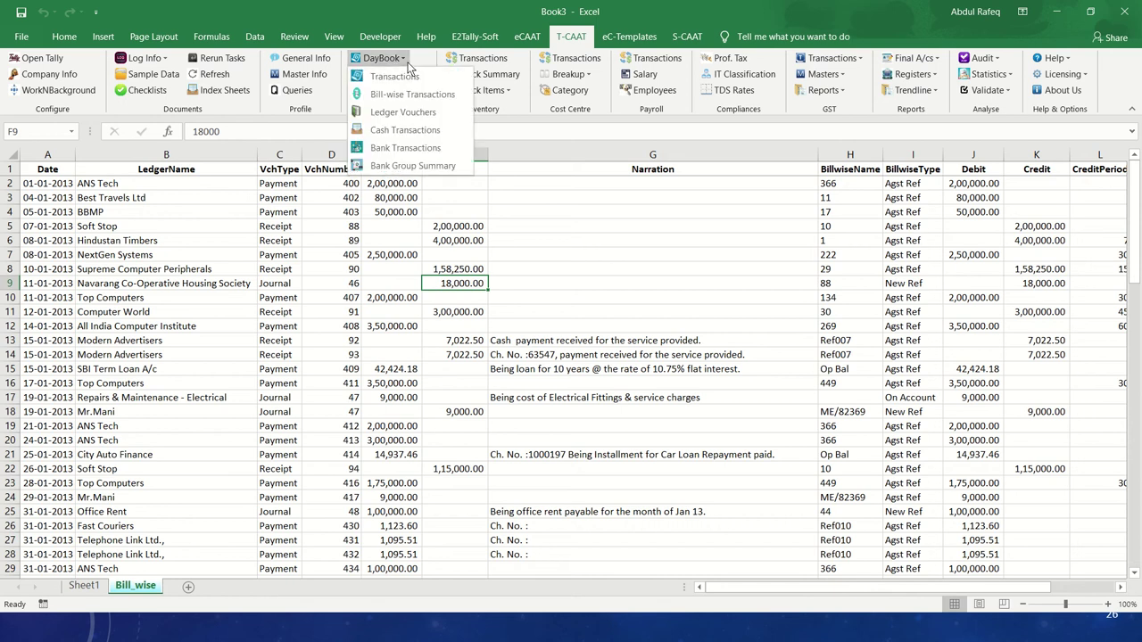
pyautogui.click(402, 109)
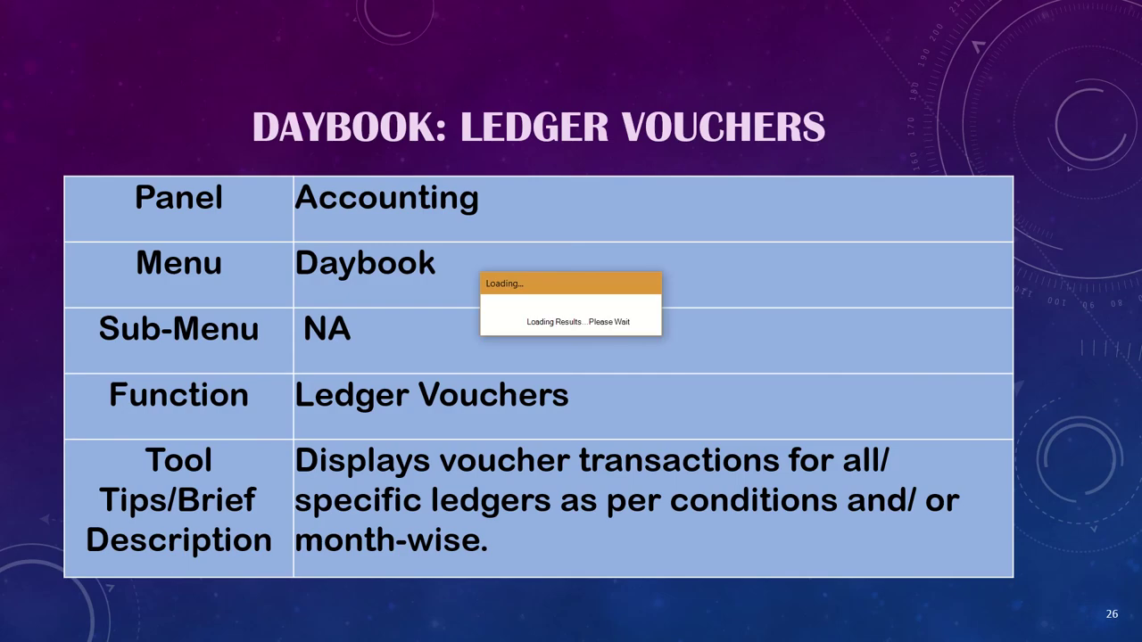
# Bring the hidden Ledger Vouchers dialog to the front from among the open windows.
pyautogui.hotkey('alt', 'Tab')
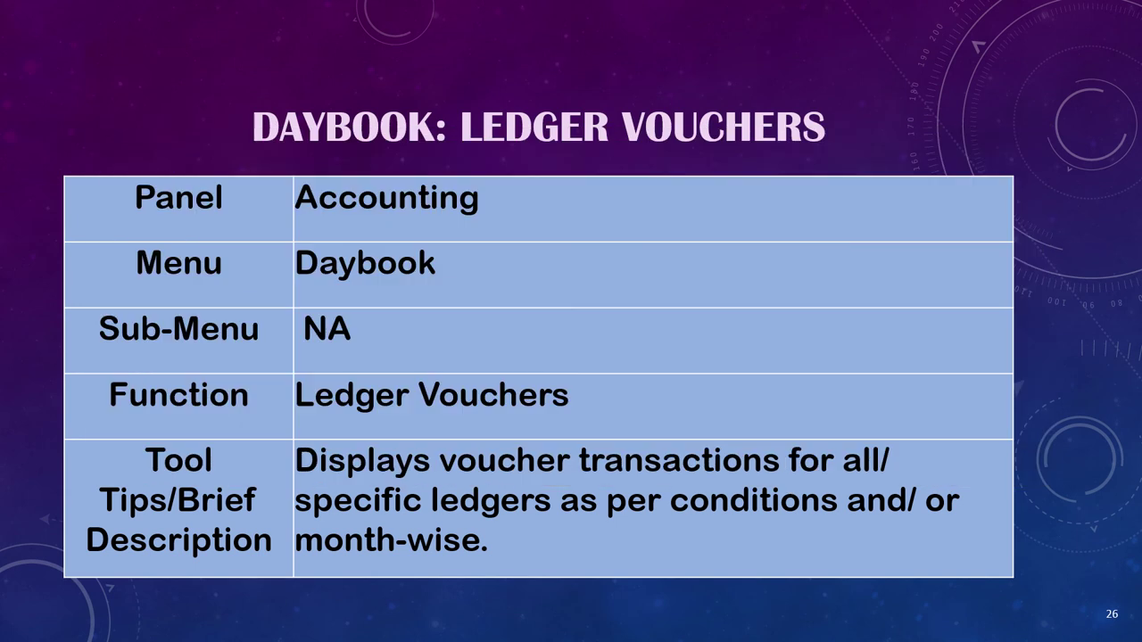
pyautogui.hotkey('alt', 'Tab')
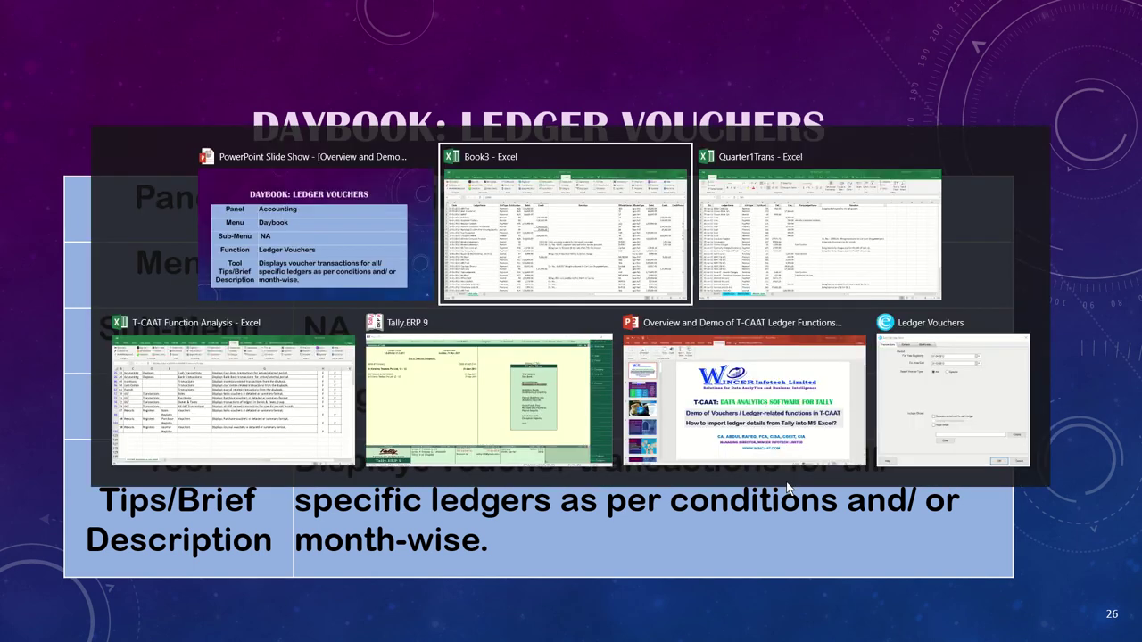
pyautogui.hotkey('alt', 'Tab')
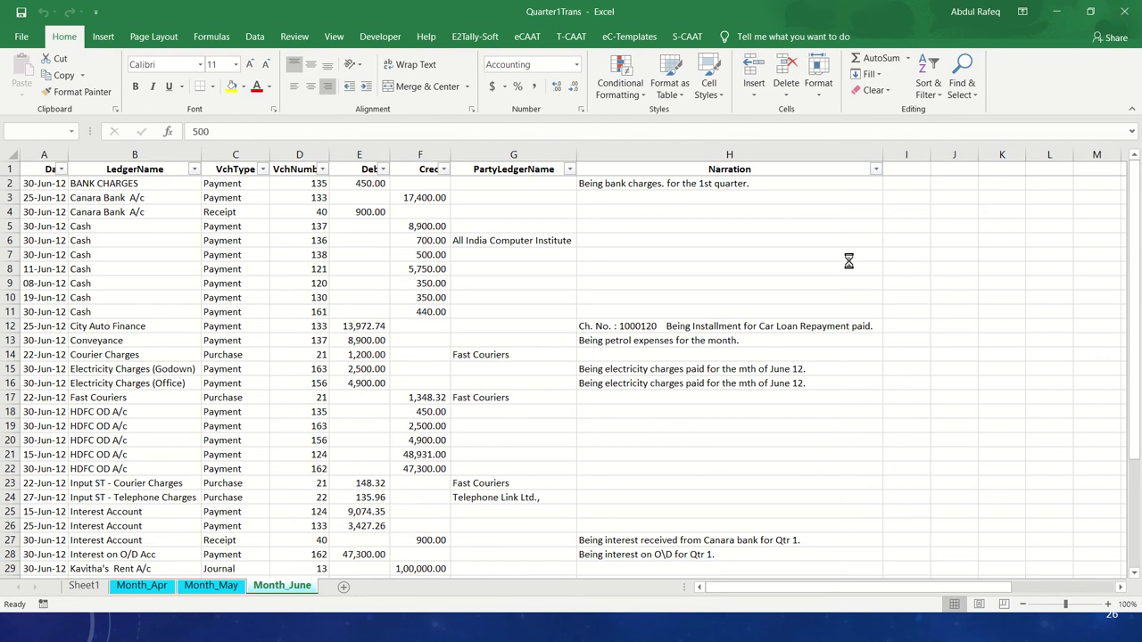
pyautogui.hotkey('alt', 'Tab')
pyautogui.press('Tab')
pyautogui.press('Tab')
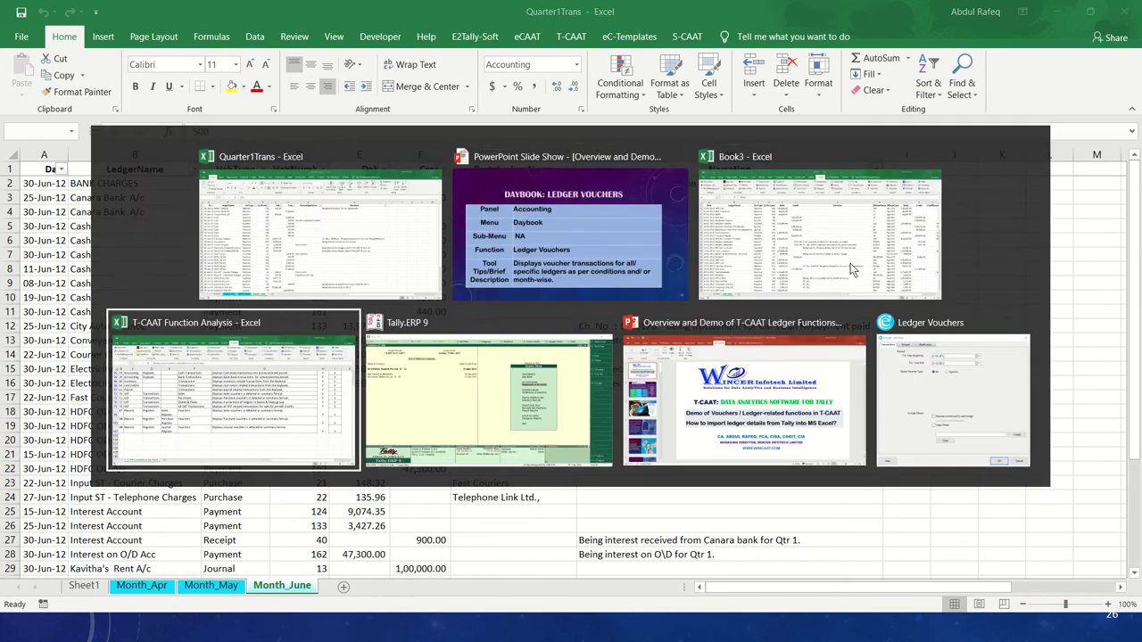
pyautogui.click(997, 405)
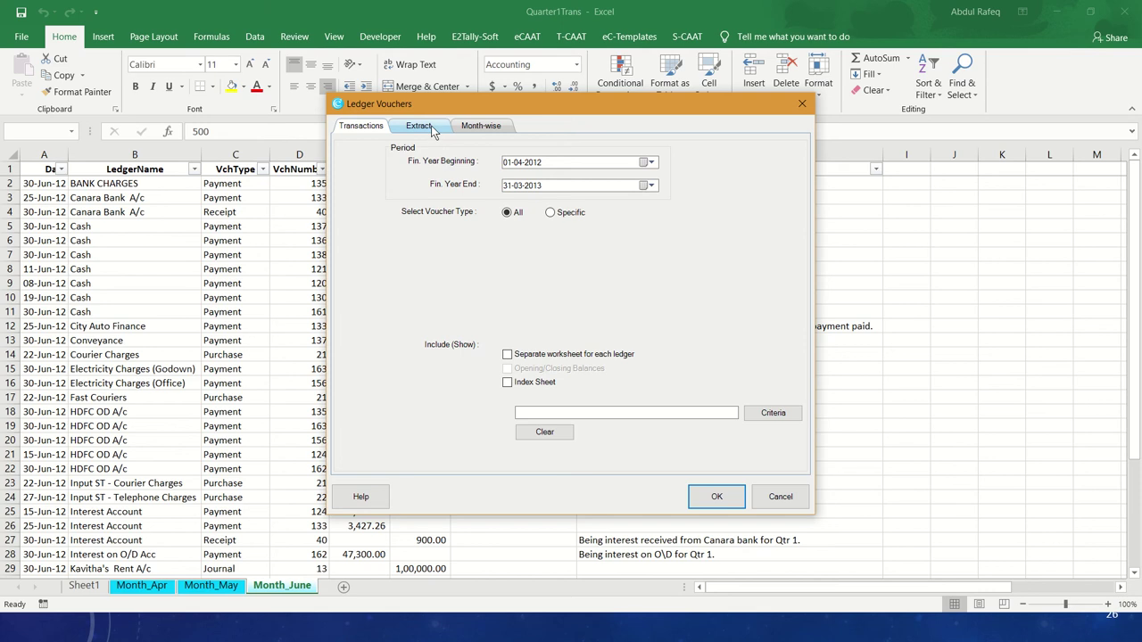
# Import ledger vouchers of all voucher types for the period 01-03-2013 to 31-03-2013.
pyautogui.click(516, 162)
pyautogui.write('01-')
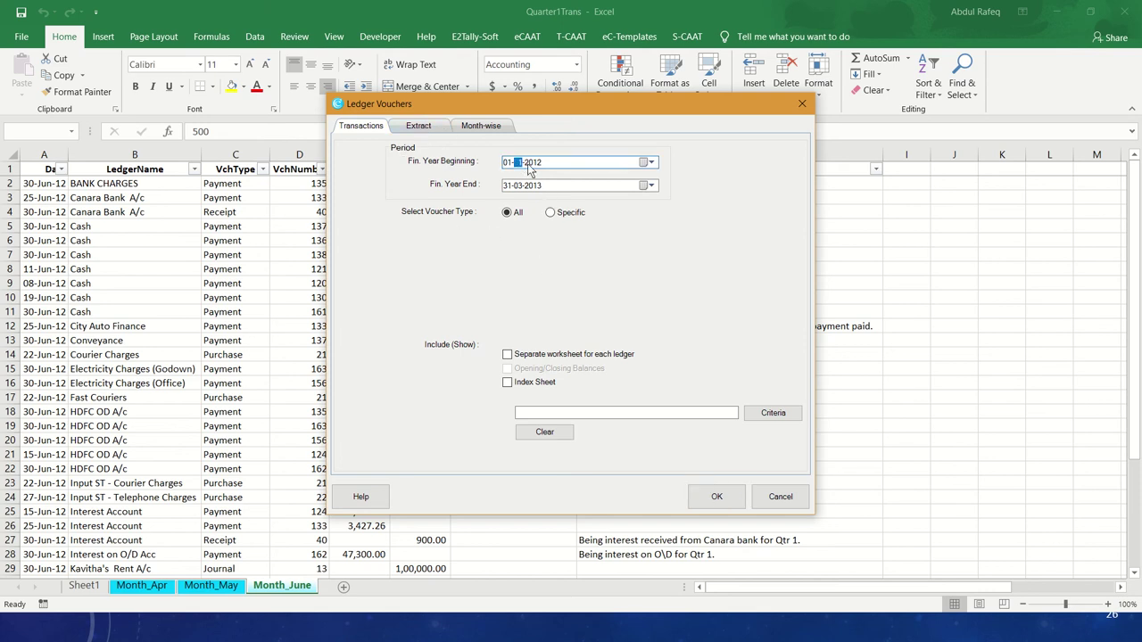
pyautogui.write('01')
pyautogui.click(520, 163)
pyautogui.press('Right')
pyautogui.click(737, 500)
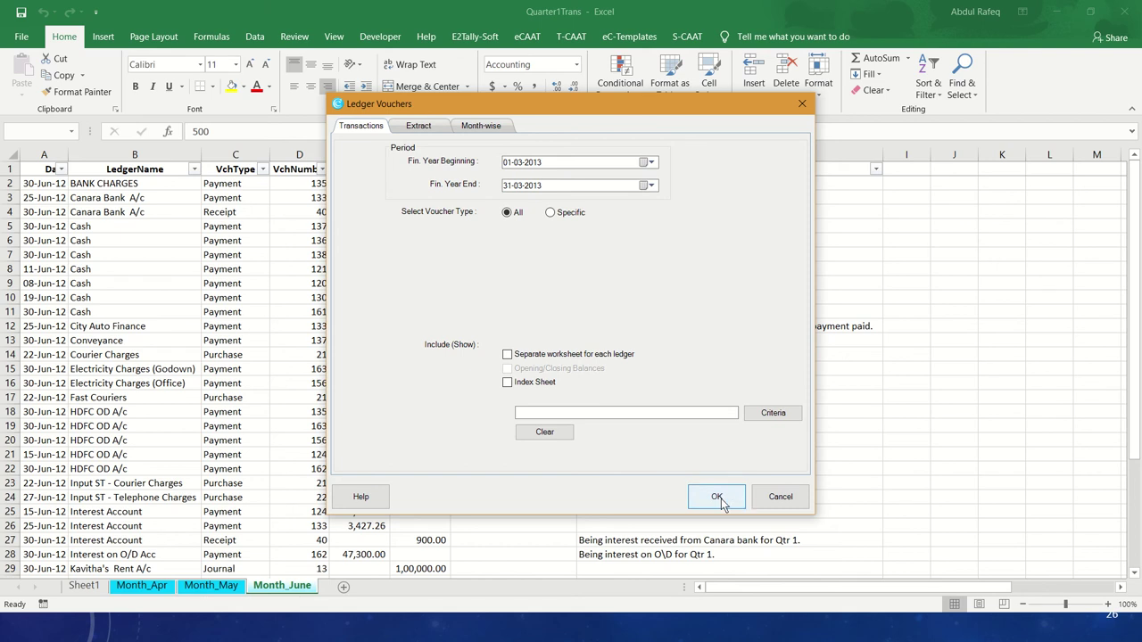
pyautogui.click(719, 501)
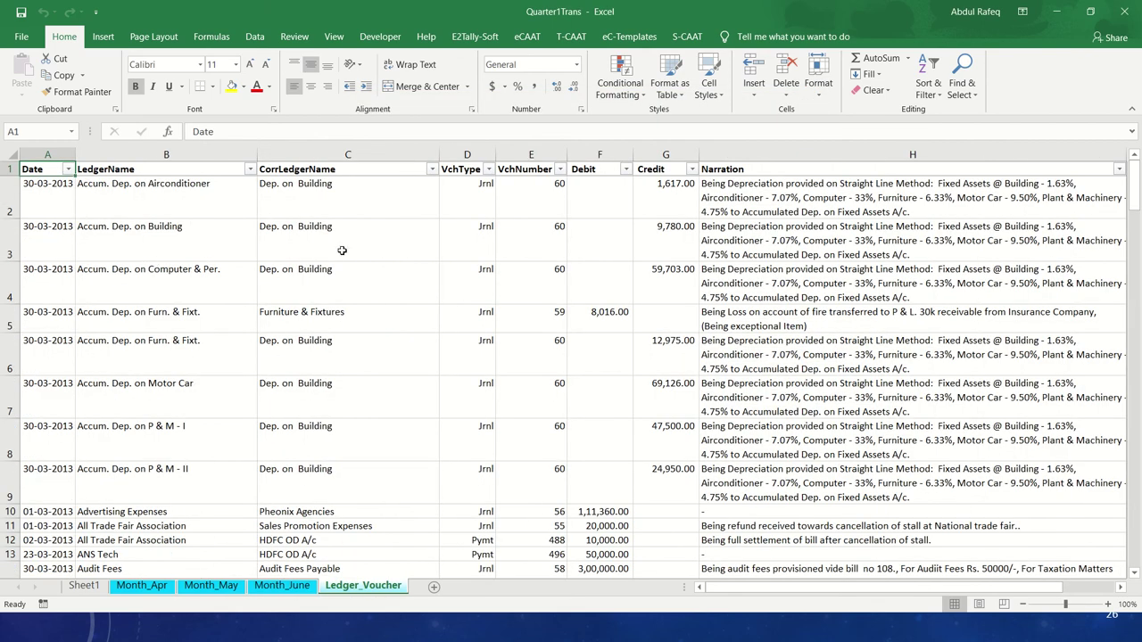
# Compare the ledger names with their corresponding ledgers for the accumulated depreciation entries in the Ledger_Voucher sheet and look through the rows below.
pyautogui.click(184, 198)
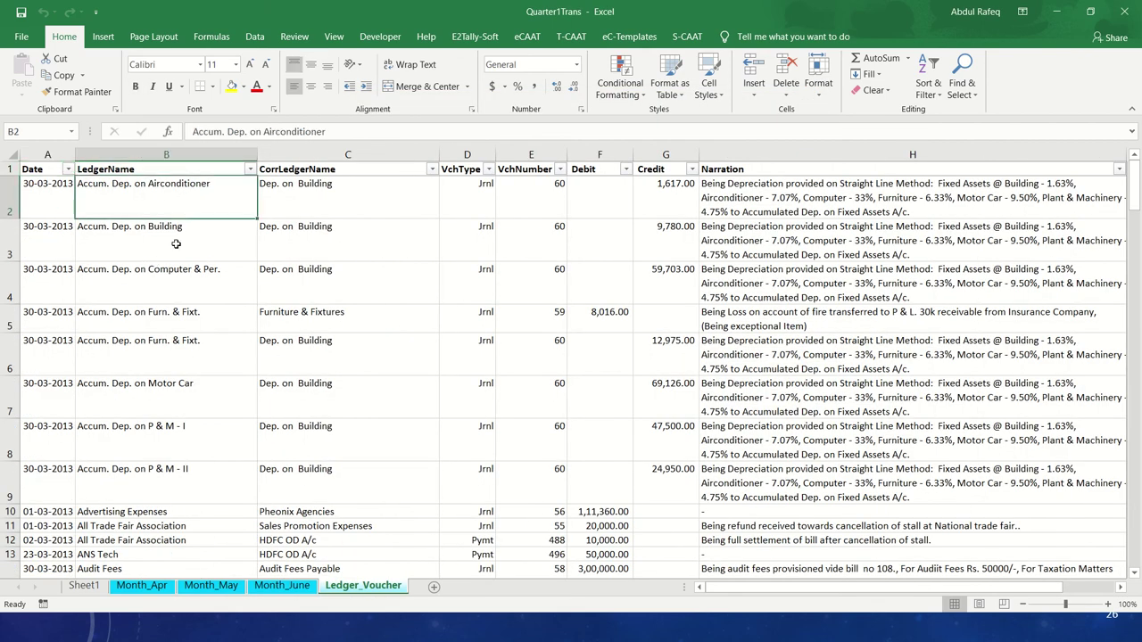
pyautogui.click(346, 191)
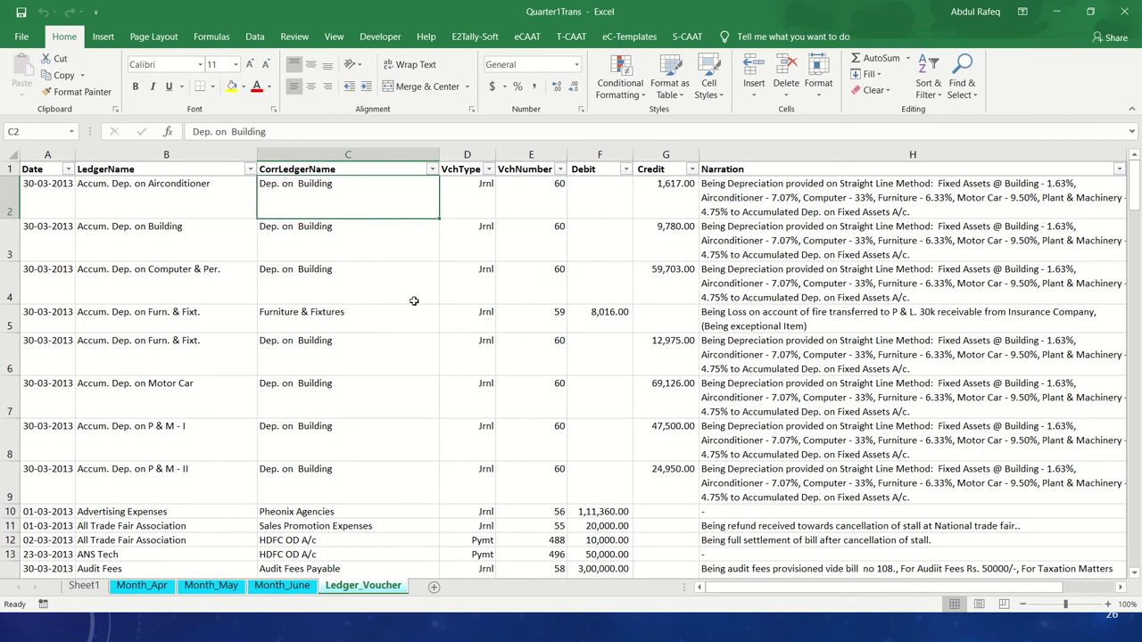
pyautogui.click(169, 251)
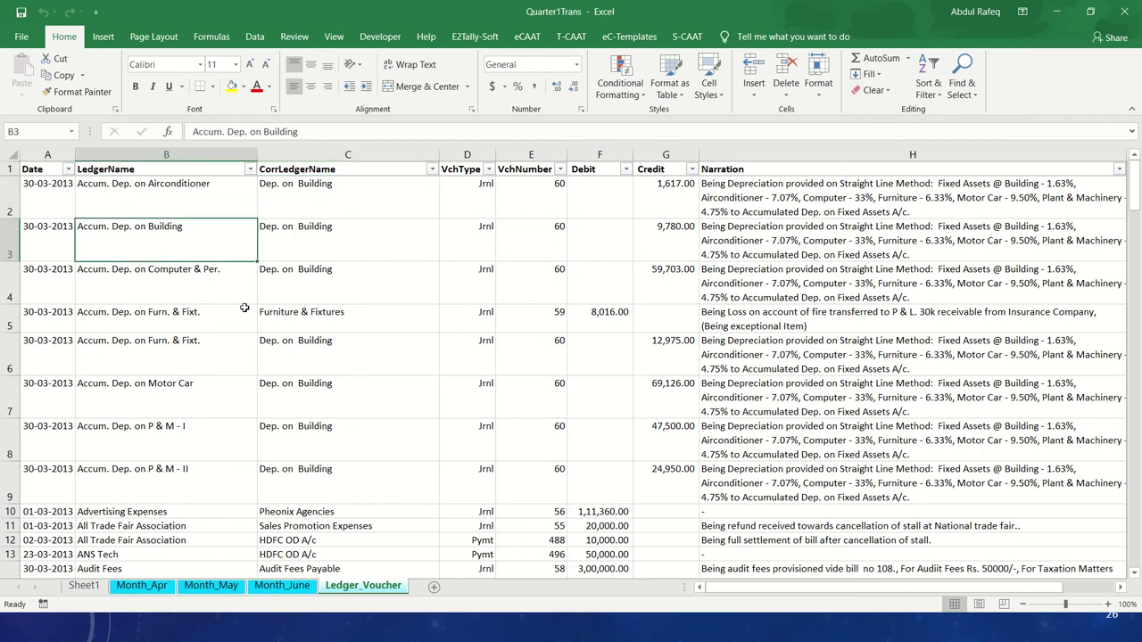
pyautogui.click(189, 274)
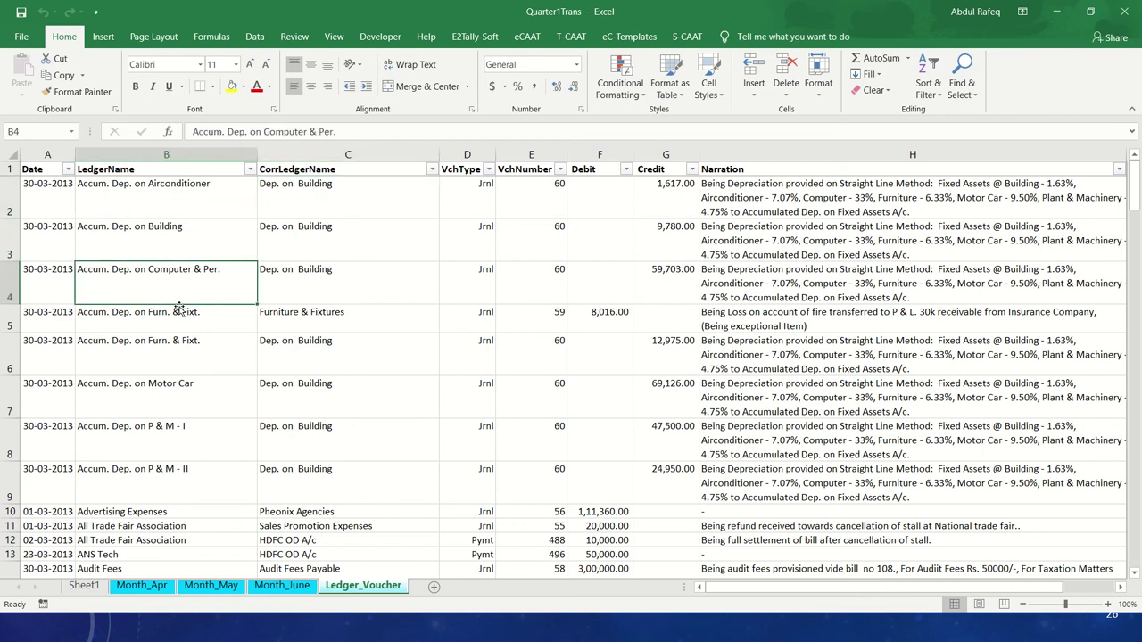
pyautogui.click(510, 264)
pyautogui.scroll(-2, 239, 301)
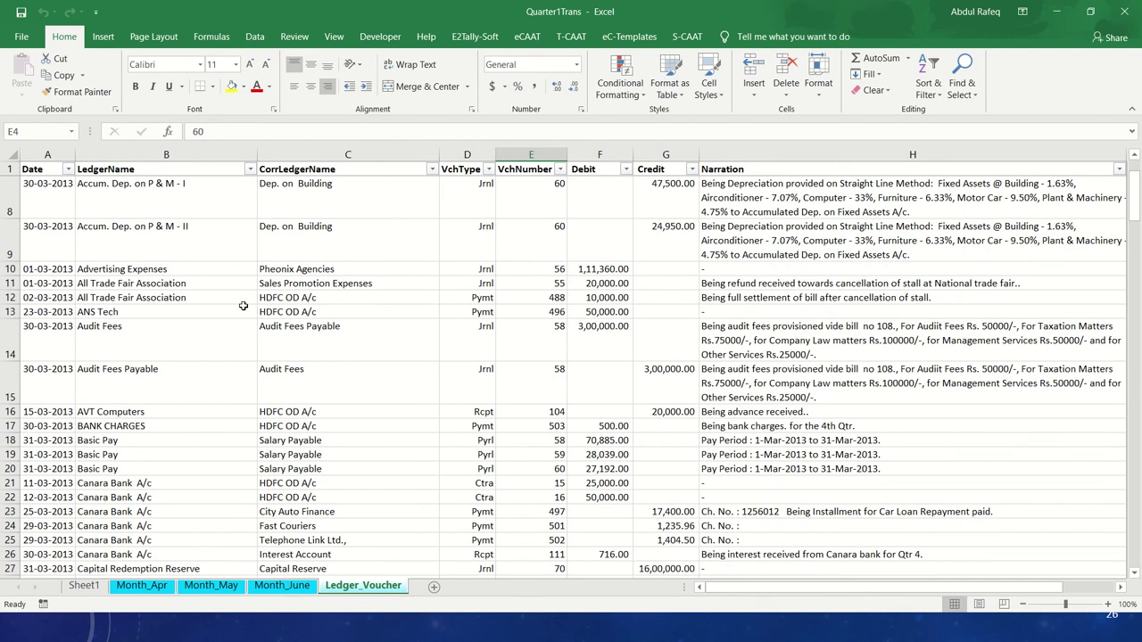
pyautogui.scroll(-9, 242, 306)
pyautogui.scroll(7, 248, 311)
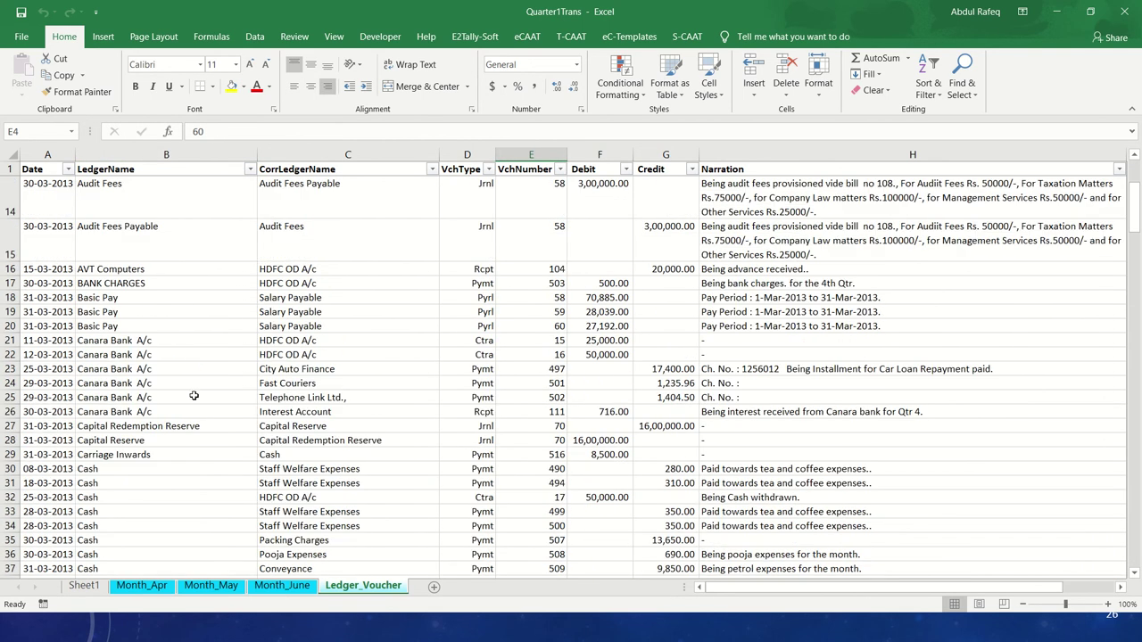
# Examine the Canara Bank, Basic Pay and Cash entries with their corresponding ledgers, and return to the start of the Ledger_Voucher sheet.
pyautogui.click(123, 367)
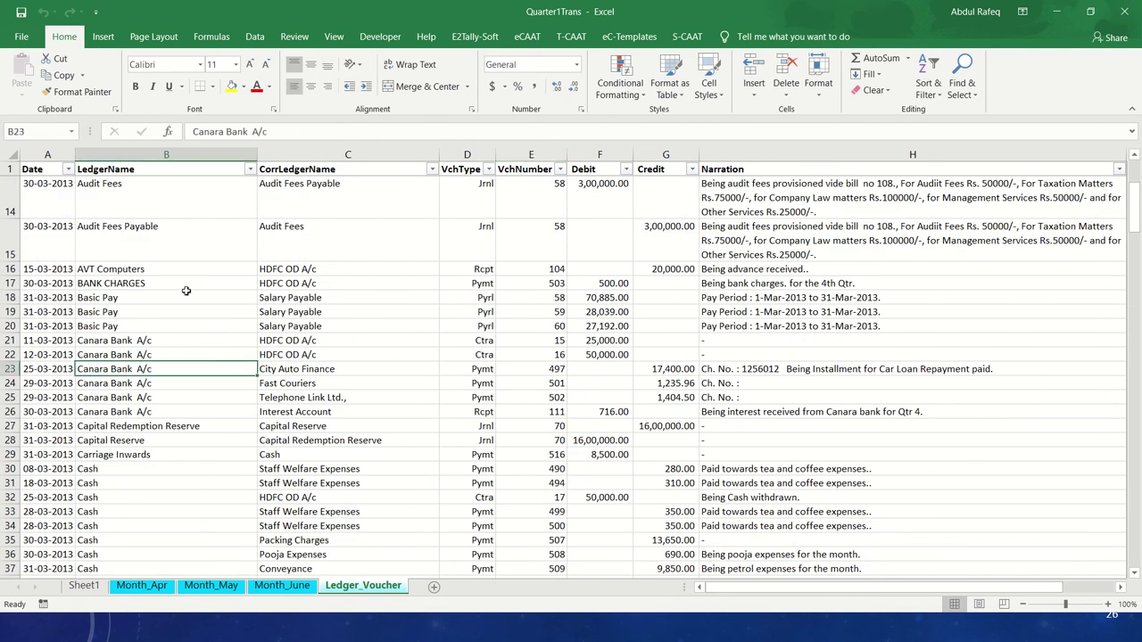
pyautogui.click(125, 297)
pyautogui.scroll(-1, 129, 412)
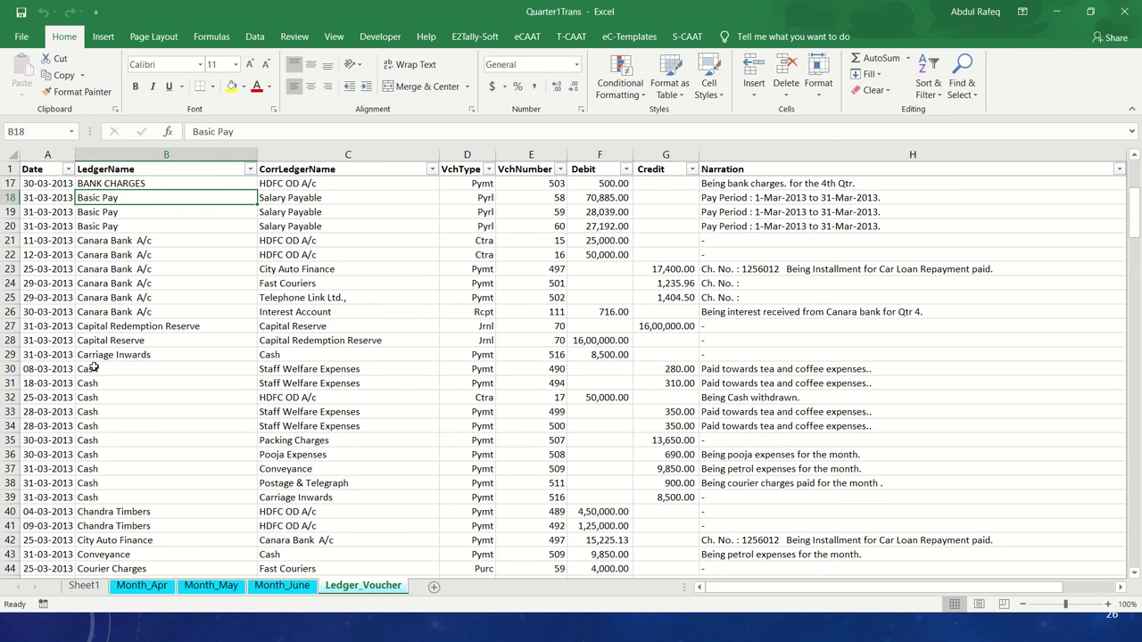
pyautogui.click(95, 367)
pyautogui.click(328, 373)
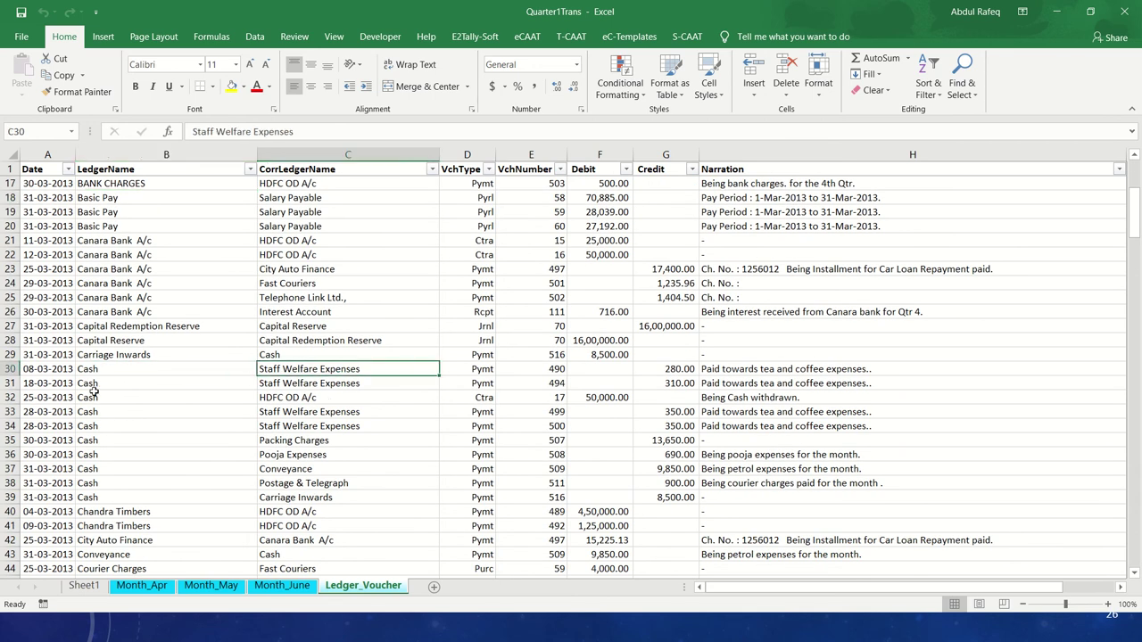
pyautogui.click(94, 385)
pyautogui.click(286, 385)
pyautogui.scroll(-6, 382, 460)
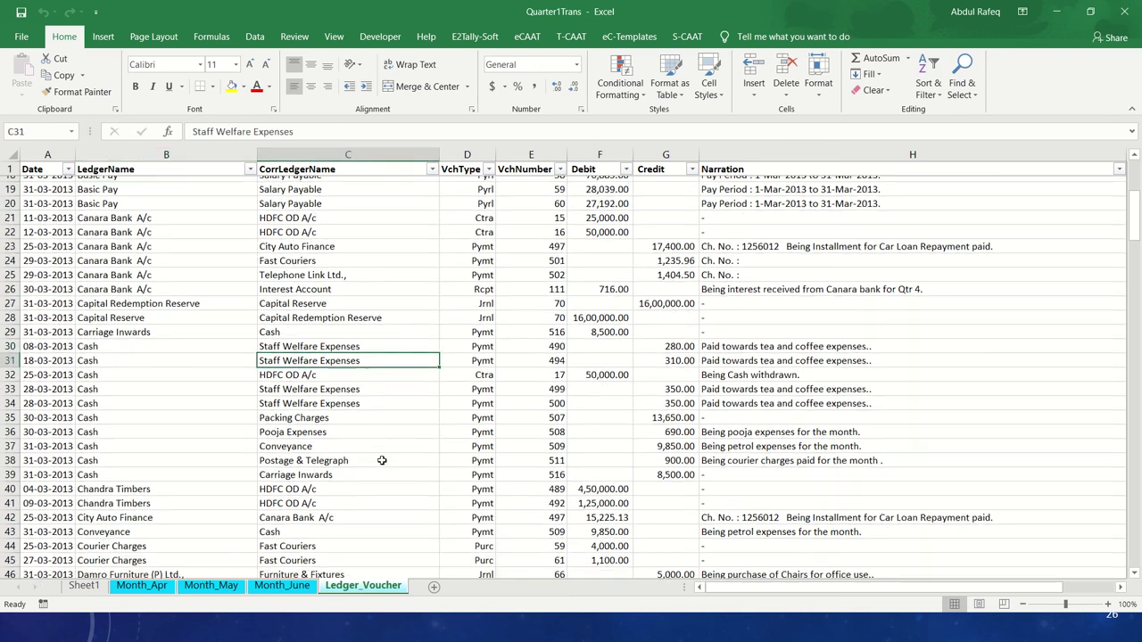
pyautogui.scroll(11, 381, 460)
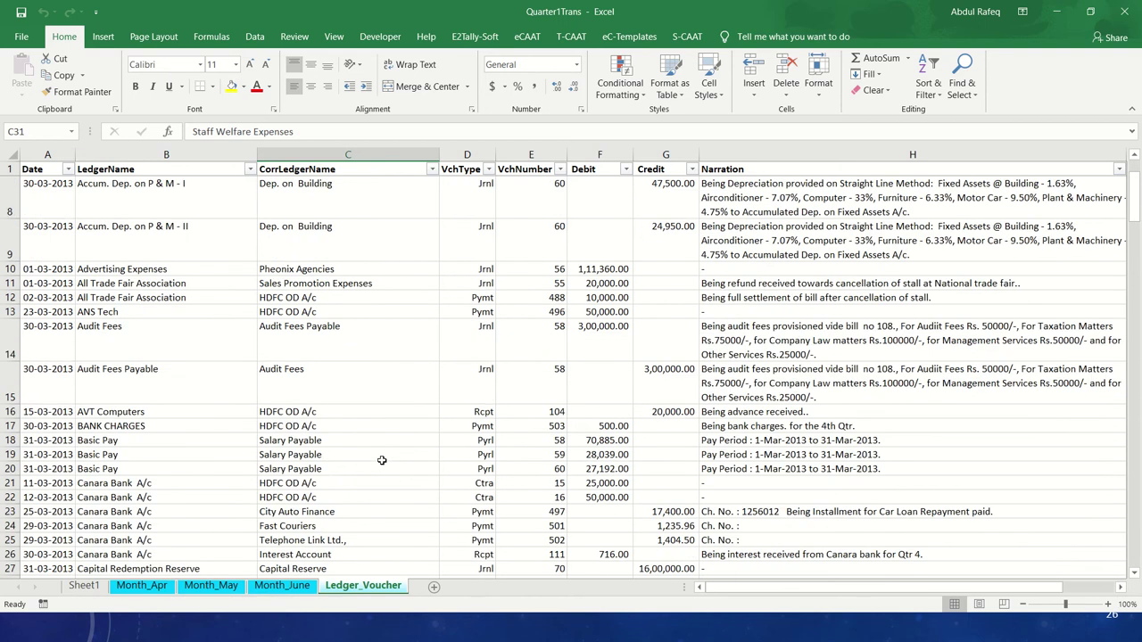
pyautogui.click(364, 404)
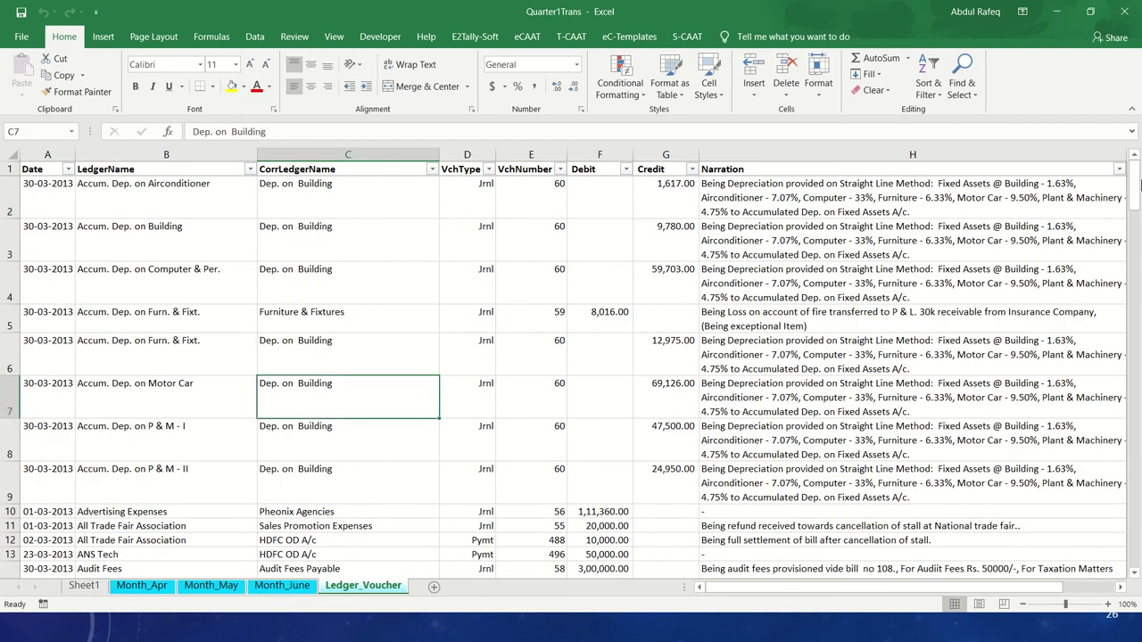
# Close the Quarter1Trans workbook without saving its changes.
pyautogui.click(1126, 12)
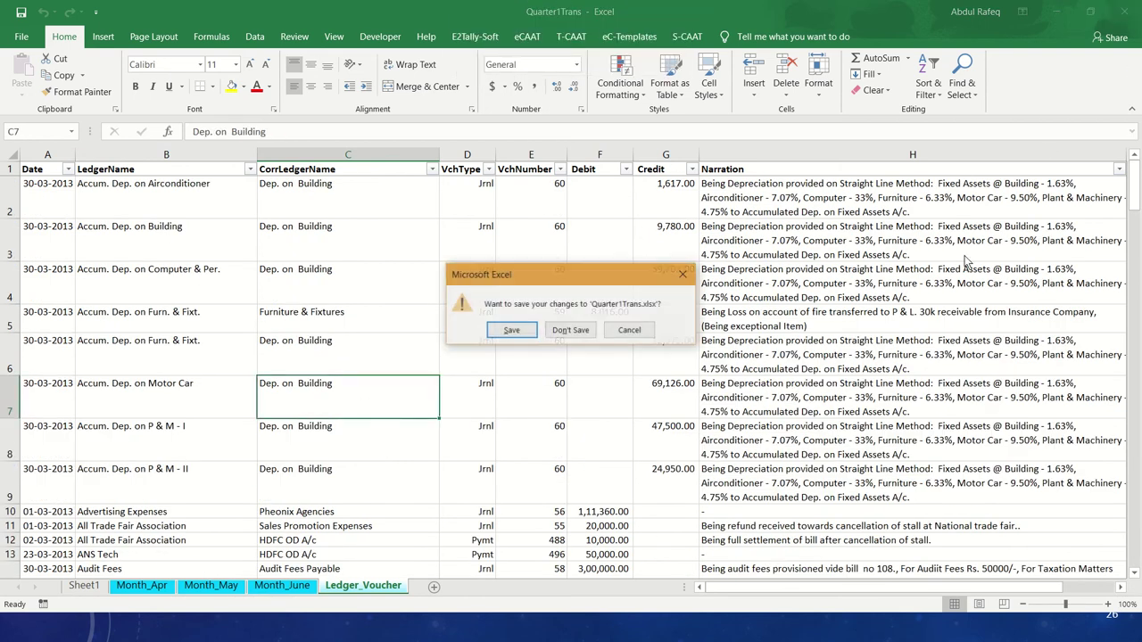
pyautogui.click(568, 329)
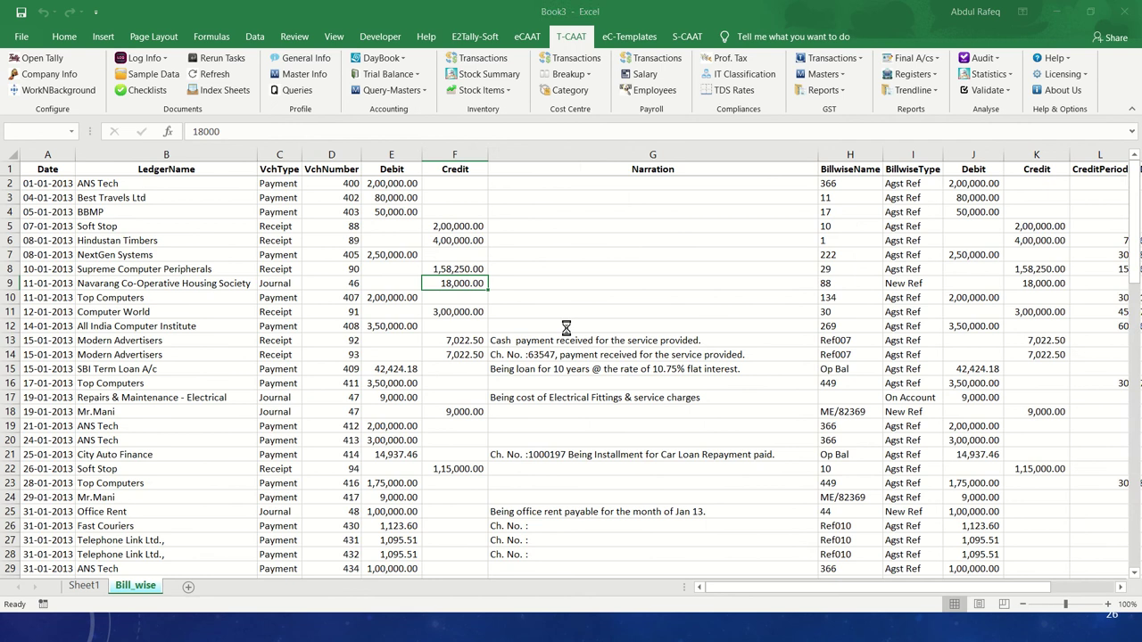
# Close the Book3 workbook containing the Bill_wise sheet without saving its changes, and return to the T-CAAT Function Analysis workbook.
pyautogui.click(639, 368)
pyautogui.click(1131, 12)
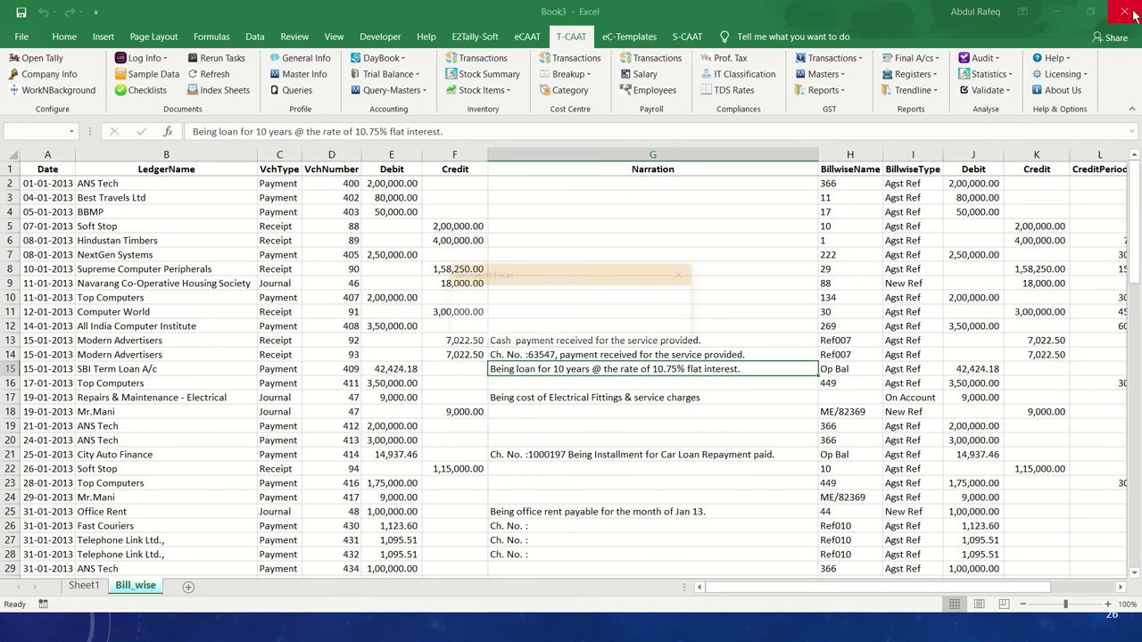
pyautogui.click(575, 330)
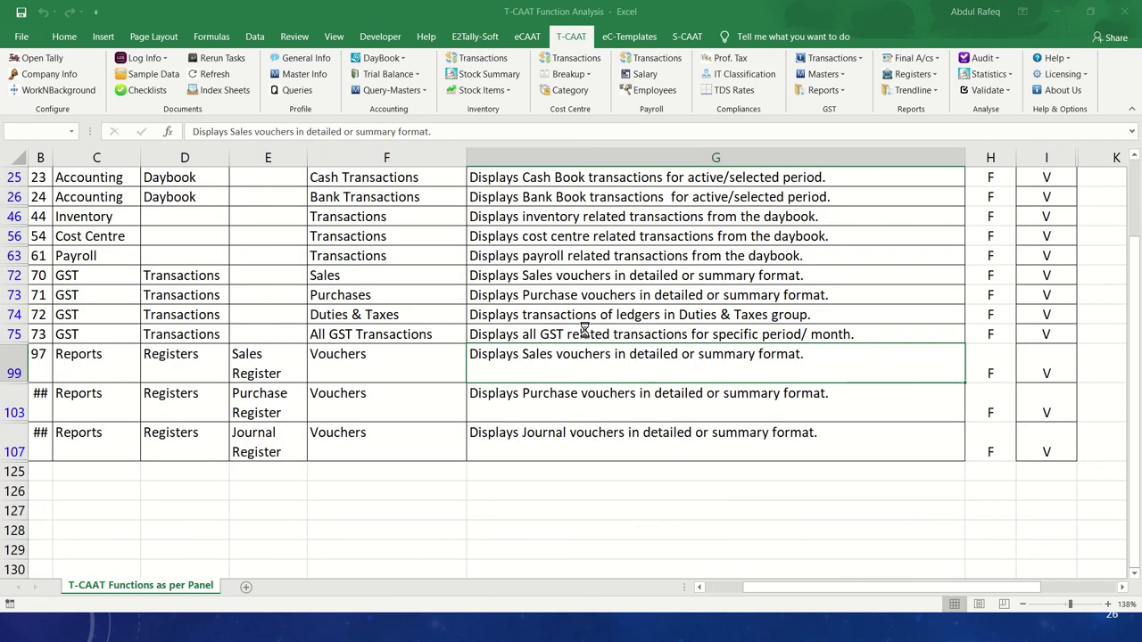
pyautogui.click(585, 334)
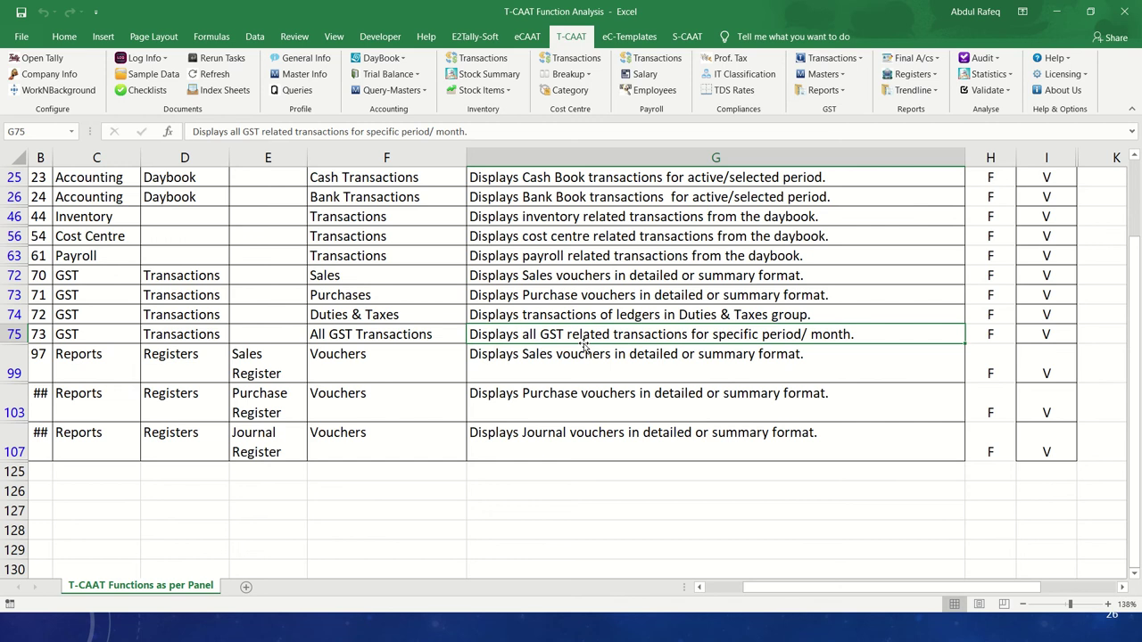
# Switch to the PowerPoint slide show, view the Daybook: Cash Transactions description slide, and return to the T-CAAT Function Analysis workbook in Excel.
pyautogui.hotkey('alt', 'Tab')
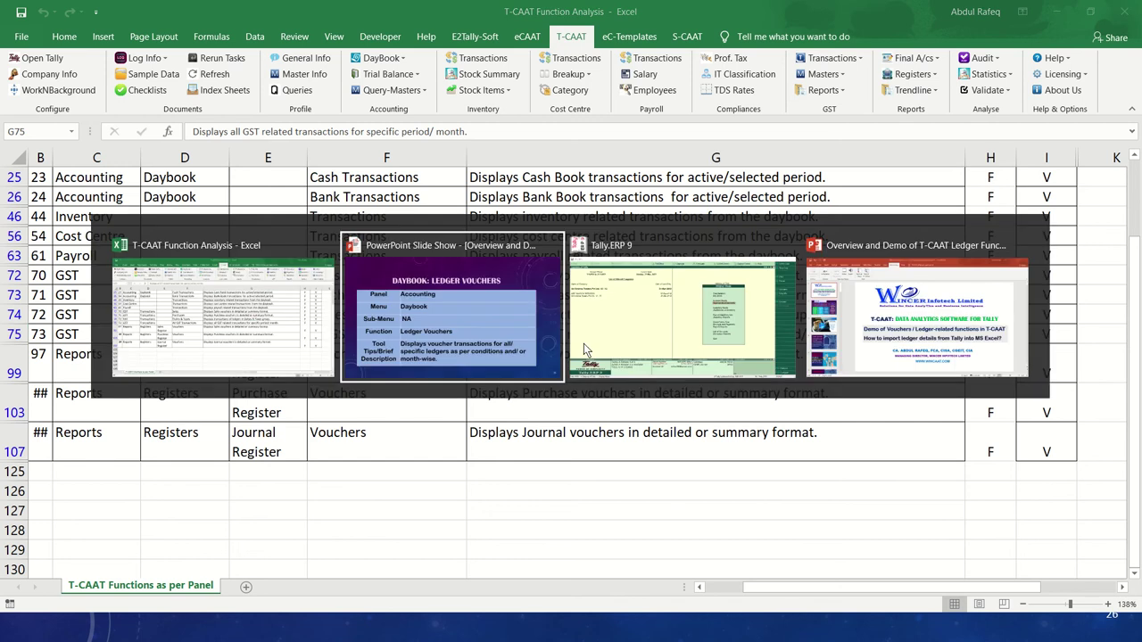
pyautogui.press('Right')
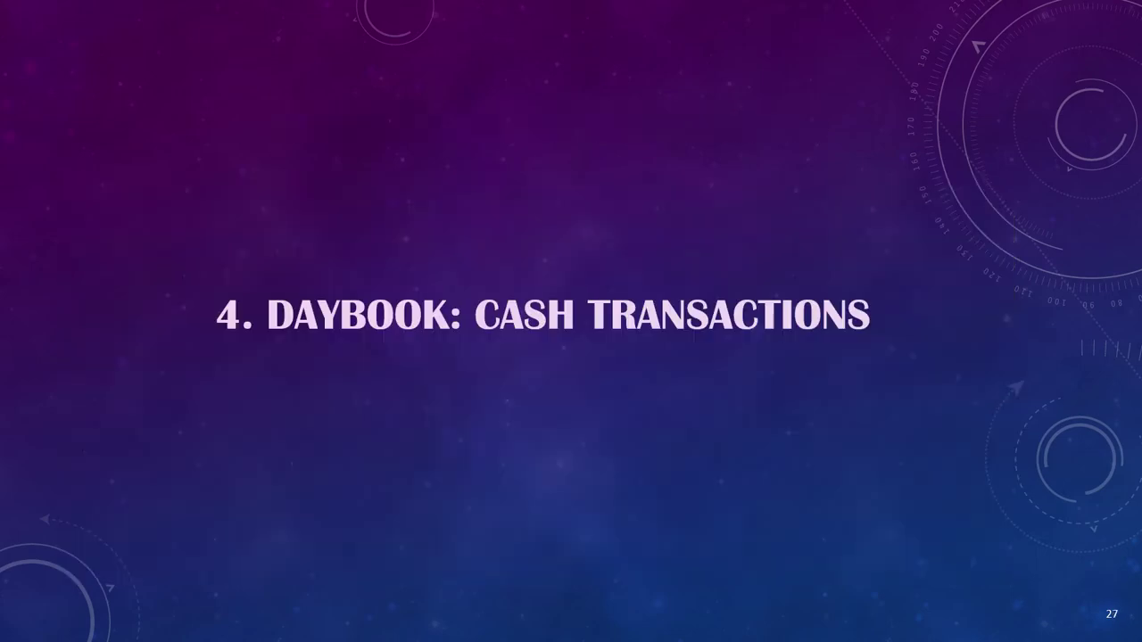
pyautogui.press('Right')
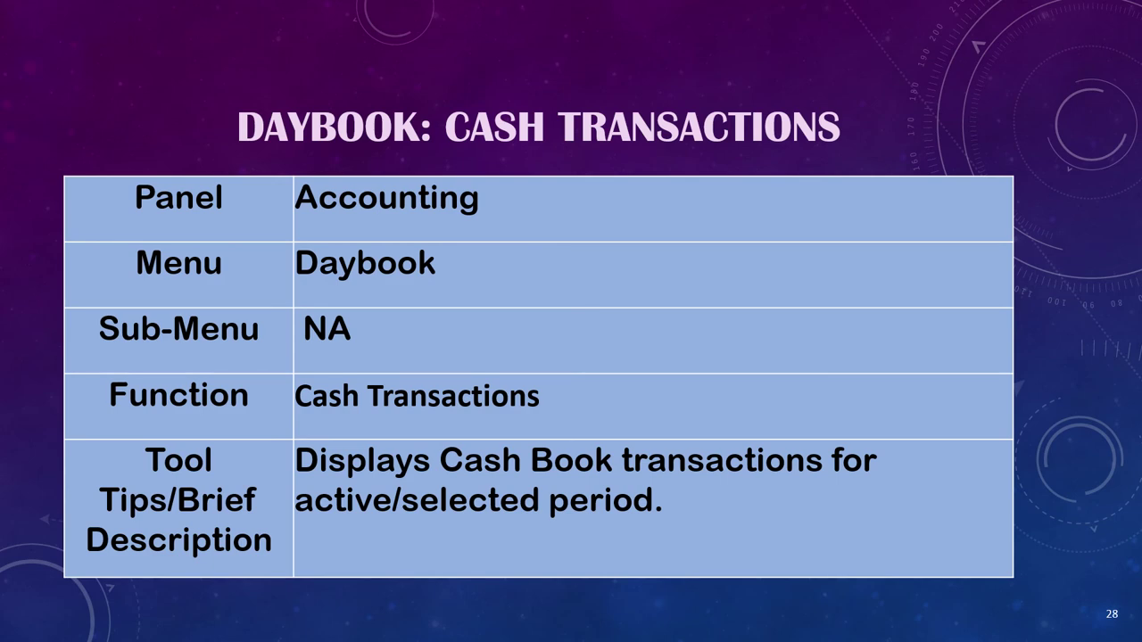
pyautogui.hotkey('alt', 'Tab')
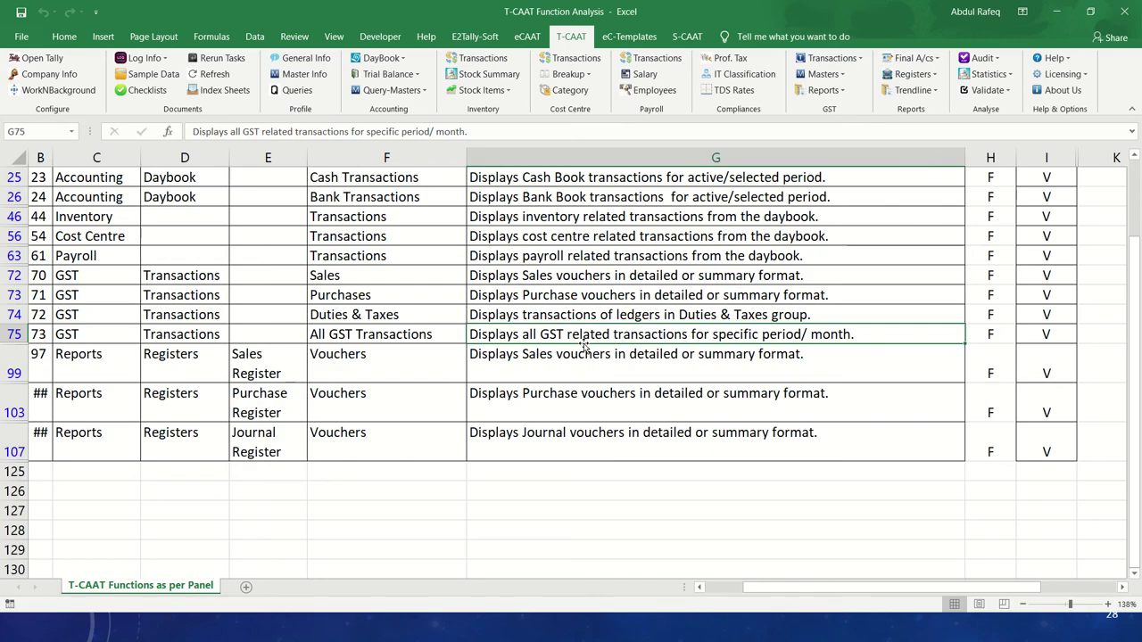
pyautogui.click(581, 273)
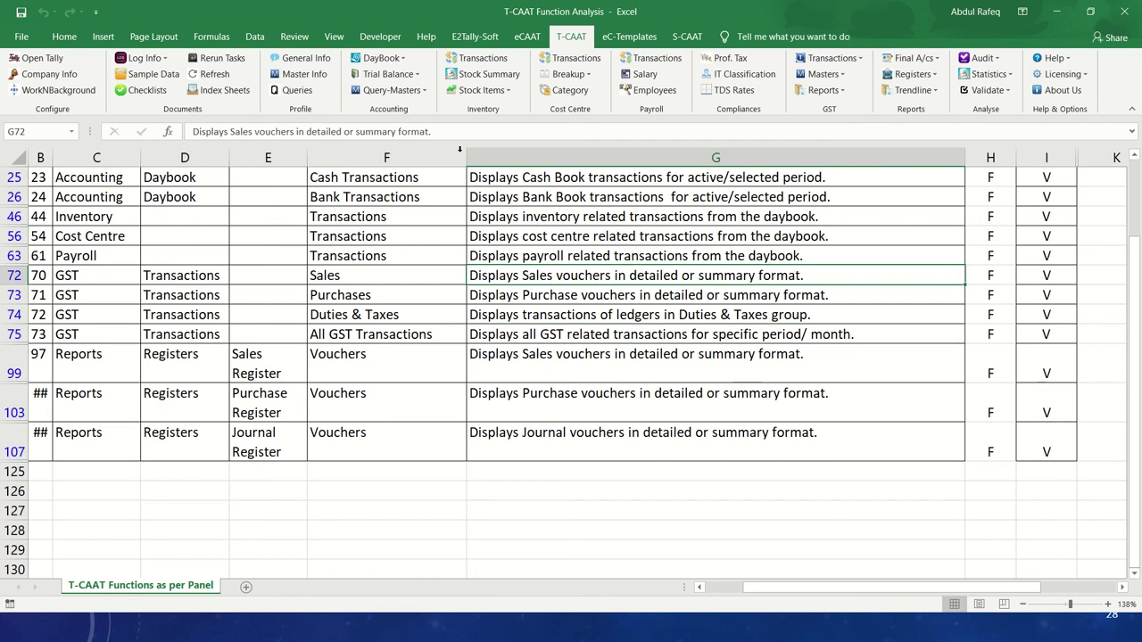
pyautogui.click(403, 61)
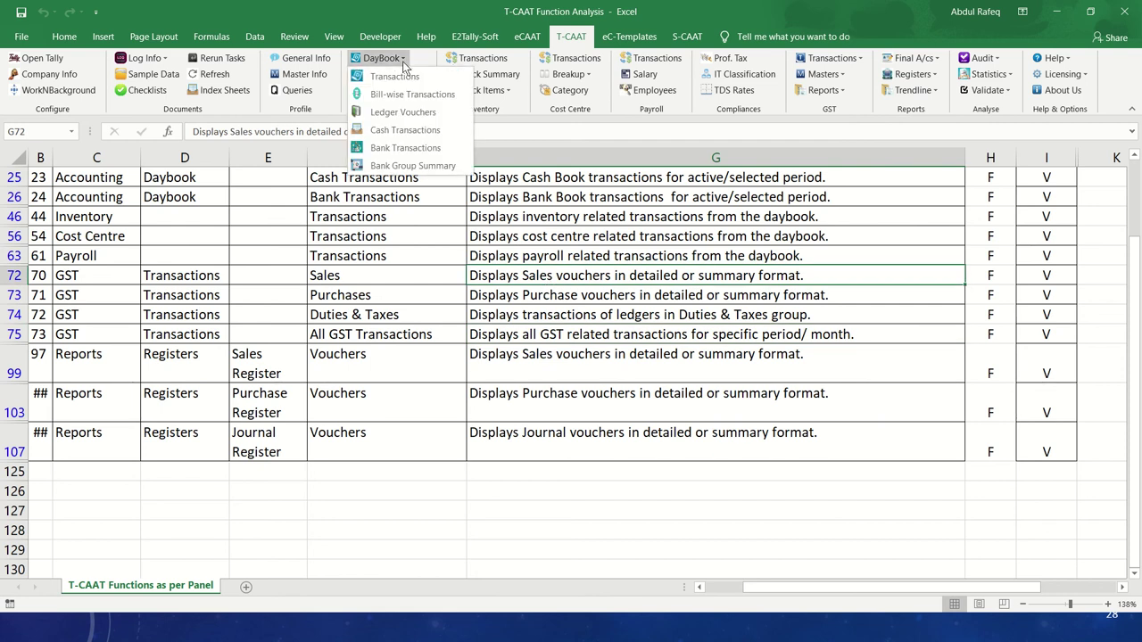
pyautogui.click(418, 133)
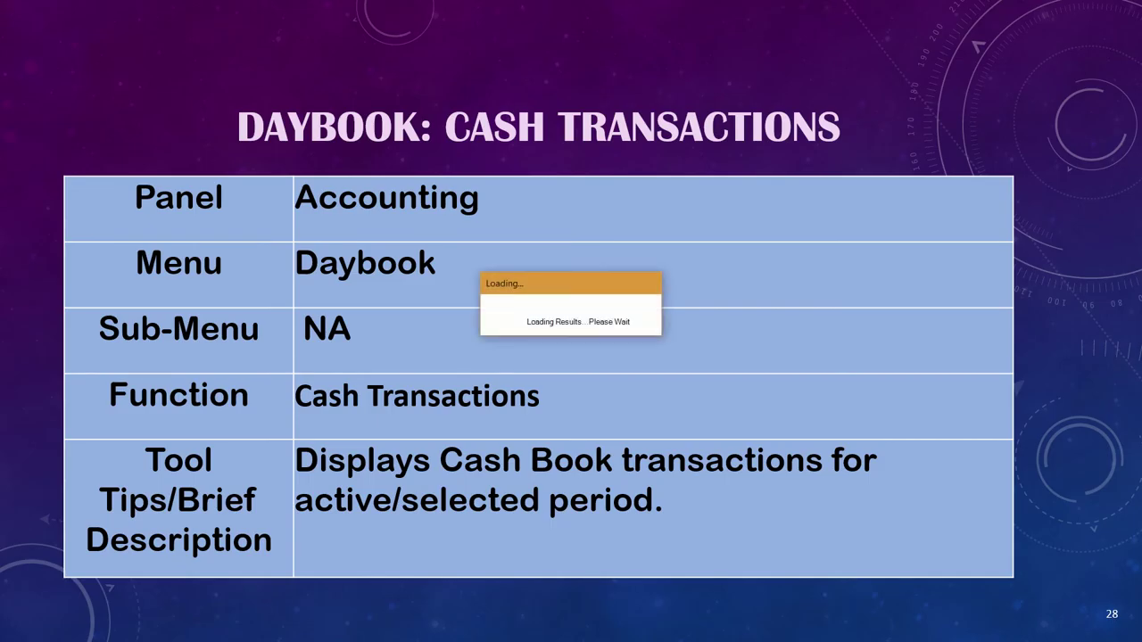
pyautogui.hotkey('alt', 'Tab')
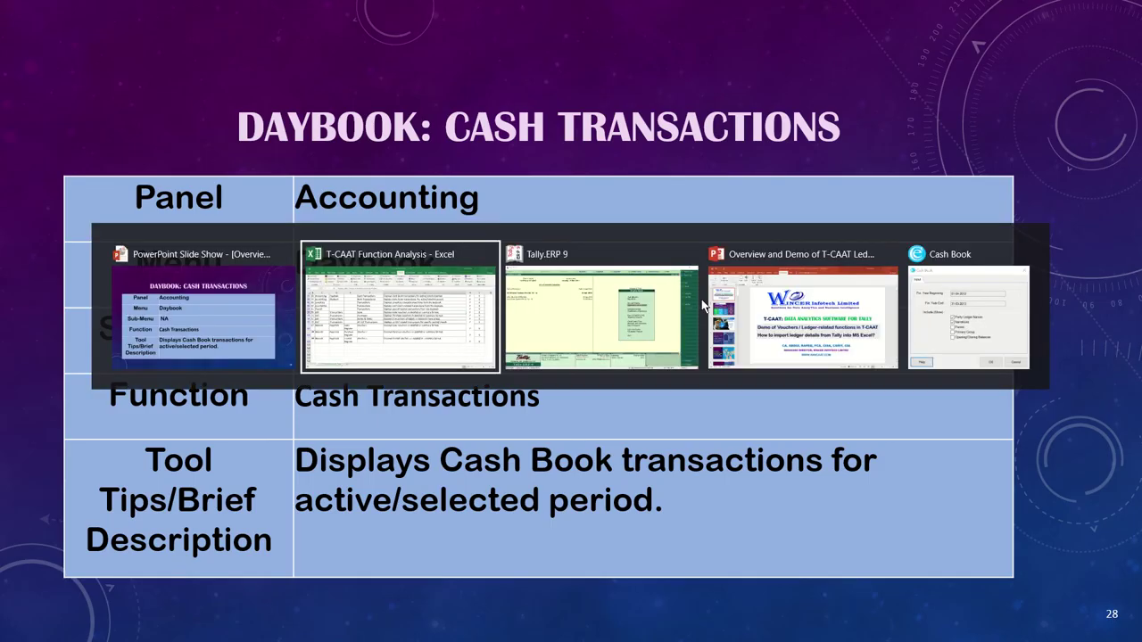
pyautogui.hotkey('alt', 'Tab')
pyautogui.hotkey('alt', 'Tab')
pyautogui.hotkey('alt', 'Tab')
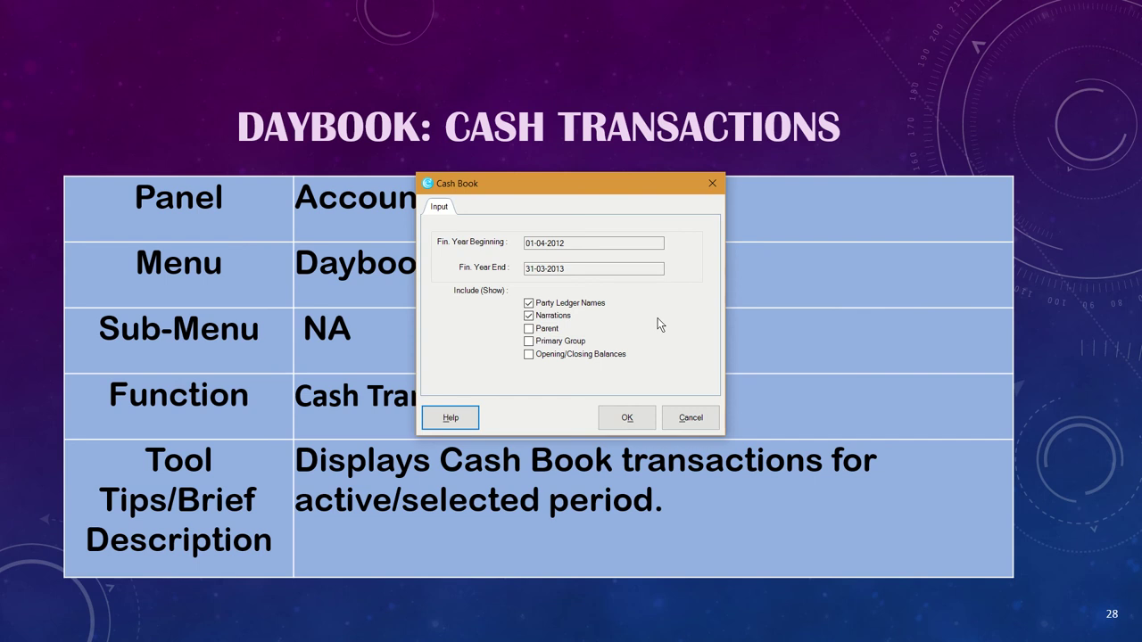
pyautogui.hotkey('alt', 'Tab')
pyautogui.hotkey('alt', 'Tab')
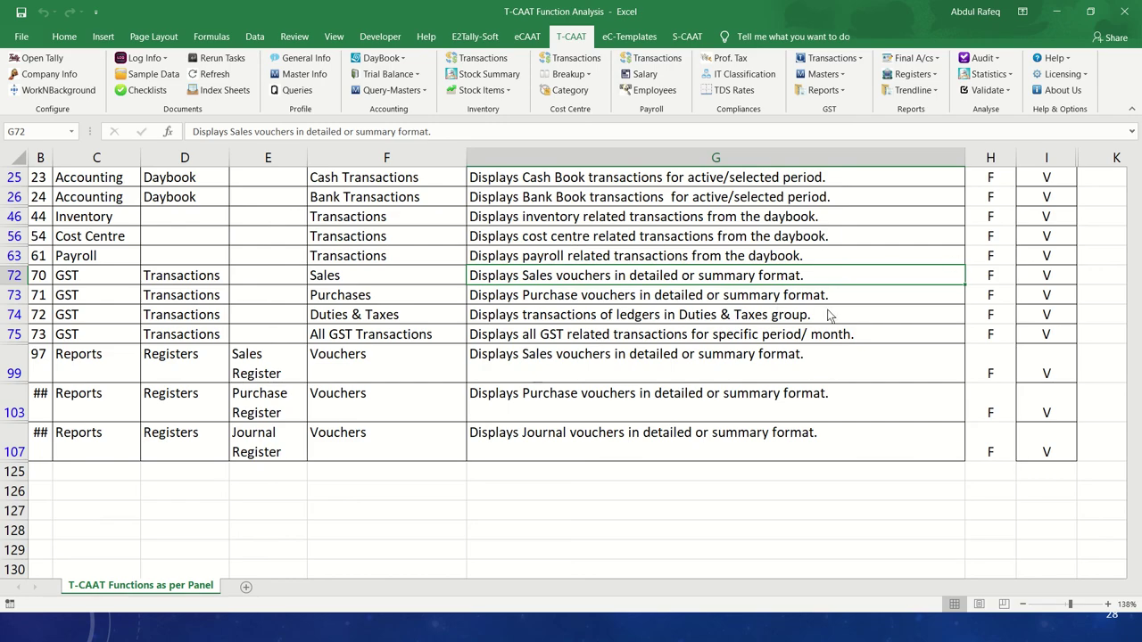
pyautogui.hotkey('alt', 'Tab')
pyautogui.hotkey('alt', 'Tab')
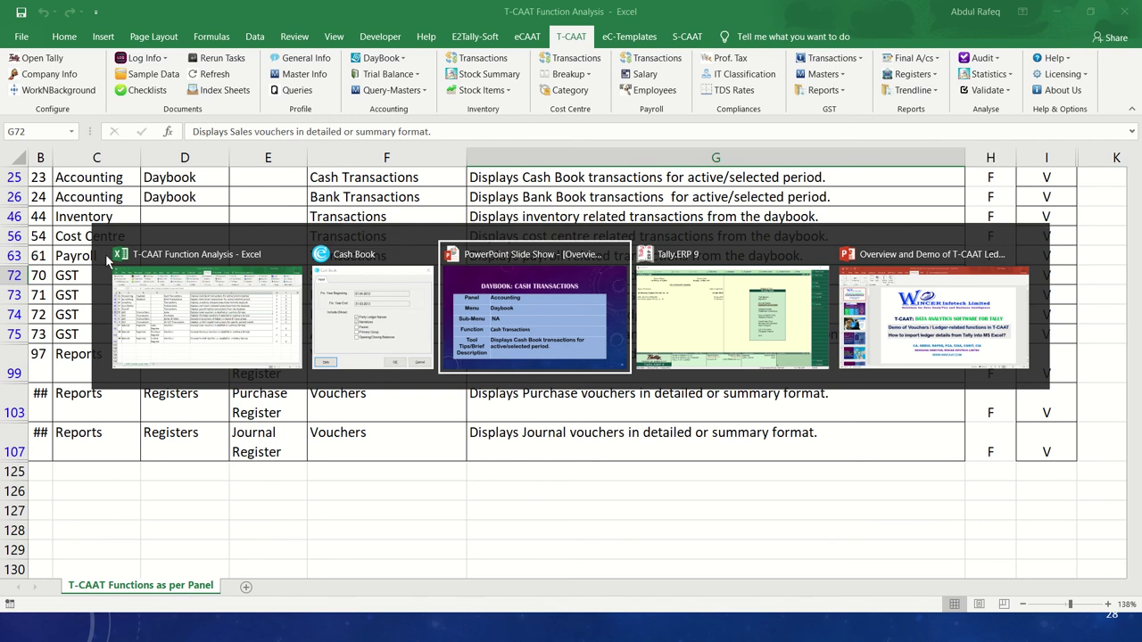
pyautogui.click(380, 311)
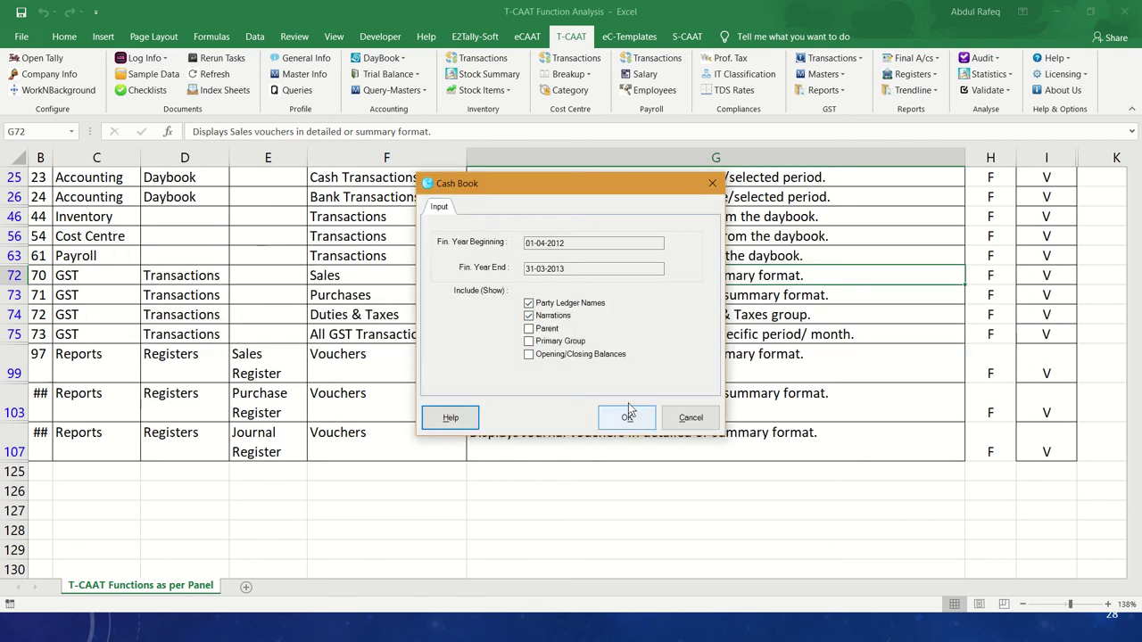
pyautogui.click(691, 419)
# Close the T-CAAT Function Analysis workbook without saving its changes.
pyautogui.click(736, 361)
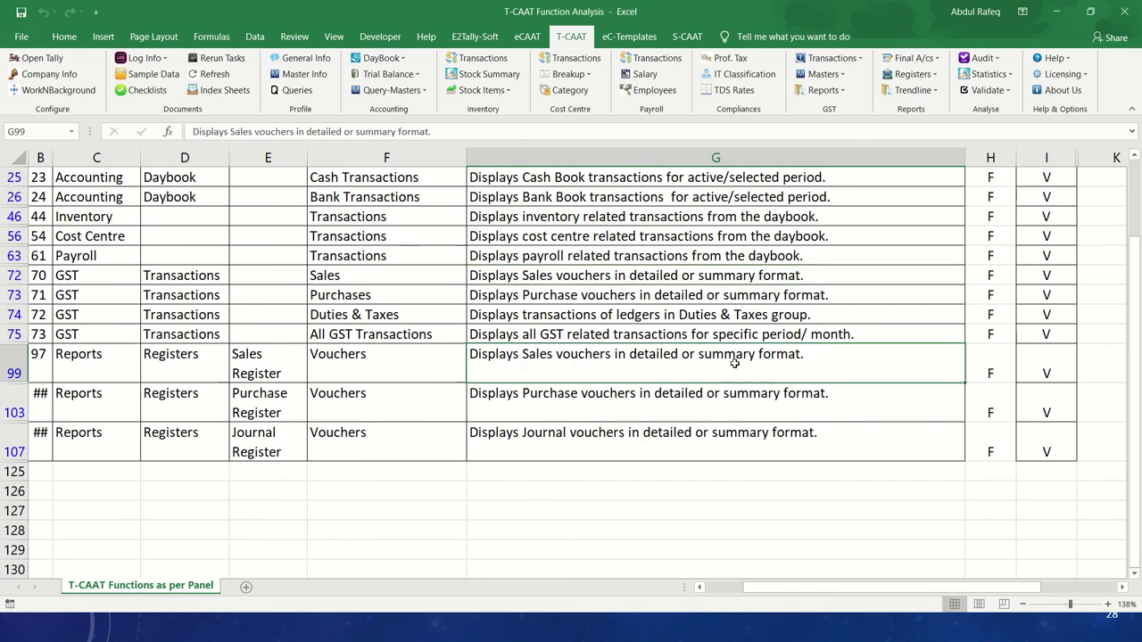
pyautogui.click(1125, 10)
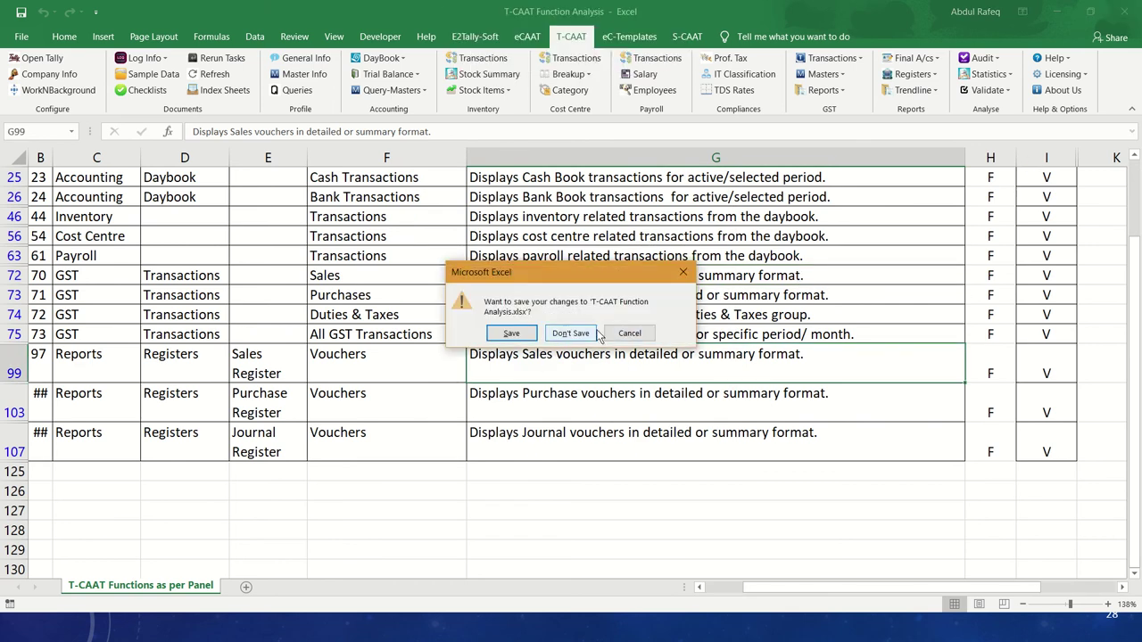
pyautogui.click(594, 333)
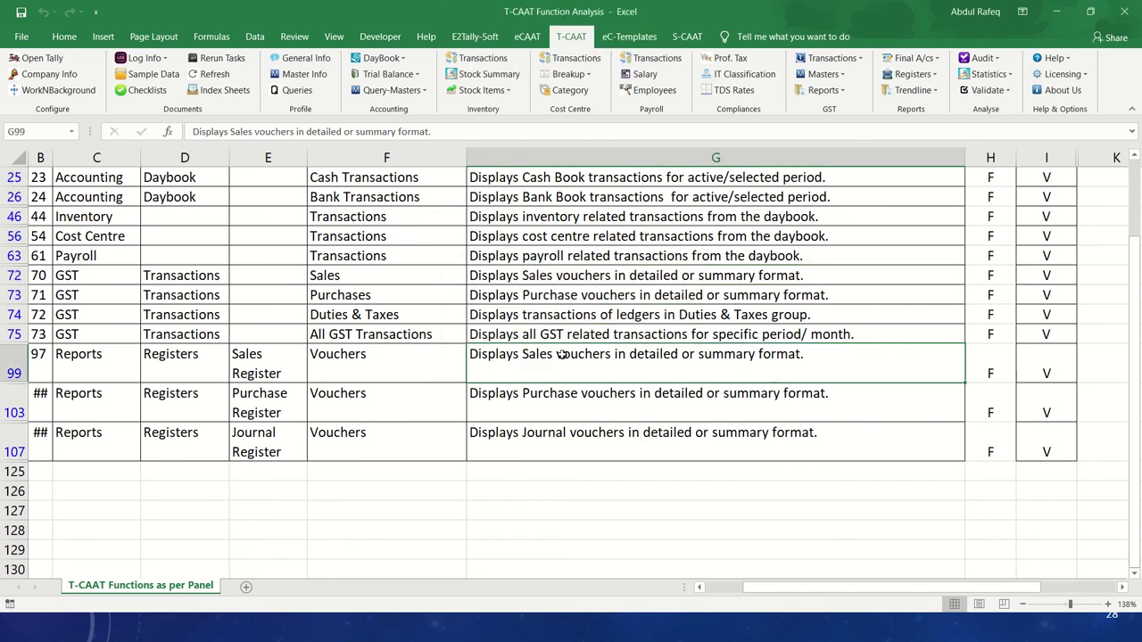
# Launch Excel again from the PowerPoint window and start a new blank workbook.
pyautogui.hotkey('alt', 'Tab')
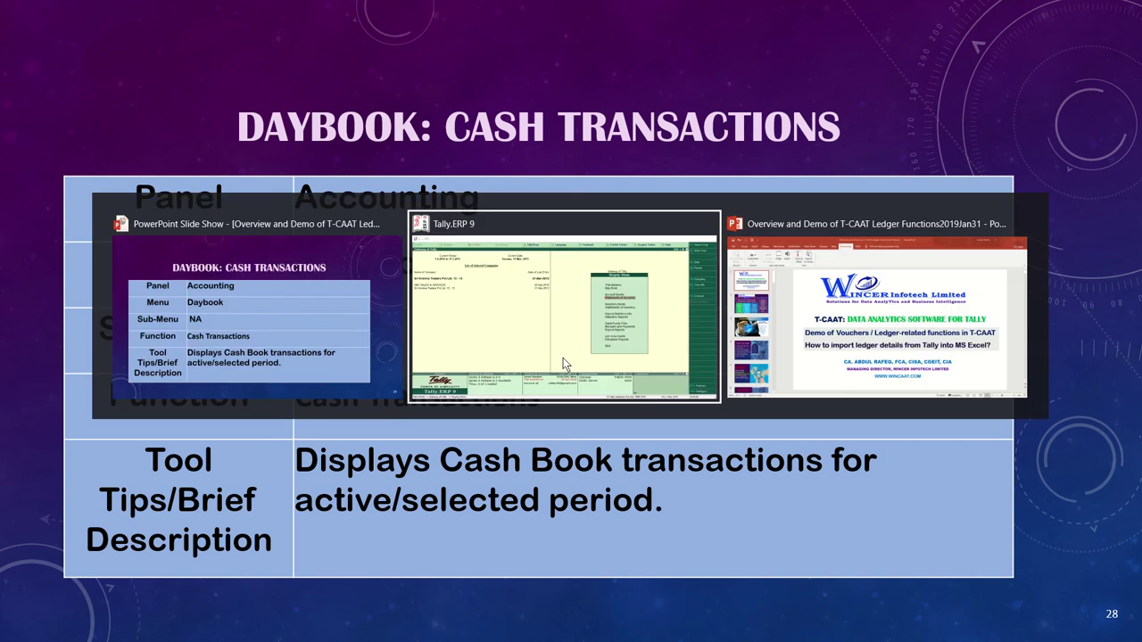
pyautogui.hotkey('alt', 'Tab')
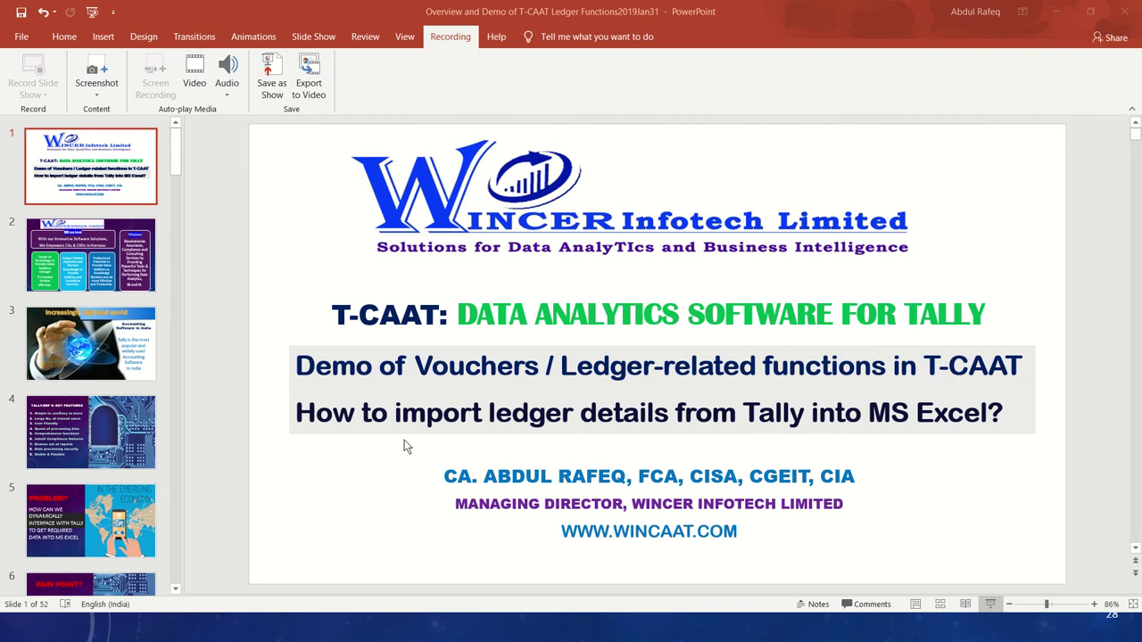
pyautogui.press('super')
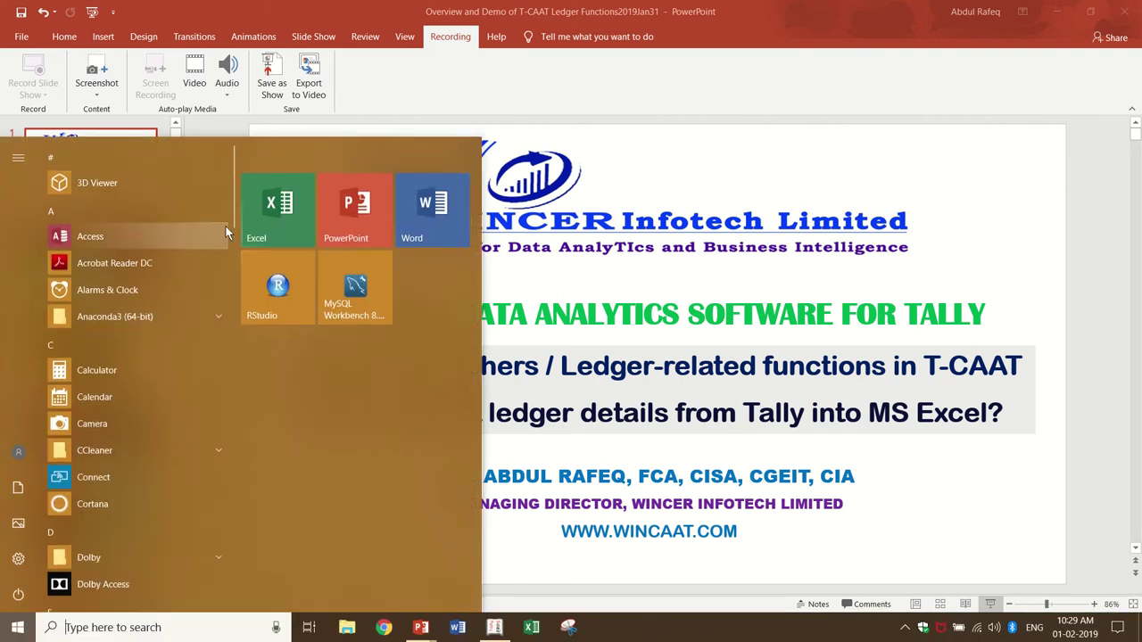
pyautogui.click(296, 227)
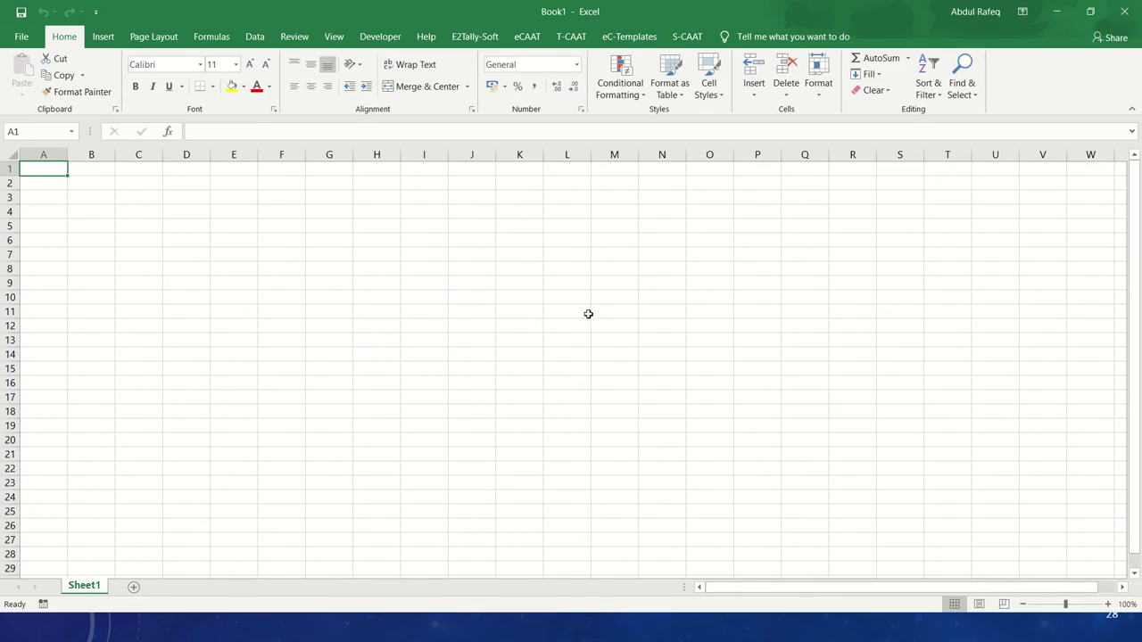
pyautogui.click(596, 312)
pyautogui.click(438, 266)
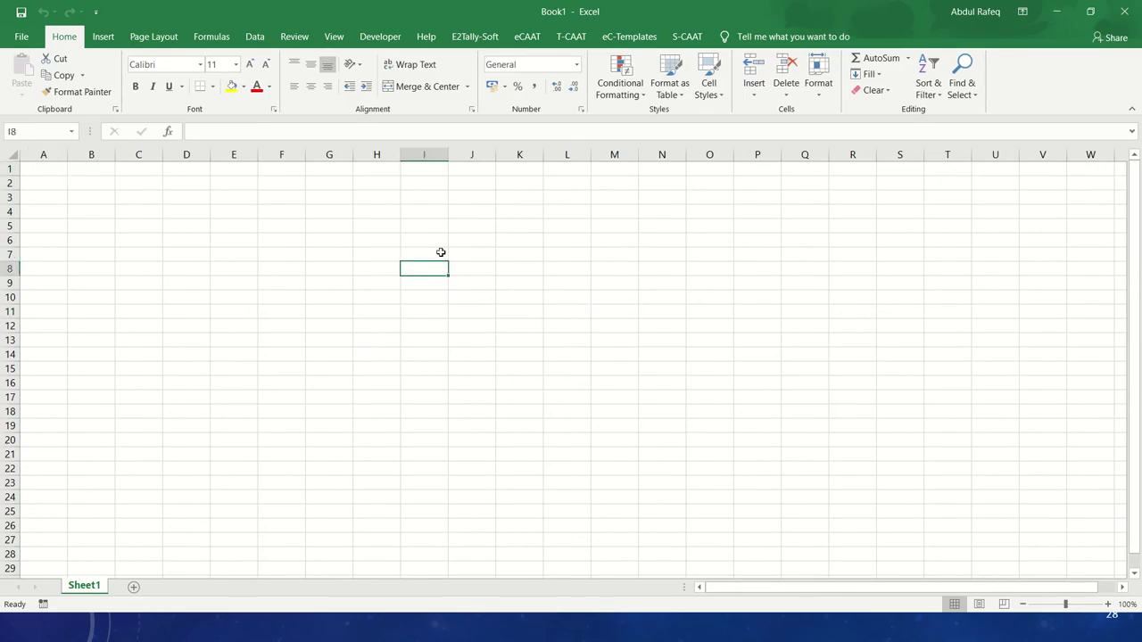
# Start the T-CAAT daybook Cash Transactions function in Book1 and bring its Cash Book dialog forward over the blank workbook.
pyautogui.moveTo(579, 50)
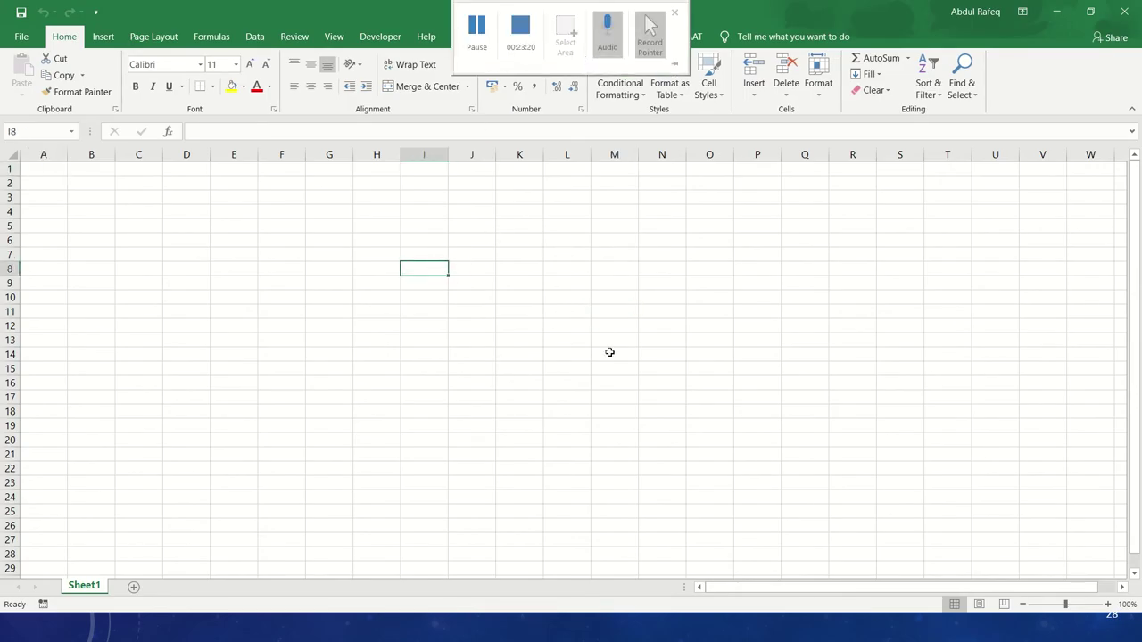
pyautogui.click(579, 39)
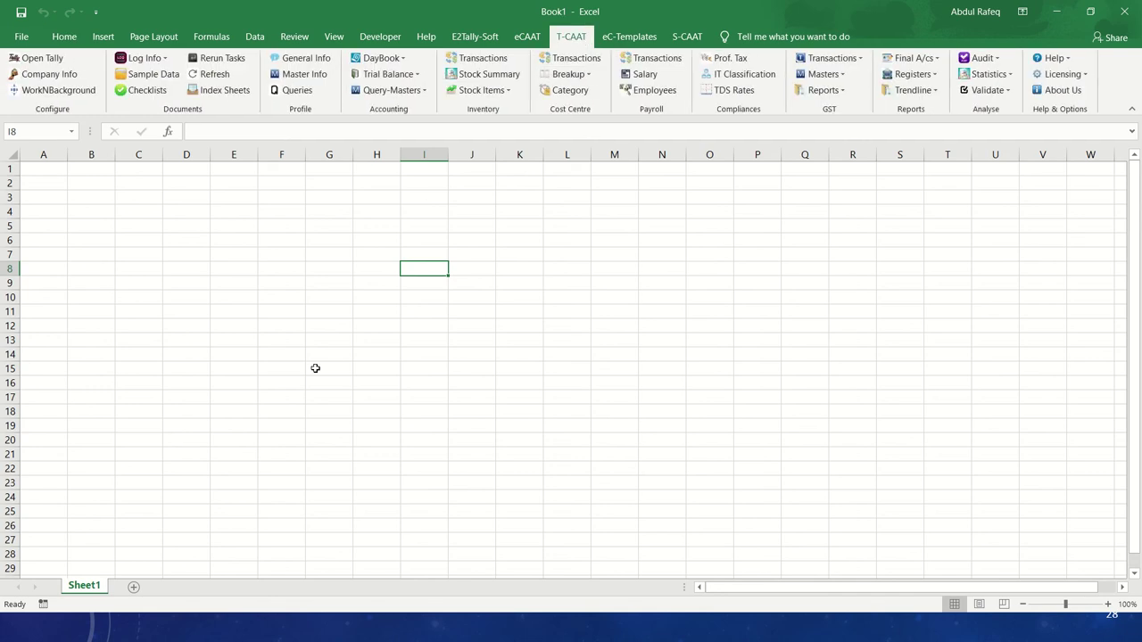
pyautogui.click(415, 75)
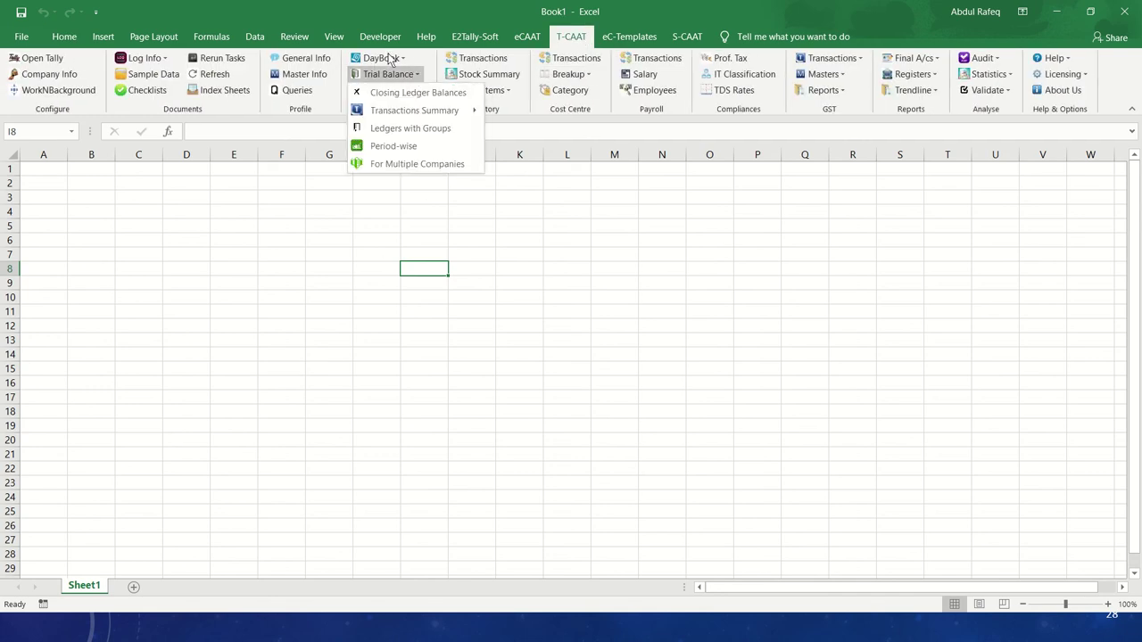
pyautogui.click(399, 58)
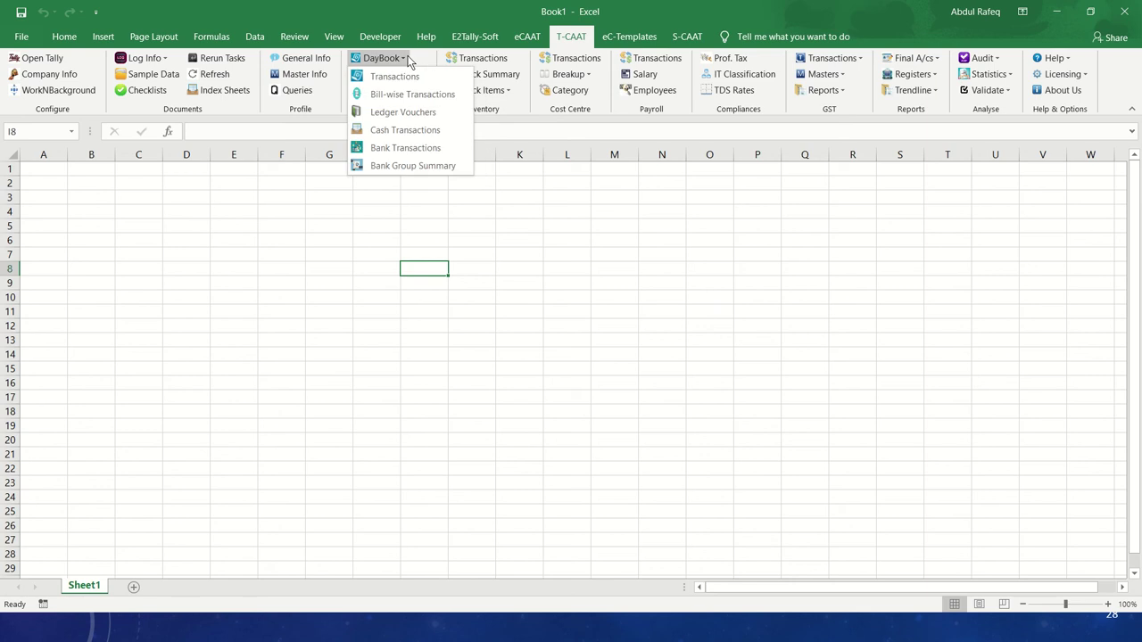
pyautogui.click(408, 129)
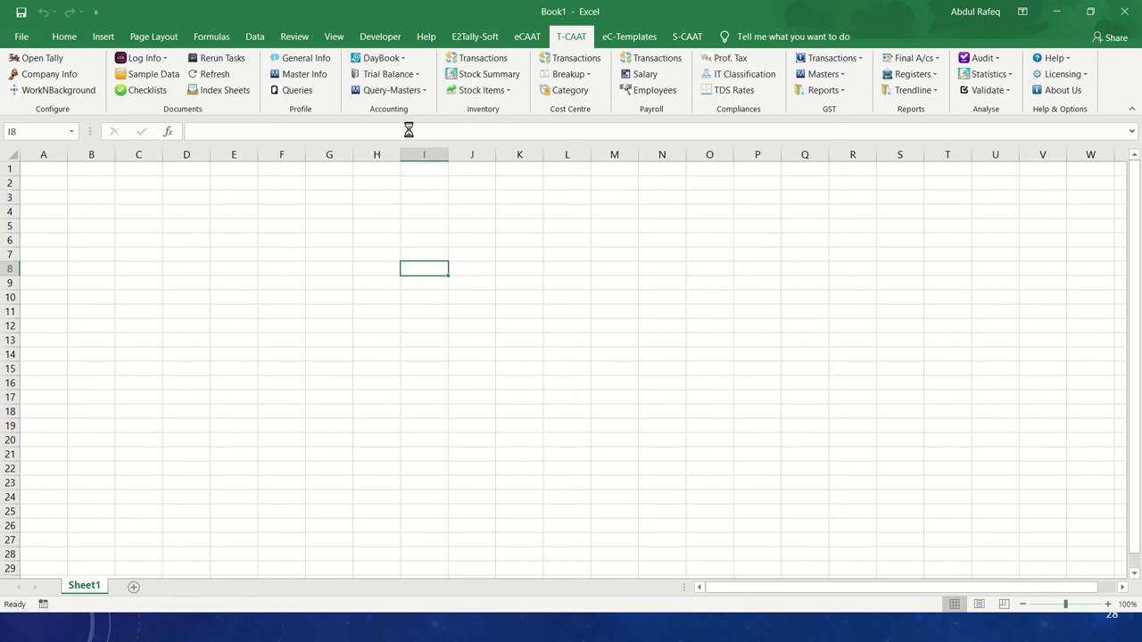
pyautogui.hotkey('alt', 'Tab')
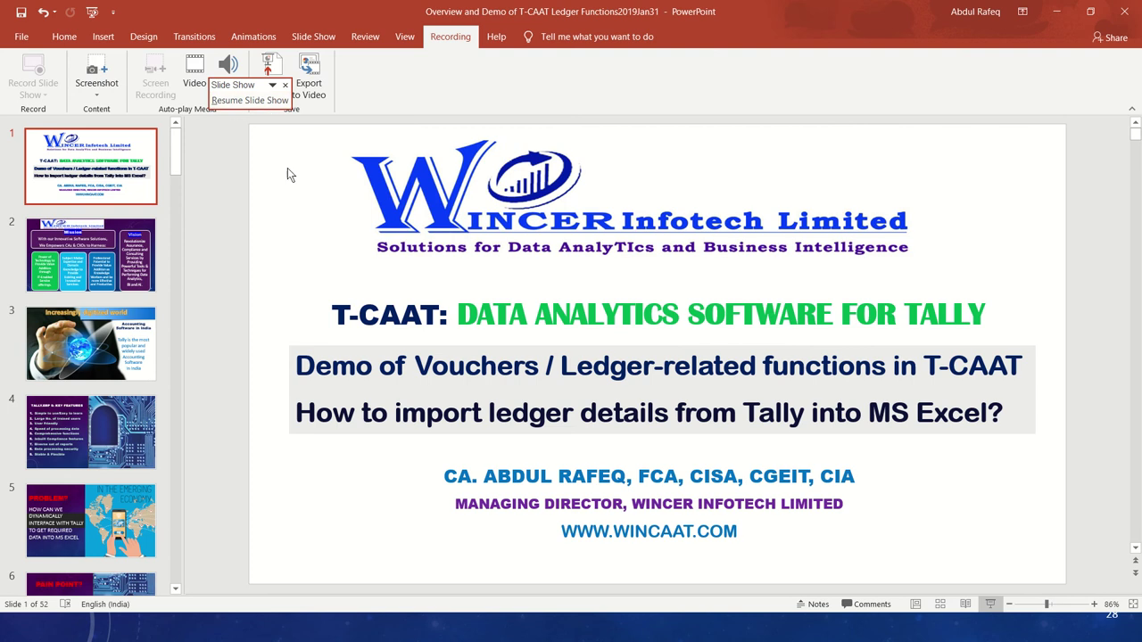
pyautogui.hotkey('alt', 'Tab')
pyautogui.press('Tab')
pyautogui.press('Tab')
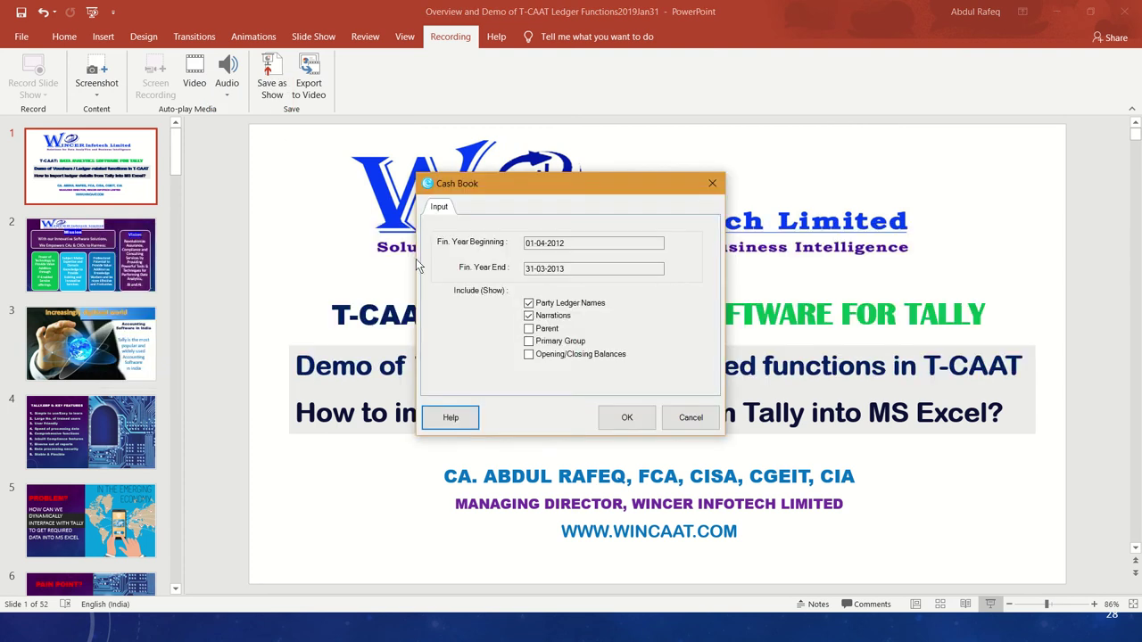
pyautogui.click(1061, 16)
pyautogui.click(1061, 16)
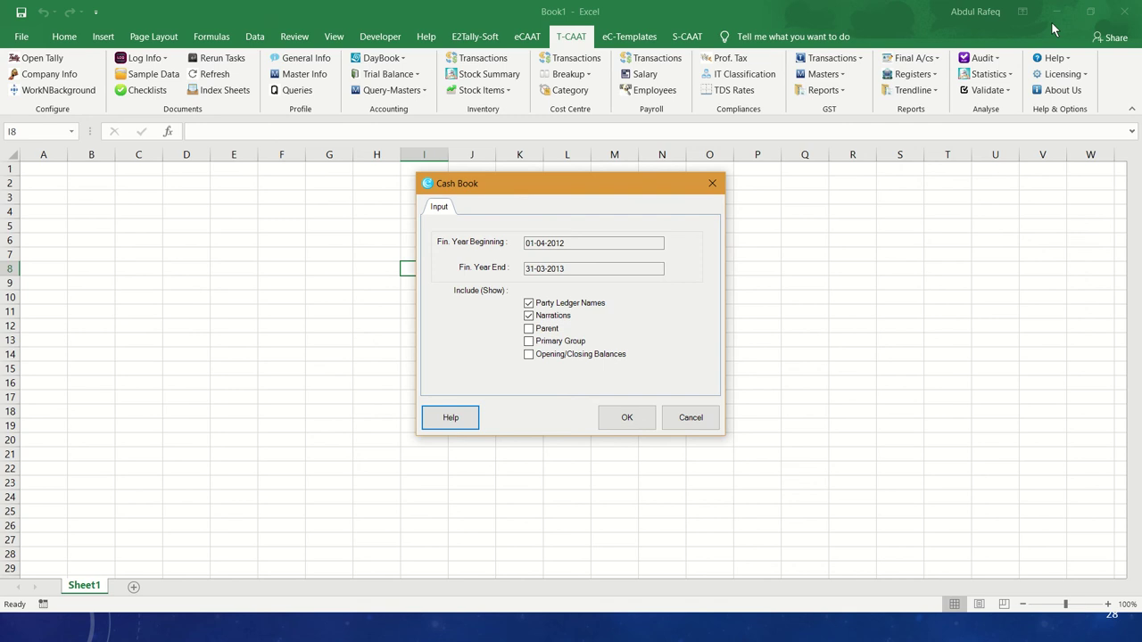
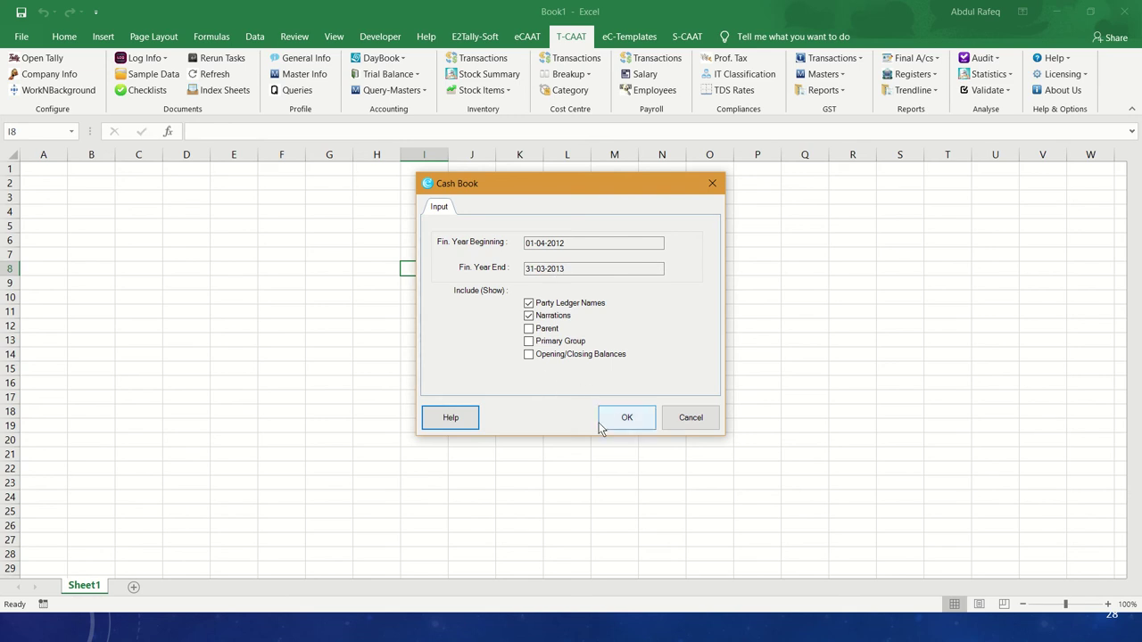
# Import the cash book for 01-04-2012 to 31-03-2013 with Party Ledger Names, Narrations and Parent included, and display the Cash_Book sheet.
pyautogui.click(529, 330)
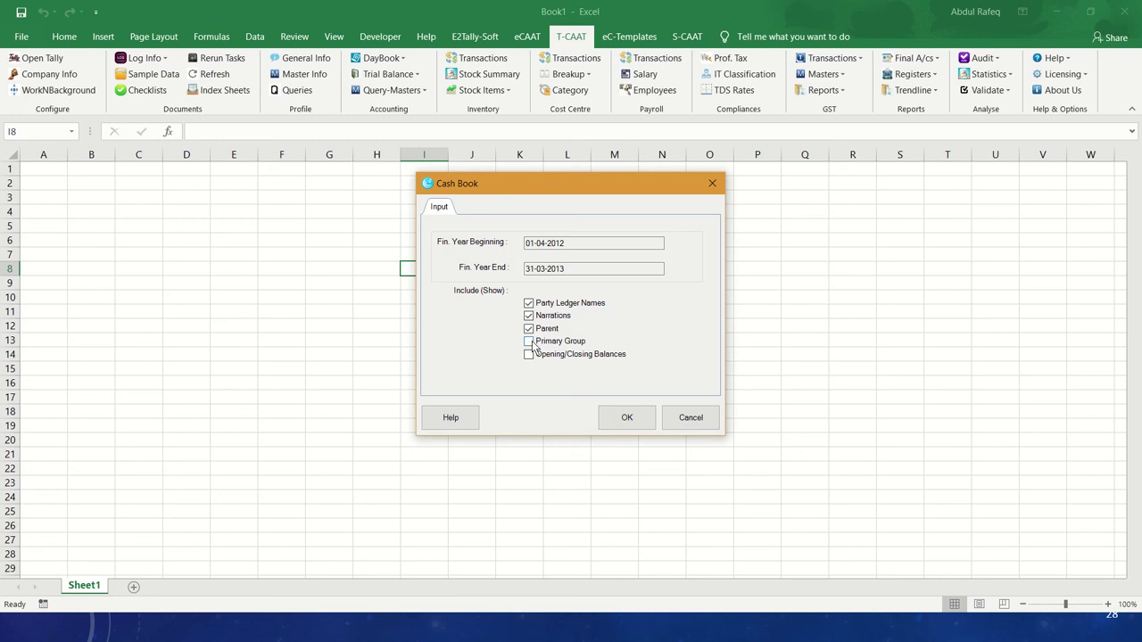
pyautogui.click(613, 416)
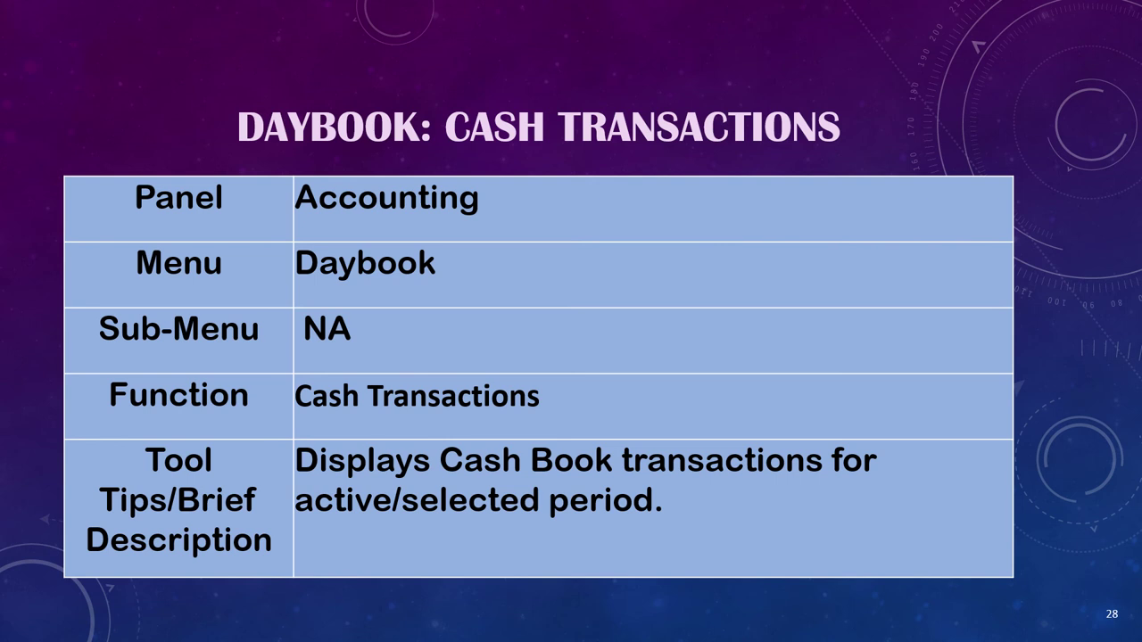
pyautogui.hotkey('alt', 'Tab')
pyautogui.hotkey('alt', 'Tab')
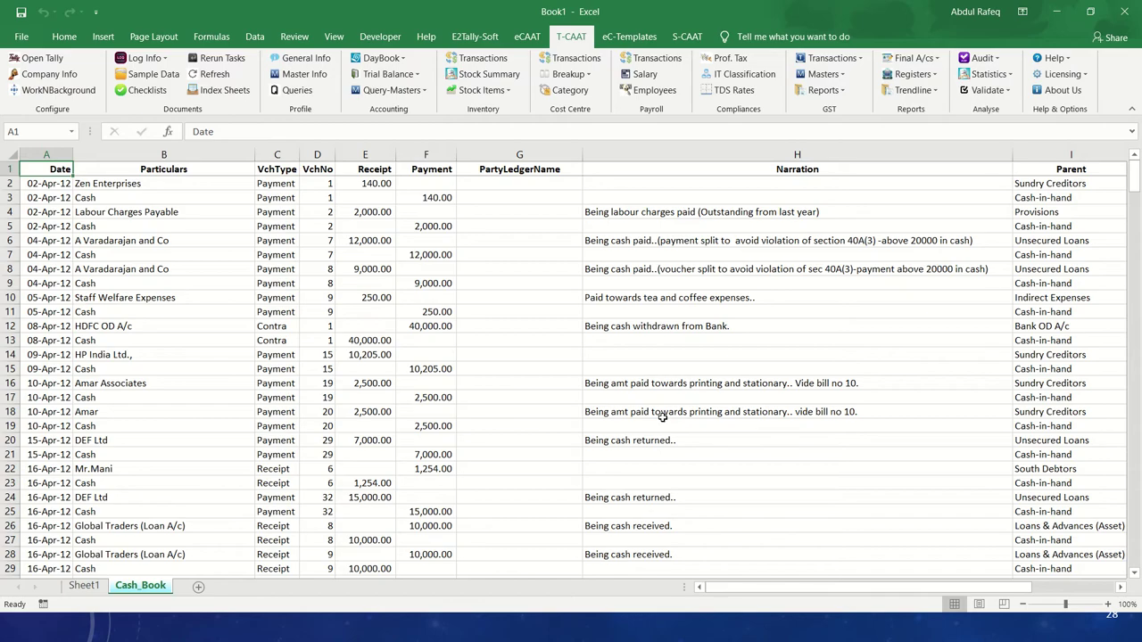
# Examine the imported cash transactions in the Cash_Book sheet, from the particulars across to the Parent and PrimaryGroup columns.
pyautogui.click(228, 368)
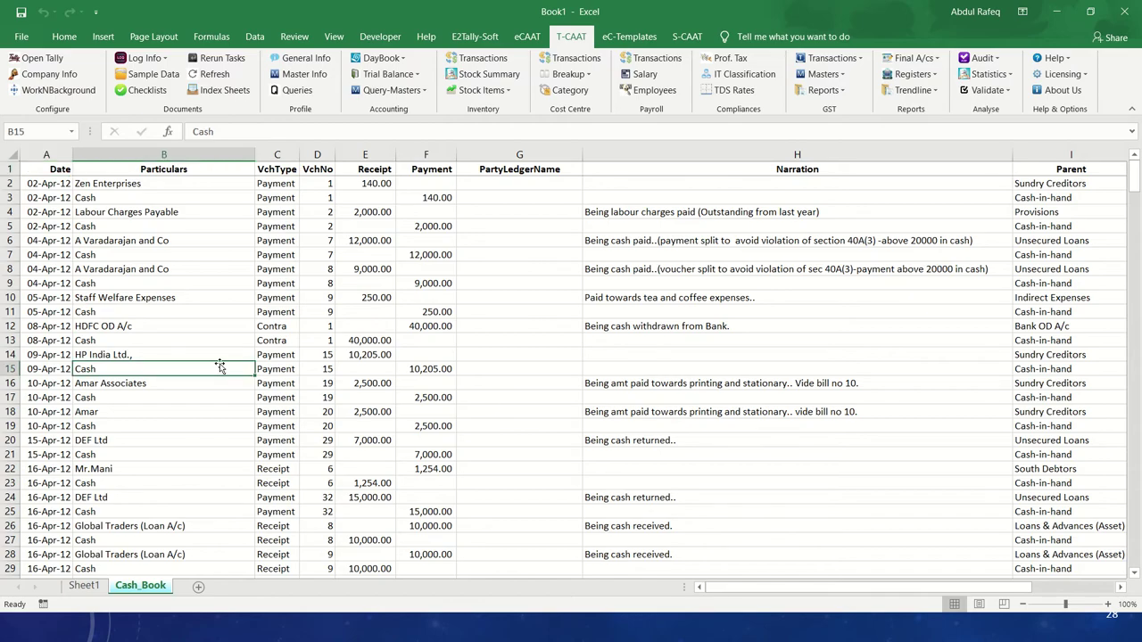
pyautogui.scroll(-3, 210, 365)
pyautogui.scroll(-5, 205, 374)
pyautogui.scroll(8, 206, 370)
pyautogui.click(471, 218)
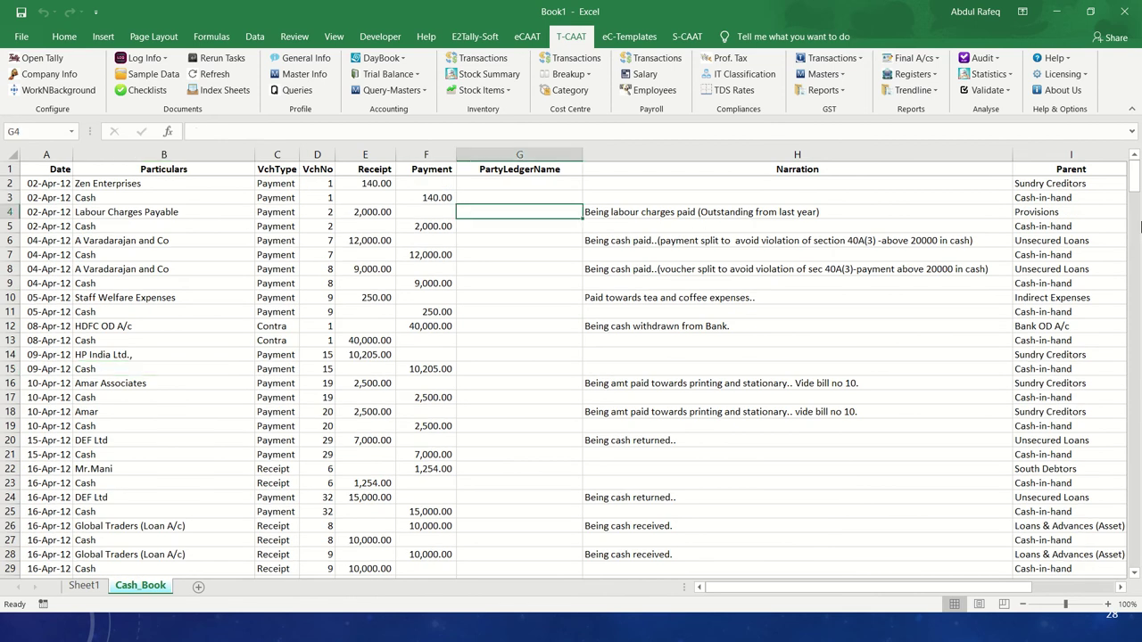
pyautogui.click(1065, 187)
pyautogui.press('Right')
pyautogui.press('Right')
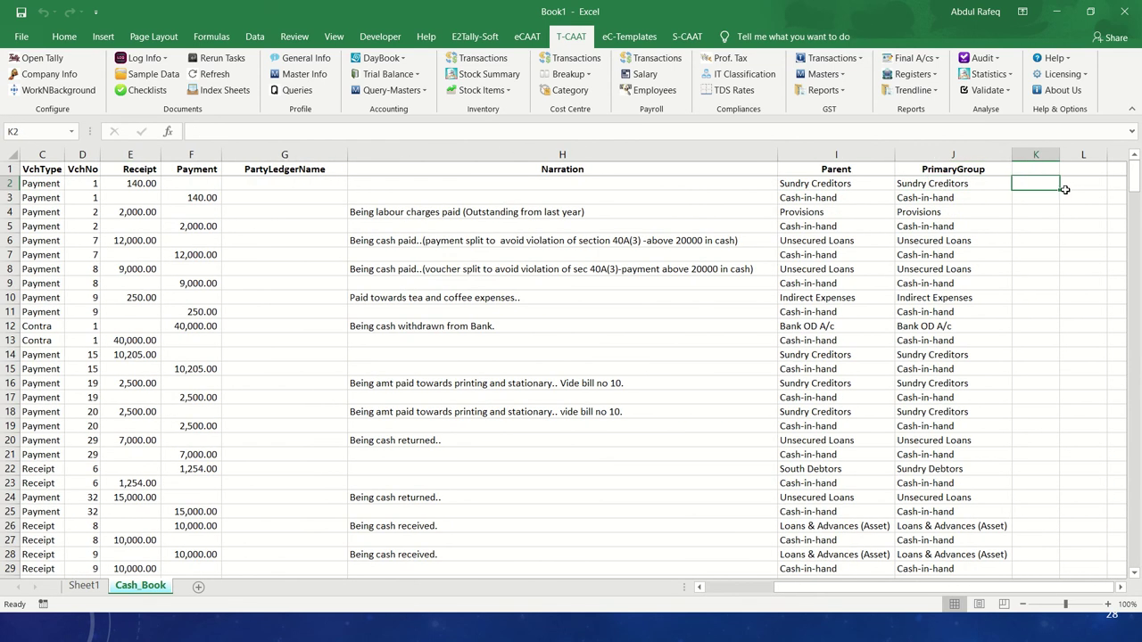
pyautogui.press('Left')
pyautogui.press('Home')
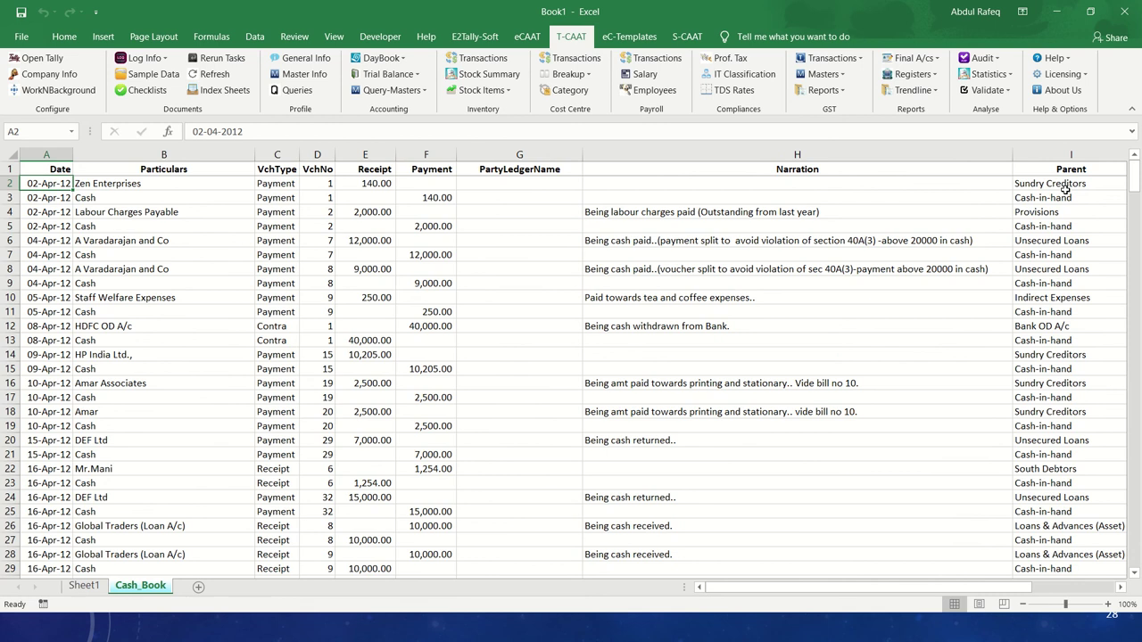
pyautogui.click(585, 282)
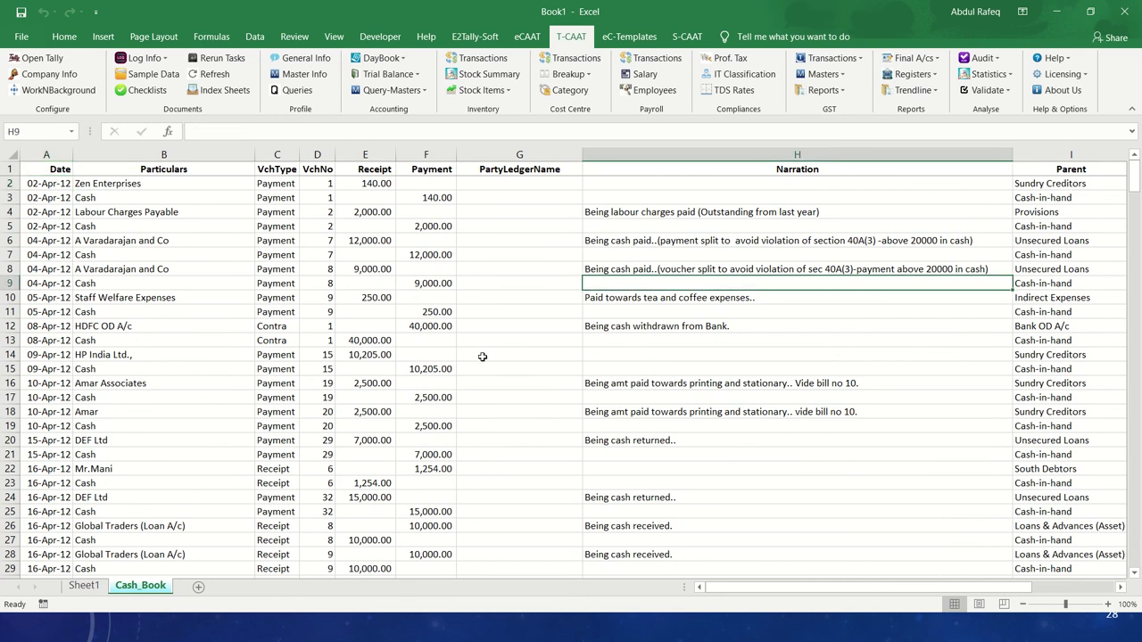
# Switch to the PowerPoint slide show and advance to slide 30, which describes the Bank Transactions function.
pyautogui.hotkey('alt', 'Tab')
pyautogui.click(483, 363)
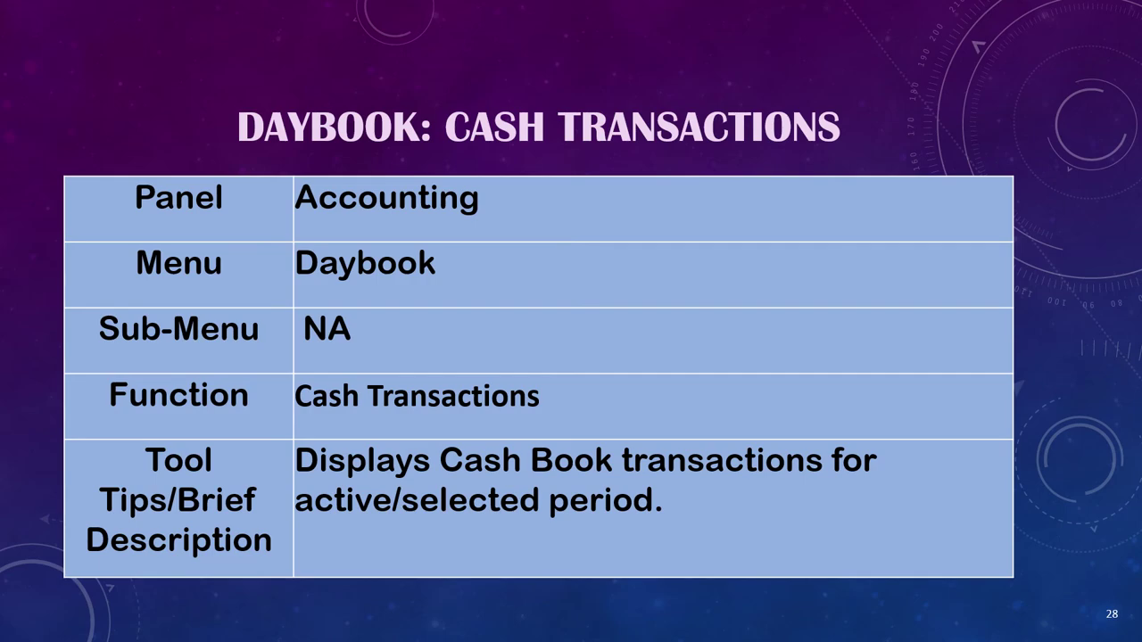
pyautogui.press('Right')
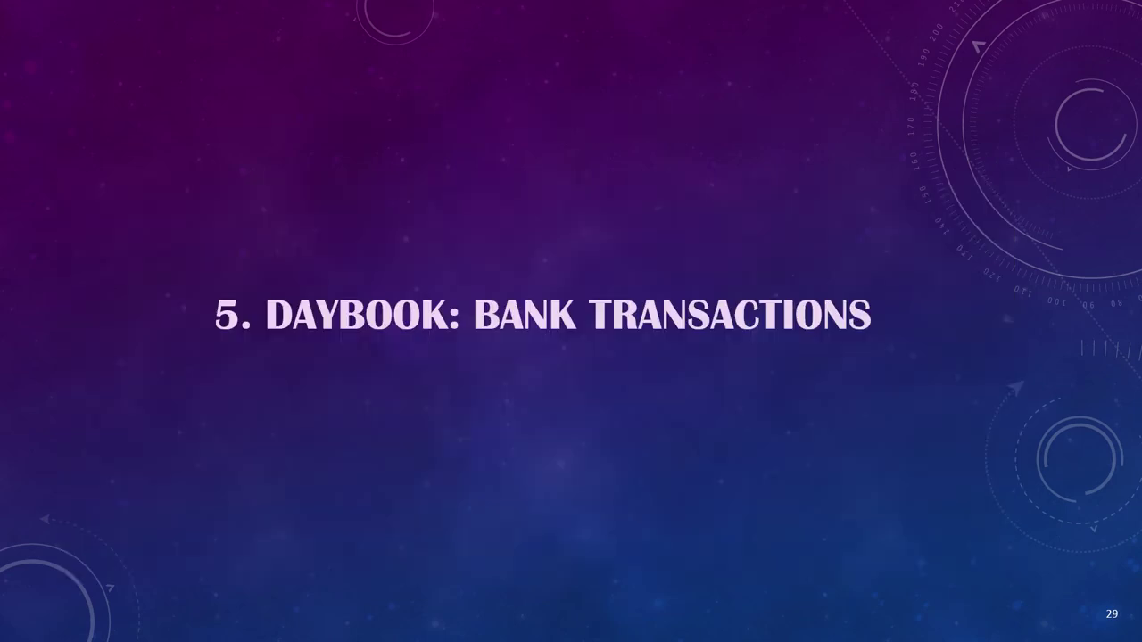
pyautogui.press('Right')
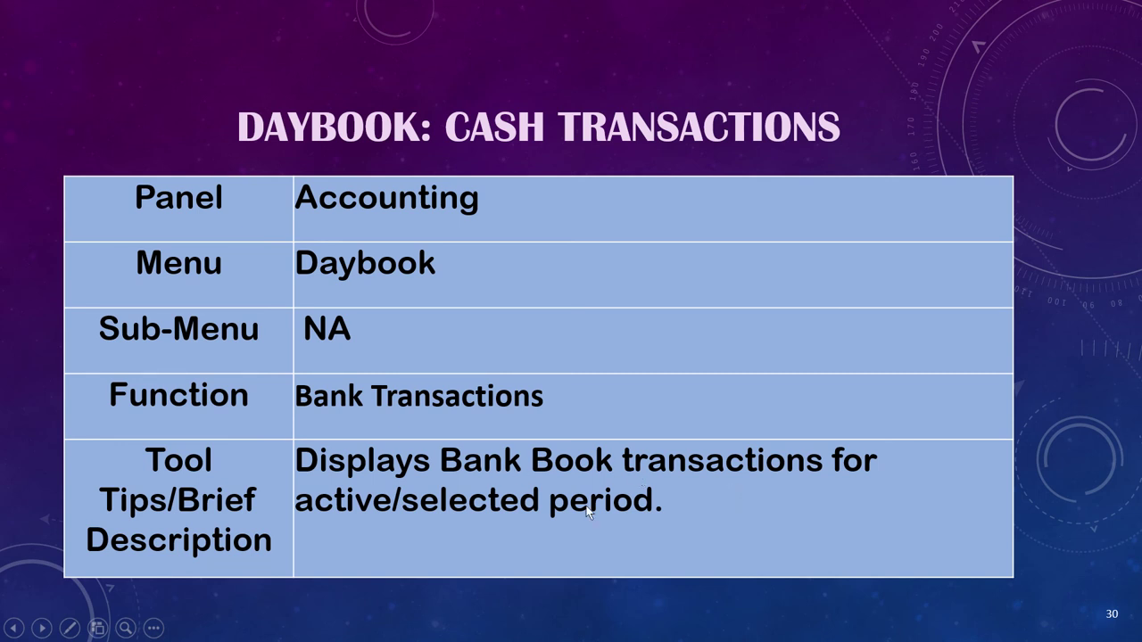
# Return to Excel and import the T-CAAT bank book for 01-04-2012 to 31-03-2013 with Narrations and Party Ledger Names included.
pyautogui.hotkey('alt', 'Tab')
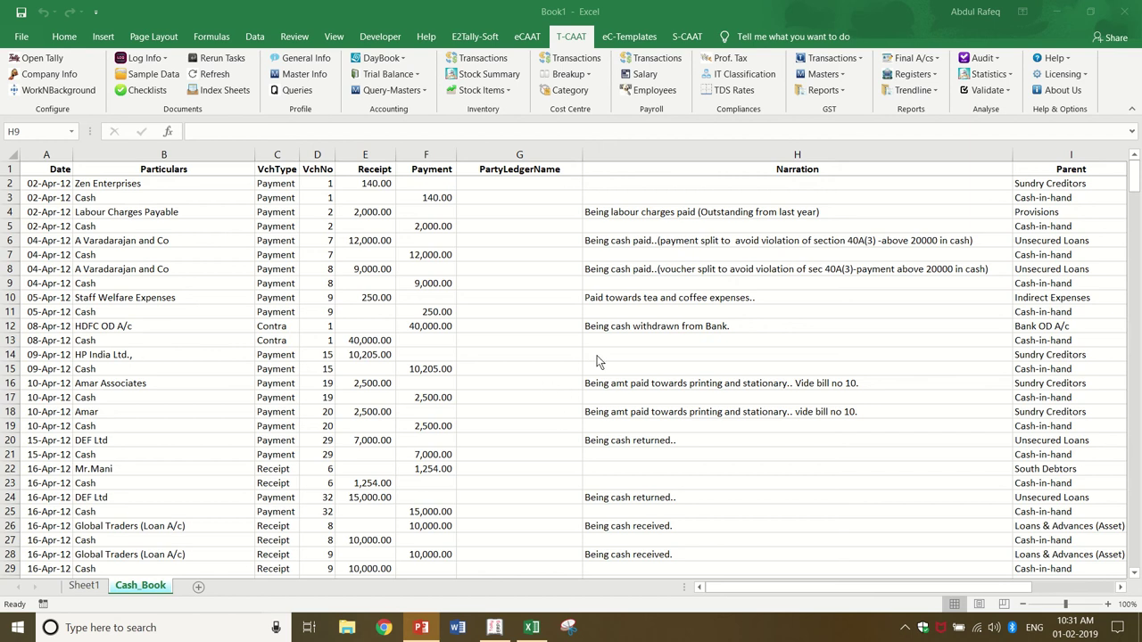
pyautogui.click(593, 283)
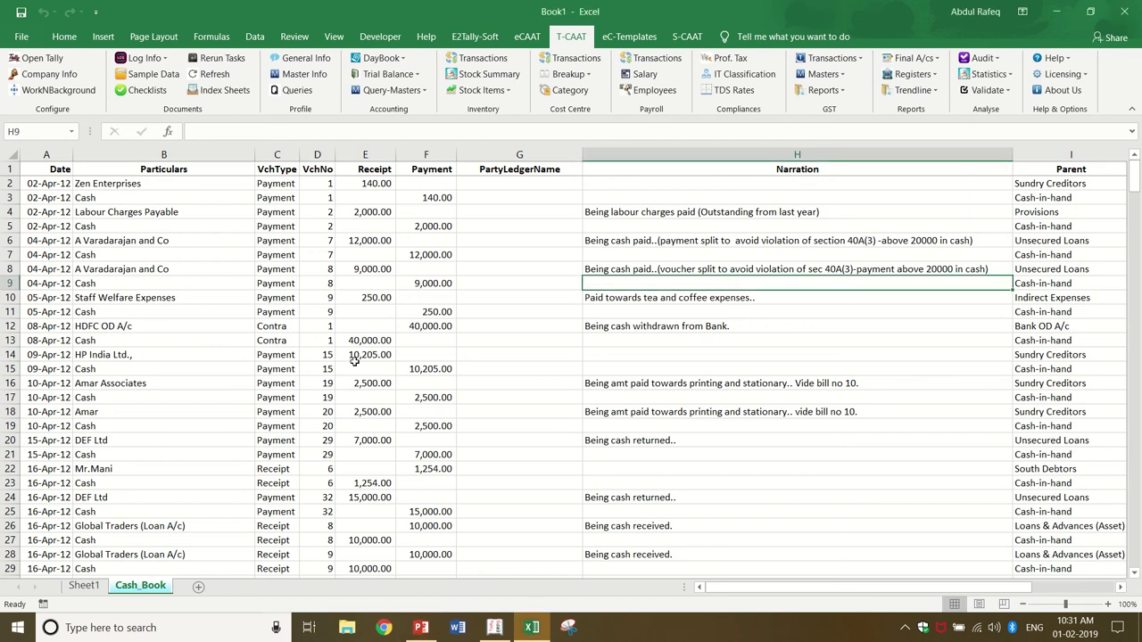
pyautogui.click(390, 59)
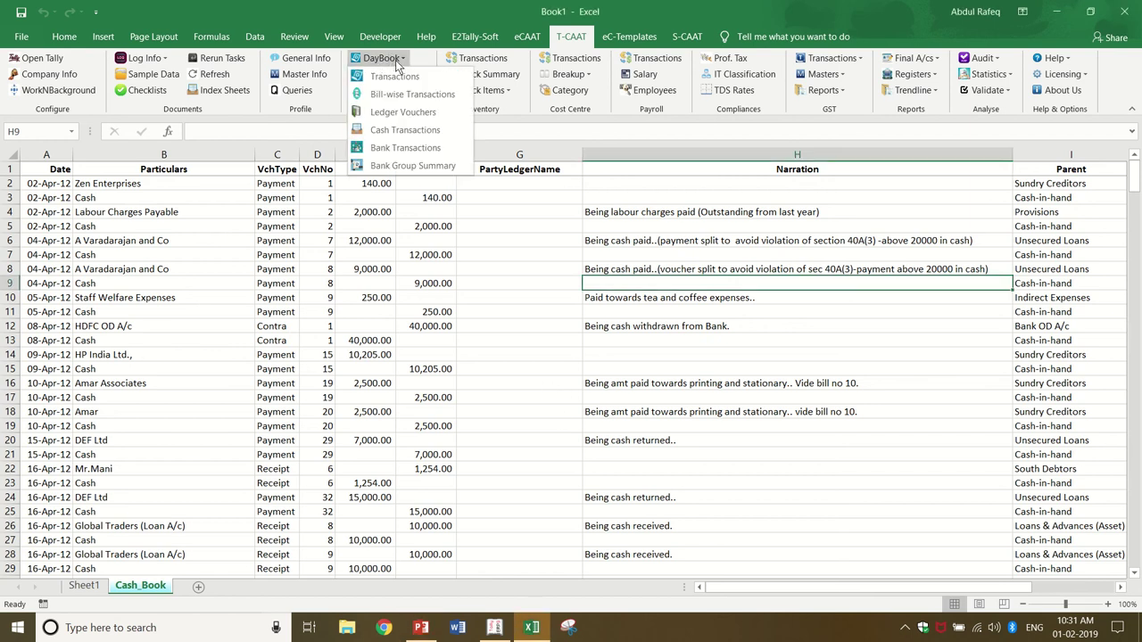
pyautogui.click(396, 150)
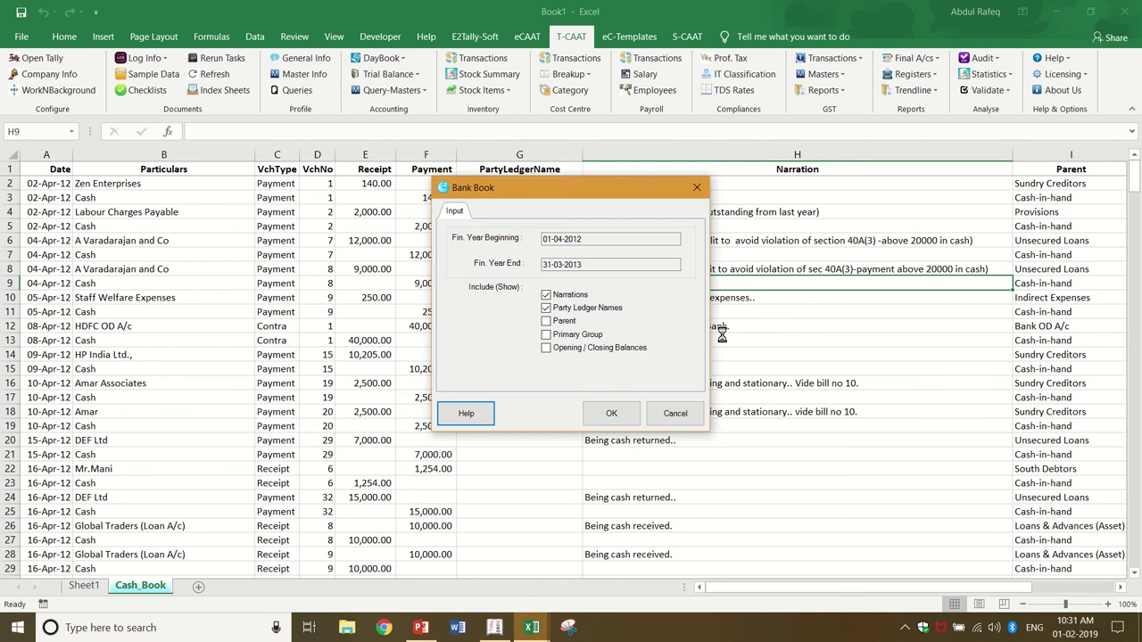
pyautogui.click(611, 414)
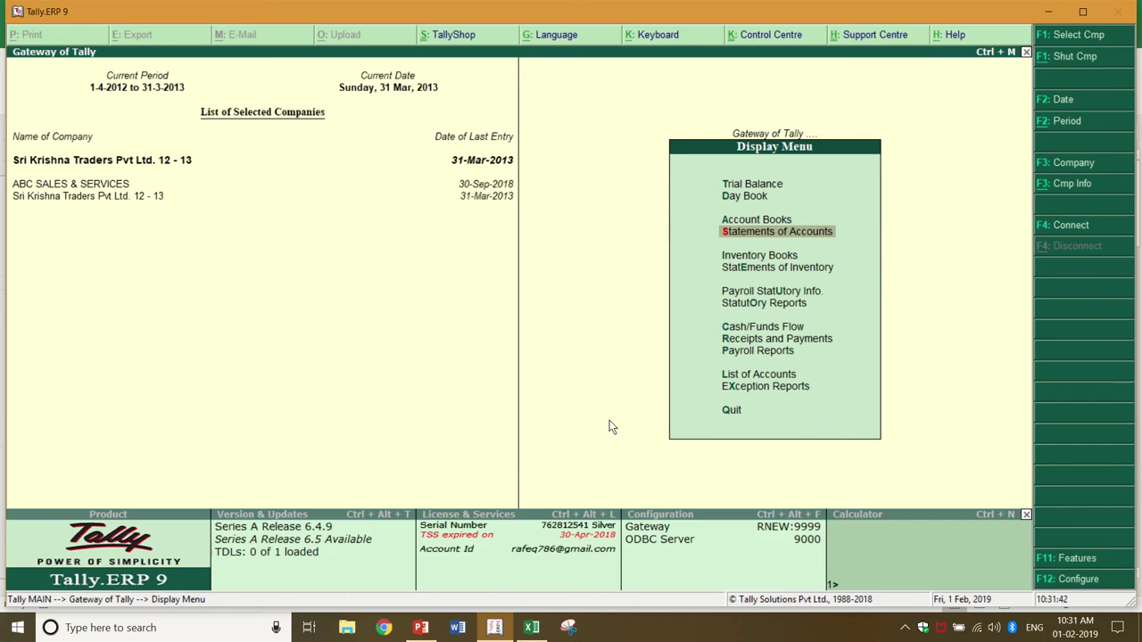
pyautogui.hotkey('alt', 'Tab')
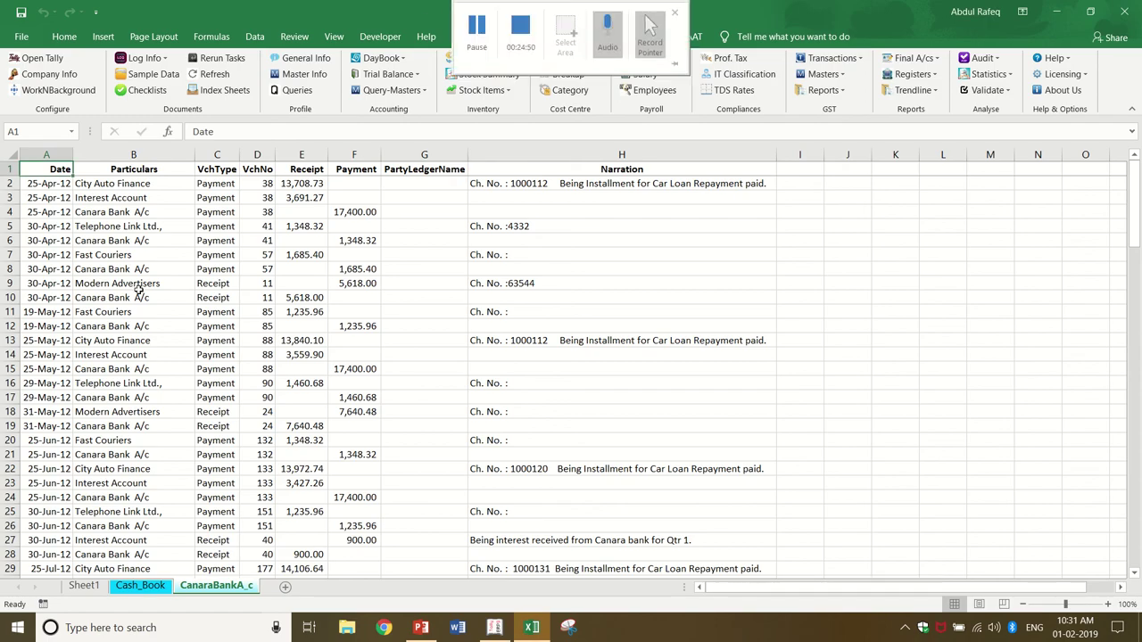
# Review the imported bank transactions through the last entry of the CanaraBankA_c sheet and back among the earlier rows.
pyautogui.click(102, 272)
pyautogui.scroll(-14, 103, 286)
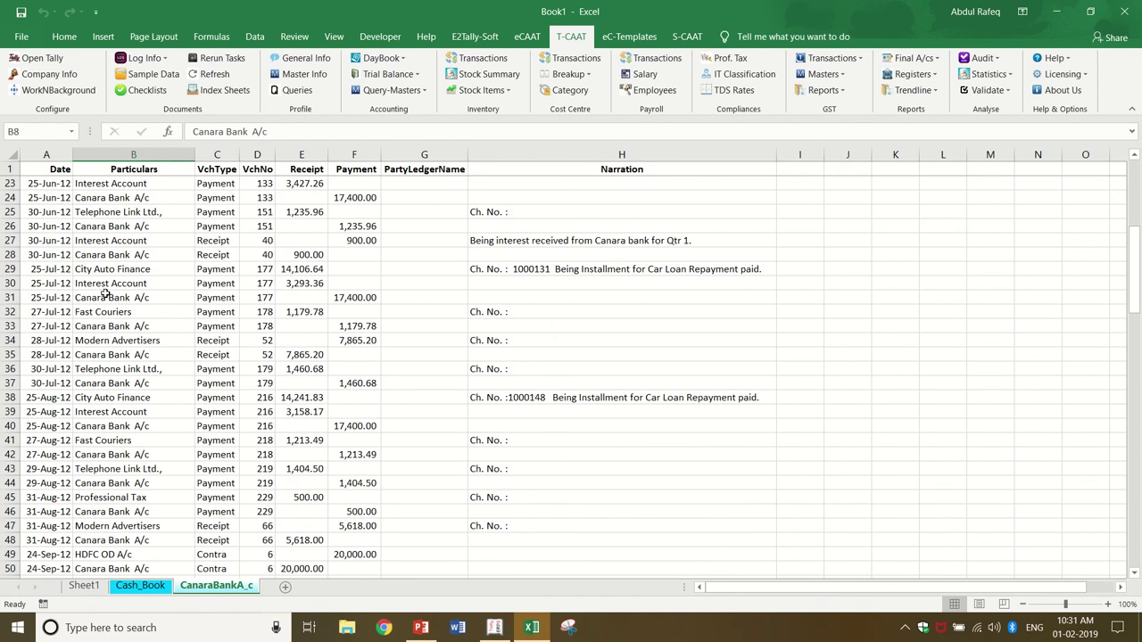
pyautogui.scroll(-20, 104, 296)
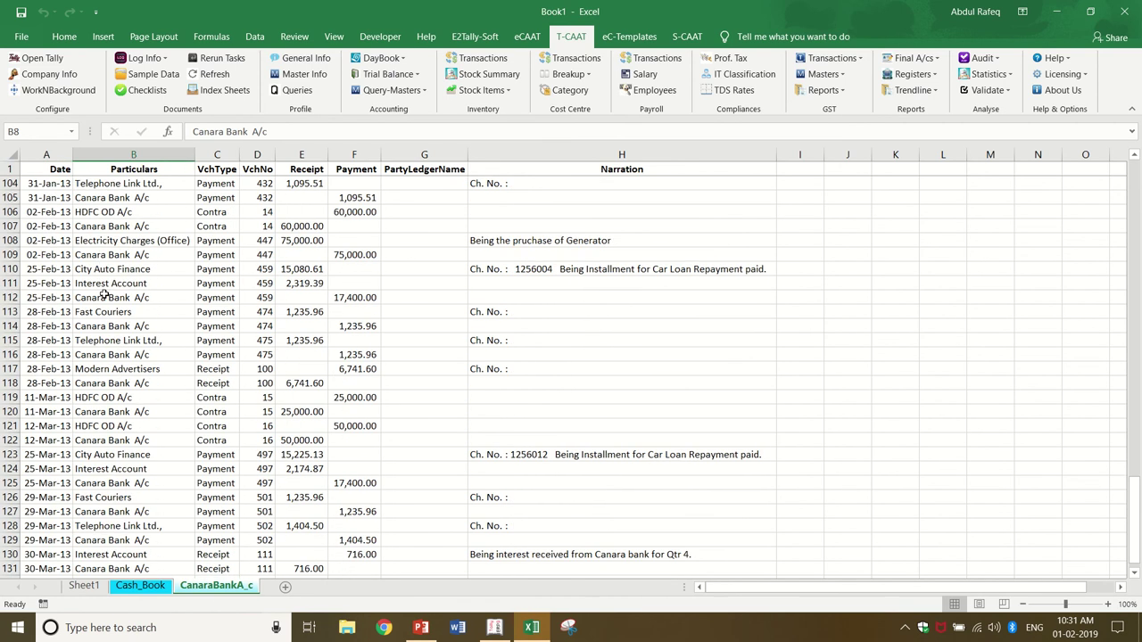
pyautogui.scroll(-2, 104, 299)
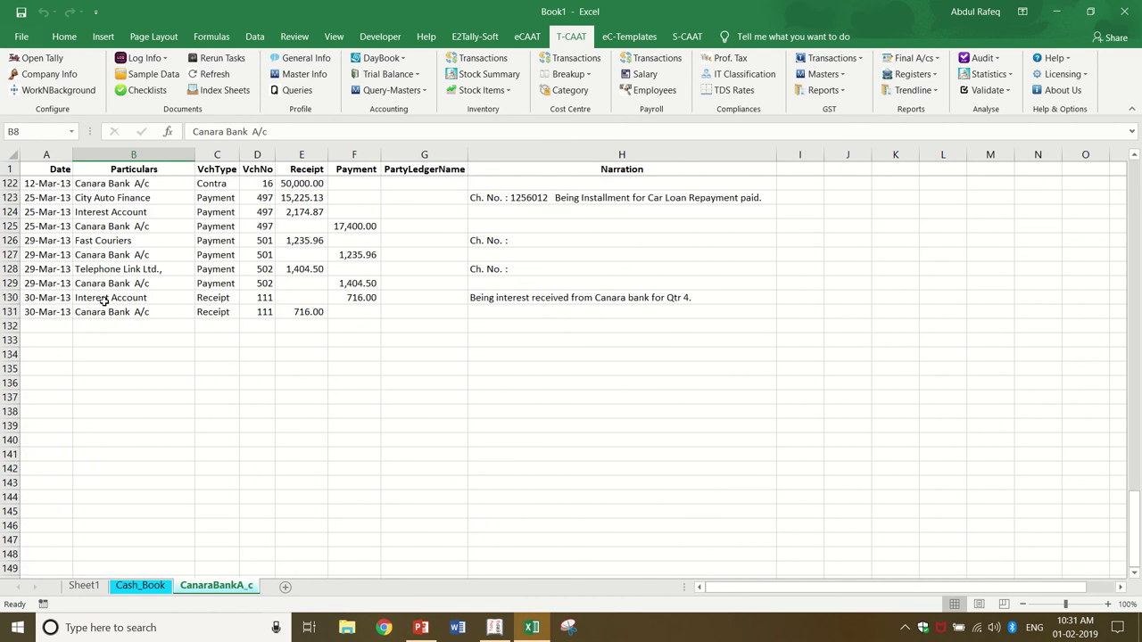
pyautogui.hotkey('ctrl', 'Home')
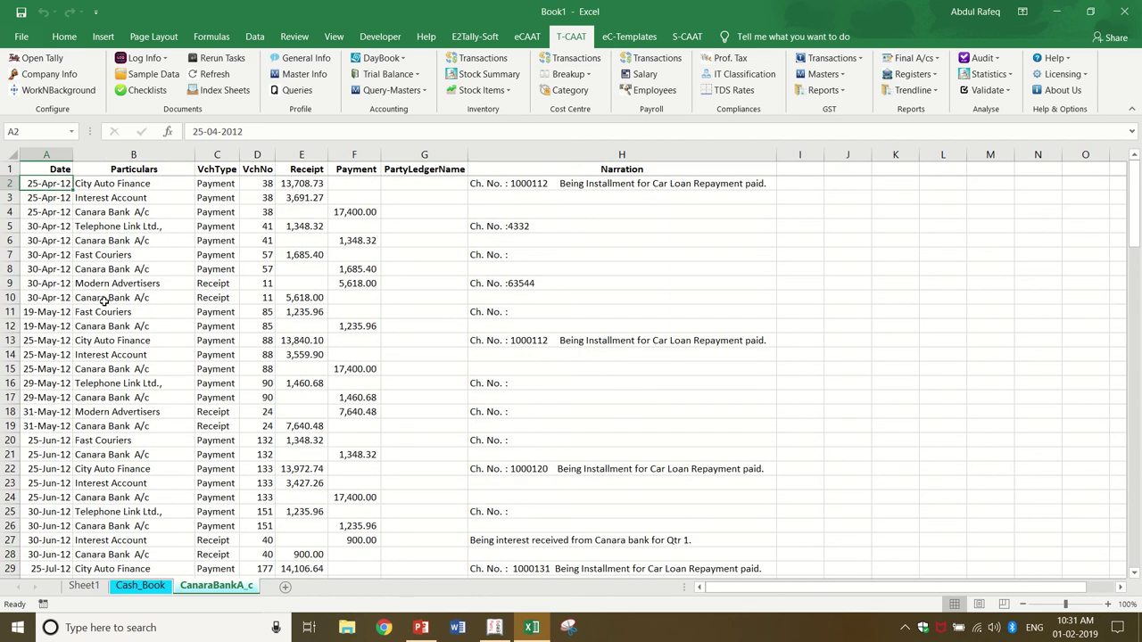
pyautogui.click(148, 234)
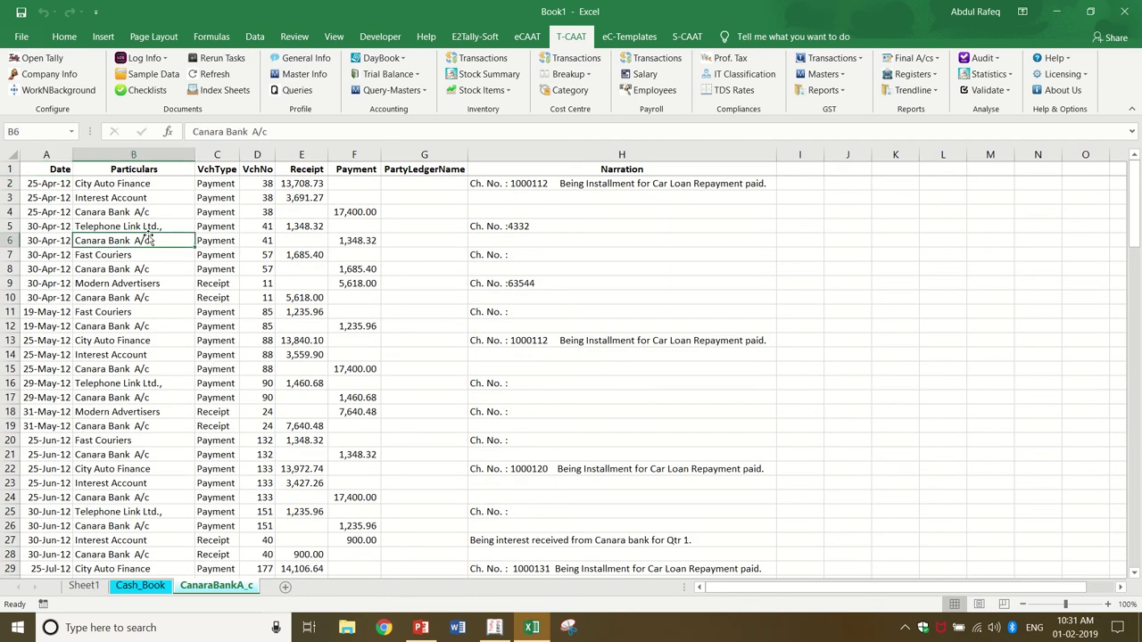
pyautogui.scroll(-6, 132, 190)
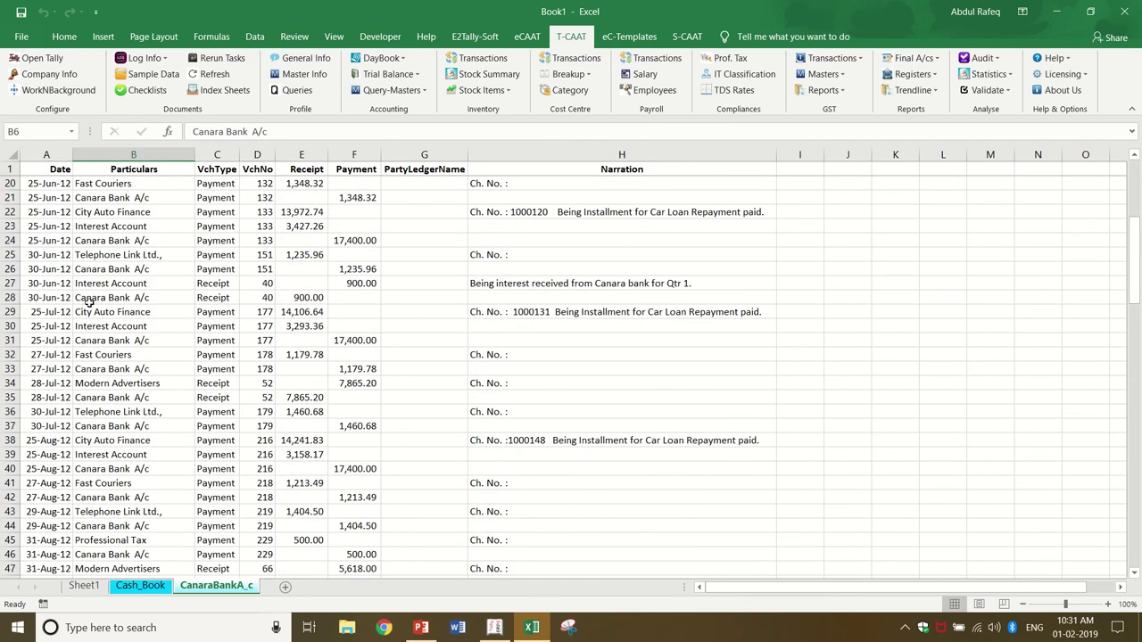
pyautogui.click(308, 335)
# Switch to PowerPoint, resume the slide show from slide 30 and advance to the Inventory: Transactions description slide.
pyautogui.hotkey('alt', 'Tab')
pyautogui.hotkey('alt', 'Tab')
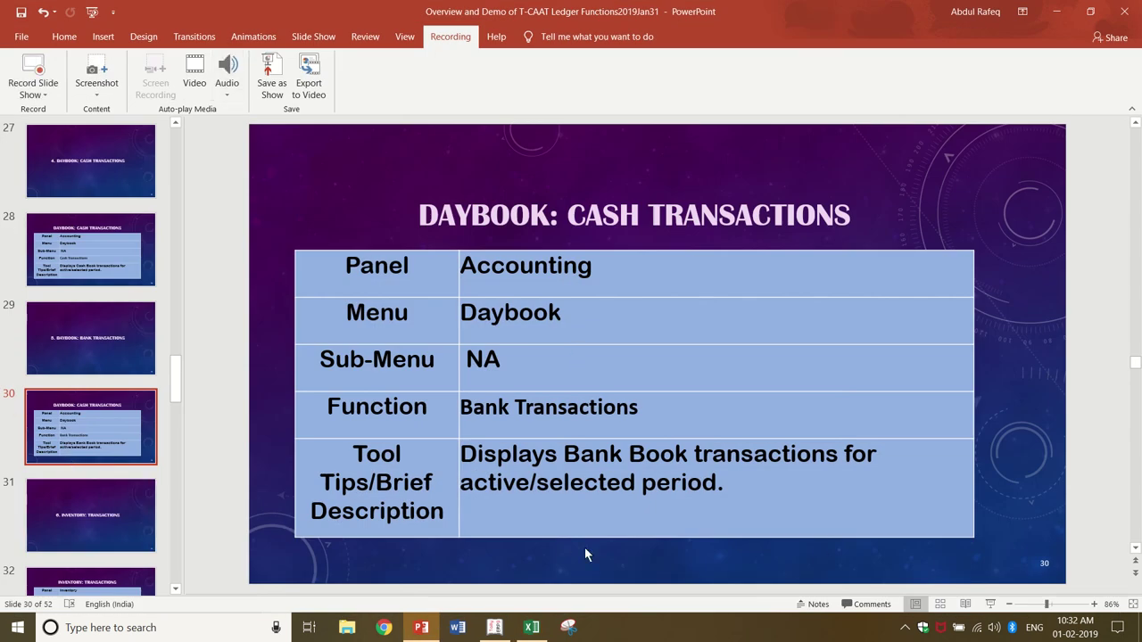
pyautogui.click(990, 604)
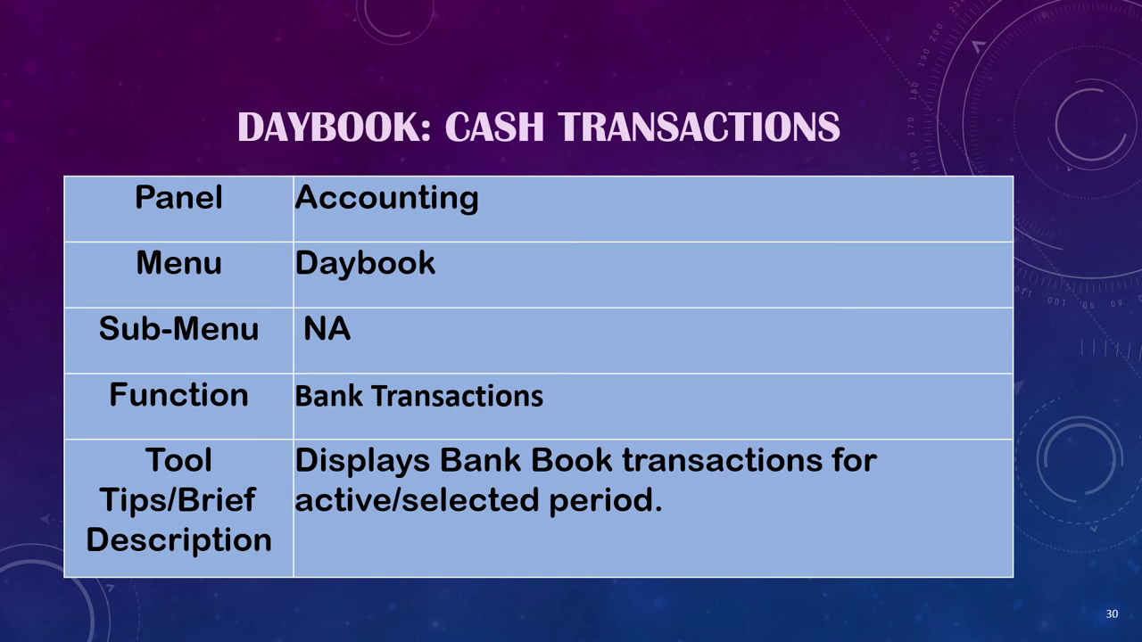
pyautogui.press('Right')
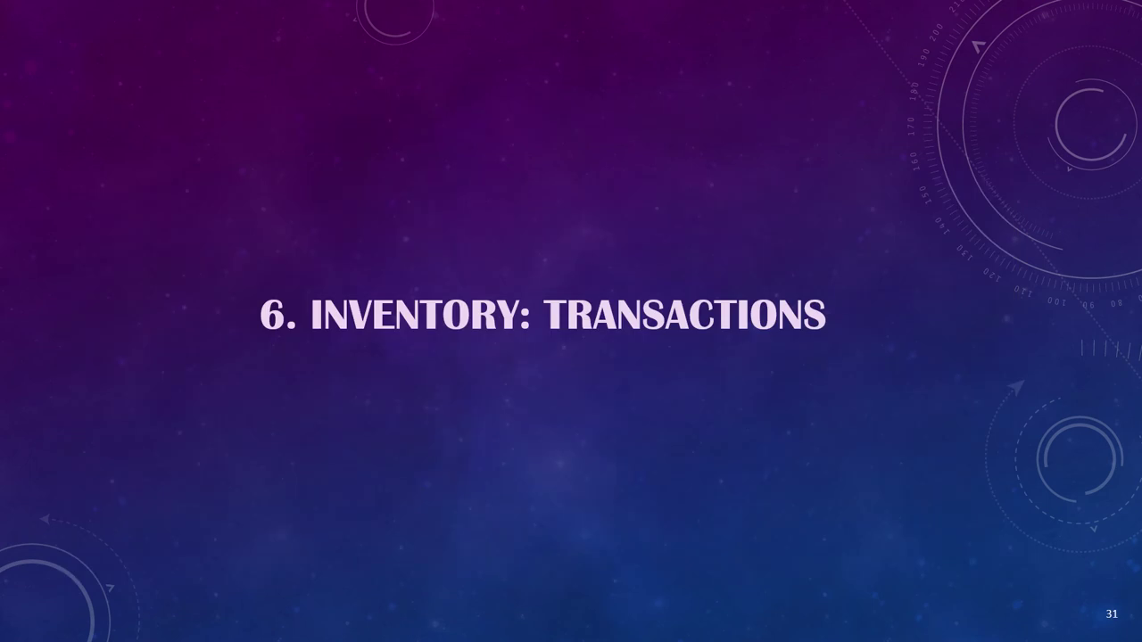
pyautogui.press('Right')
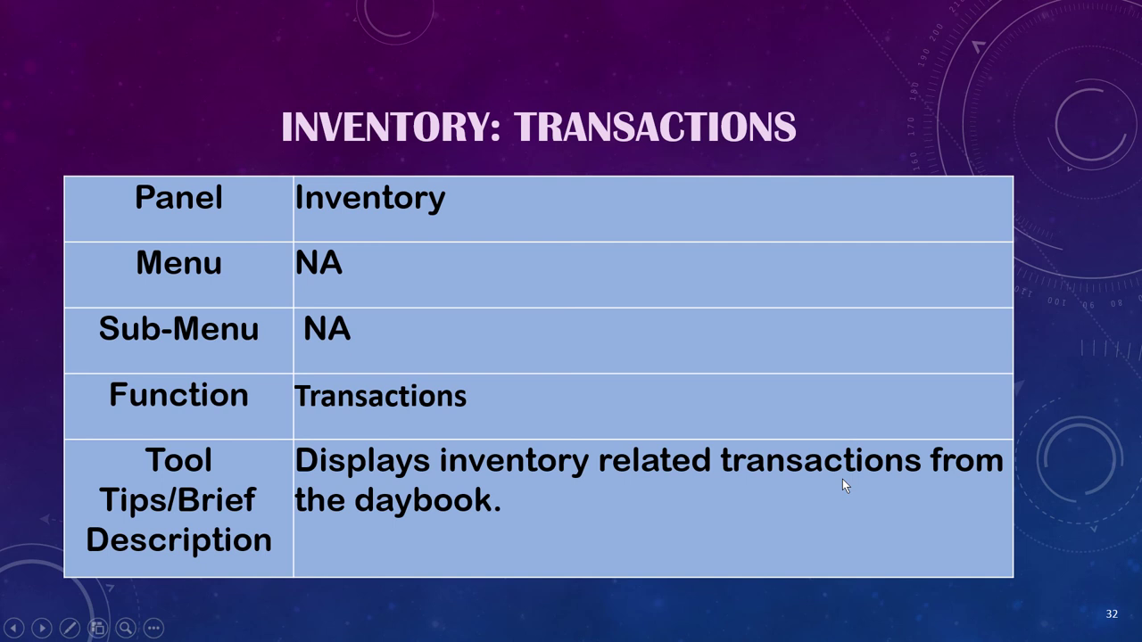
# Switch back to the Book1 workbook in Excel and start the T-CAAT Inventory Transactions function.
pyautogui.hotkey('alt', 'Tab')
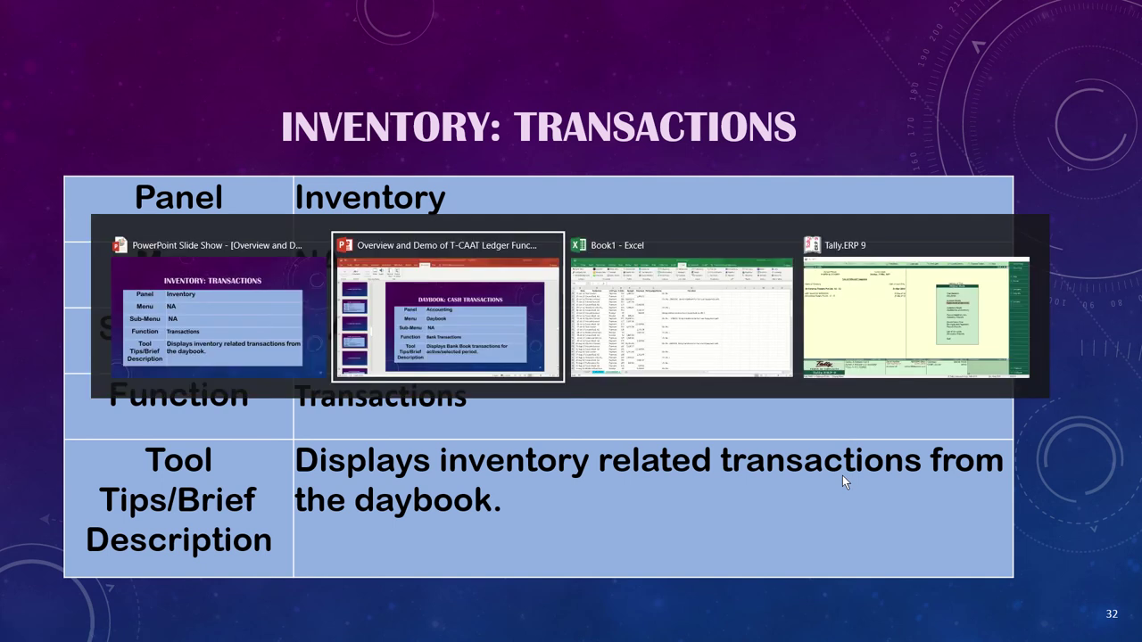
pyautogui.hotkey('alt', 'Tab')
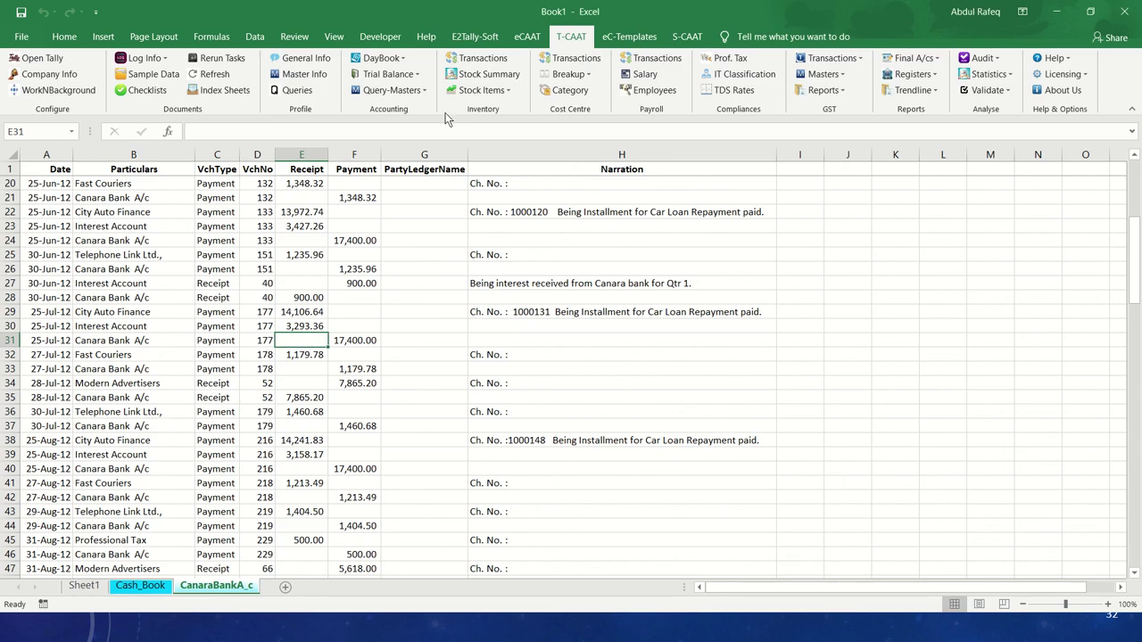
pyautogui.click(402, 59)
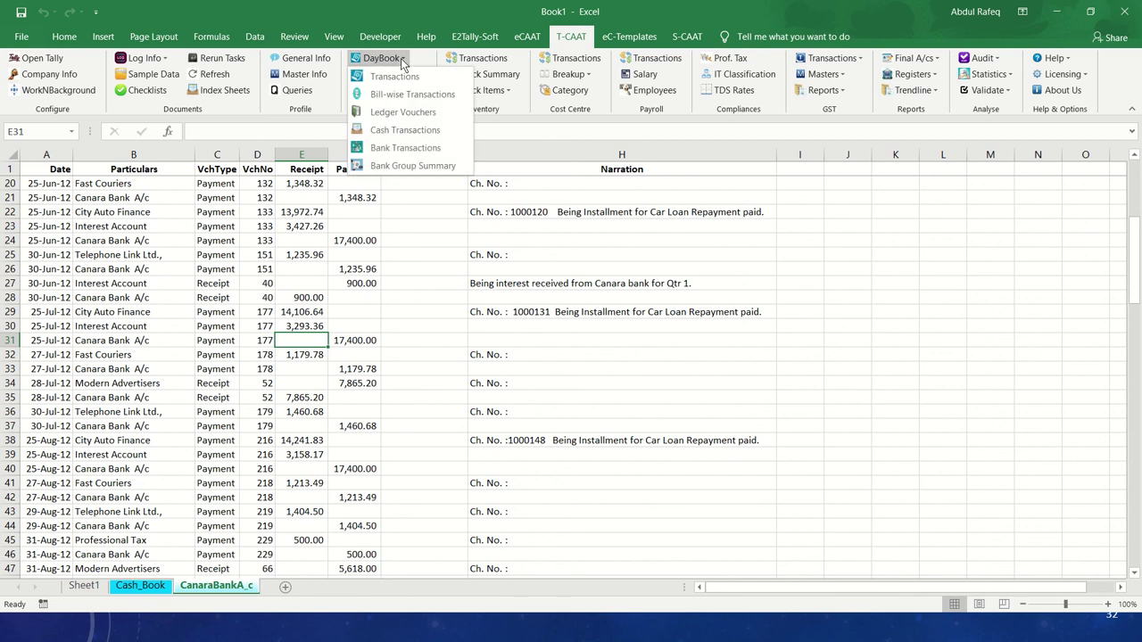
pyautogui.click(633, 388)
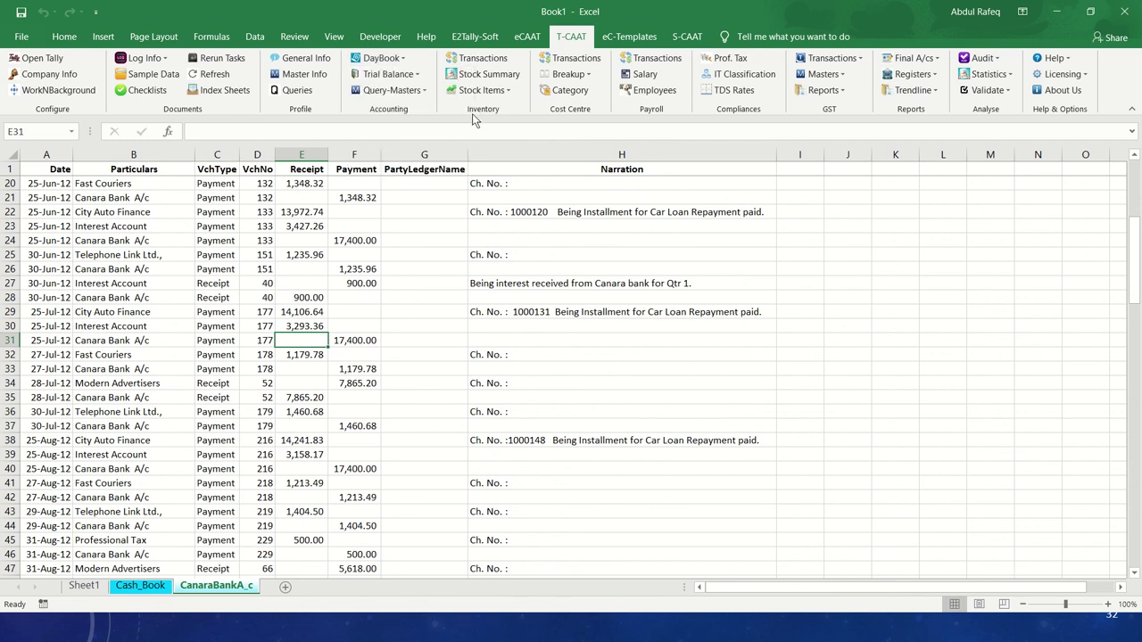
pyautogui.click(485, 59)
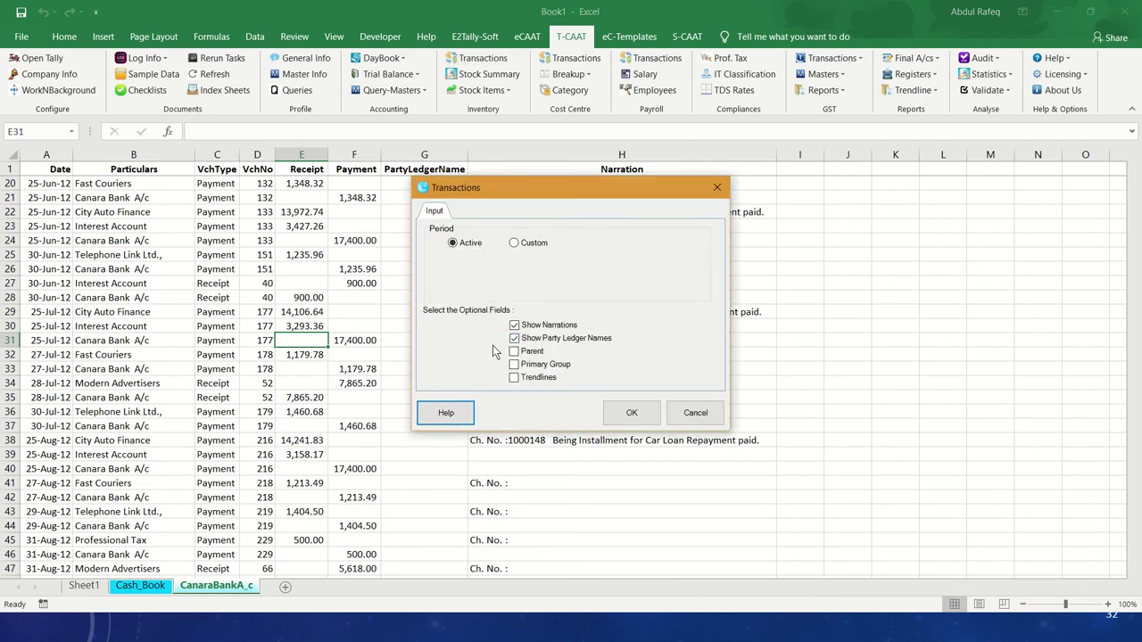
# Import inventory transactions for the custom period 01-03-2013 to 31-03-2013, showing Party Ledger Names but excluding Narrations.
pyautogui.click(514, 325)
pyautogui.click(514, 243)
pyautogui.click(614, 268)
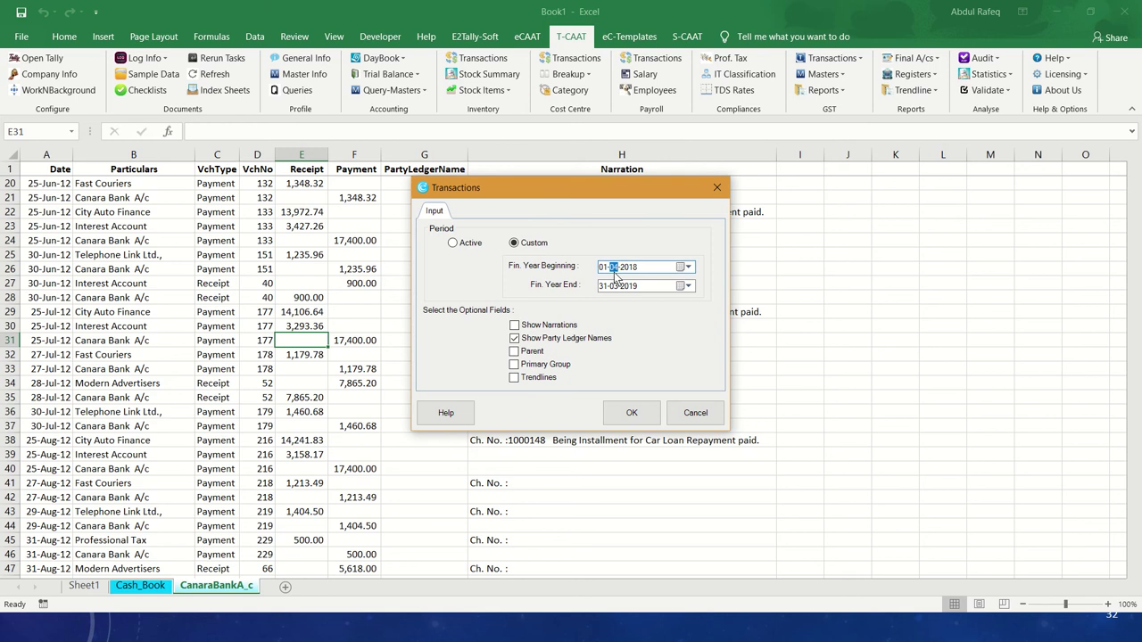
pyautogui.write('0313')
pyautogui.write('1')
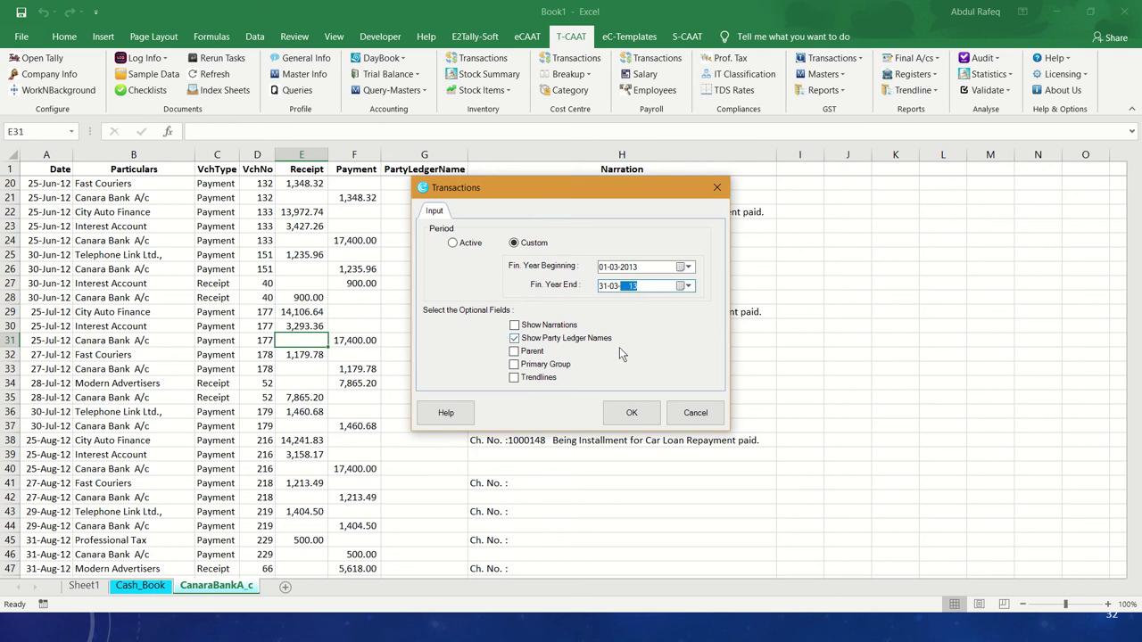
pyautogui.click(635, 412)
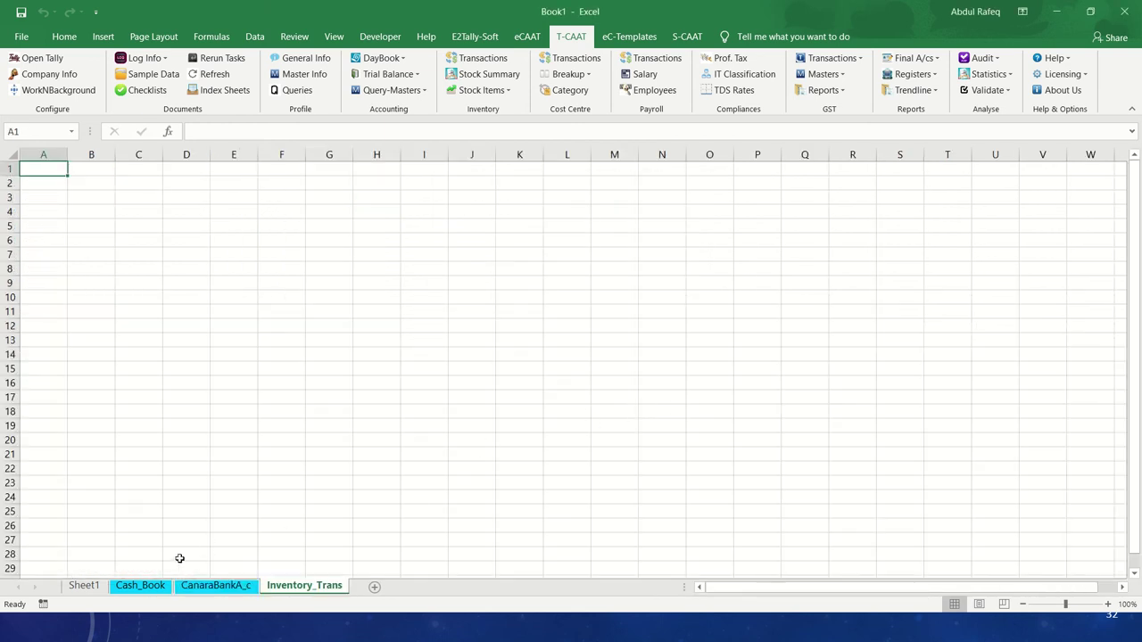
# Display the CanaraBankA_c sheet while the inventory import runs, and switch to the Tally.ERP 9 window.
pyautogui.click(217, 586)
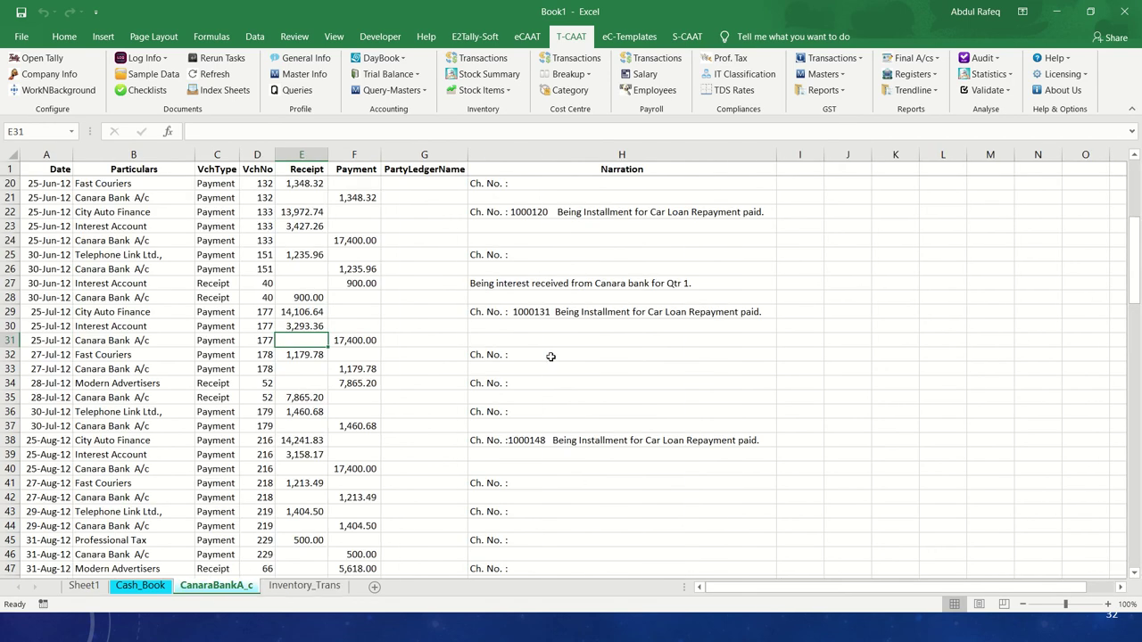
pyautogui.hotkey('alt', 'Tab')
pyautogui.hotkey('alt', 'Tab')
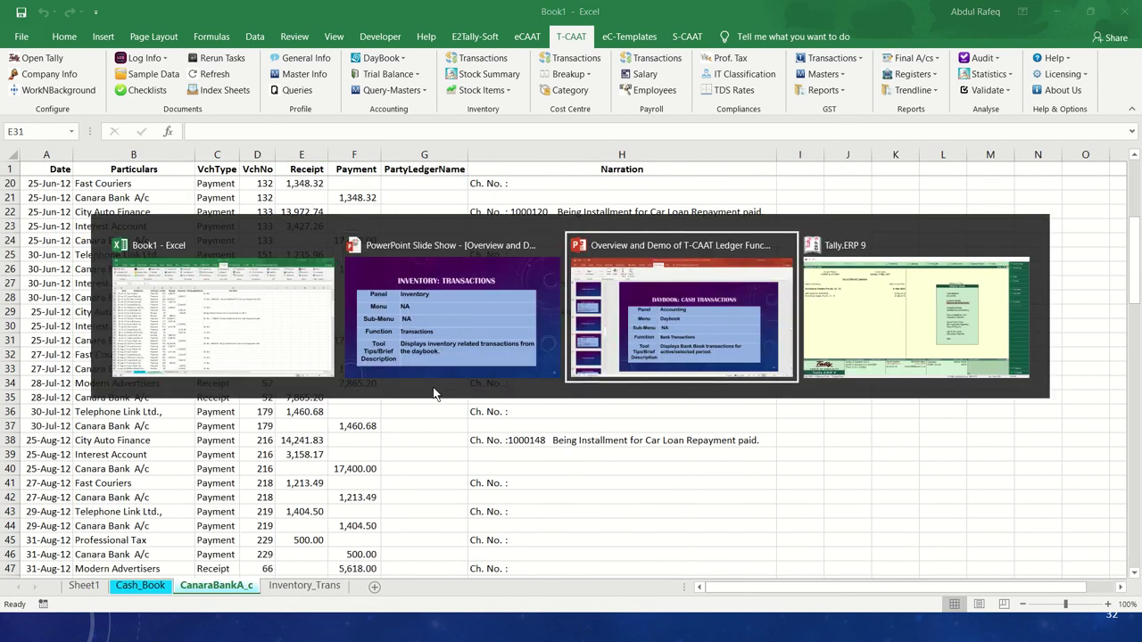
pyautogui.hotkey('alt', 'Tab')
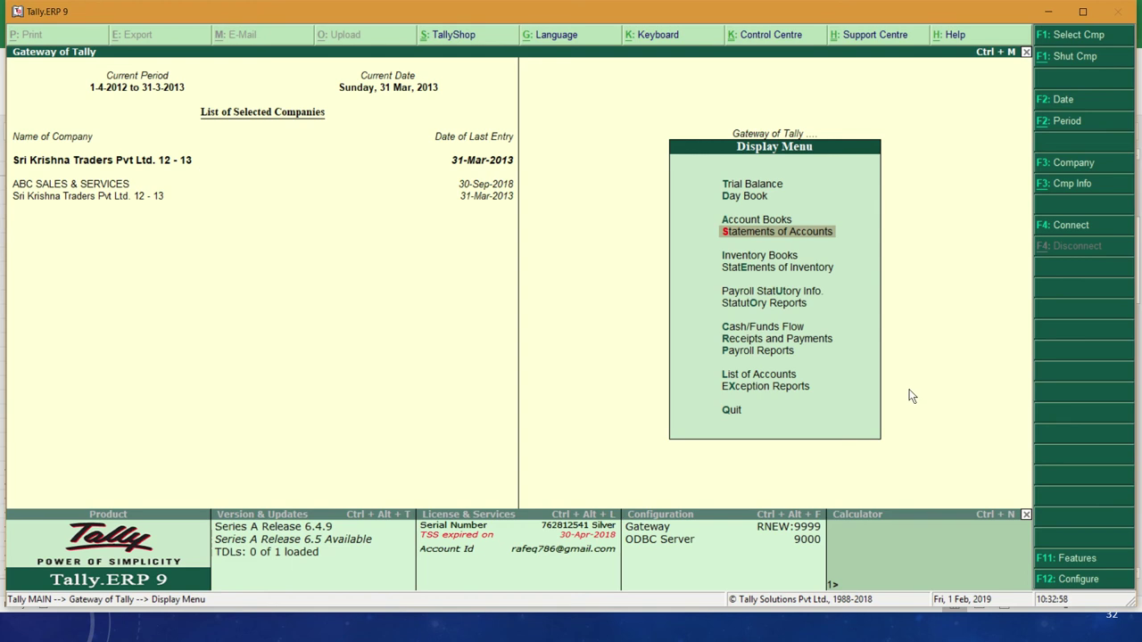
# Return to the Book1 workbook in Excel and run the T-CAAT Inventory Transactions import again, showing Party Ledger Names.
pyautogui.hotkey('alt', 'Tab')
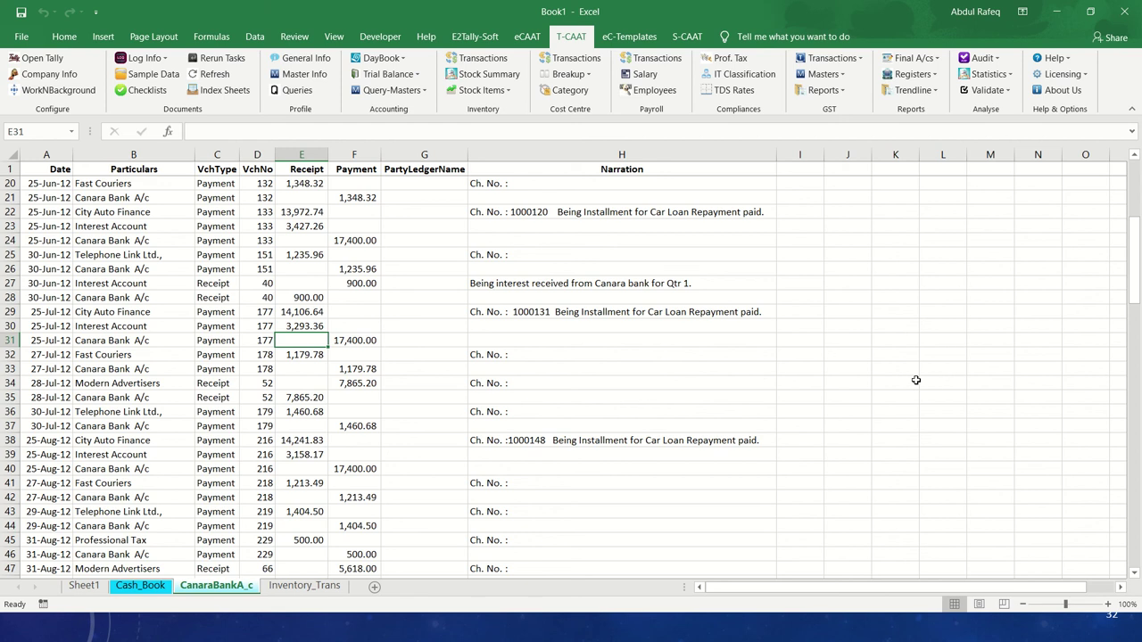
pyautogui.click(673, 367)
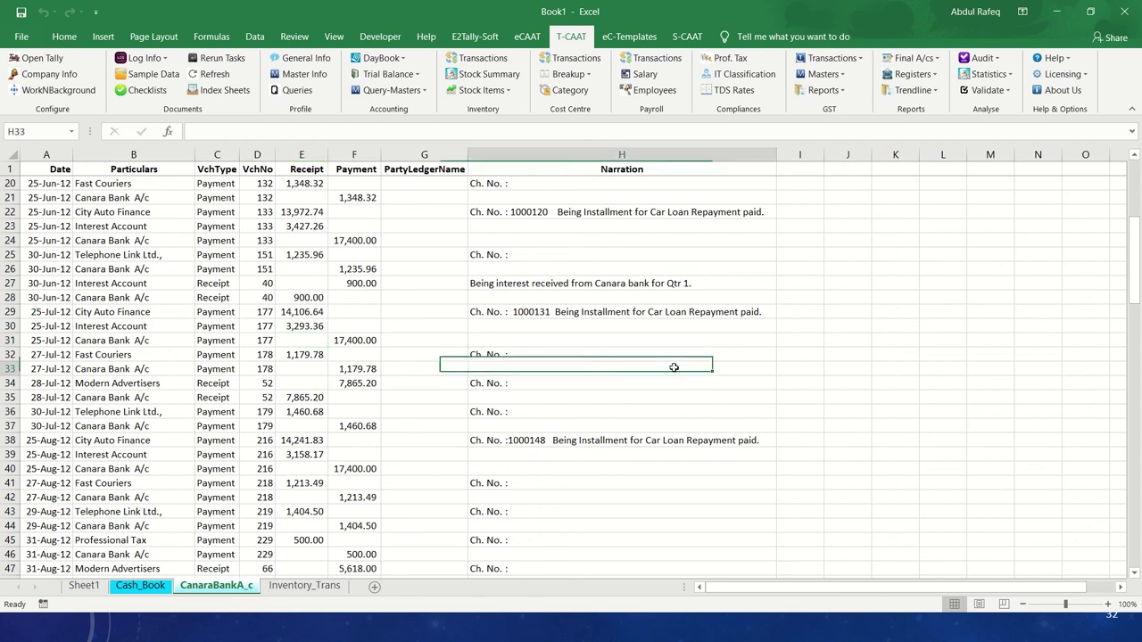
pyautogui.click(390, 380)
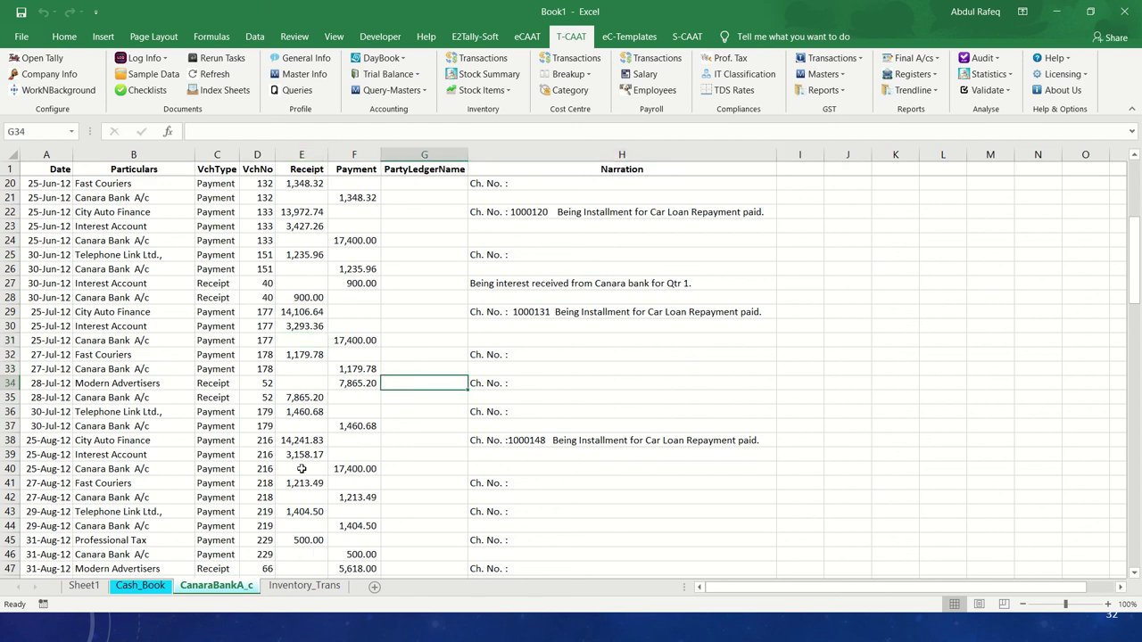
pyautogui.click(400, 265)
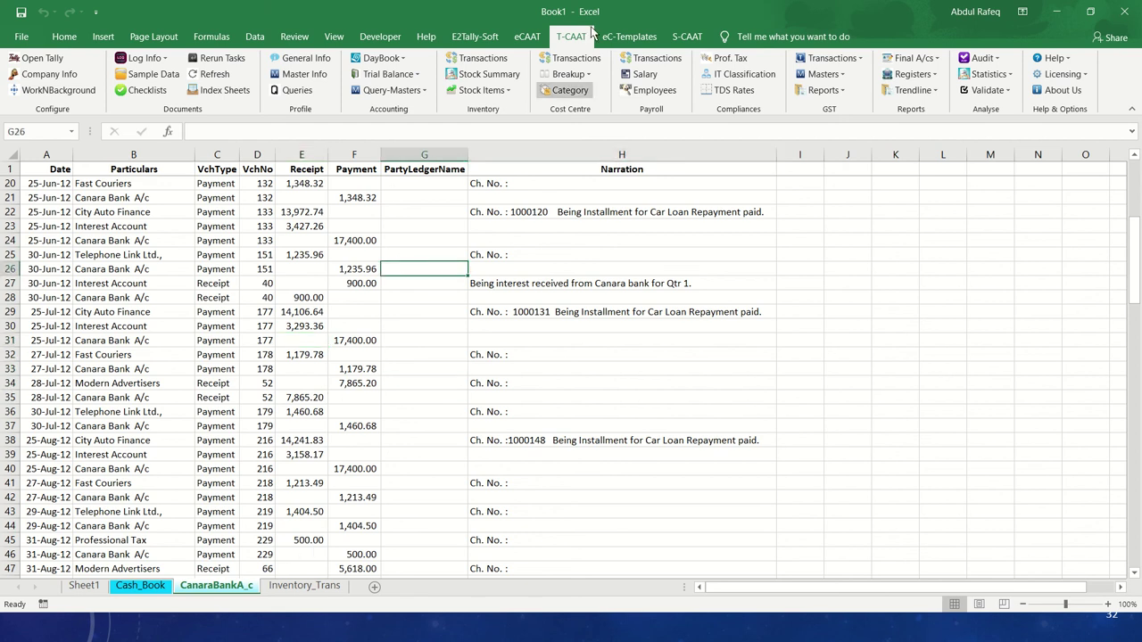
pyautogui.click(501, 61)
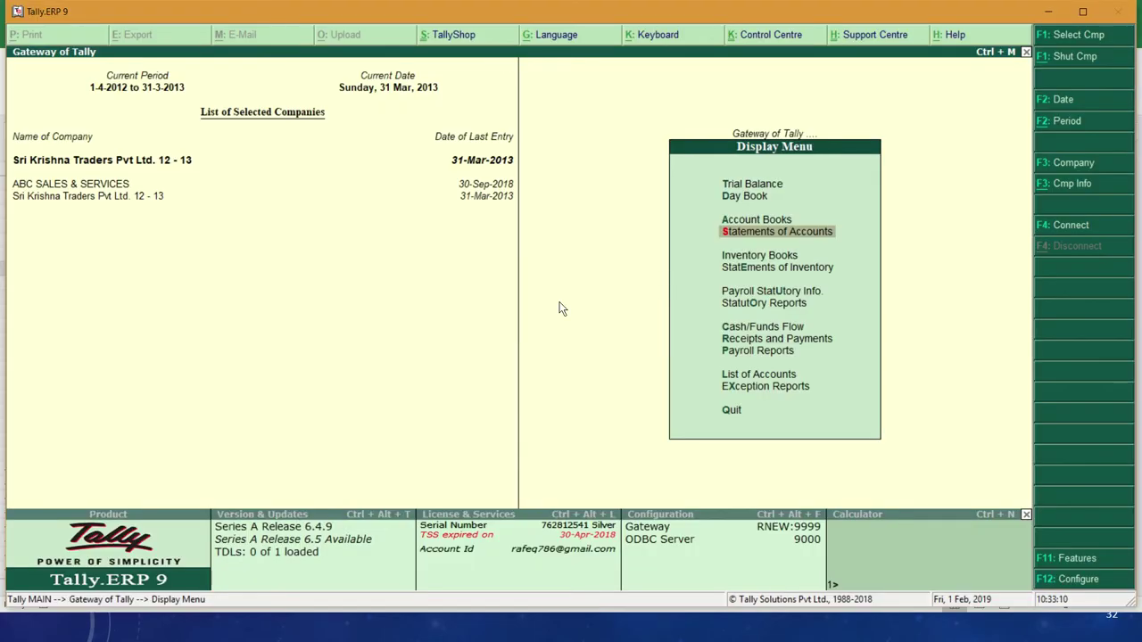
pyautogui.click(1050, 11)
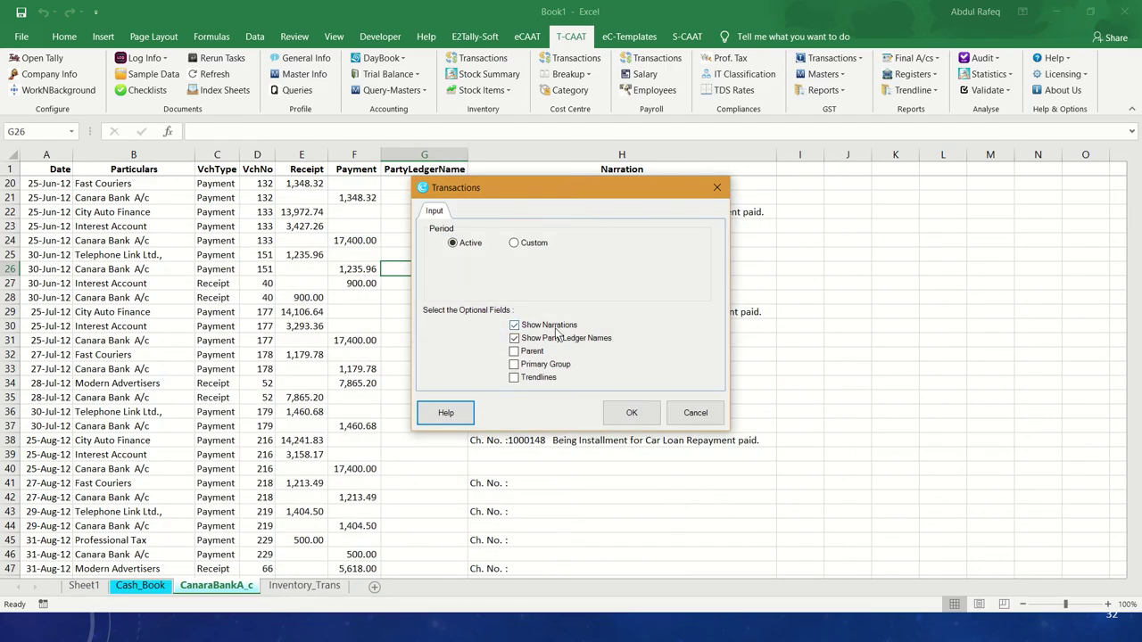
pyautogui.click(630, 414)
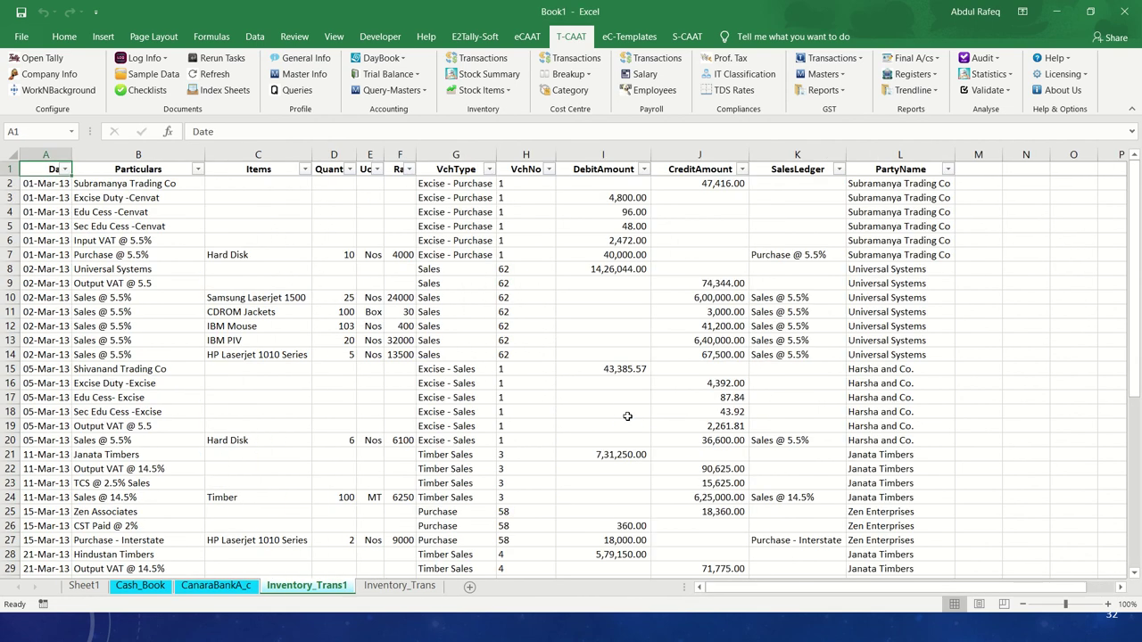
# Review the imported inventory transactions on the Inventory_Trans1 sheet, examining the particulars, items, quantities, rates and voucher types.
pyautogui.click(164, 297)
pyautogui.scroll(-5, 165, 299)
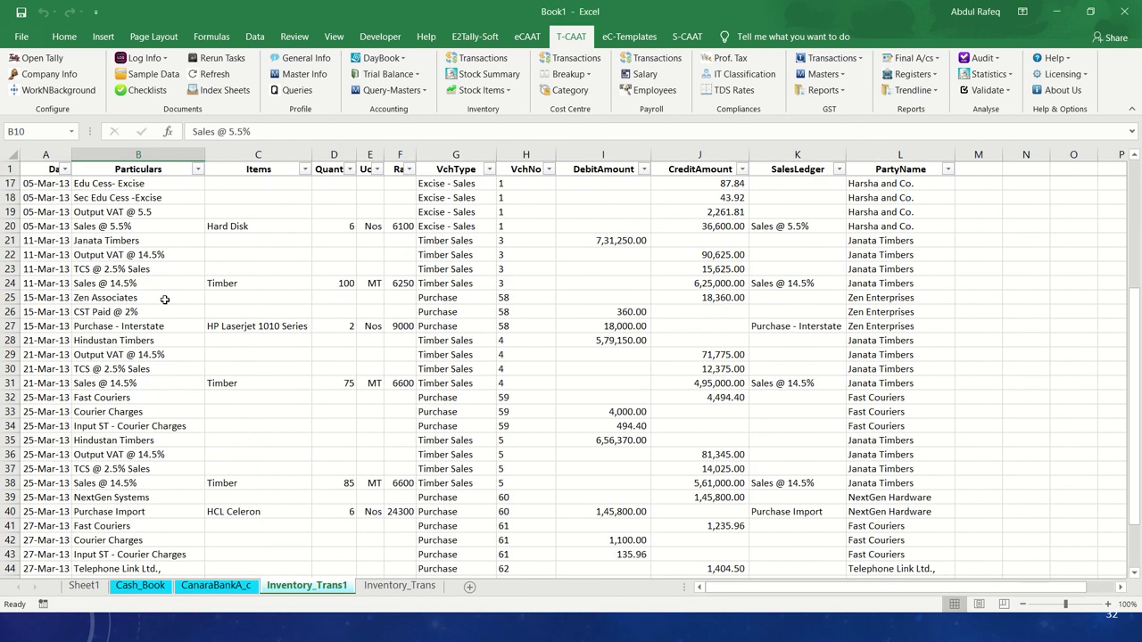
pyautogui.scroll(-9, 164, 299)
pyautogui.scroll(14, 159, 295)
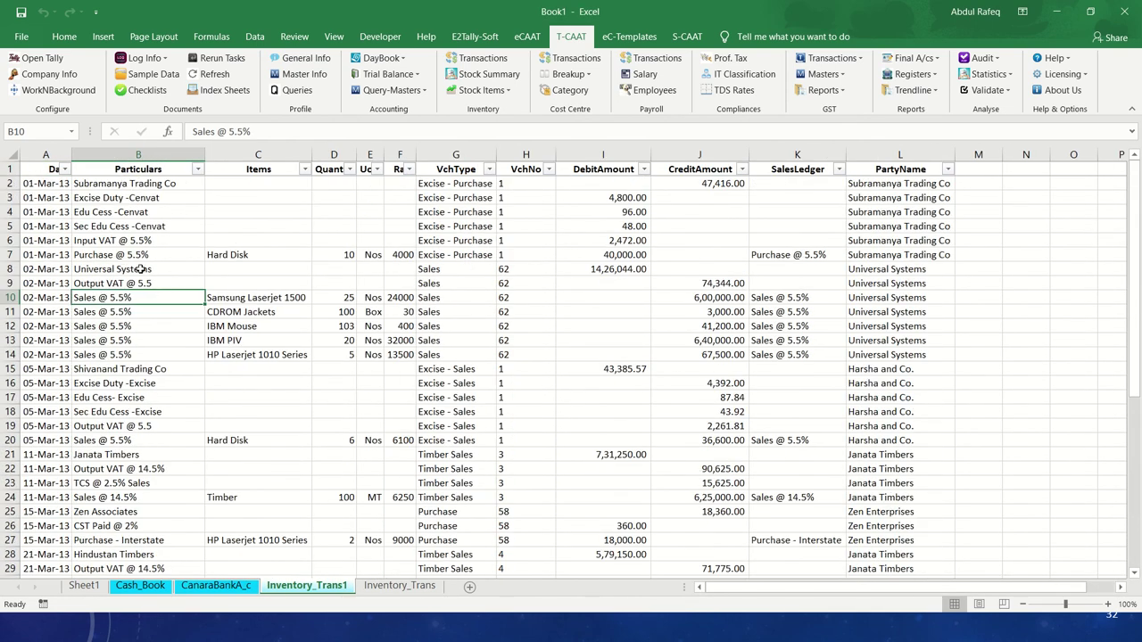
pyautogui.scroll(-10, 140, 268)
pyautogui.scroll(9, 31, 241)
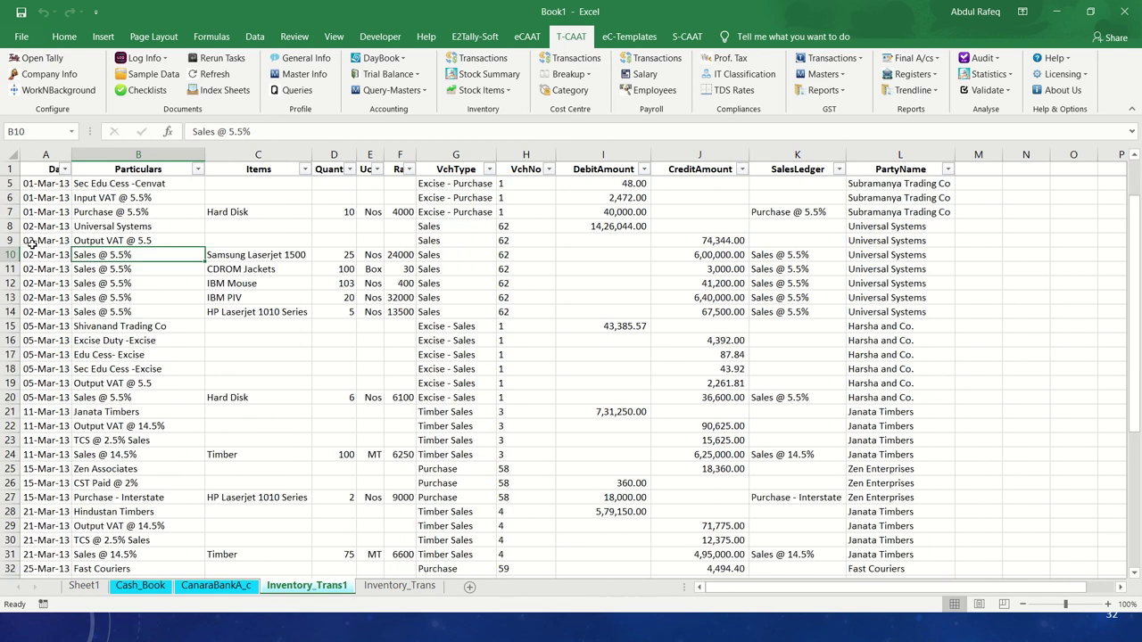
pyautogui.scroll(1, 31, 241)
pyautogui.click(426, 348)
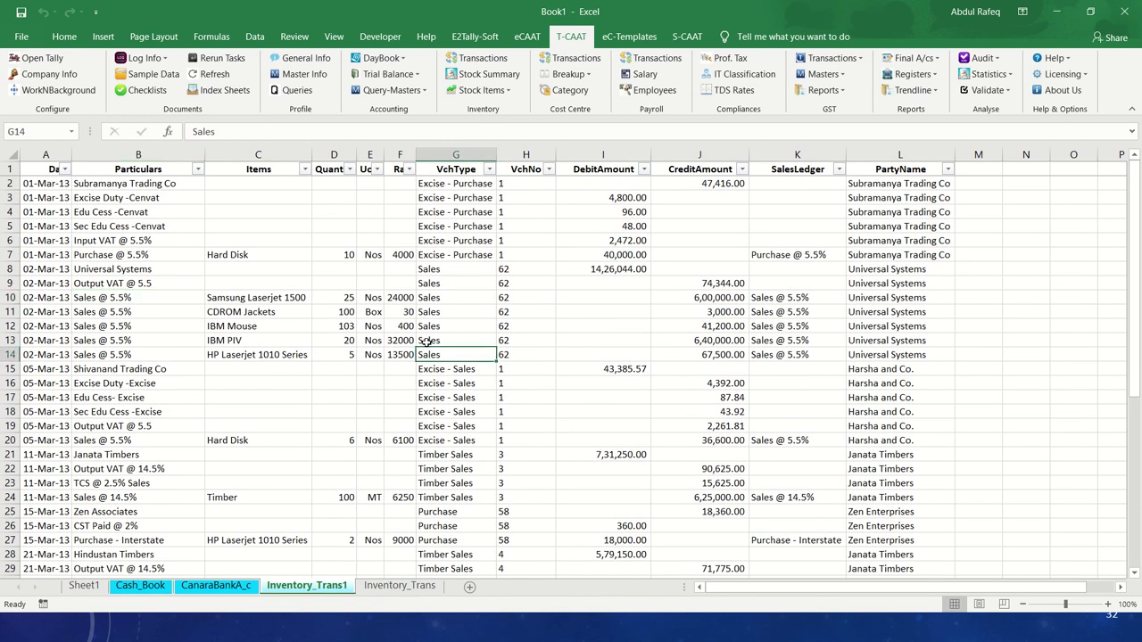
# Switch to the PowerPoint slide show, advance to the Cost Centre: Transactions description slide, and return to the Book1 workbook in Excel.
pyautogui.hotkey('alt', 'Tab')
pyautogui.press('Tab')
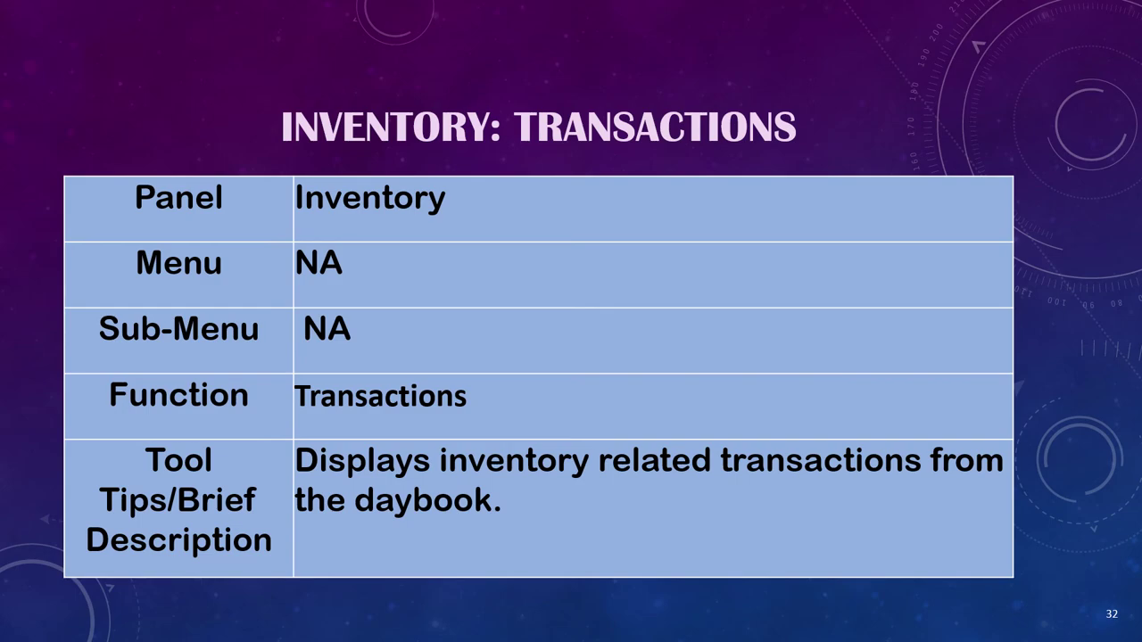
pyautogui.press('Right')
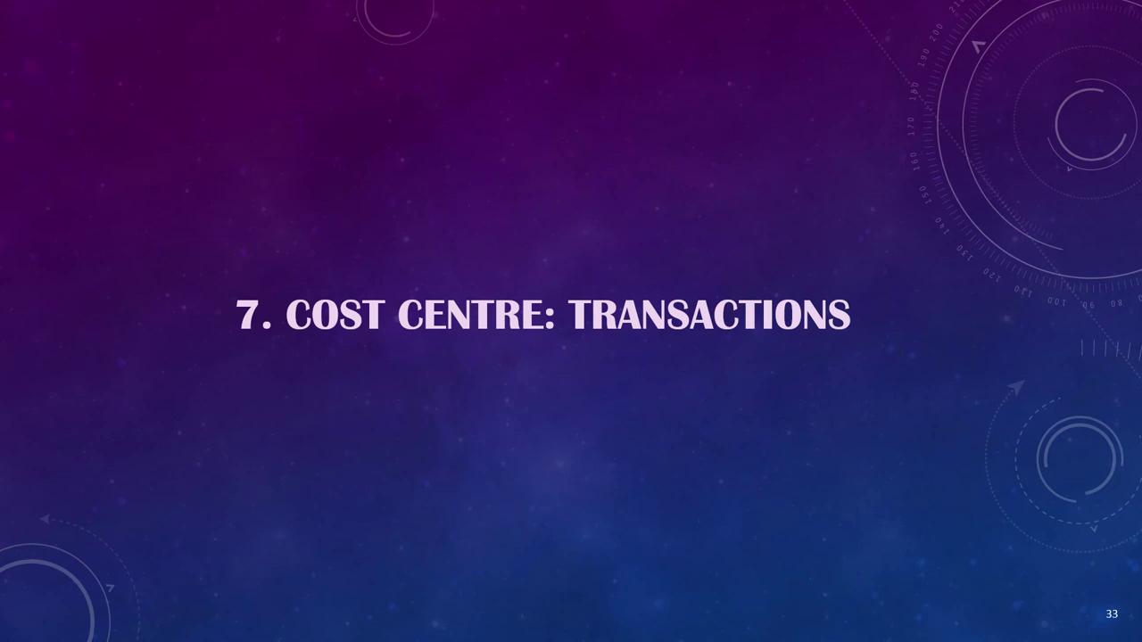
pyautogui.press('Right')
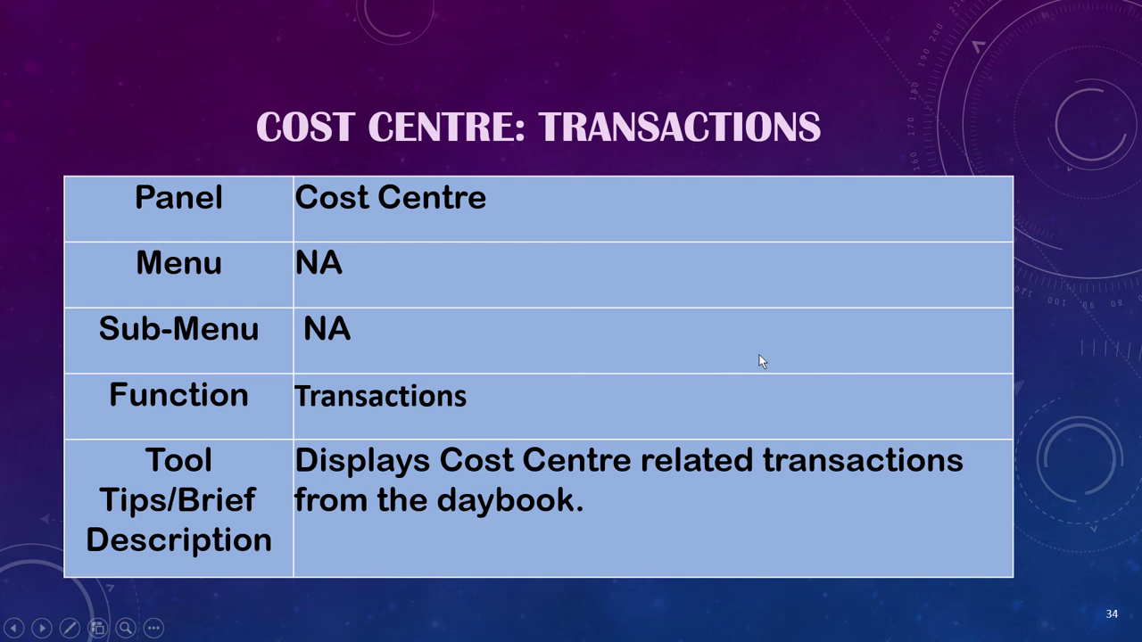
pyautogui.hotkey('alt', 'Tab')
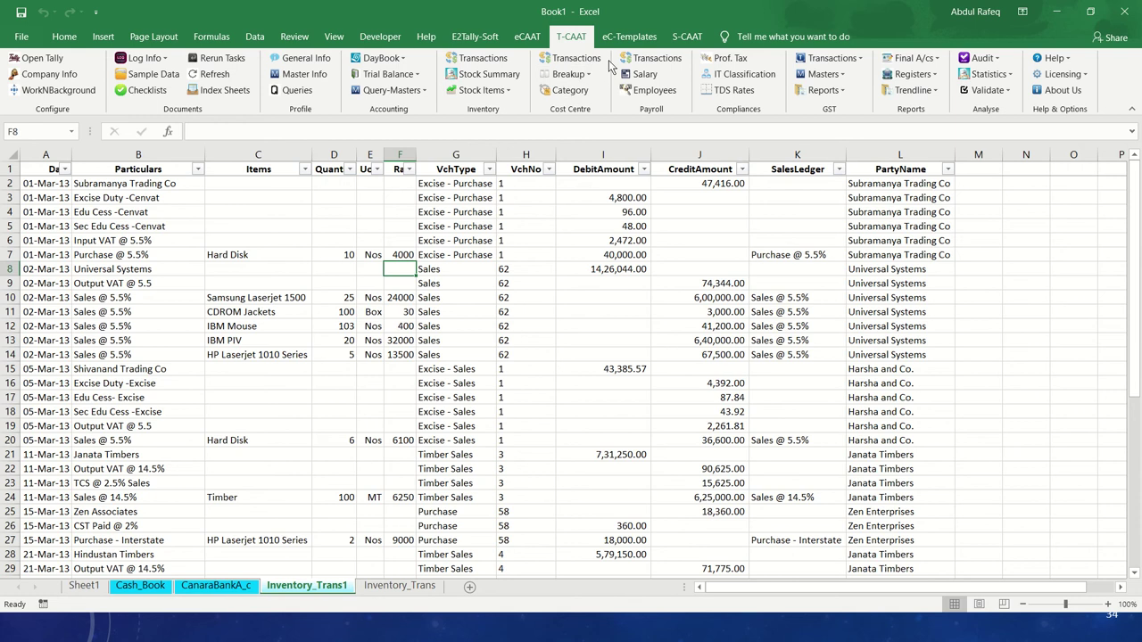
# Generate the Cost Centre Transactions report for the active period, showing narrations and party ledger names.
pyautogui.click(582, 59)
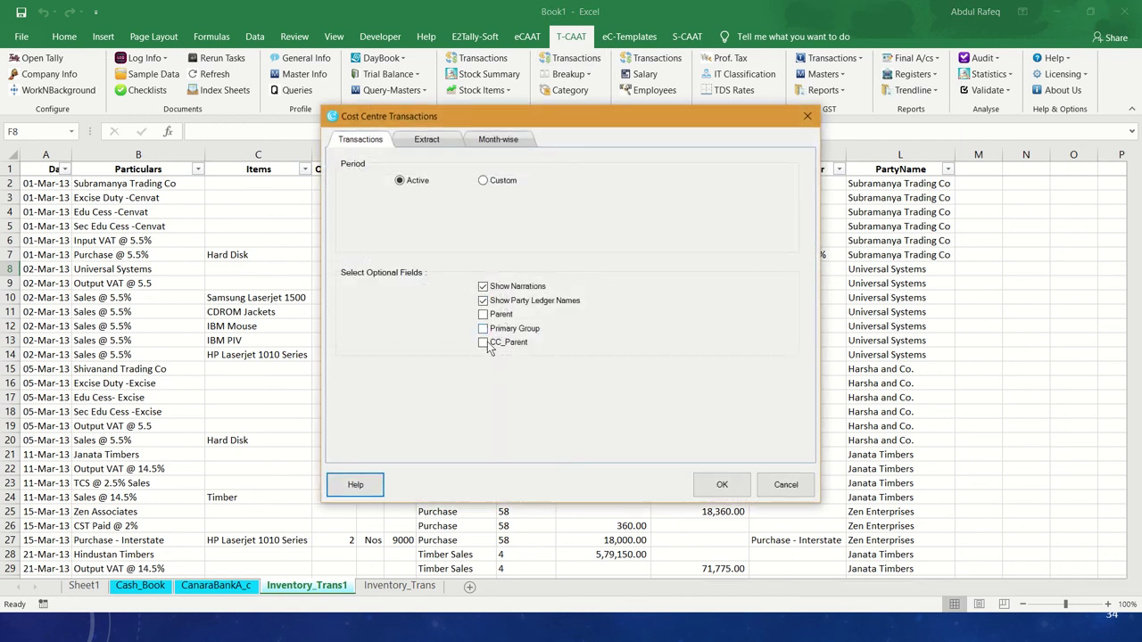
pyautogui.click(724, 484)
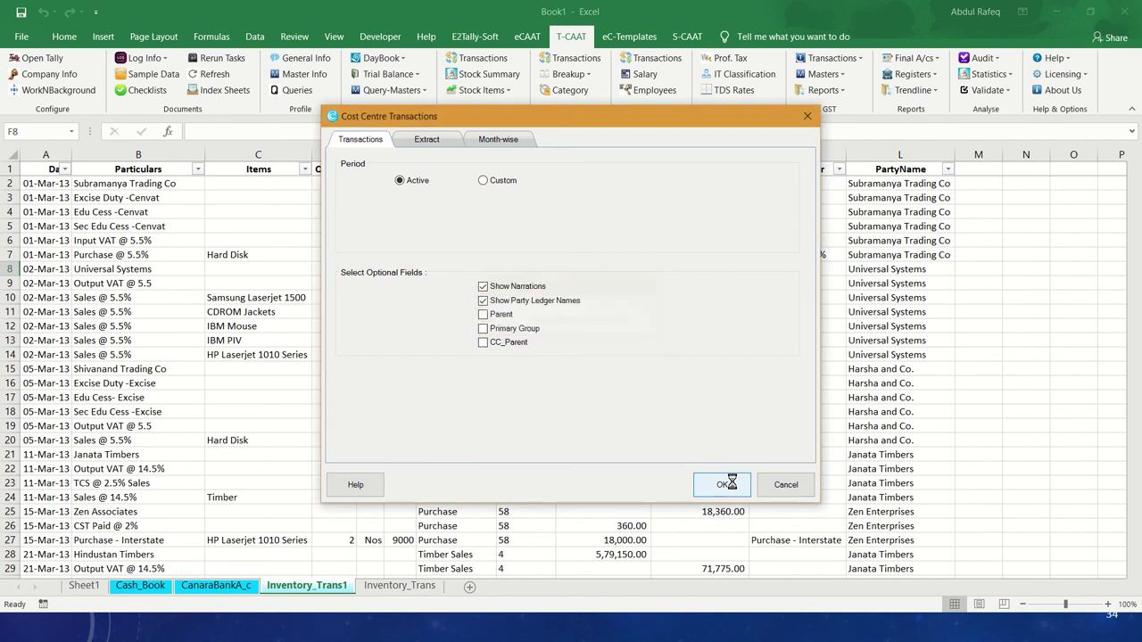
# Examine the cost centre transactions sheet, its cost centre categories and the cost centres offered in the CostCentre filter.
pyautogui.click(141, 254)
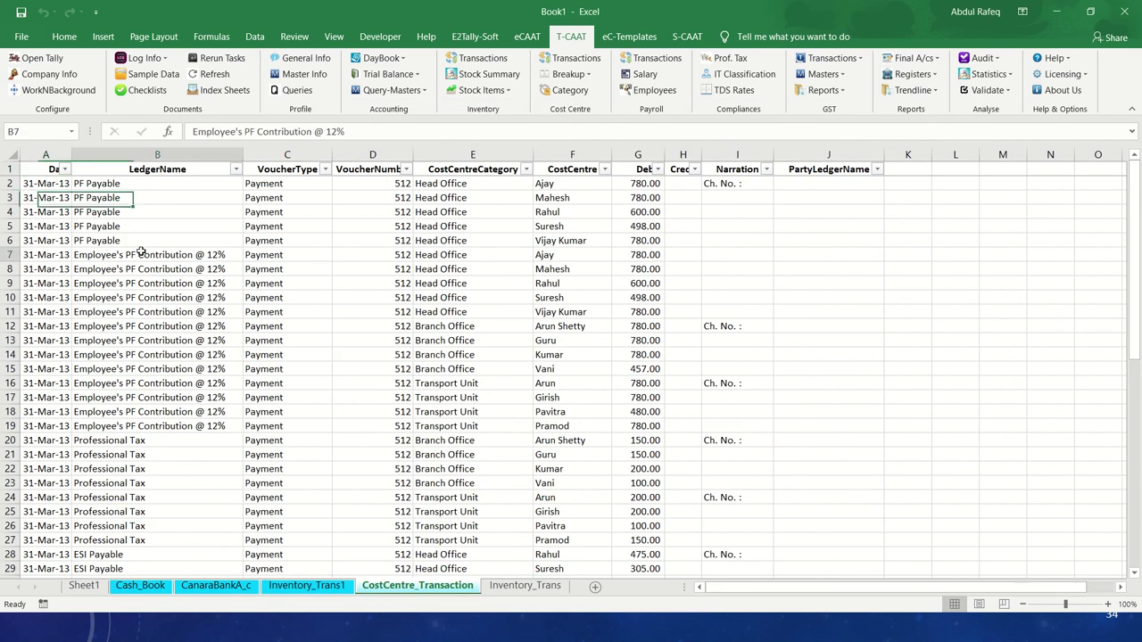
pyautogui.scroll(-9, 141, 254)
pyautogui.scroll(-6, 141, 255)
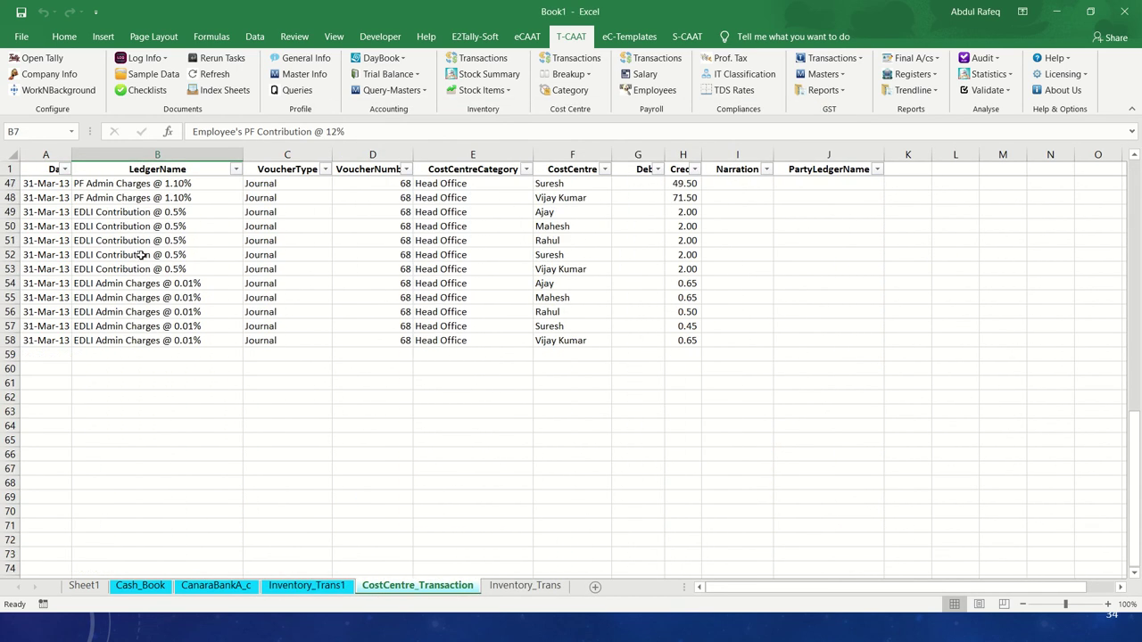
pyautogui.scroll(15, 132, 257)
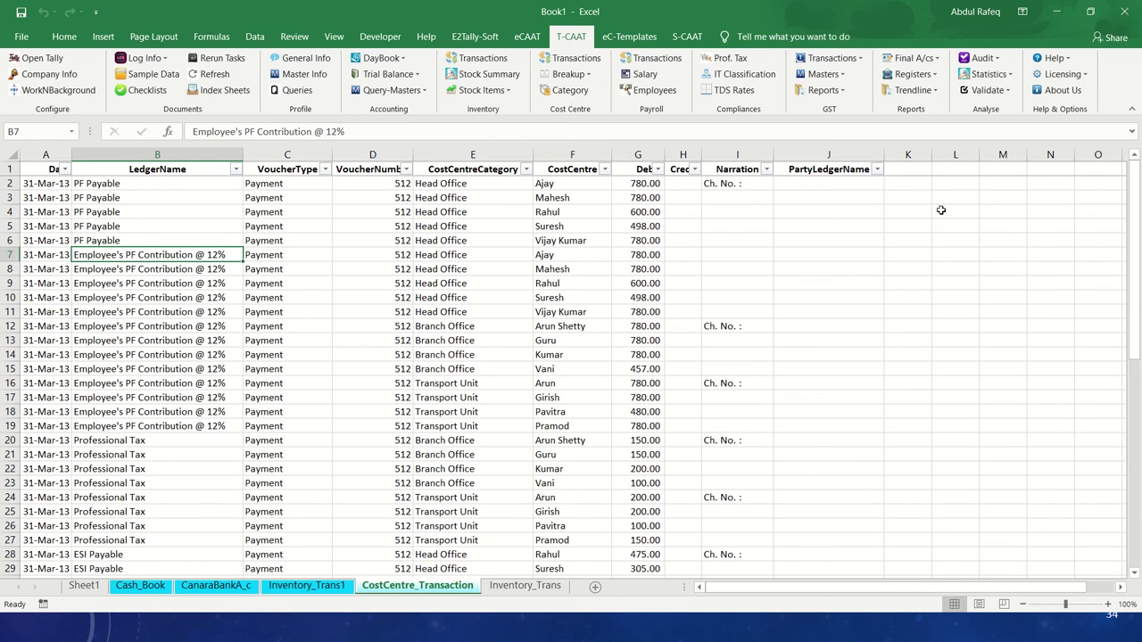
pyautogui.click(471, 187)
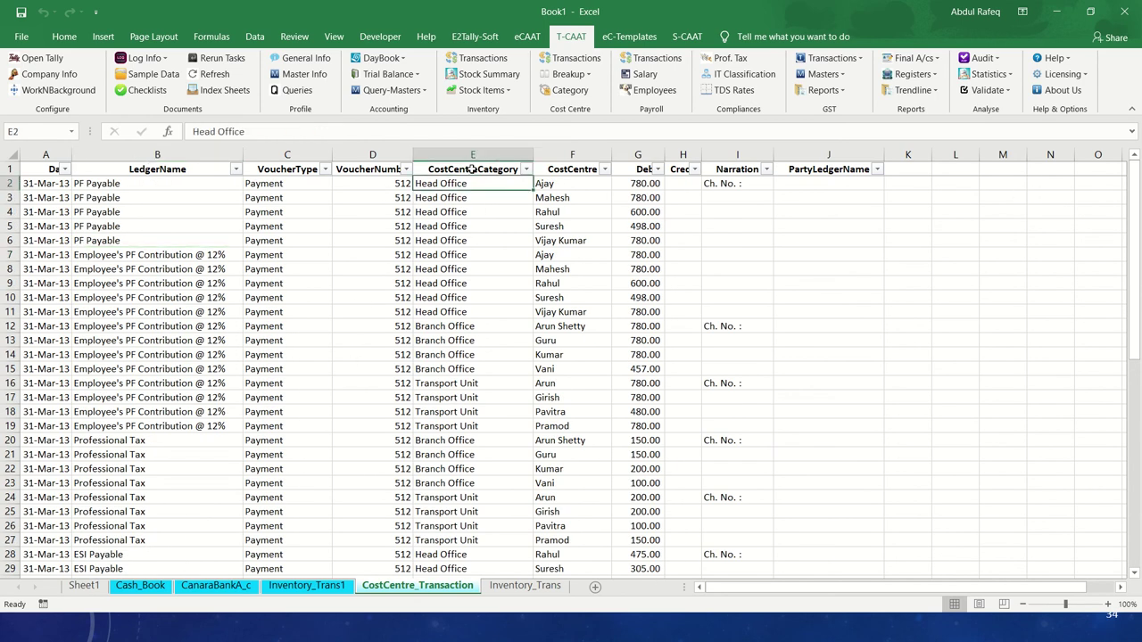
pyautogui.click(470, 170)
pyautogui.click(603, 168)
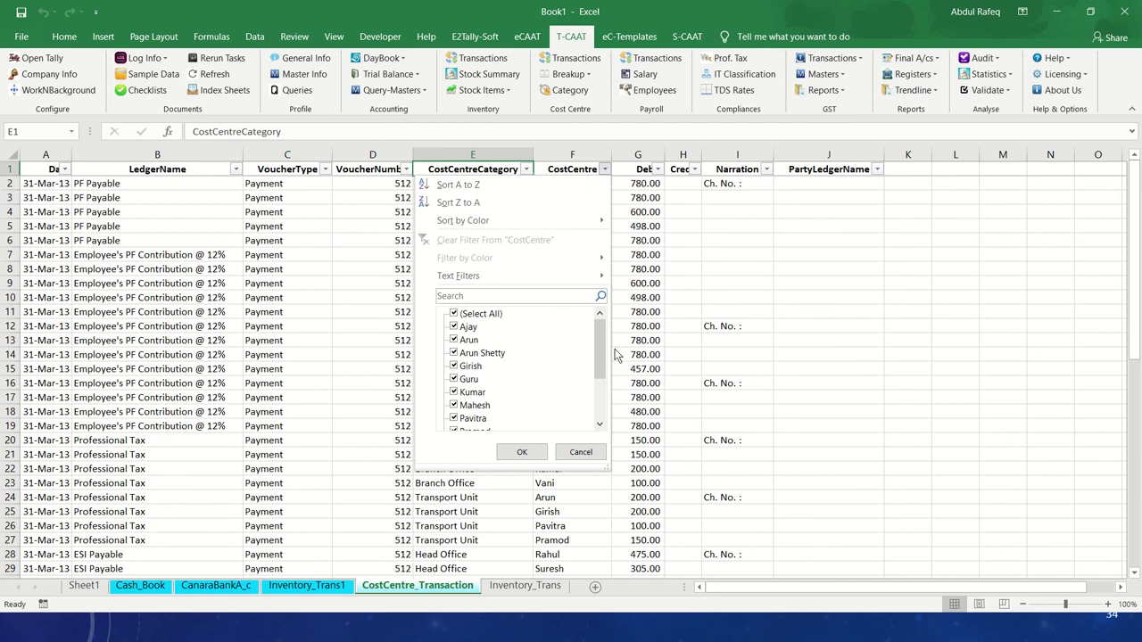
pyautogui.click(708, 301)
pyautogui.click(246, 328)
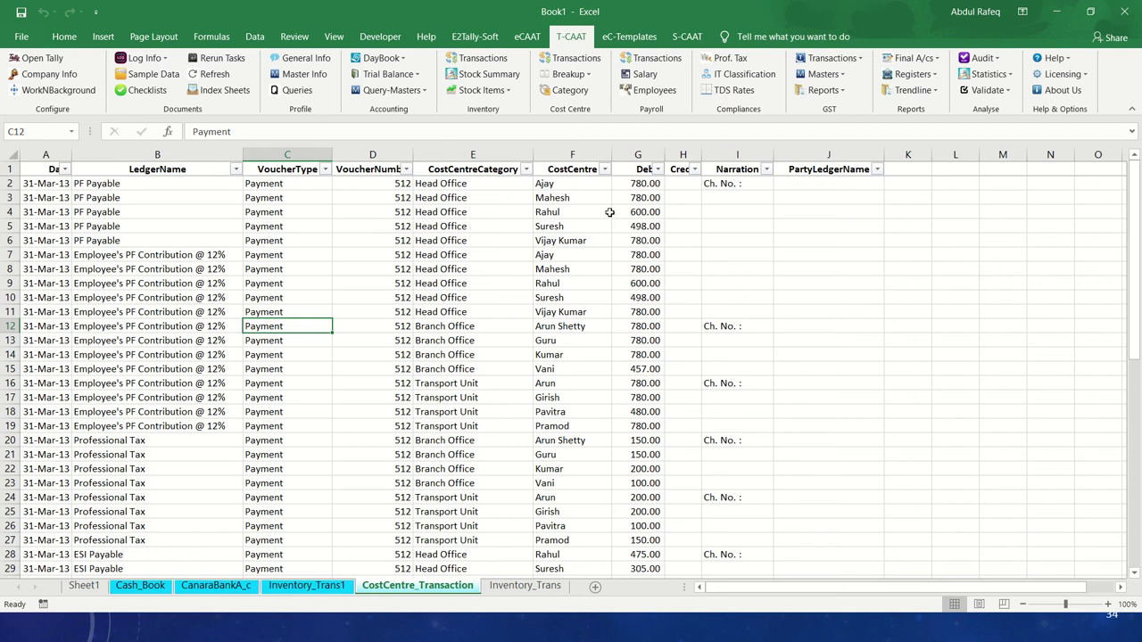
pyautogui.click(574, 231)
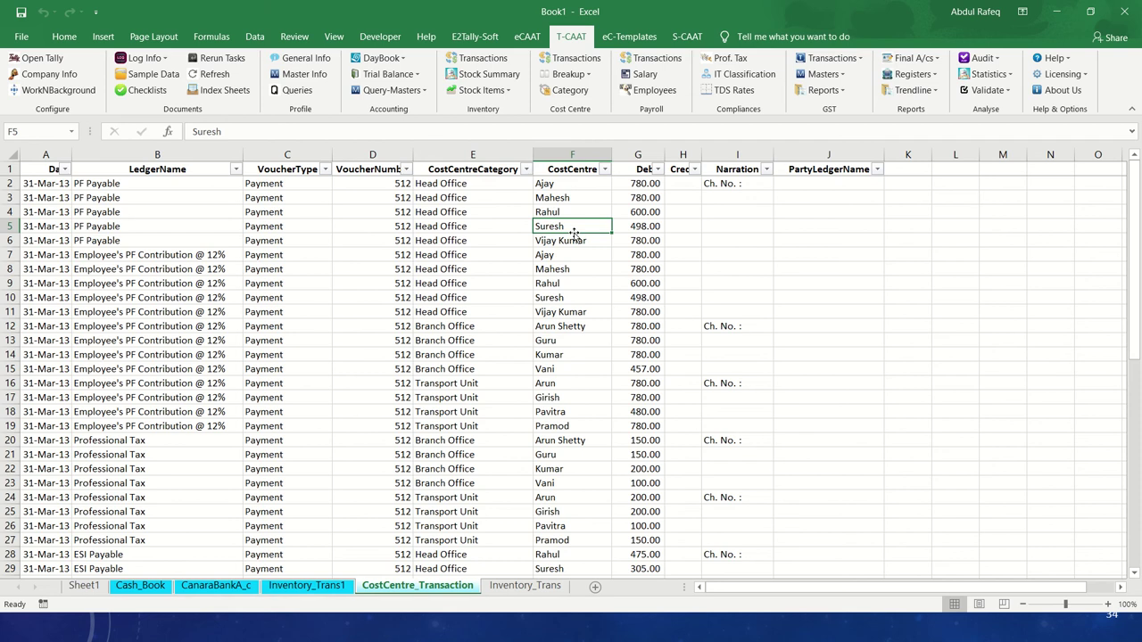
pyautogui.hotkey('alt', 'Tab')
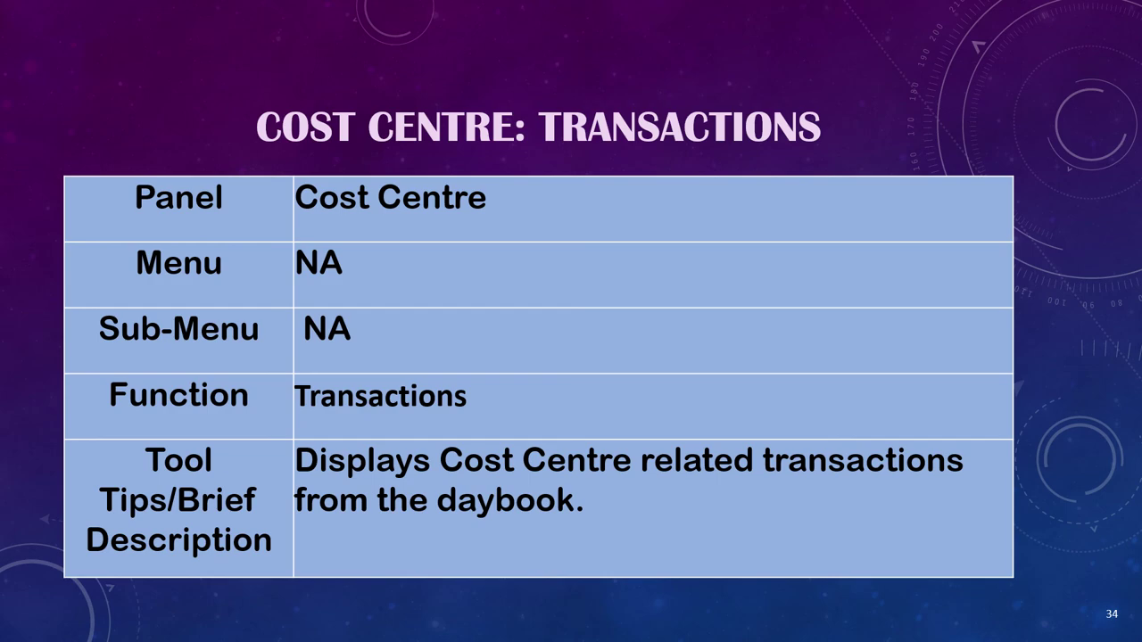
pyautogui.press('Right')
pyautogui.press('Right')
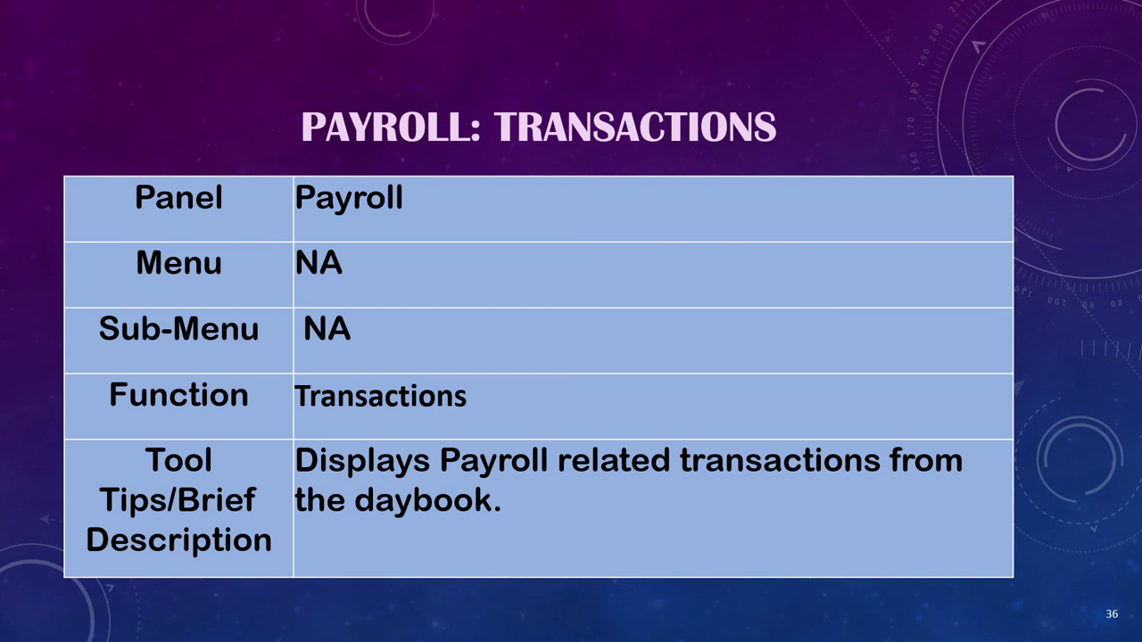
pyautogui.hotkey('alt', 'Tab')
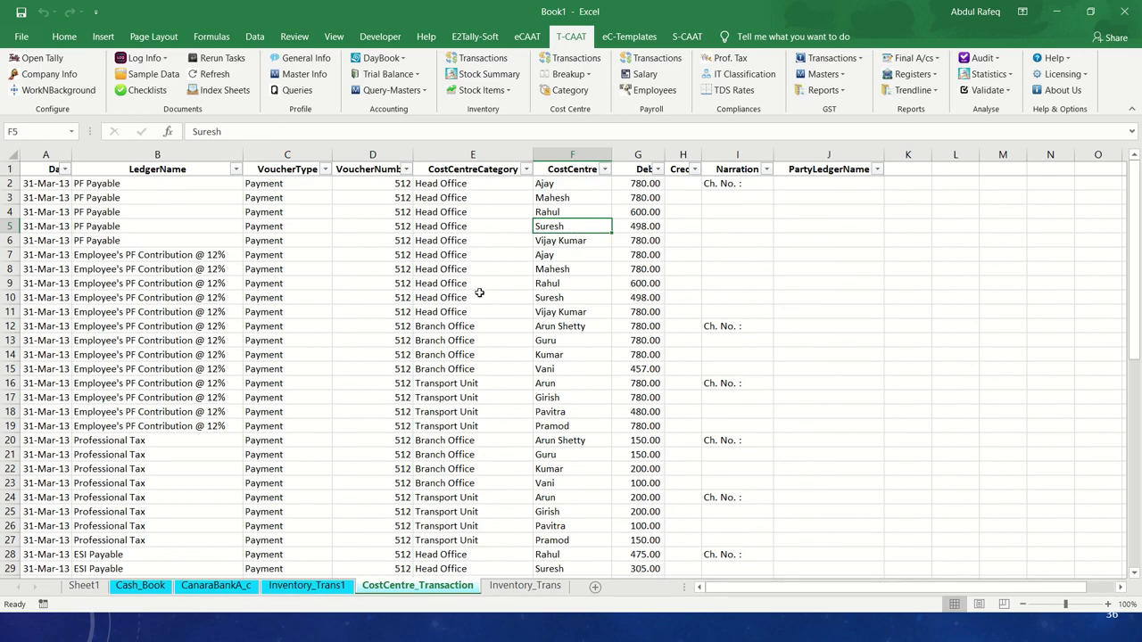
# Generate the Payroll Transactions report for the active period without optional fields and review its ledger entries.
pyautogui.click(475, 311)
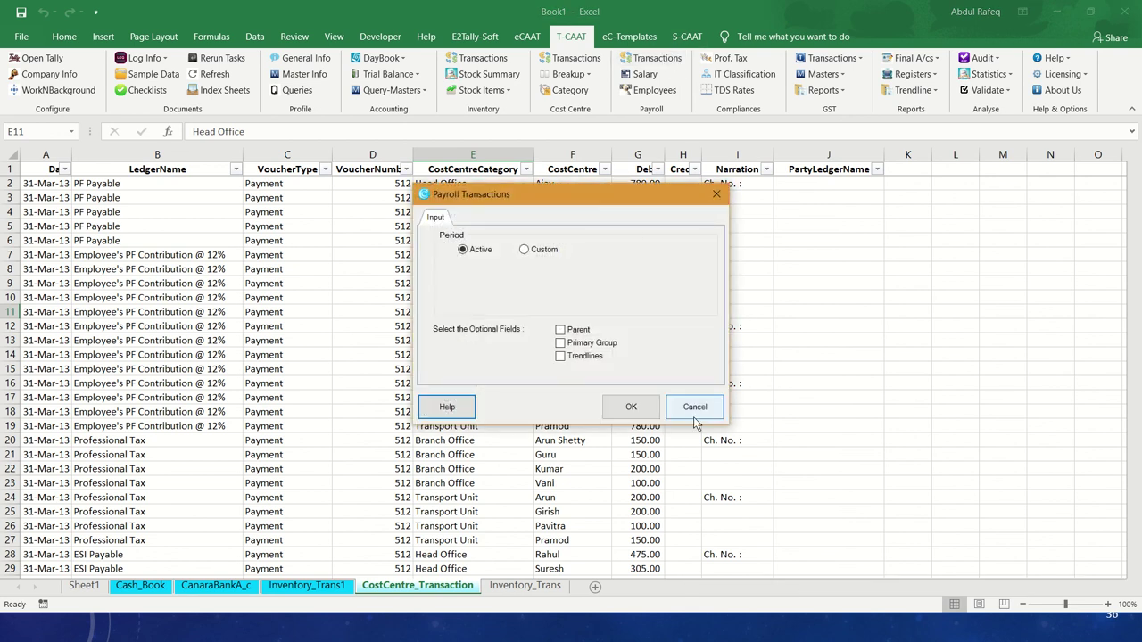
pyautogui.click(631, 406)
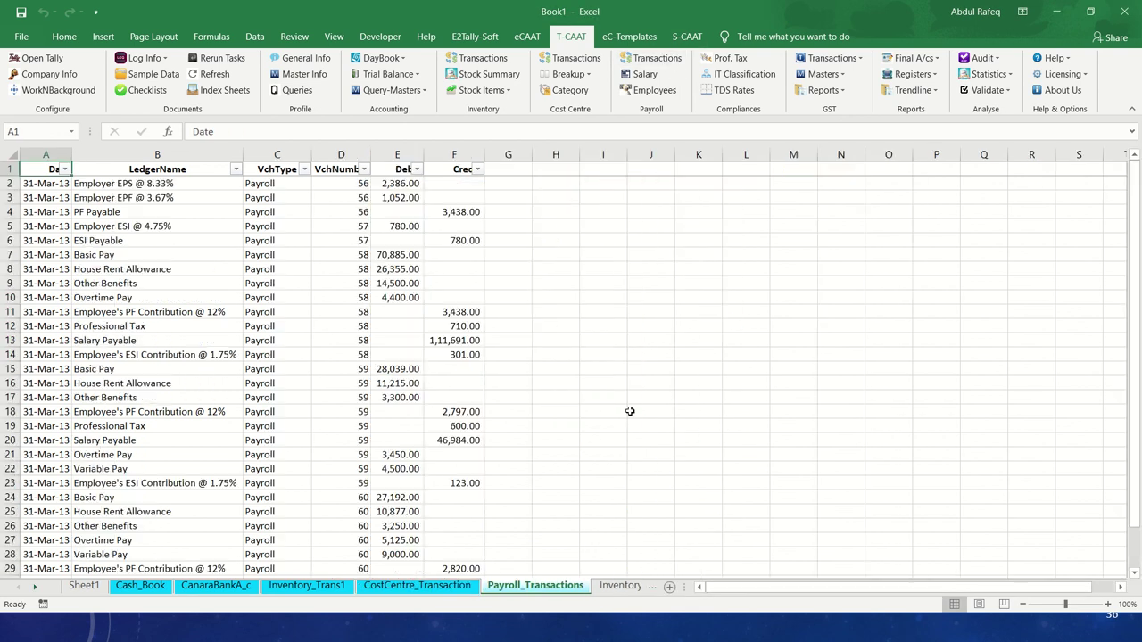
pyautogui.click(187, 327)
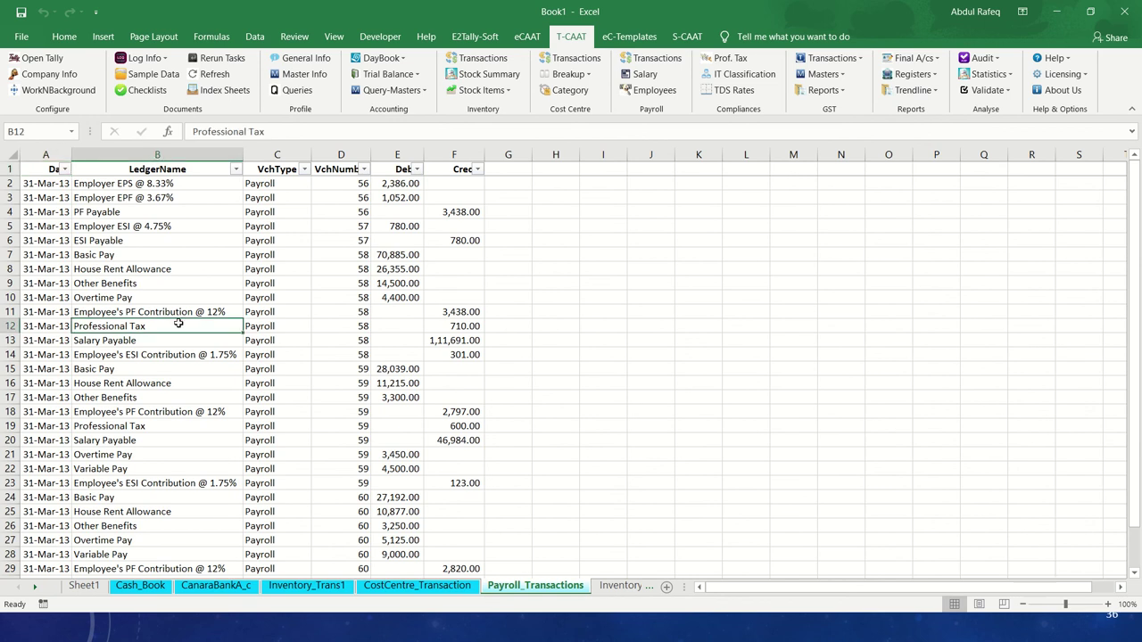
pyautogui.scroll(-8, 186, 328)
pyautogui.scroll(8, 250, 324)
pyautogui.click(116, 214)
pyautogui.scroll(-3, 126, 241)
pyautogui.scroll(3, 126, 241)
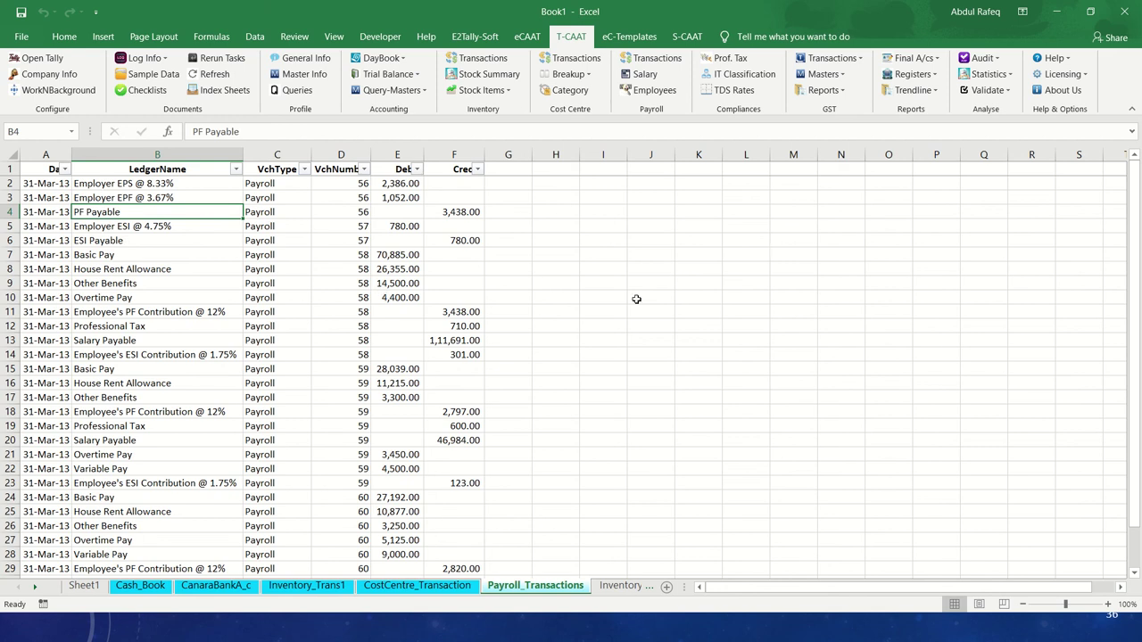
pyautogui.hotkey('alt', 'Tab')
pyautogui.press('Right')
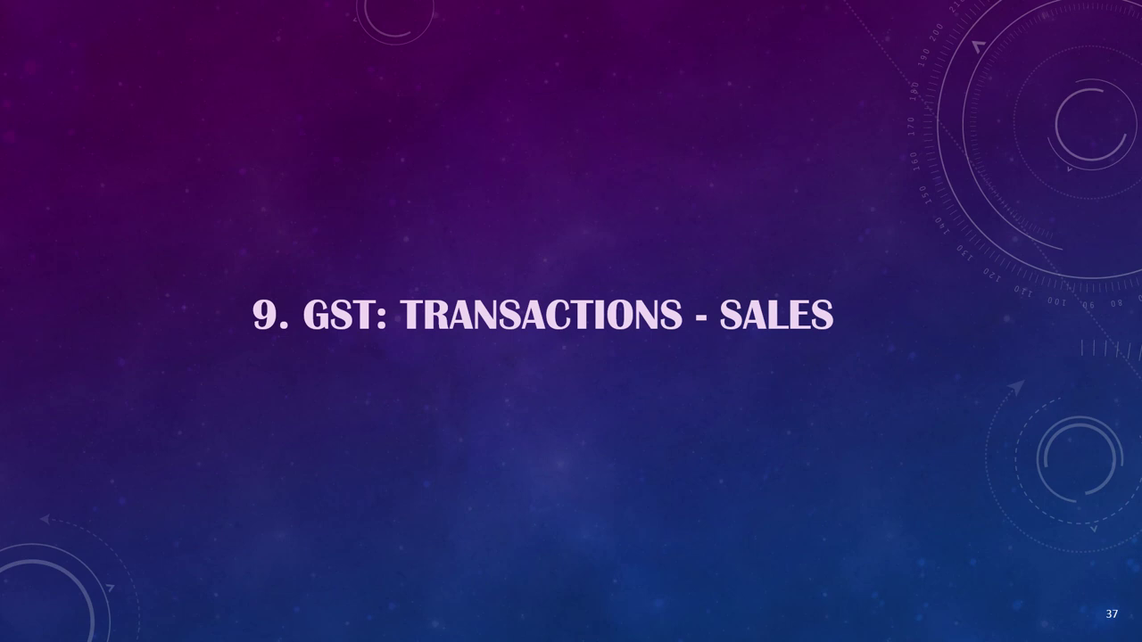
pyautogui.press('Right')
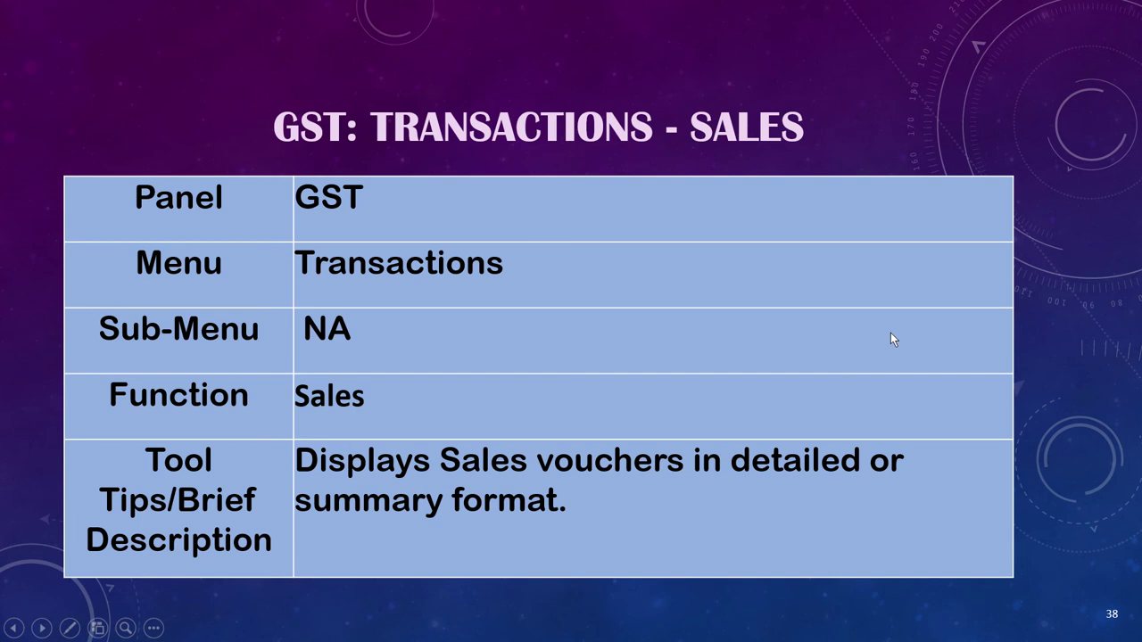
pyautogui.press('Escape')
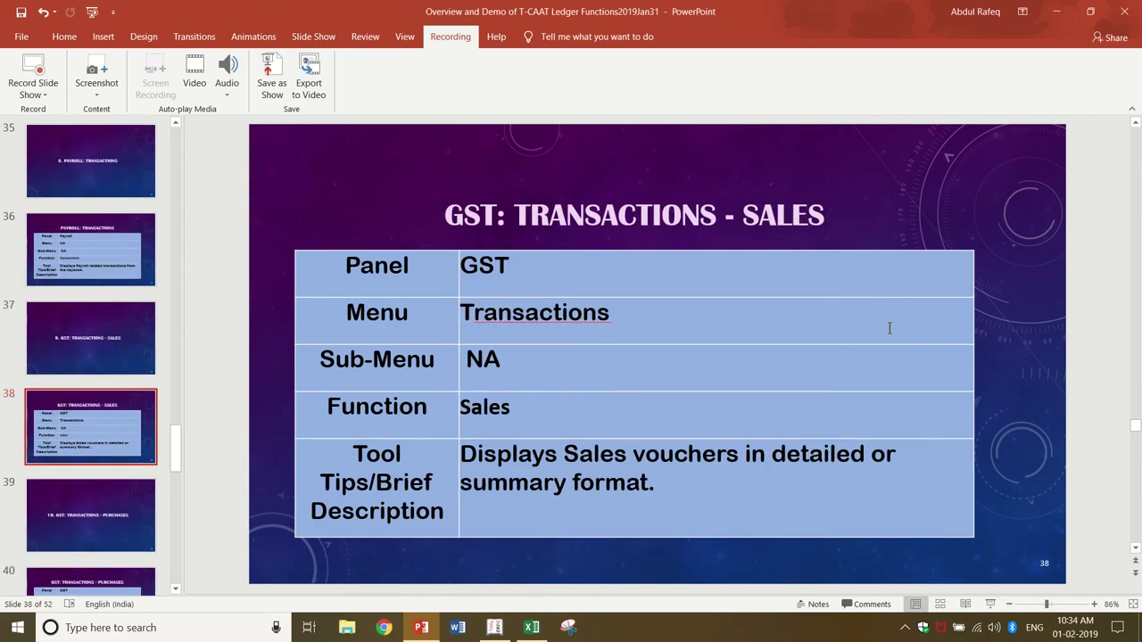
# Switch to Tally.ERP 9 and shut the company Sri Krishna Traders Pvt Ltd. 12 - 13.
pyautogui.hotkey('alt', 'Tab')
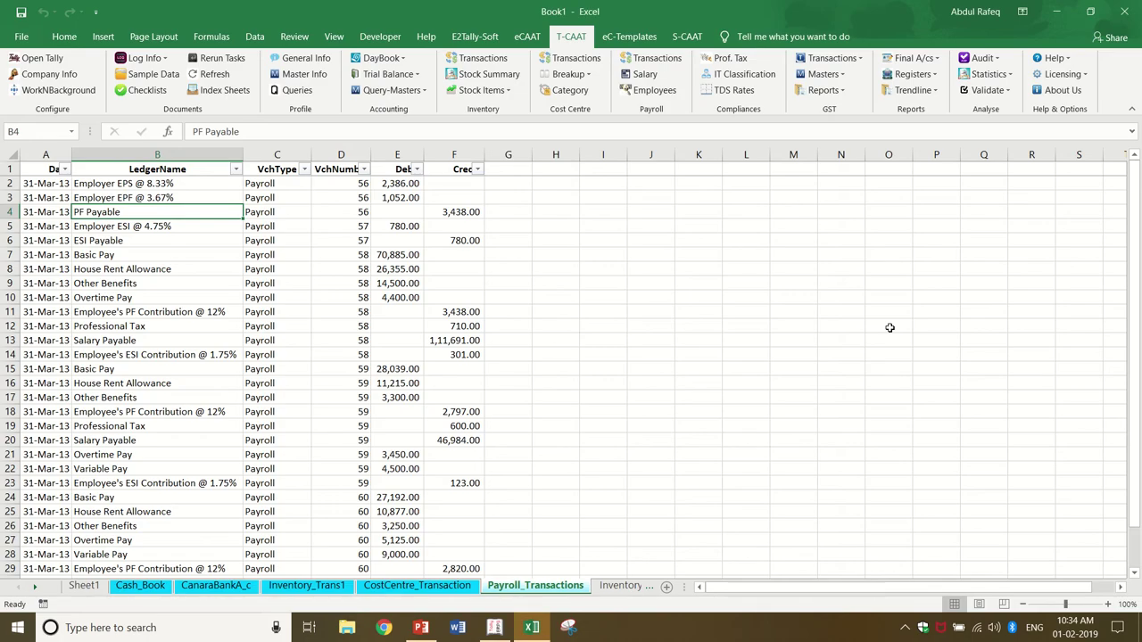
pyautogui.hotkey('alt', 'Tab')
pyautogui.hotkey('alt', 'Tab')
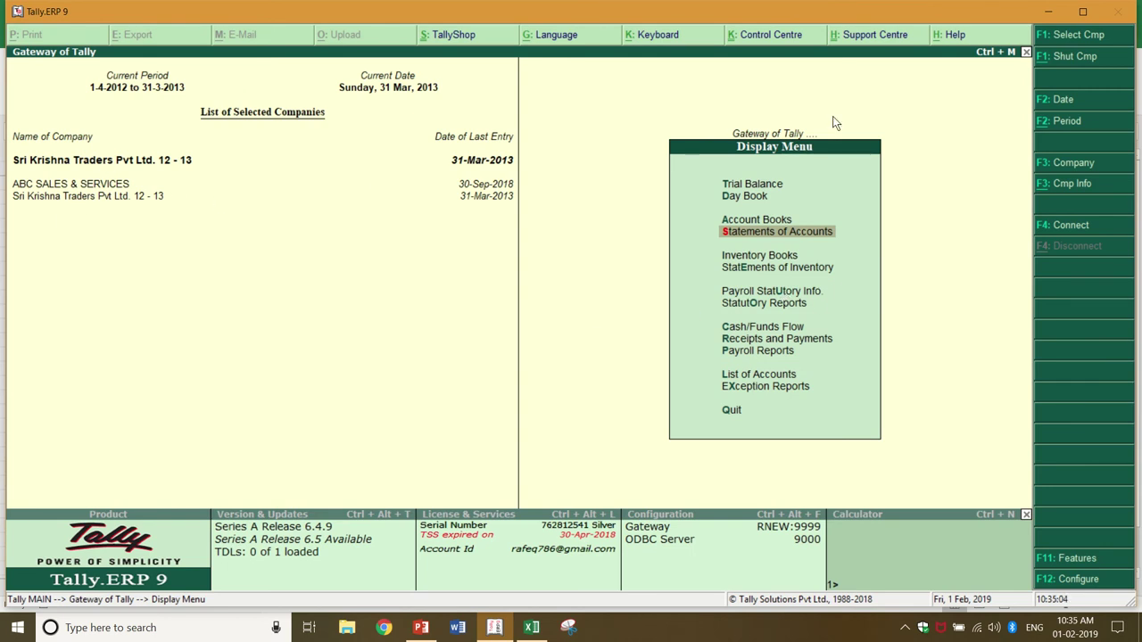
pyautogui.click(1091, 59)
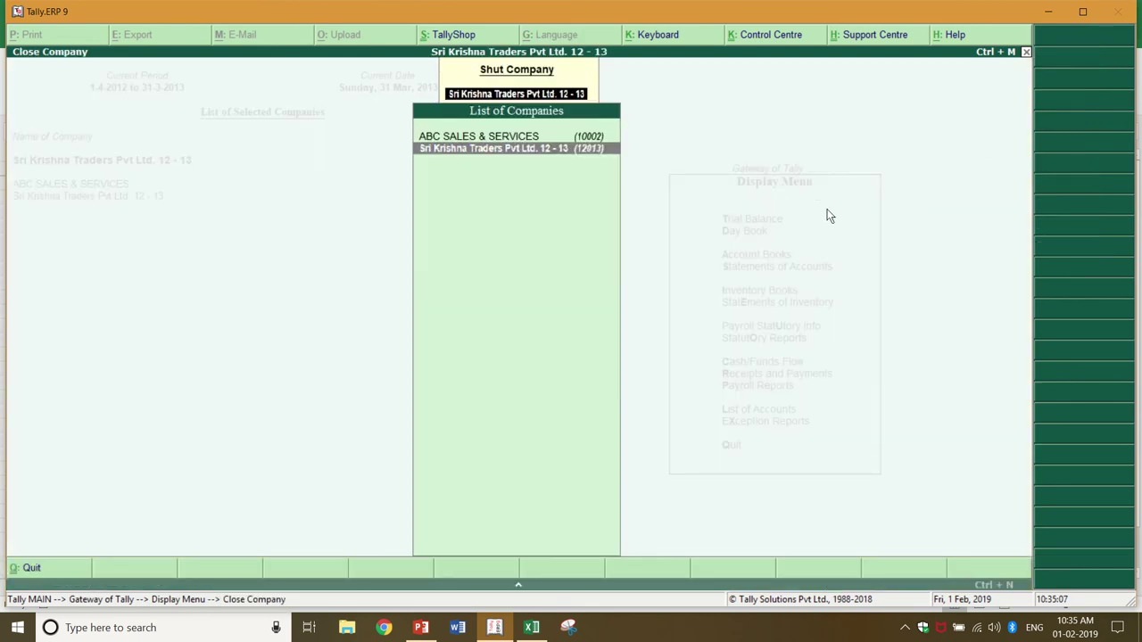
pyautogui.press('Return')
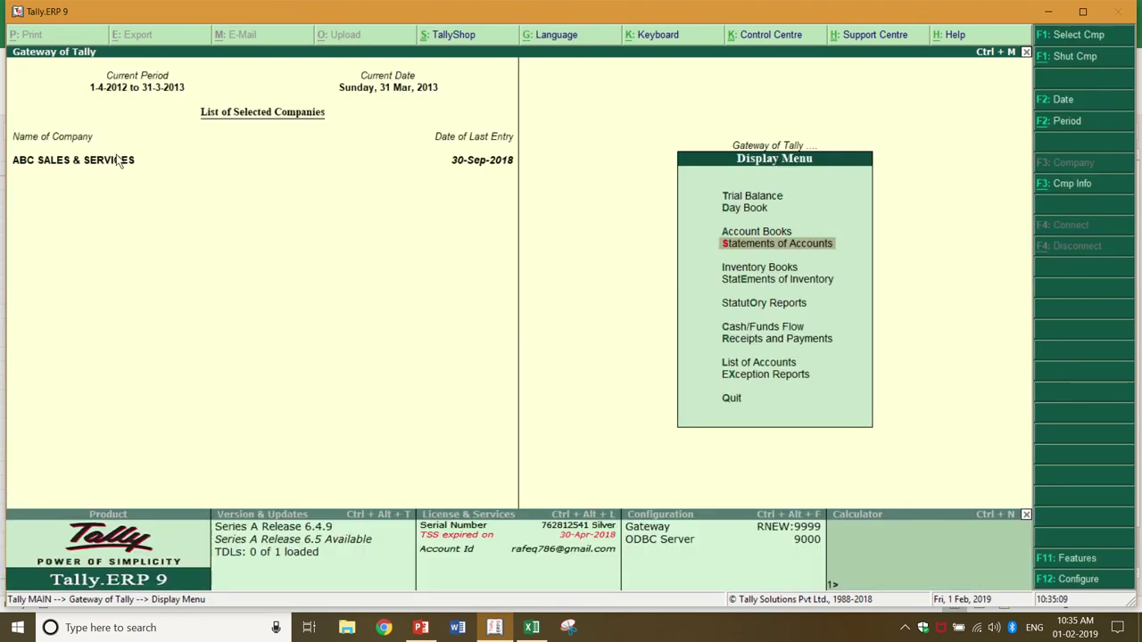
# Set the current period of ABC SALES & SERVICES from 1-4-2017 to 31-3-2018.
pyautogui.click(1074, 122)
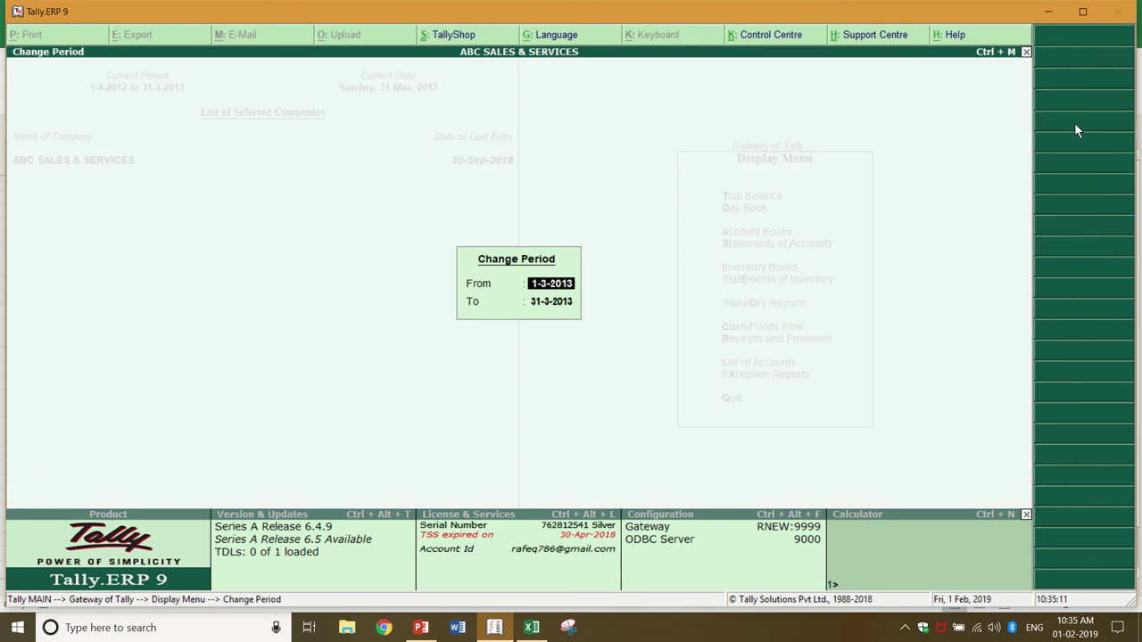
pyautogui.write('a17')
pyautogui.press('Return')
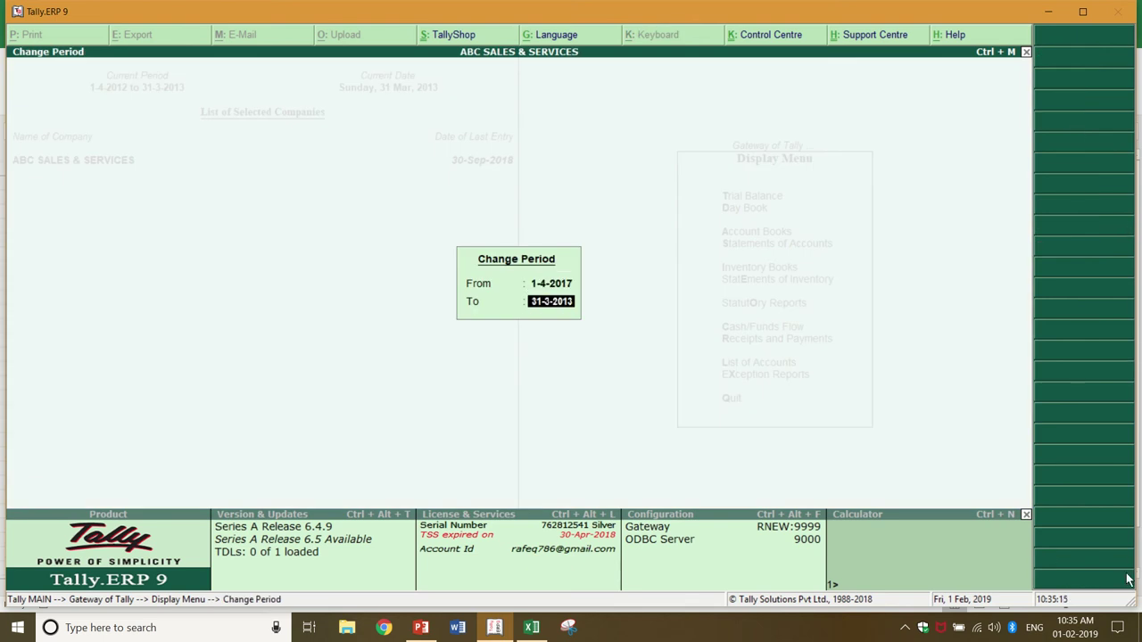
pyautogui.write('m18')
pyautogui.press('Return')
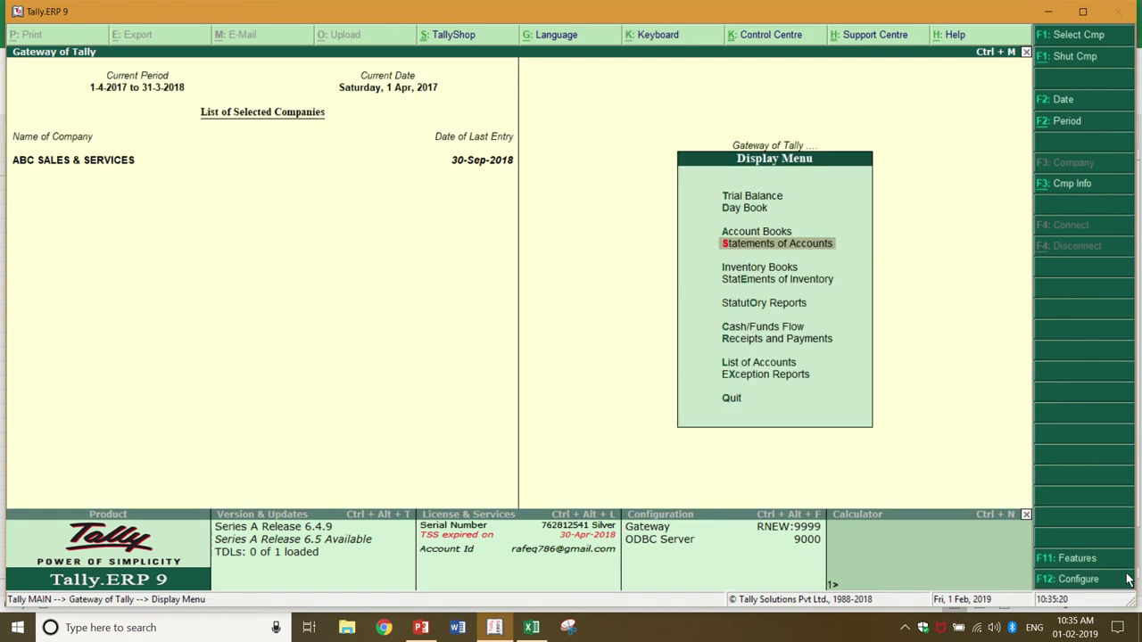
# View the Statistics statement of ABC SALES & SERVICES and return to the Gateway of Tally.
pyautogui.press('Escape')
pyautogui.press('Return')
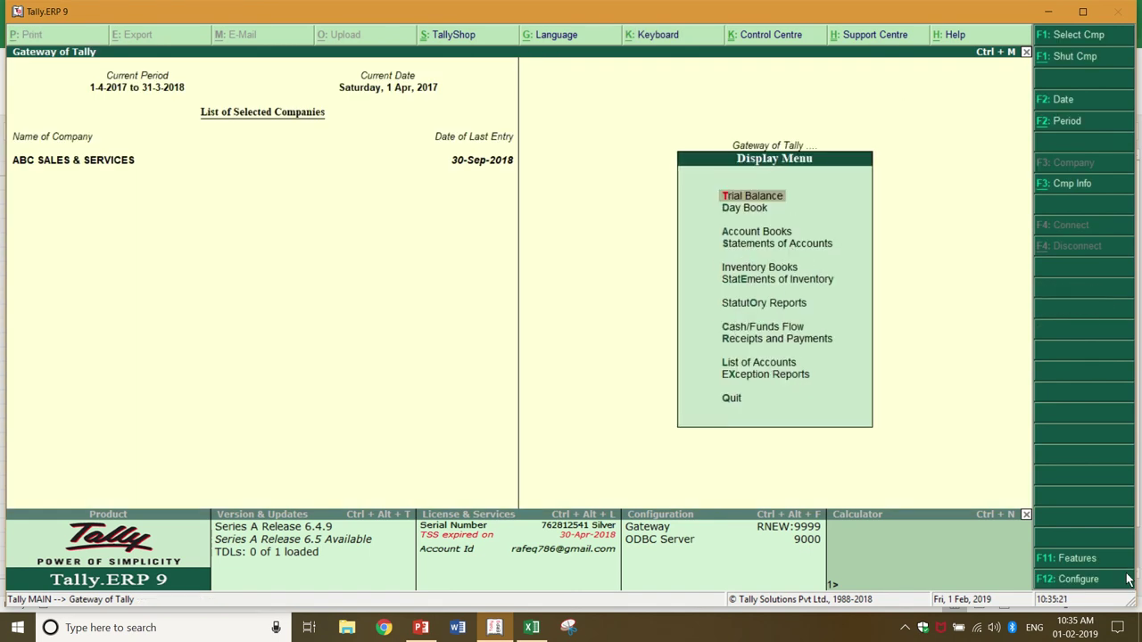
pyautogui.press('s')
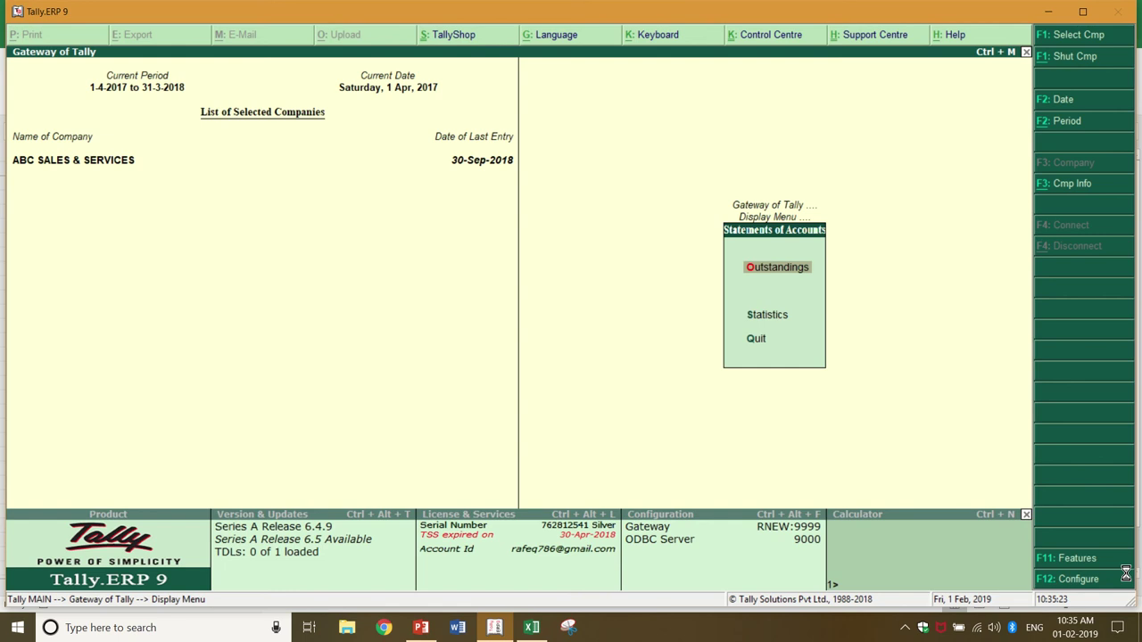
pyautogui.press('s')
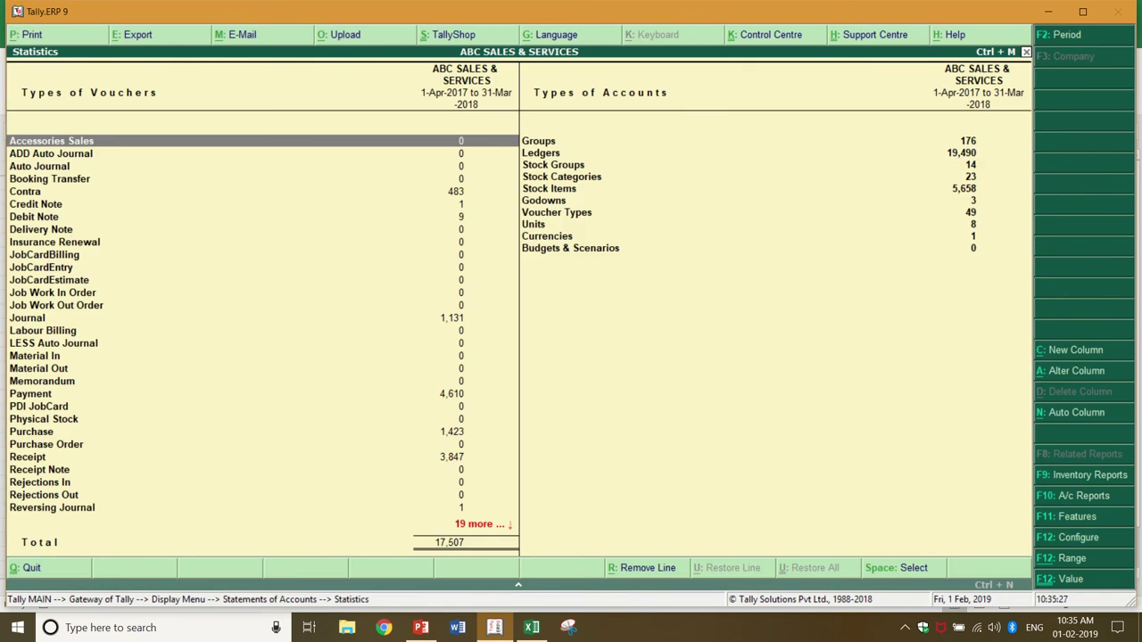
pyautogui.press('Escape')
pyautogui.press('Escape')
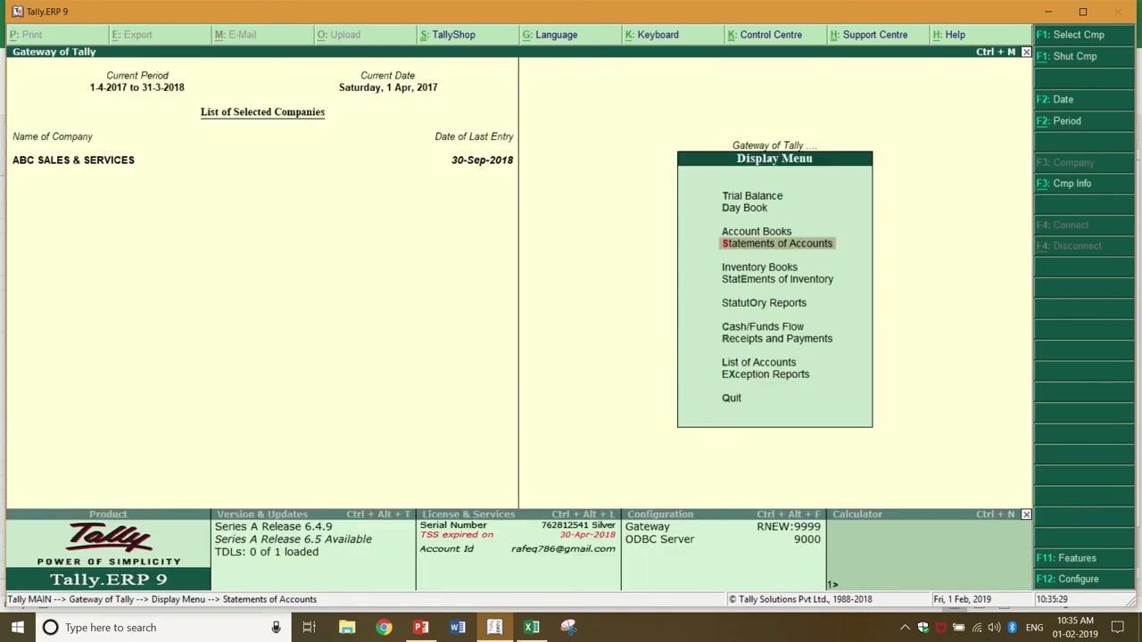
pyautogui.press('Escape')
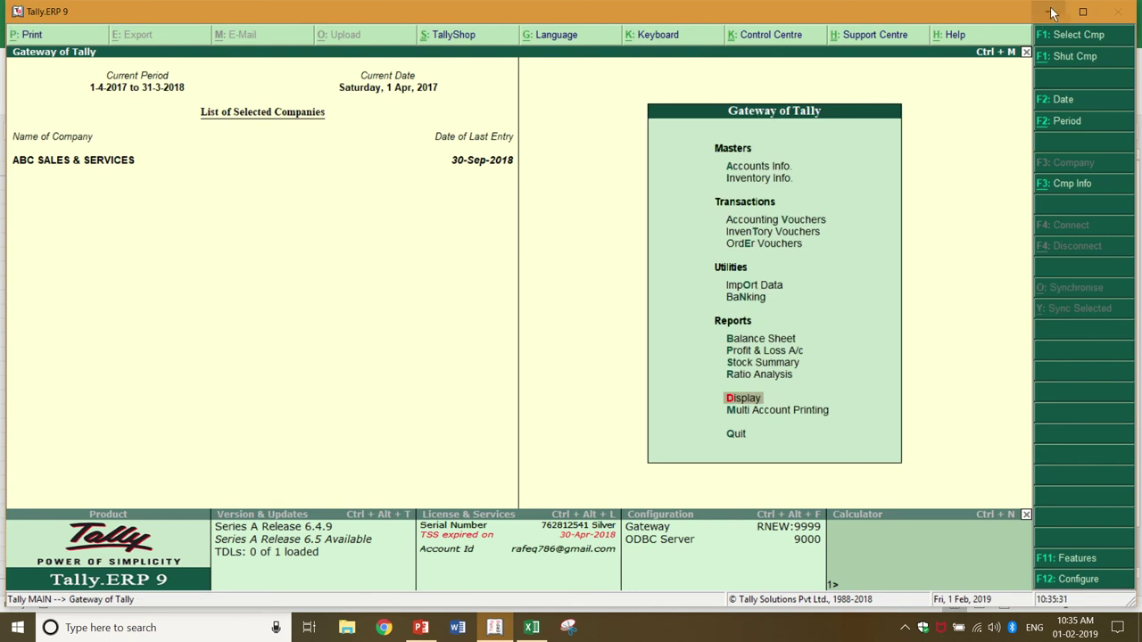
# Switch to Excel and generate the detailed GST Sales report for the custom period 21-03-2018 to 31-03-2019 with narrations and party ledger names.
pyautogui.click(1048, 12)
pyautogui.click(354, 369)
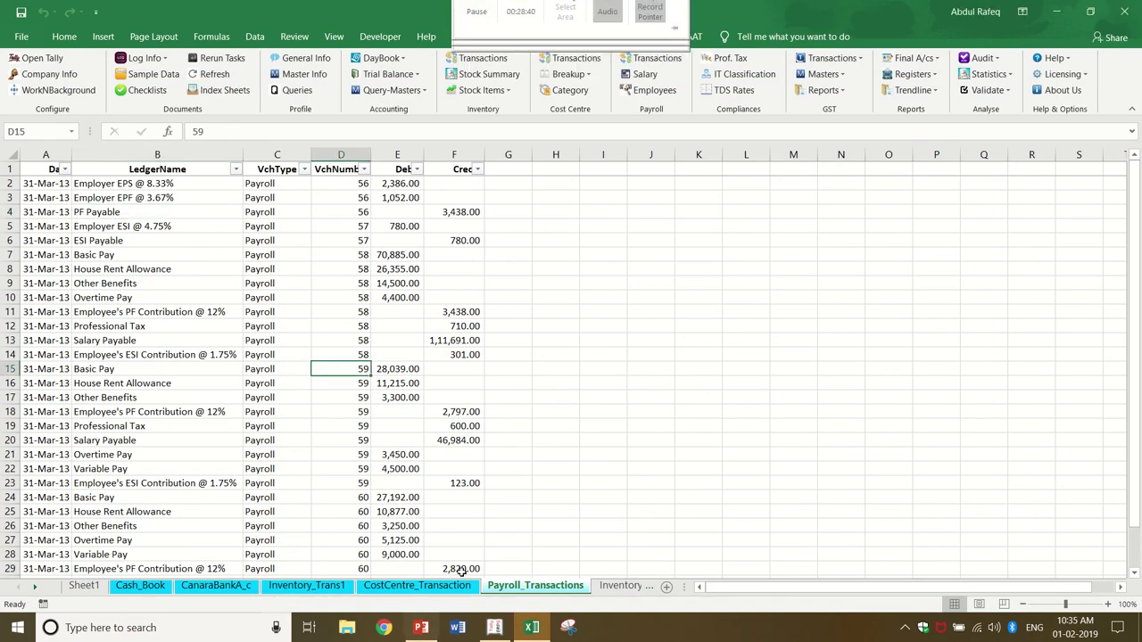
pyautogui.click(542, 438)
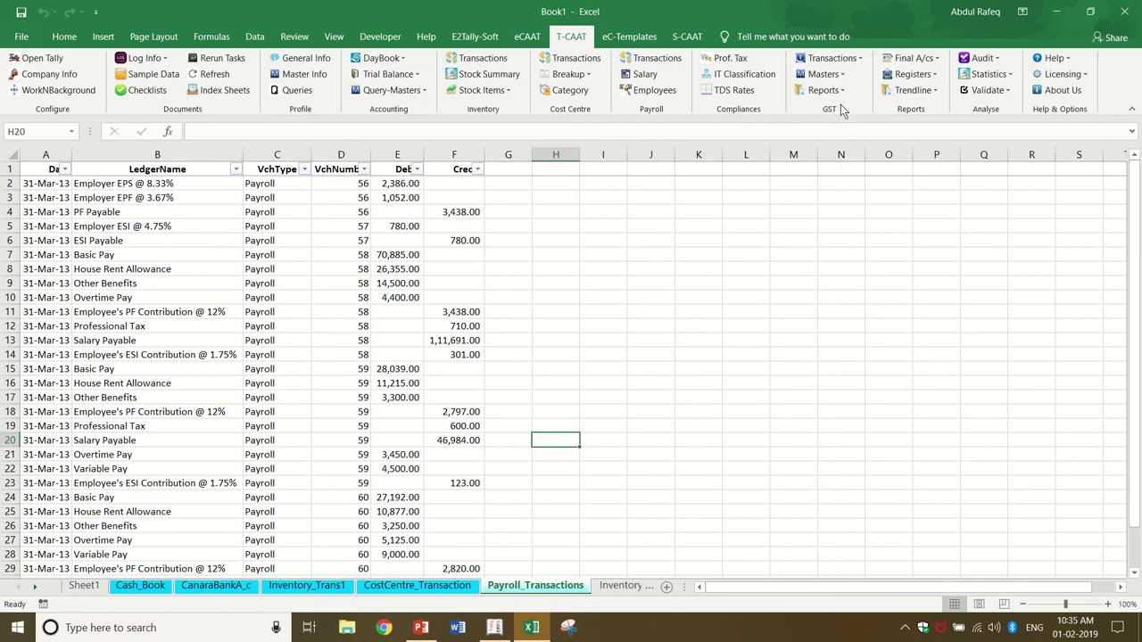
pyautogui.click(858, 59)
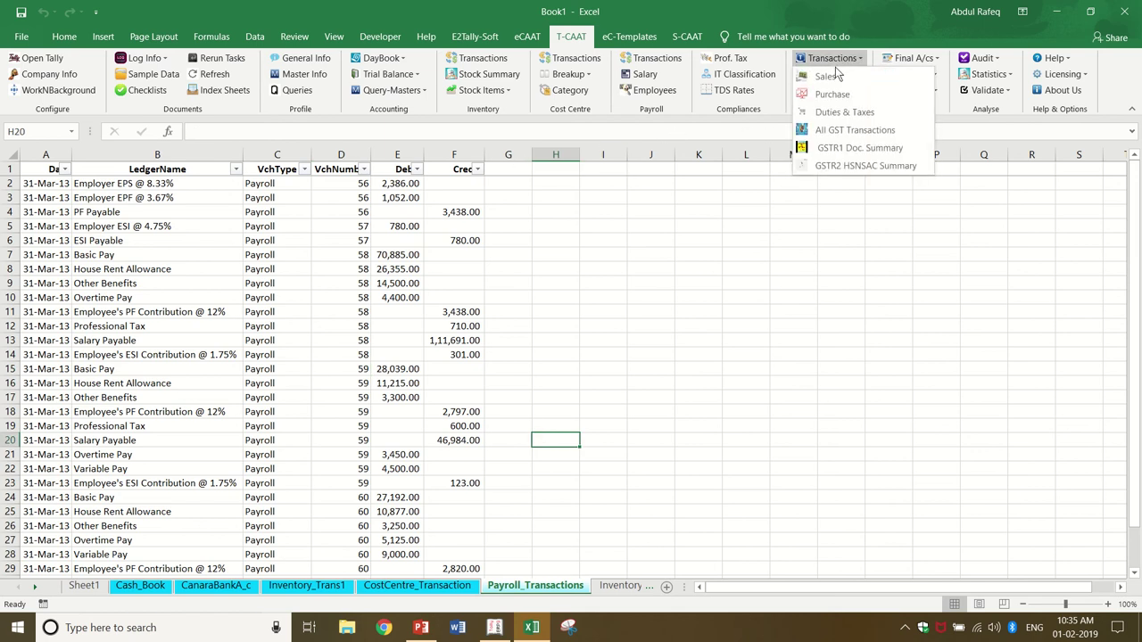
pyautogui.click(830, 77)
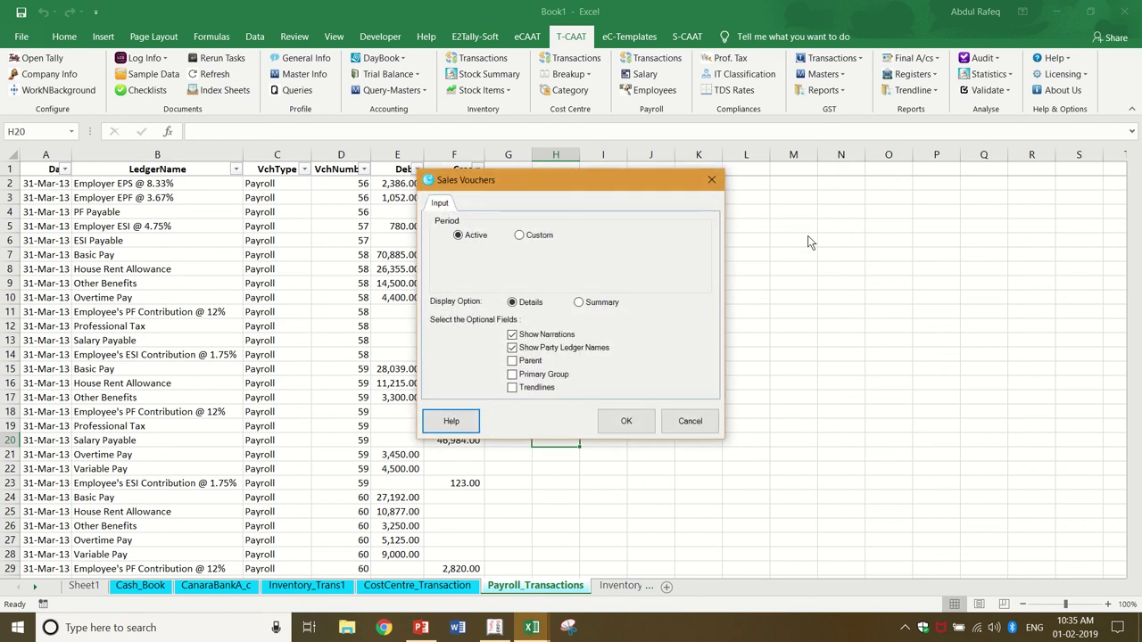
pyautogui.click(520, 236)
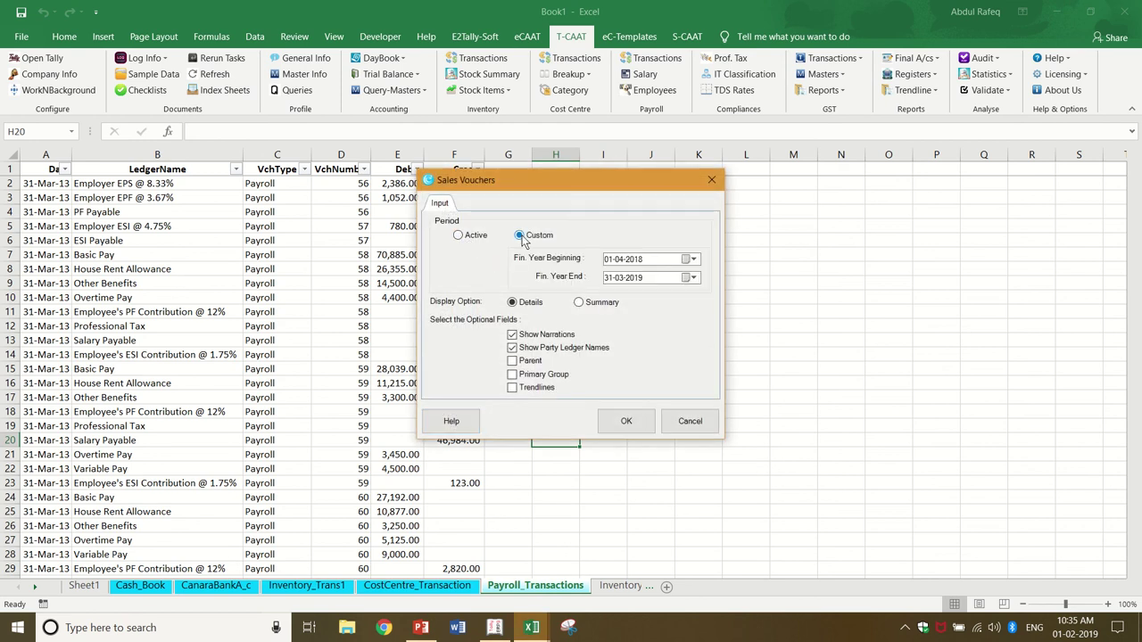
pyautogui.click(619, 261)
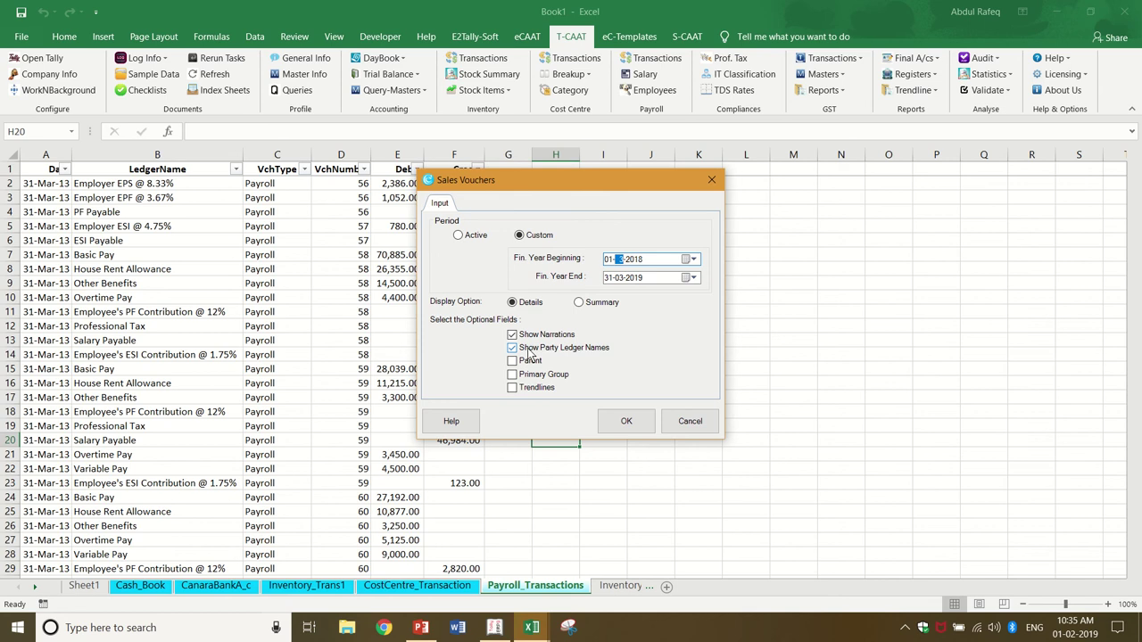
pyautogui.click(609, 259)
pyautogui.click(636, 428)
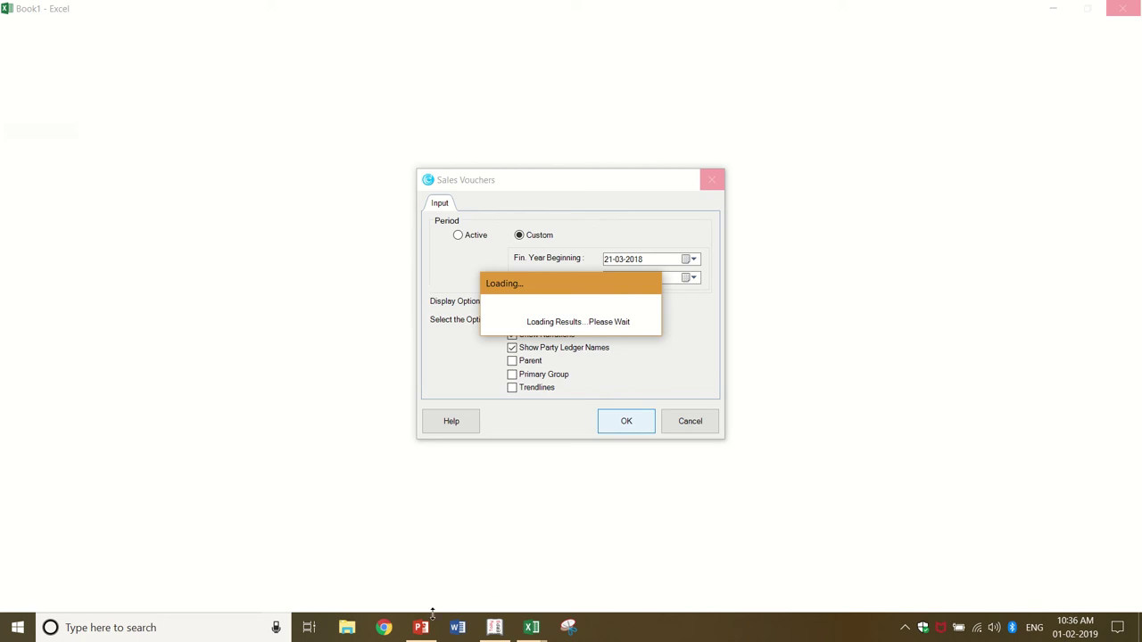
pyautogui.moveTo(427, 631)
pyautogui.click(447, 581)
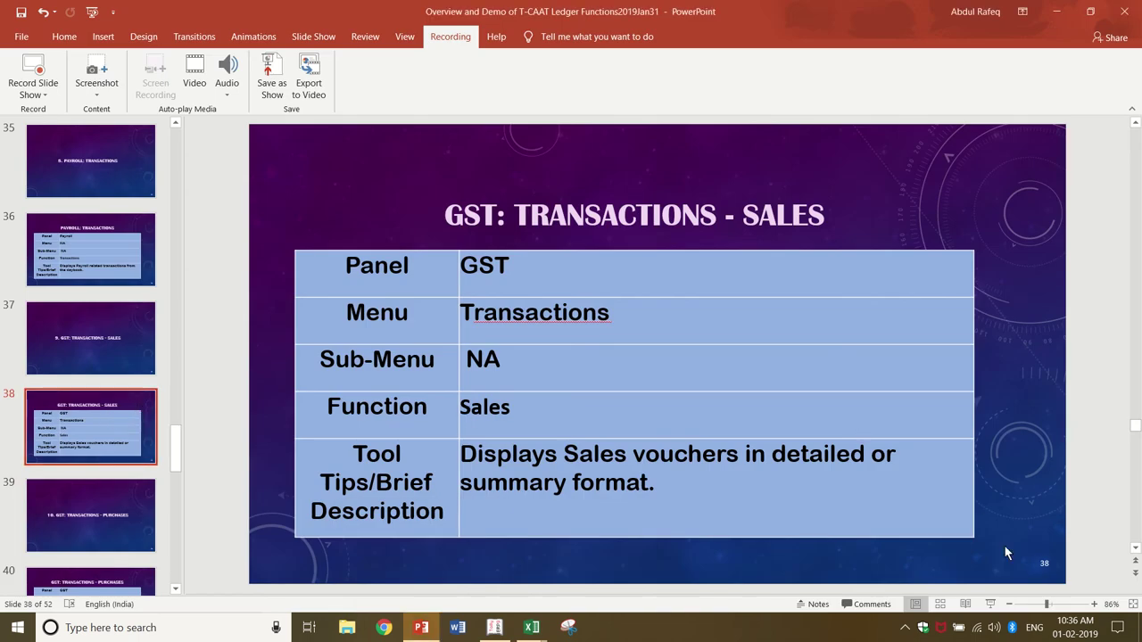
pyautogui.hotkey('alt', 'Tab')
pyautogui.hotkey('alt', 'Tab')
pyautogui.hotkey('alt', 'Tab')
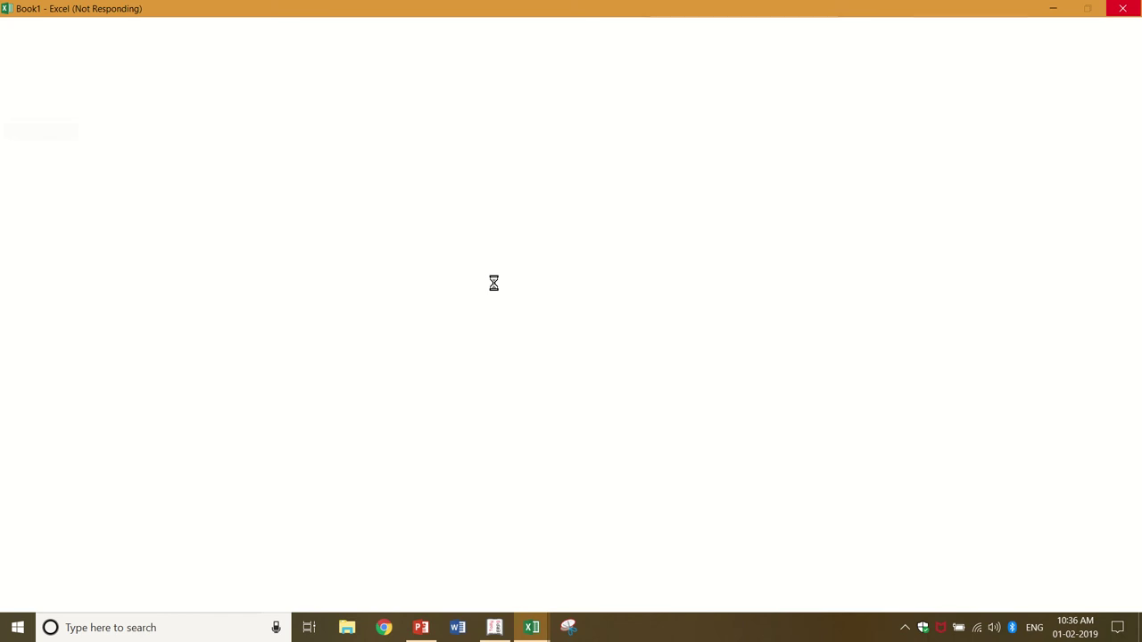
pyautogui.hotkey('alt', 'Tab')
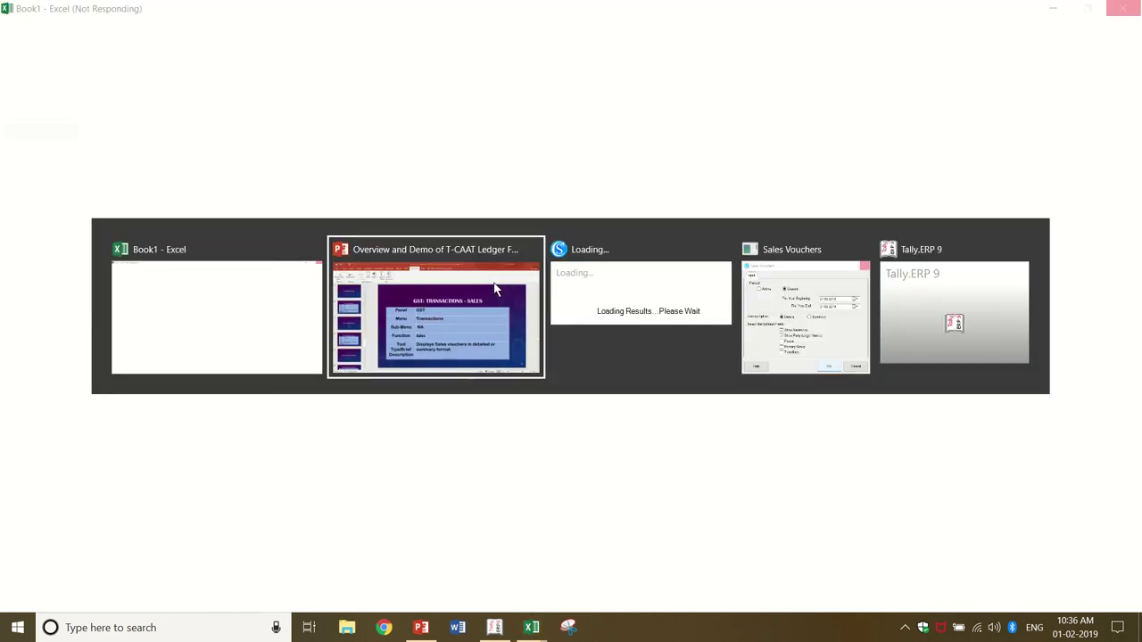
pyautogui.hotkey('alt', 'Tab')
pyautogui.hotkey('alt', 'Tab')
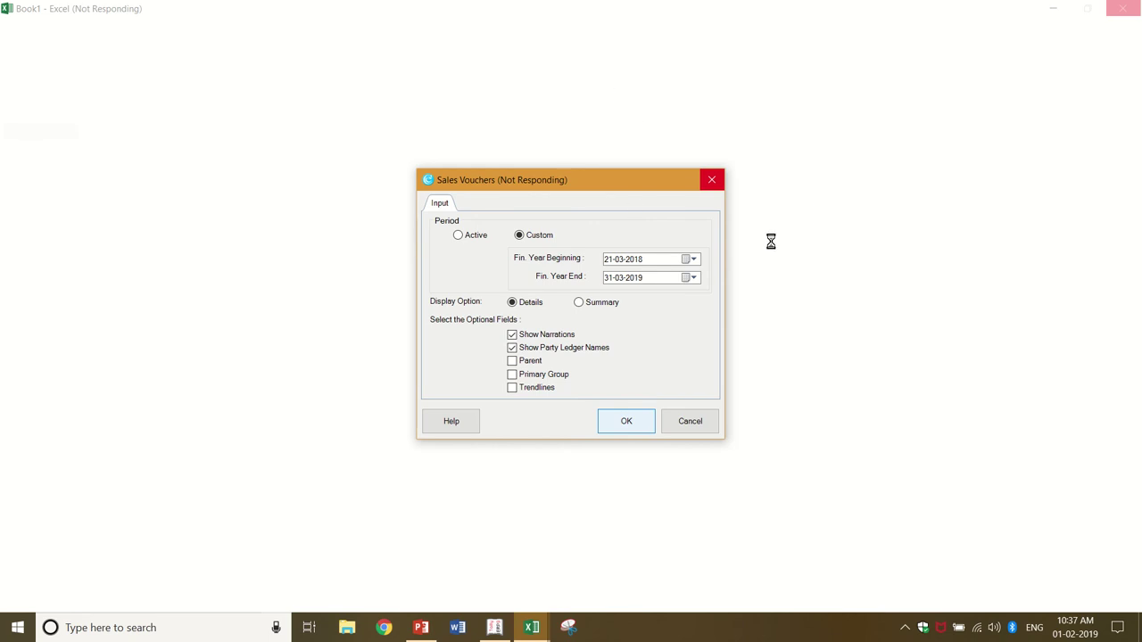
pyautogui.moveTo(627, 7)
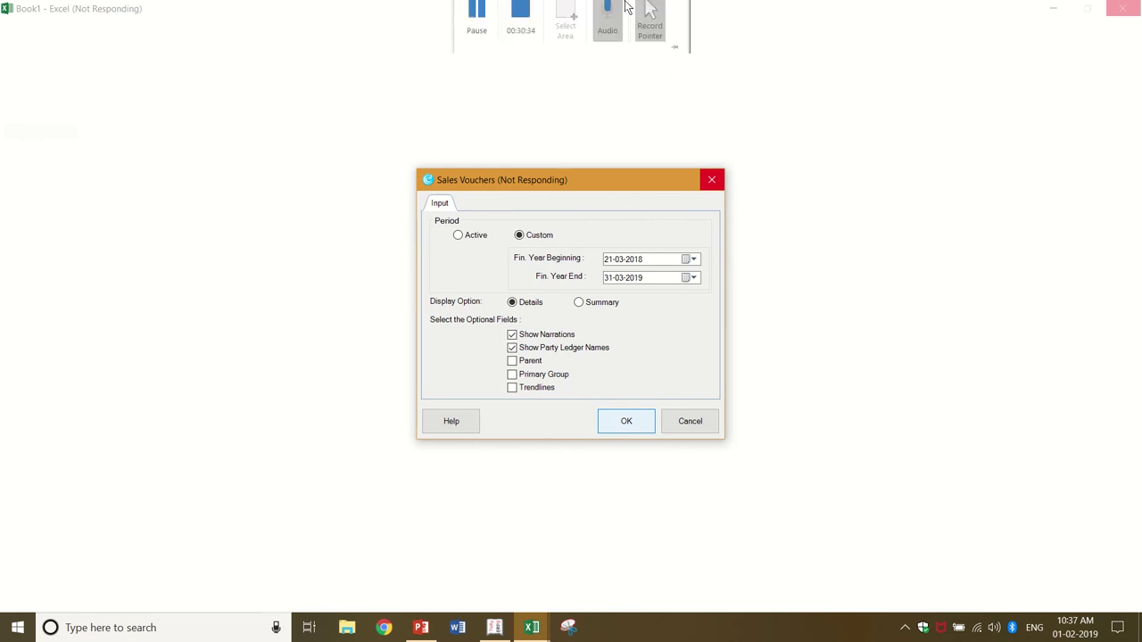
pyautogui.click(476, 36)
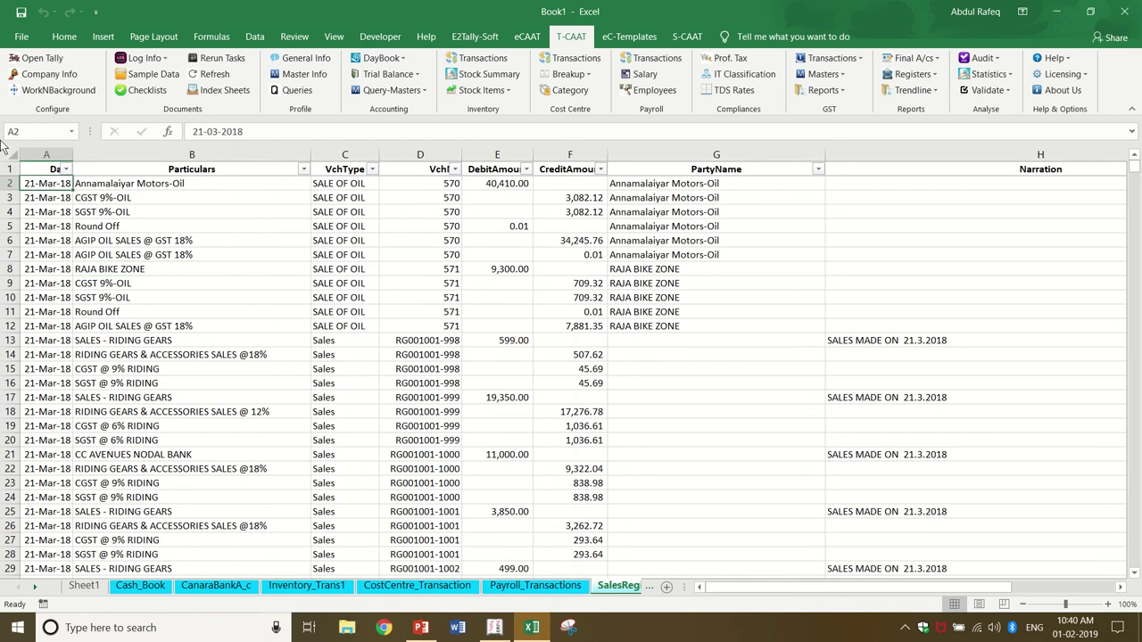
# Review the generated sales register from its first entries to its last row and return to the beginning.
pyautogui.scroll(-4, 55, 205)
pyautogui.scroll(-8, 56, 303)
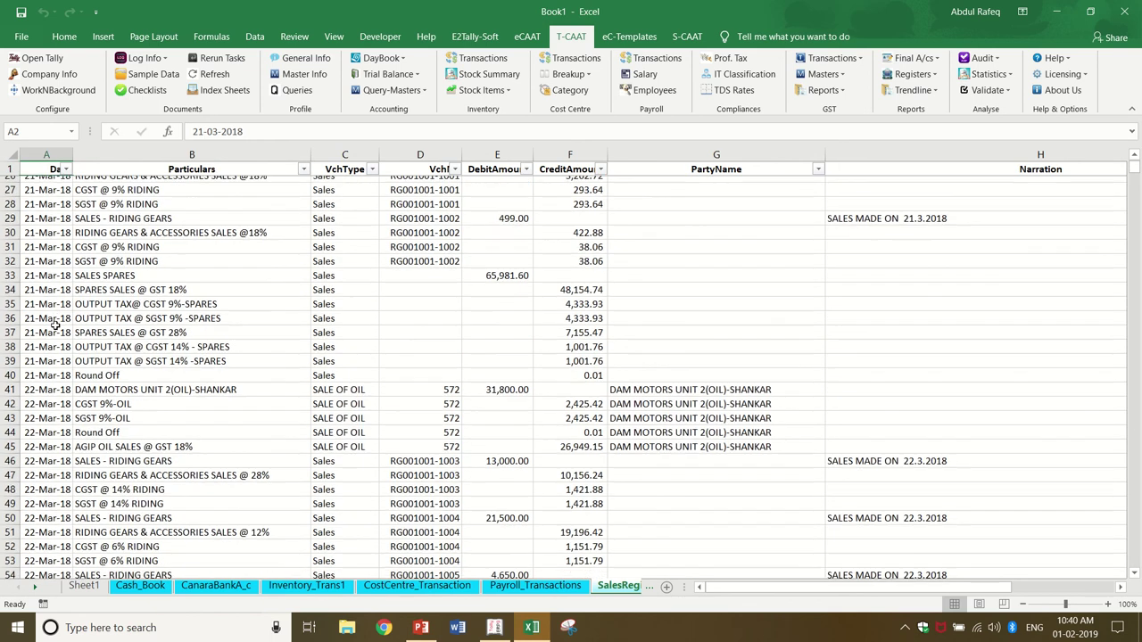
pyautogui.click(50, 384)
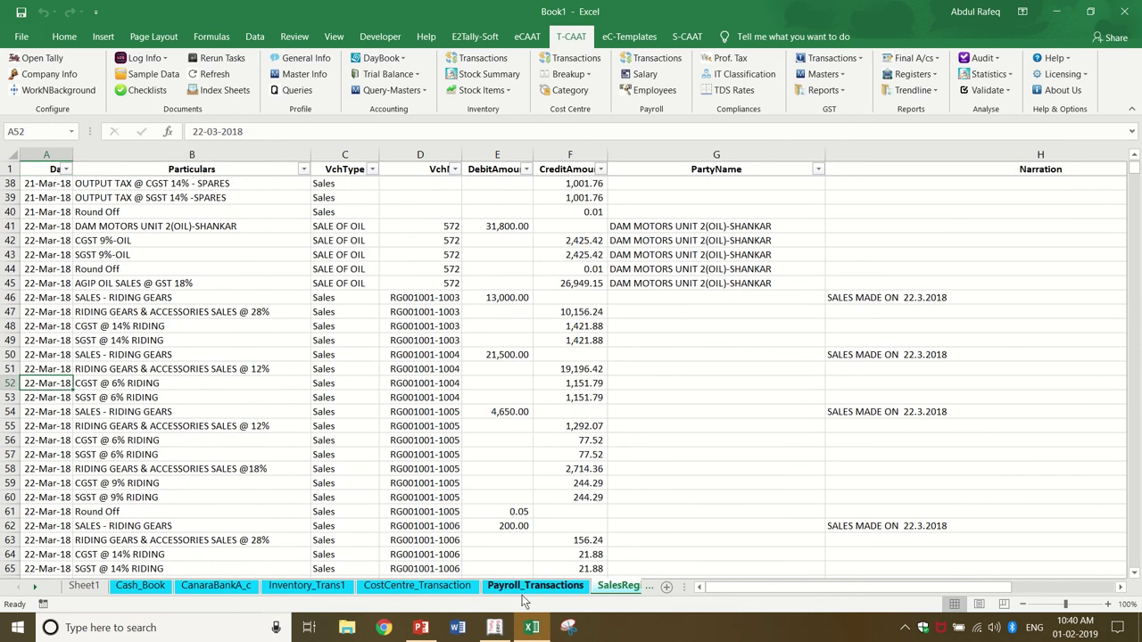
pyautogui.hotkey('ctrl', 'Down')
pyautogui.scroll(-1, 179, 450)
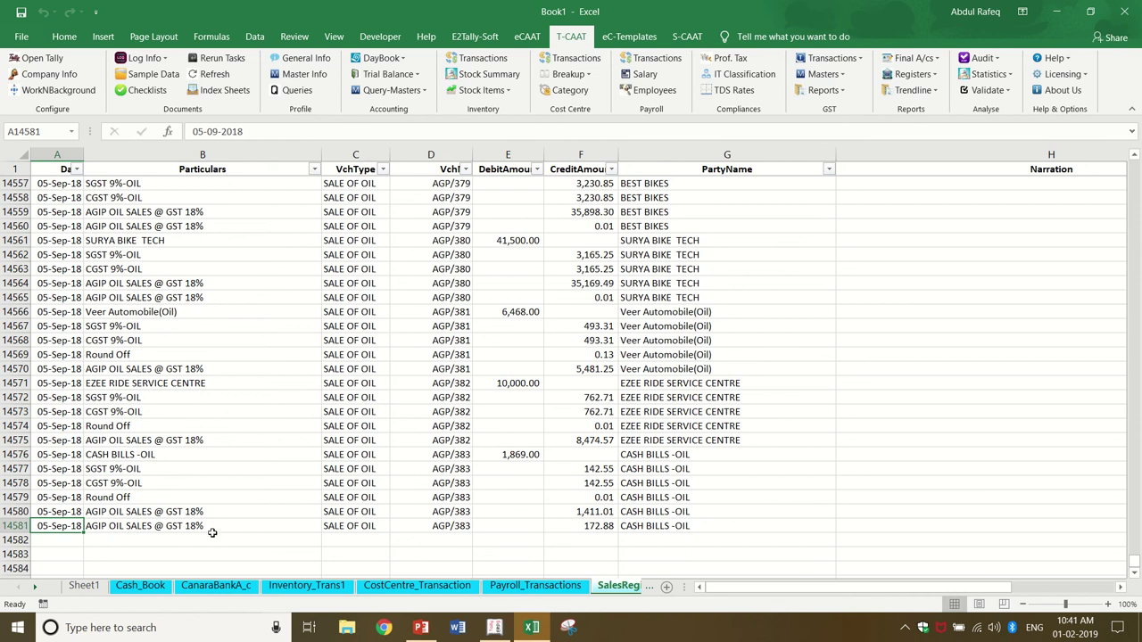
pyautogui.hotkey('ctrl', 'Home')
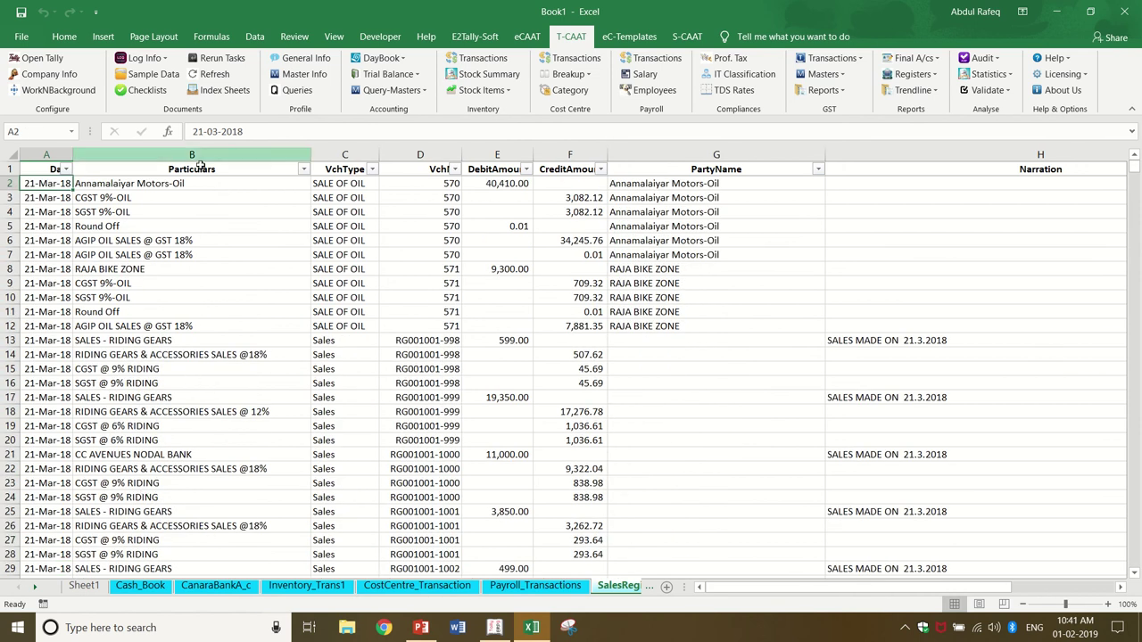
pyautogui.click(164, 226)
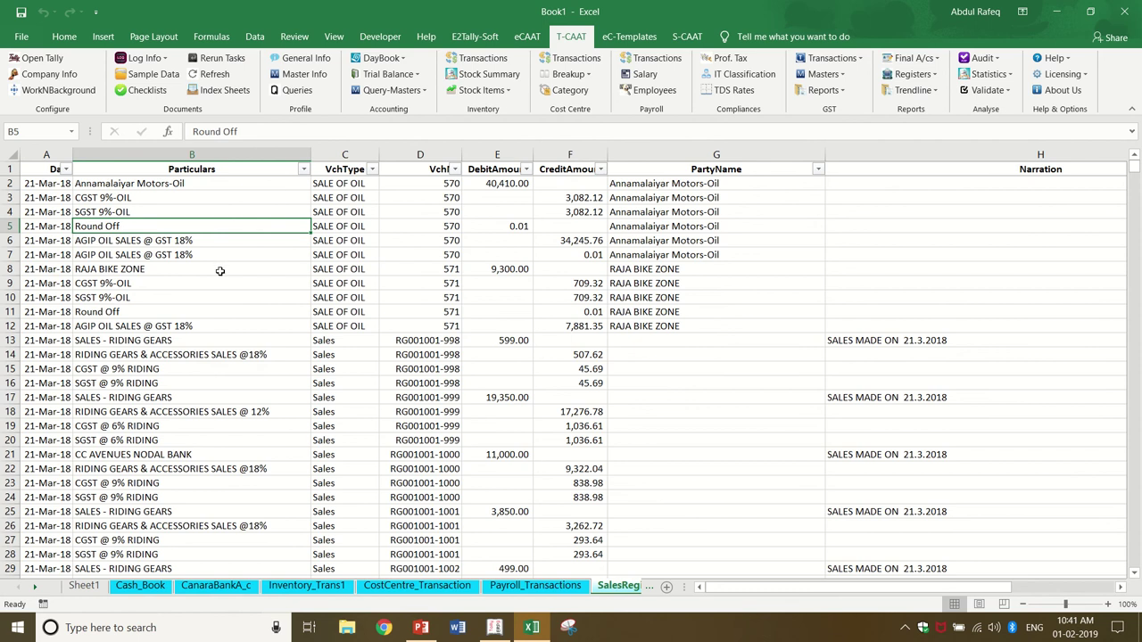
# Filter the sales register's VchType column to Sales vouchers only and view the Particulars filter list.
pyautogui.click(371, 169)
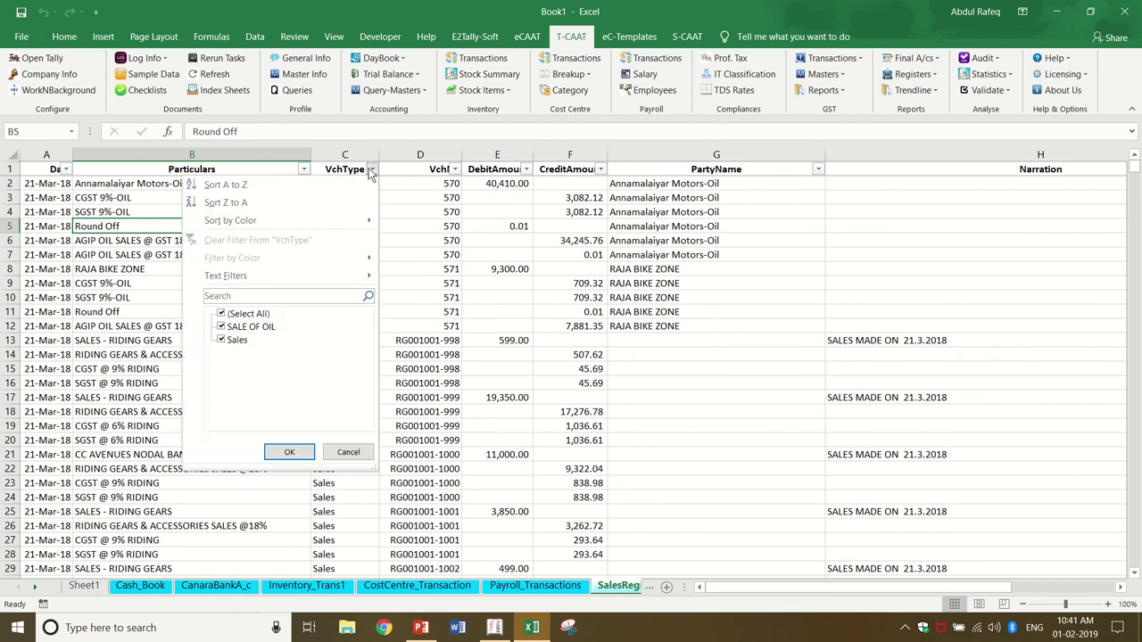
pyautogui.click(222, 326)
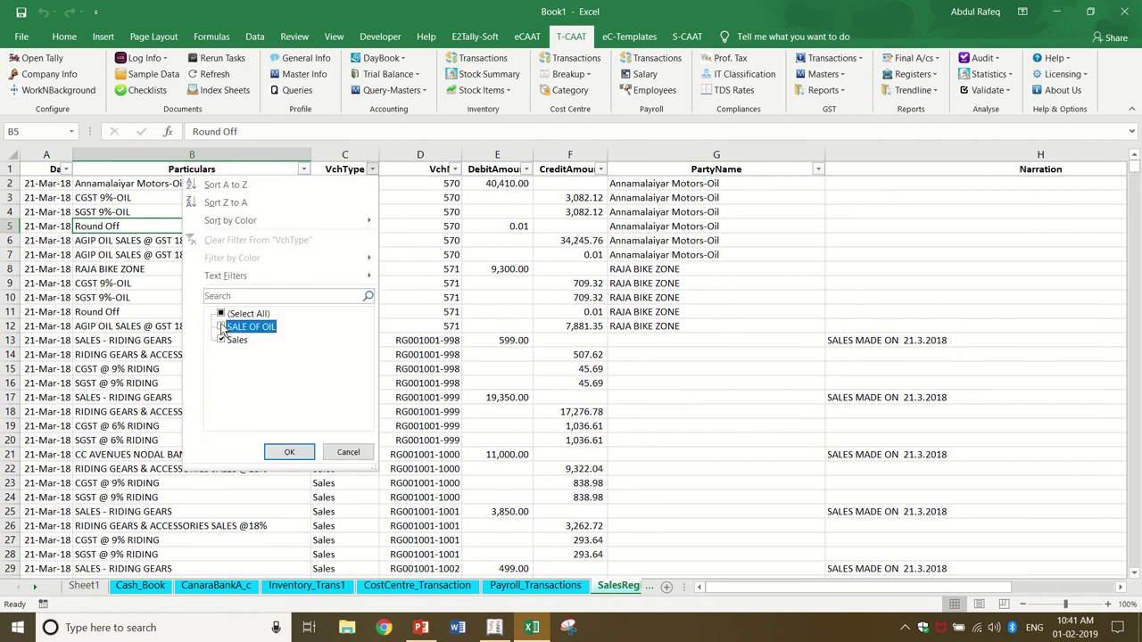
pyautogui.click(291, 452)
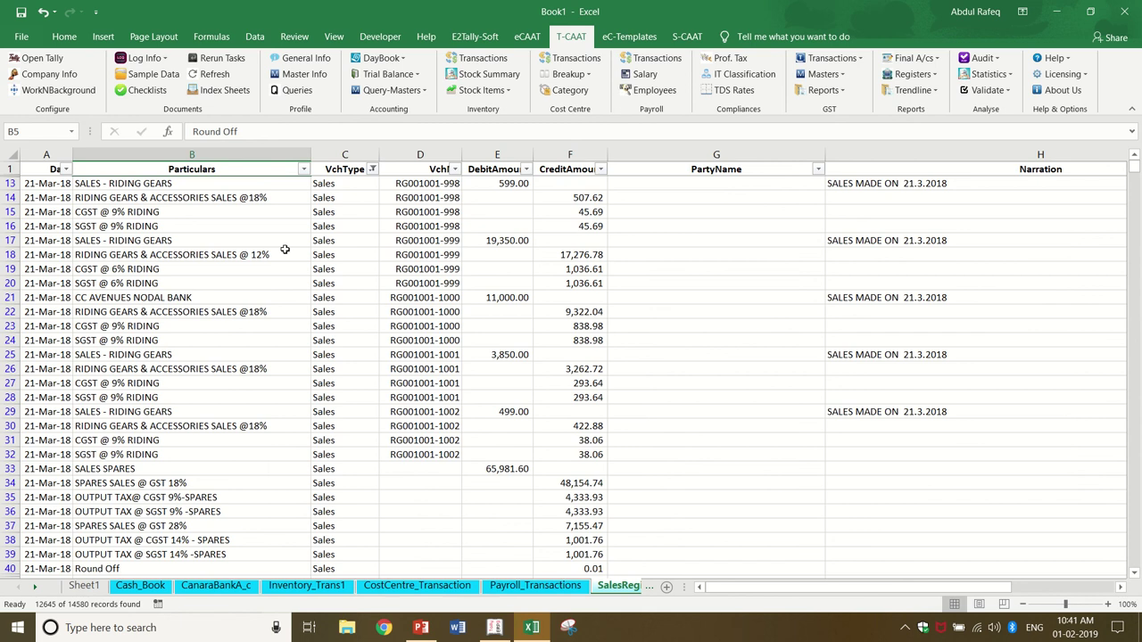
pyautogui.click(303, 169)
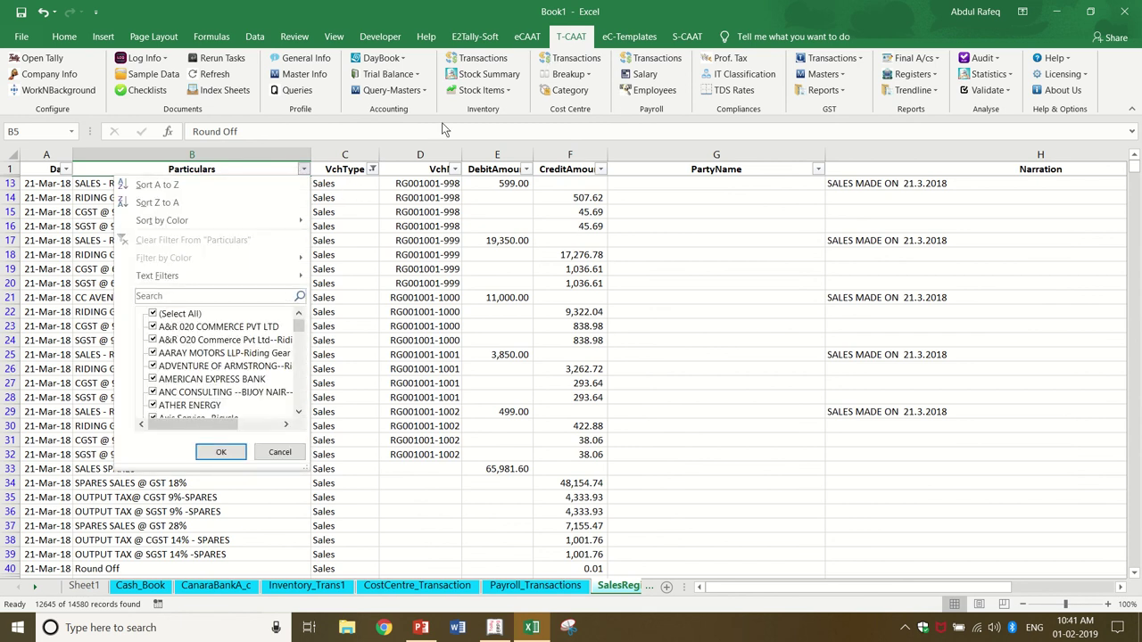
# Clear the voucher type filter from the sales register.
pyautogui.click(254, 36)
pyautogui.click(254, 36)
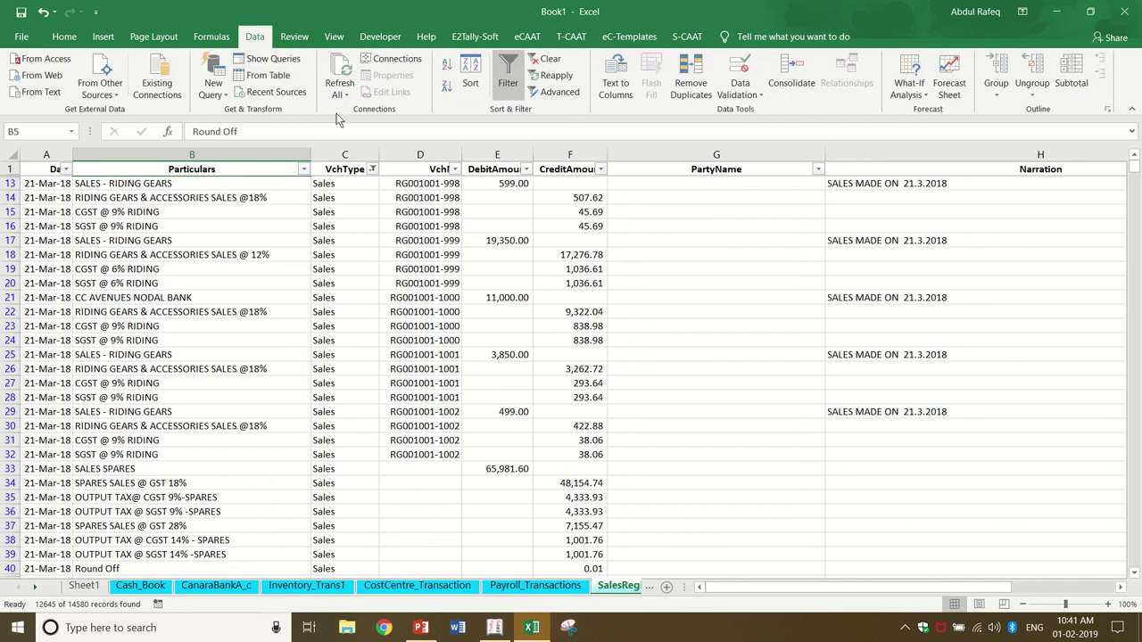
pyautogui.click(548, 59)
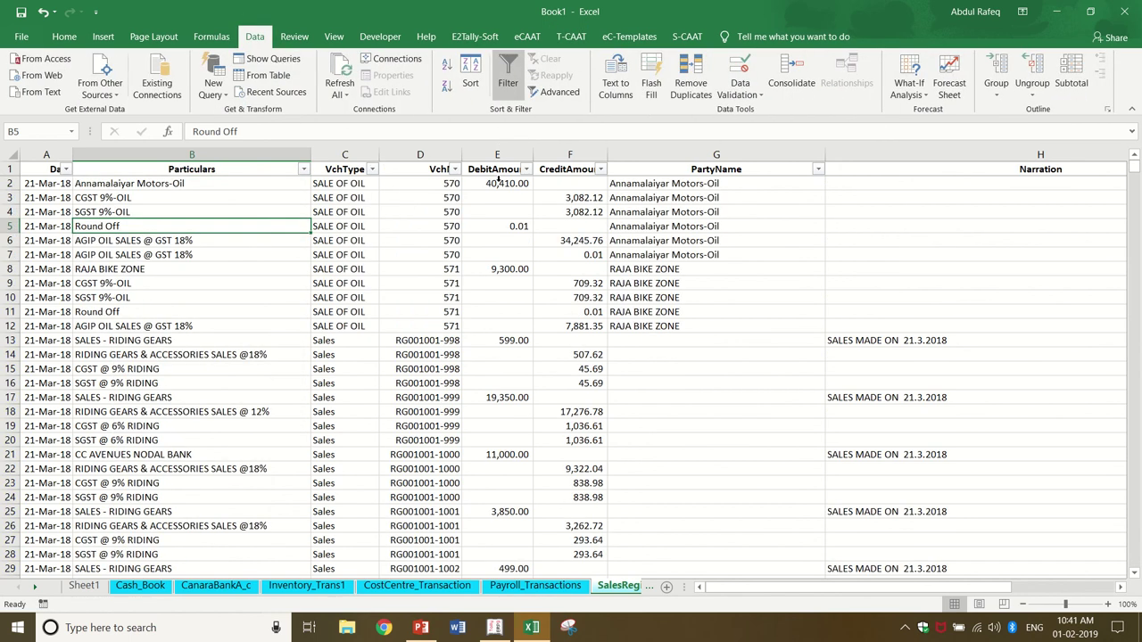
pyautogui.click(325, 366)
pyautogui.click(266, 313)
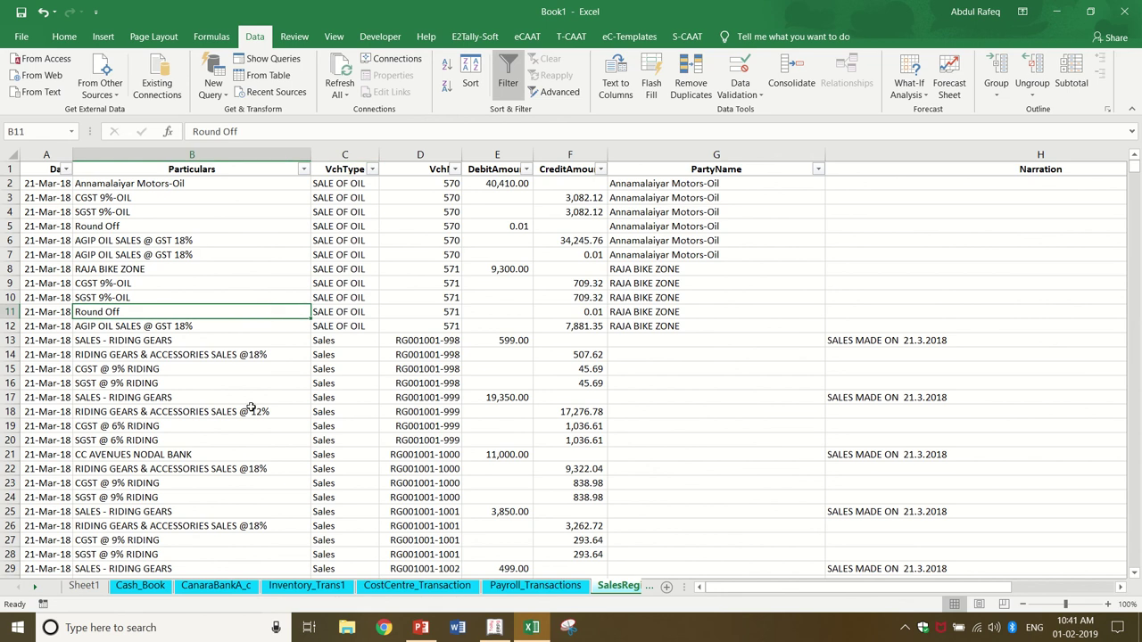
# Switch to PowerPoint and present the slides from GST: Transactions - Sales through GST: Transactions - Purchases.
pyautogui.hotkey('alt', 'Tab')
pyautogui.hotkey('alt', 'Tab')
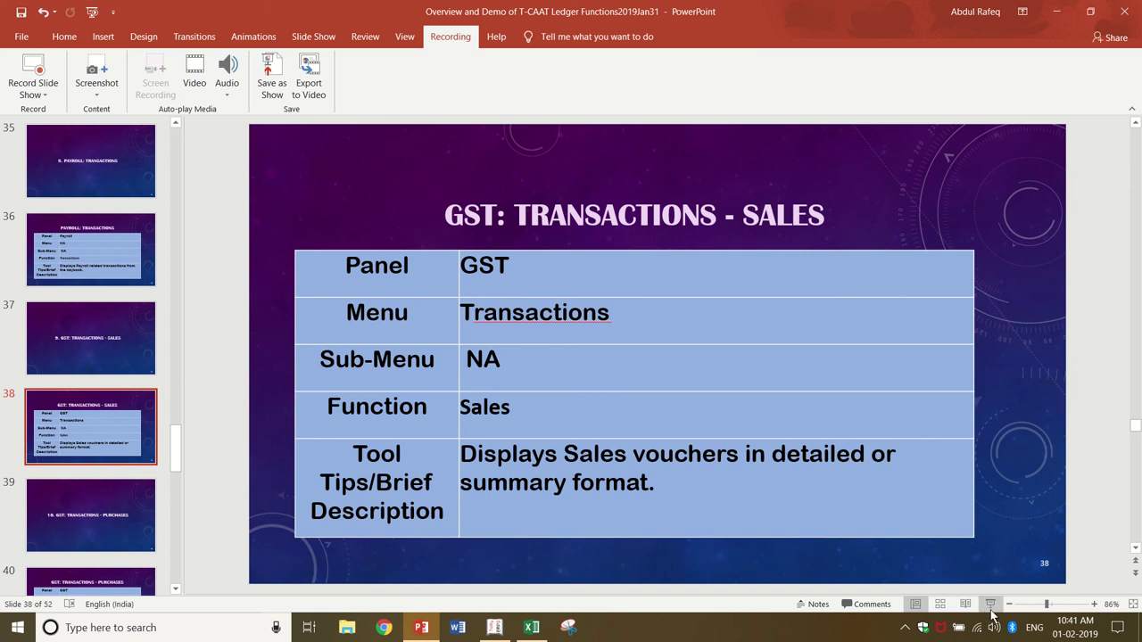
pyautogui.click(990, 604)
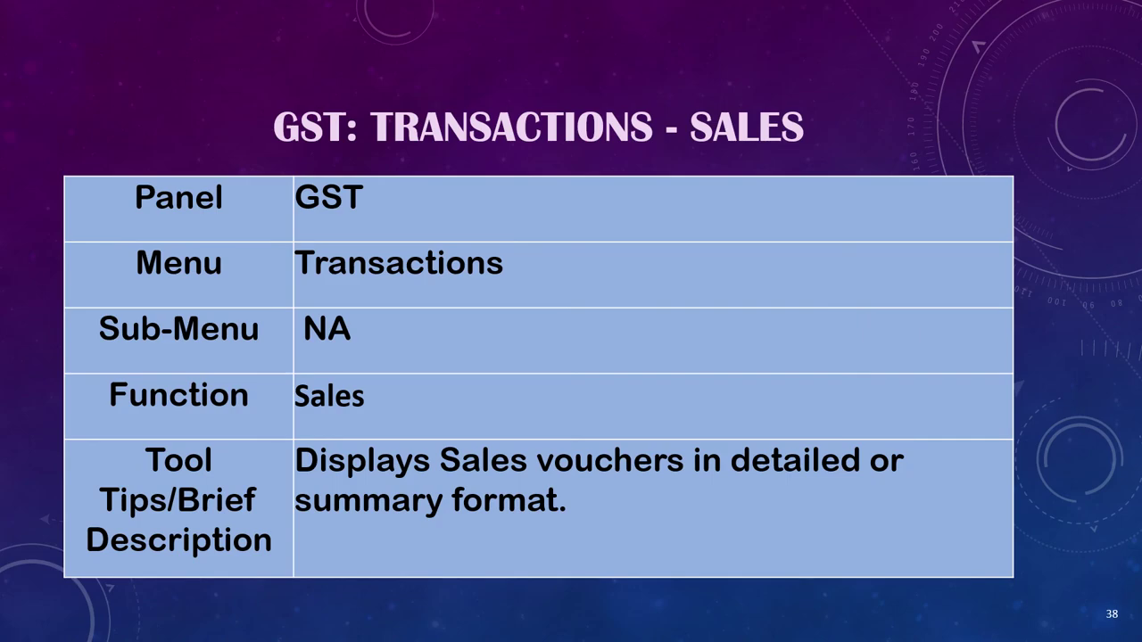
pyautogui.press('Right')
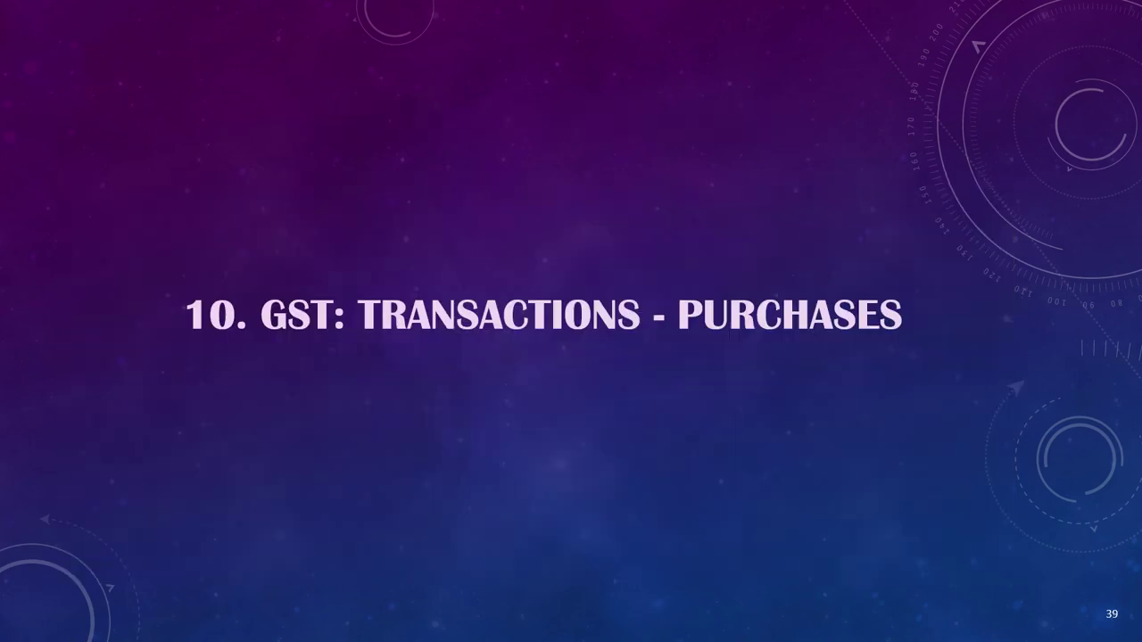
pyautogui.press('Right')
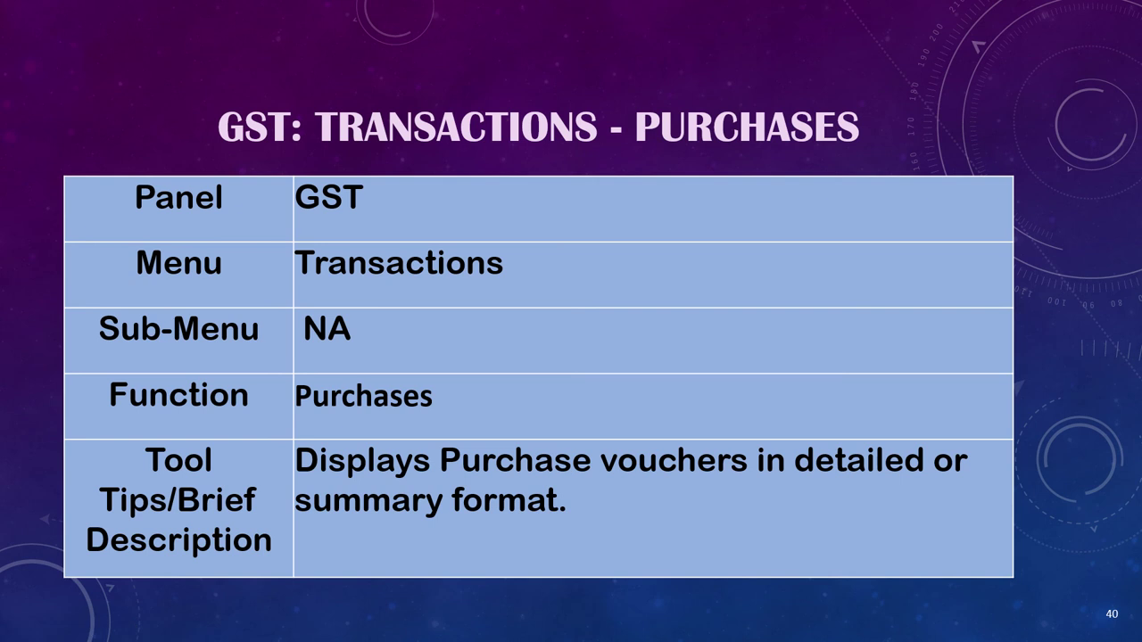
# Switch to the Excel workbook and start T-CAAT's GST Transactions Purchase function.
pyautogui.hotkey('alt', 'Tab')
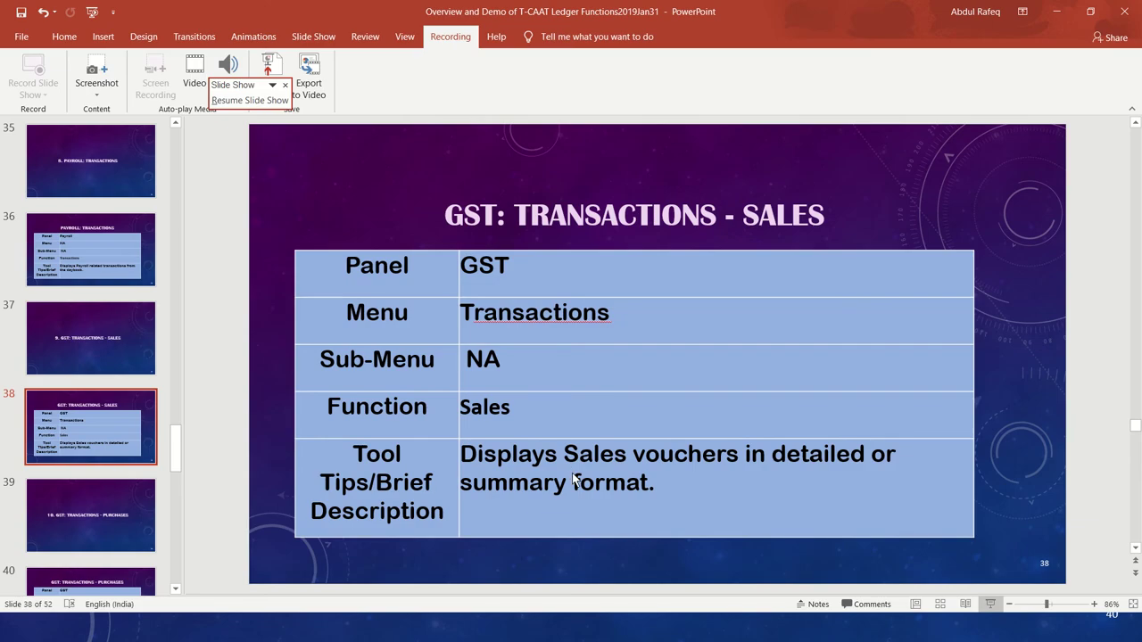
pyautogui.hotkey('alt', 'Tab')
pyautogui.hotkey('alt', 'Tab')
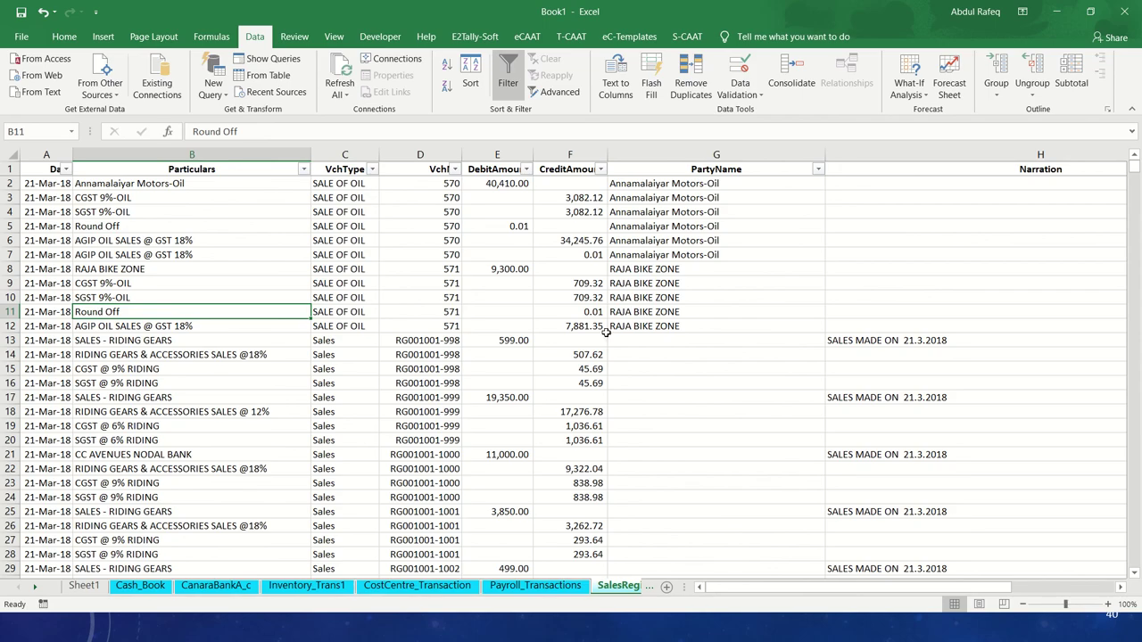
pyautogui.click(601, 328)
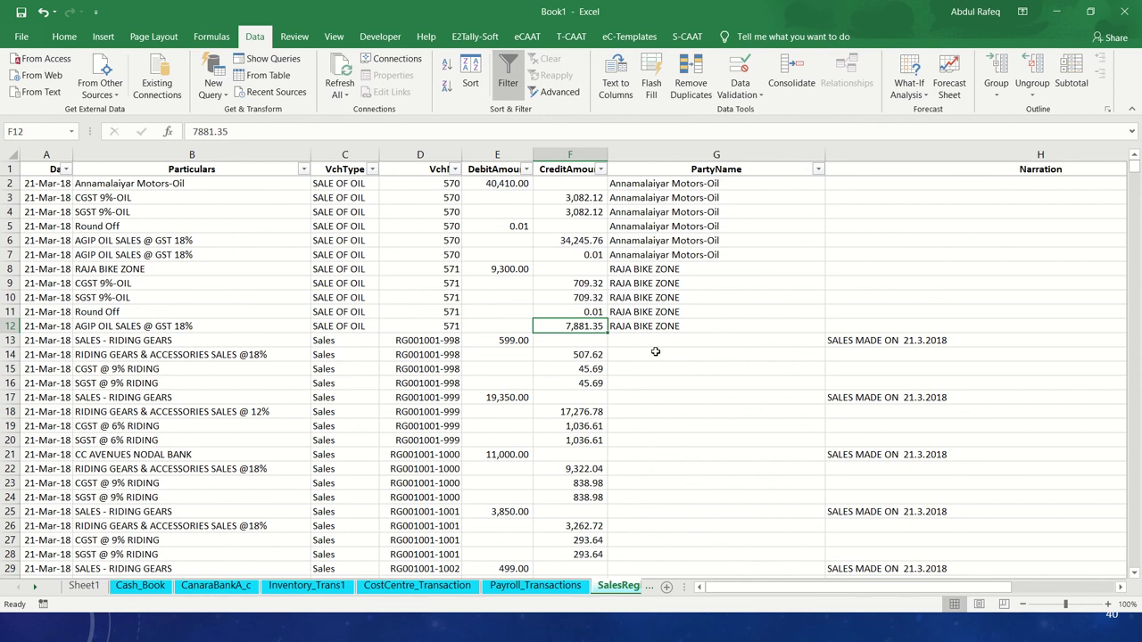
pyautogui.click(568, 36)
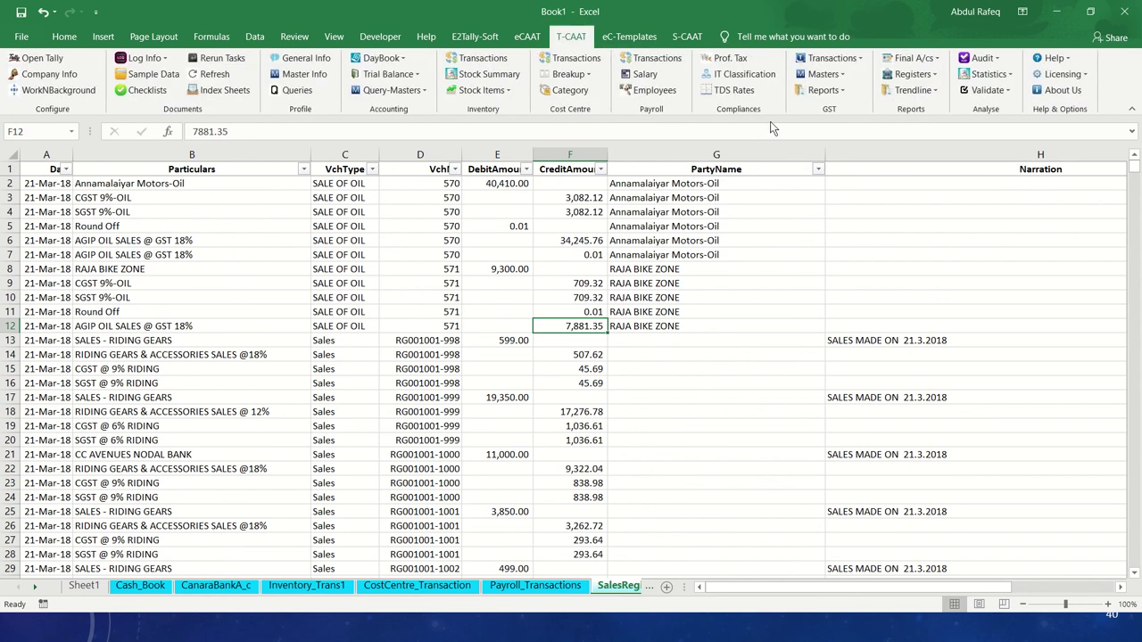
pyautogui.click(831, 58)
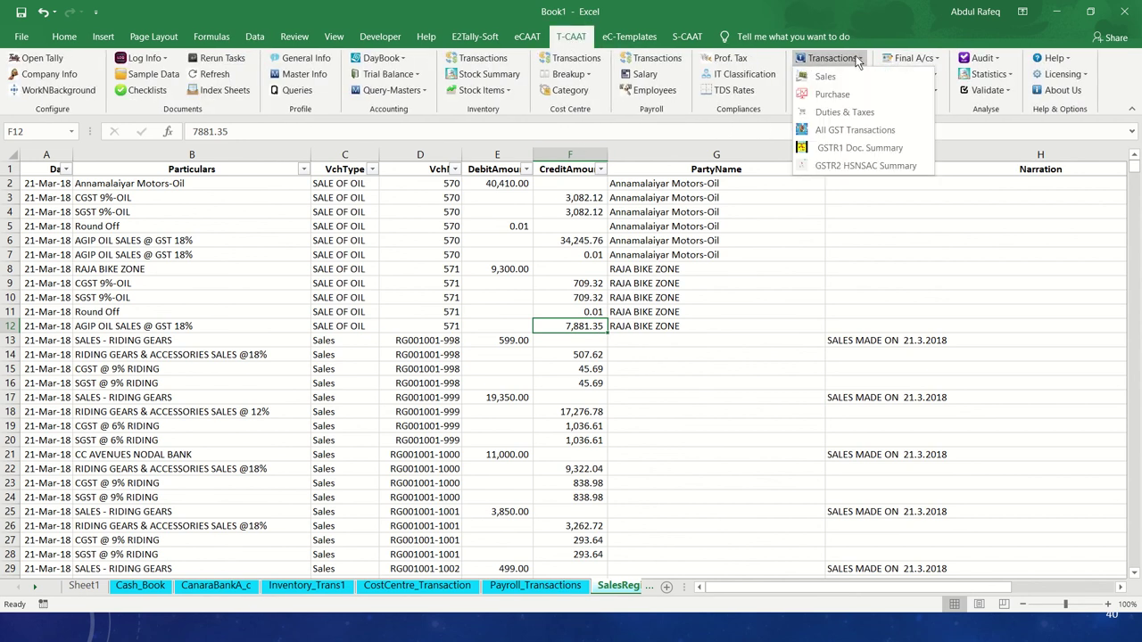
pyautogui.click(838, 99)
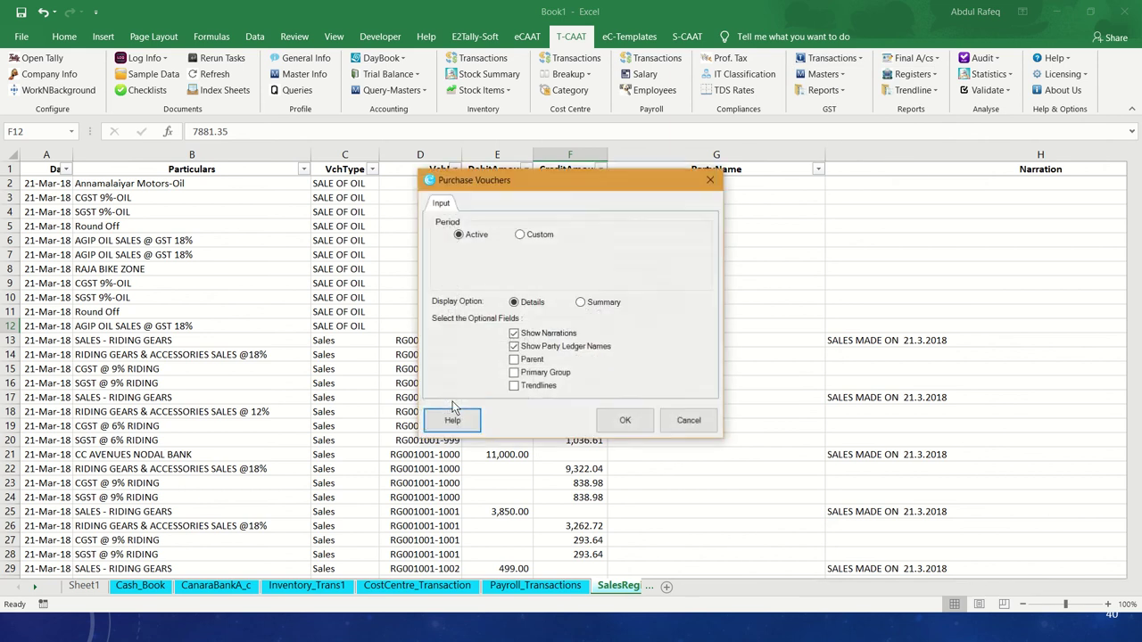
# Generate the detailed purchase register for the custom period 21-03-2018 to 31-03-2018, keeping narrations and party ledger names shown.
pyautogui.click(521, 233)
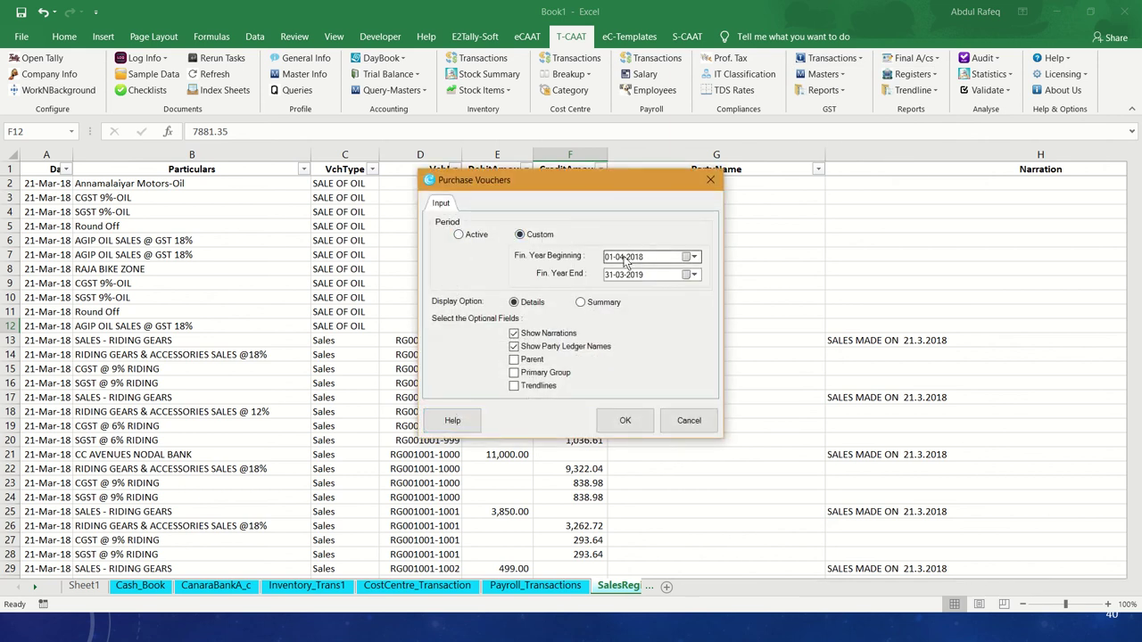
pyautogui.press('Left')
pyautogui.press('Right')
pyautogui.click(638, 275)
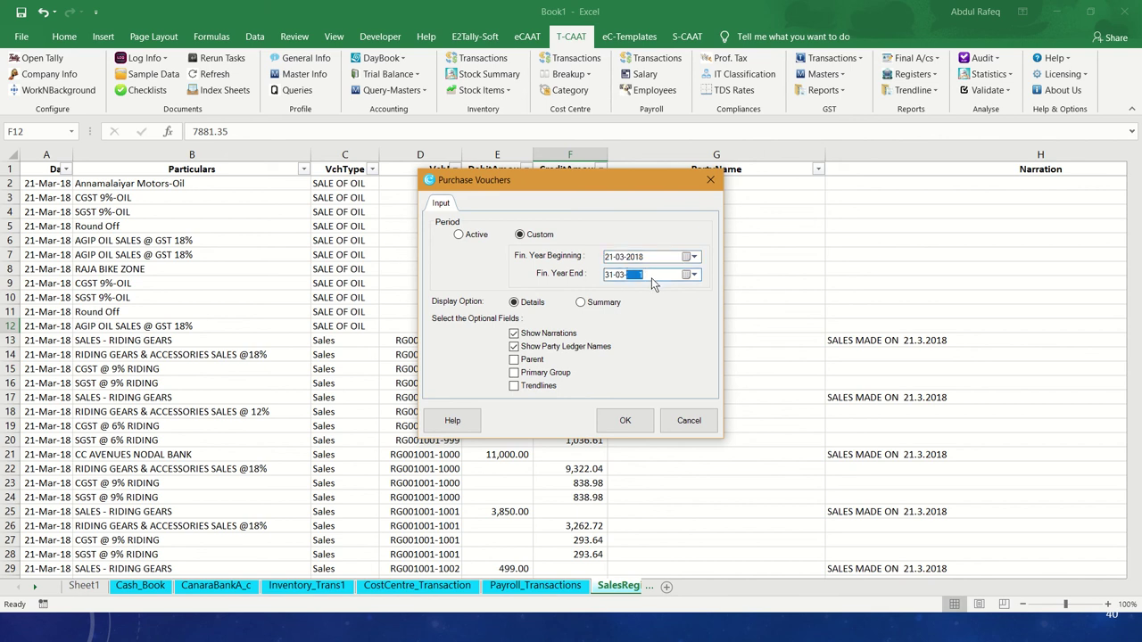
pyautogui.write('18')
pyautogui.click(630, 422)
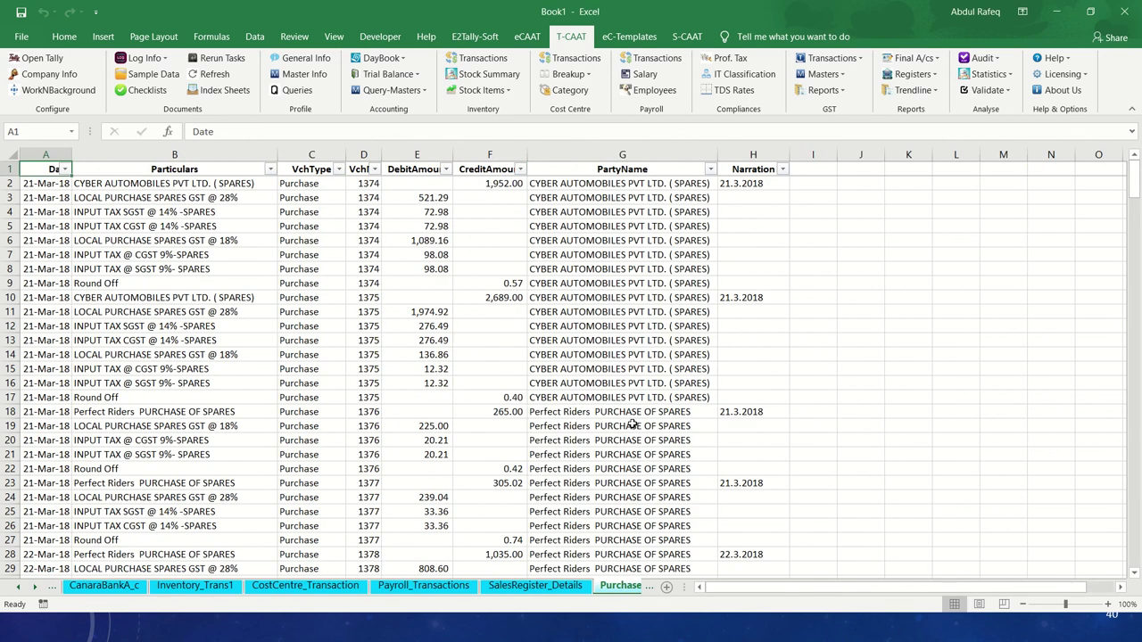
# Review the generated purchase register down to its last row and back up through the late-March entries.
pyautogui.click(182, 268)
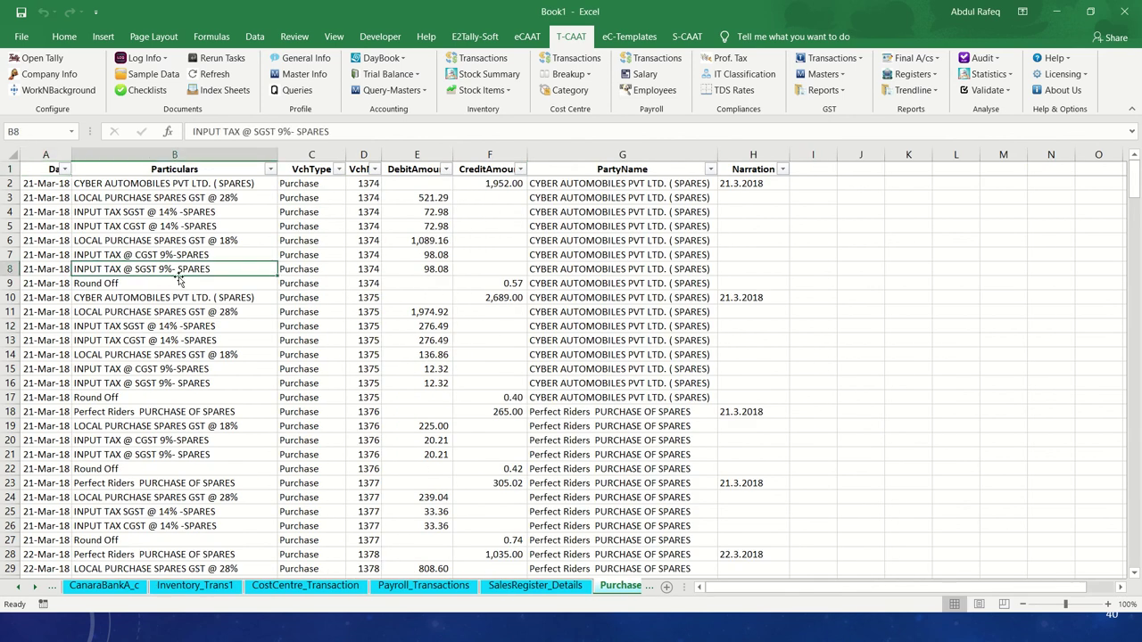
pyautogui.hotkey('ctrl', 'Down')
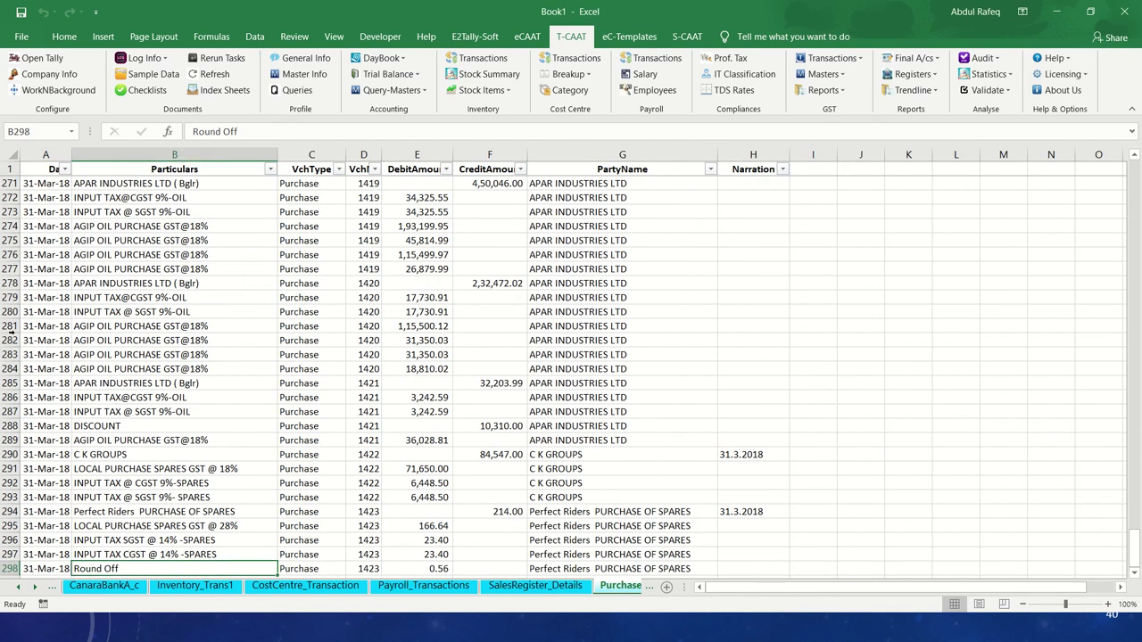
pyautogui.scroll(12, 229, 315)
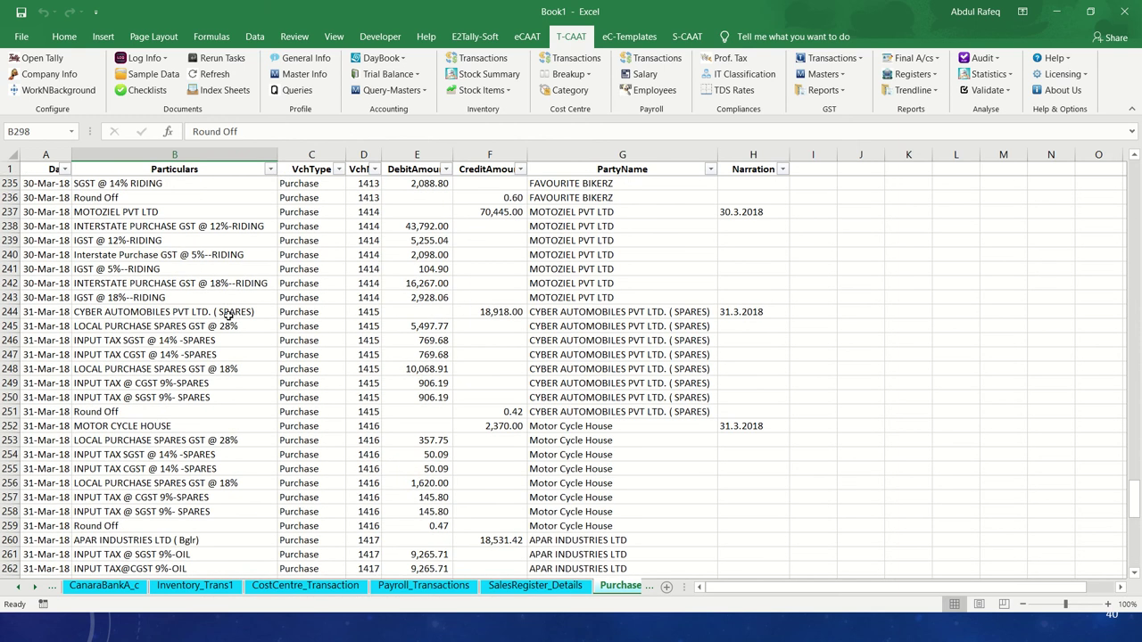
pyautogui.scroll(20, 228, 315)
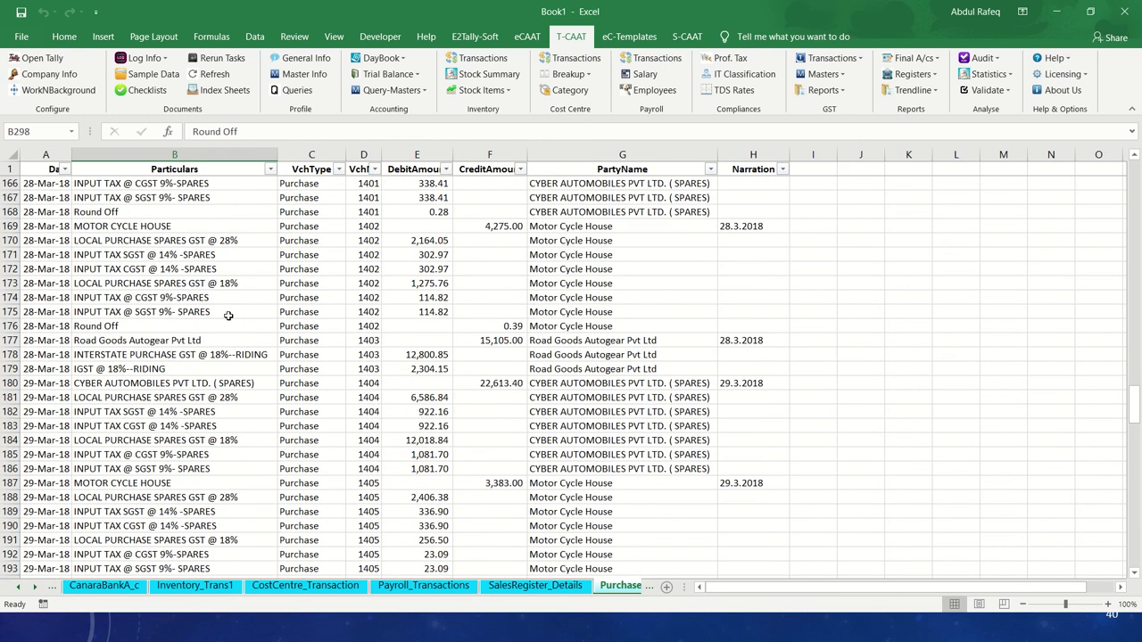
# View the purchase register's Particulars filter list without filtering, and return to the first entries.
pyautogui.click(339, 168)
pyautogui.click(339, 169)
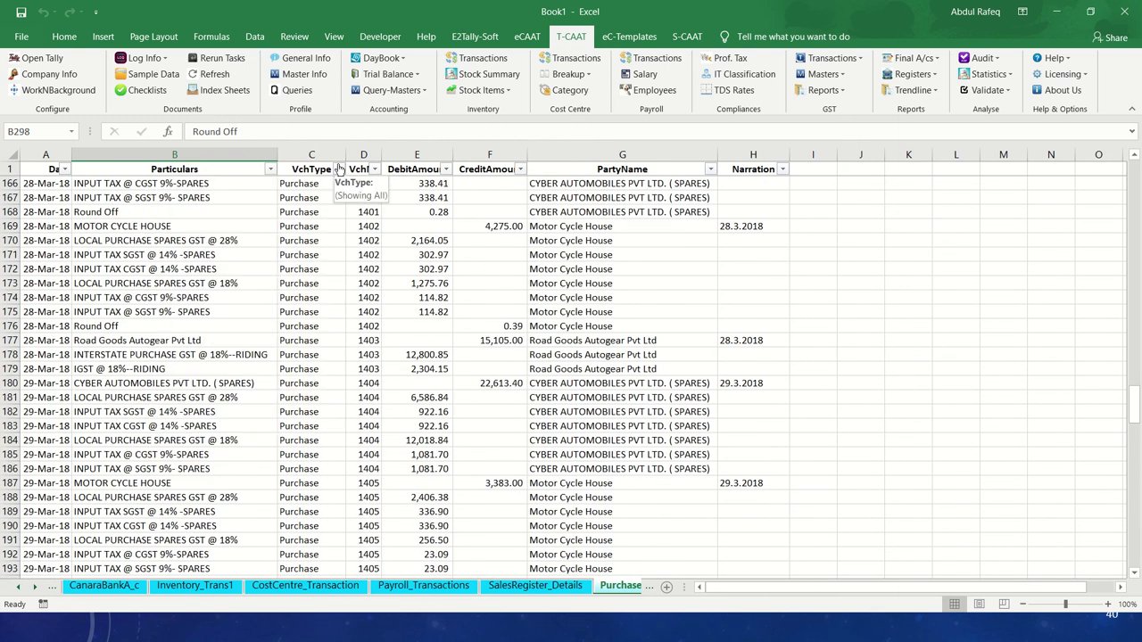
pyautogui.click(269, 168)
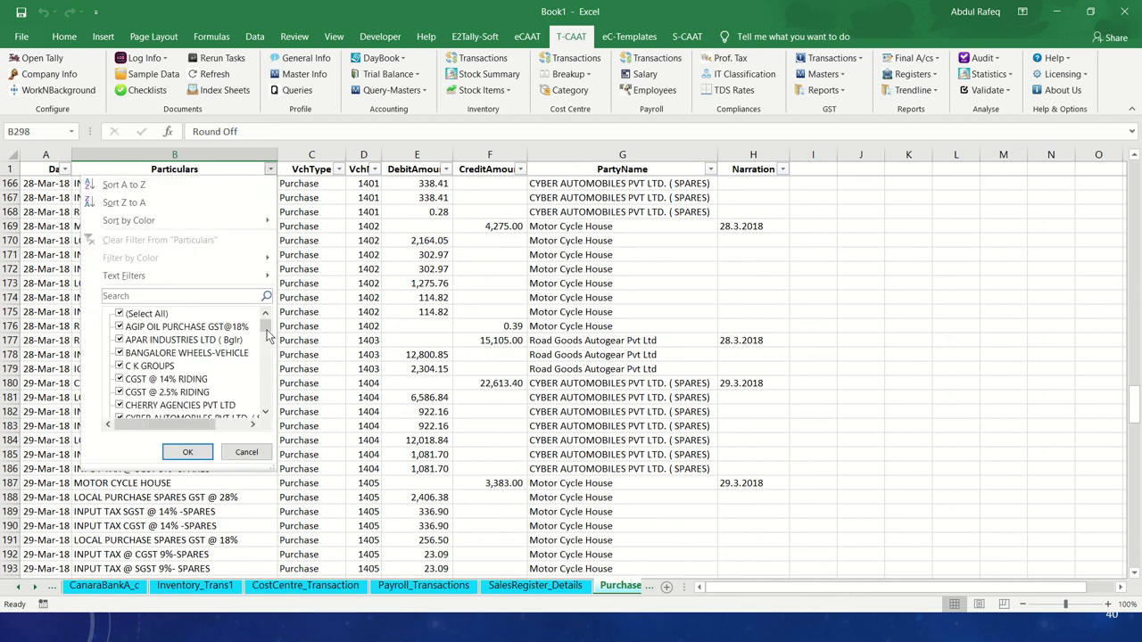
pyautogui.moveTo(267, 337); pyautogui.dragTo(274, 399)
pyautogui.click(243, 452)
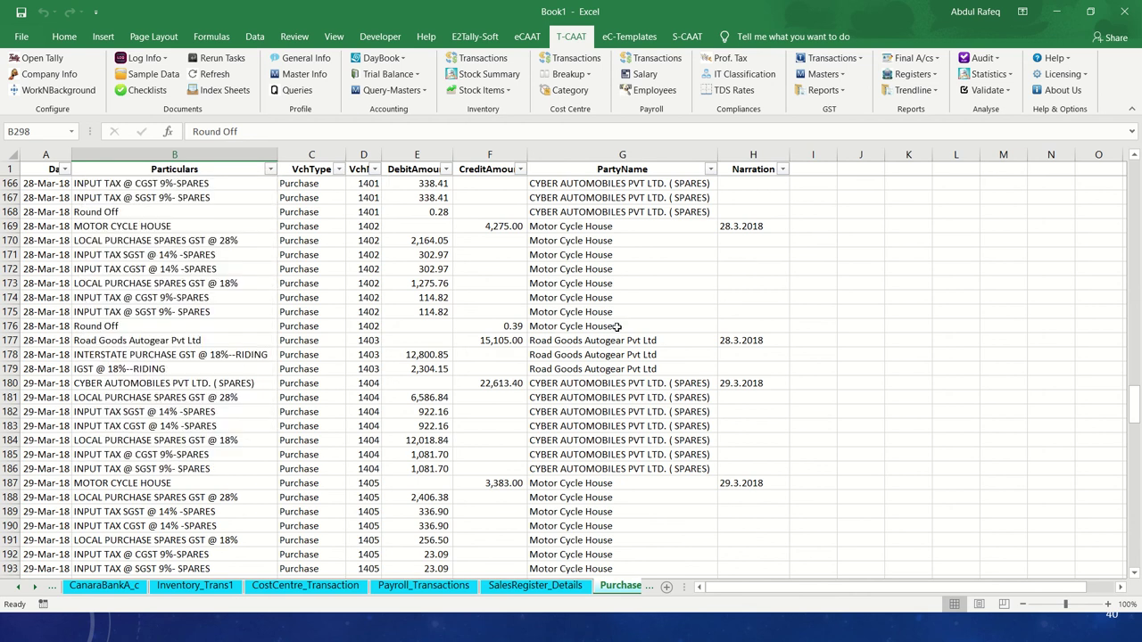
pyautogui.click(615, 326)
pyautogui.scroll(20, 615, 326)
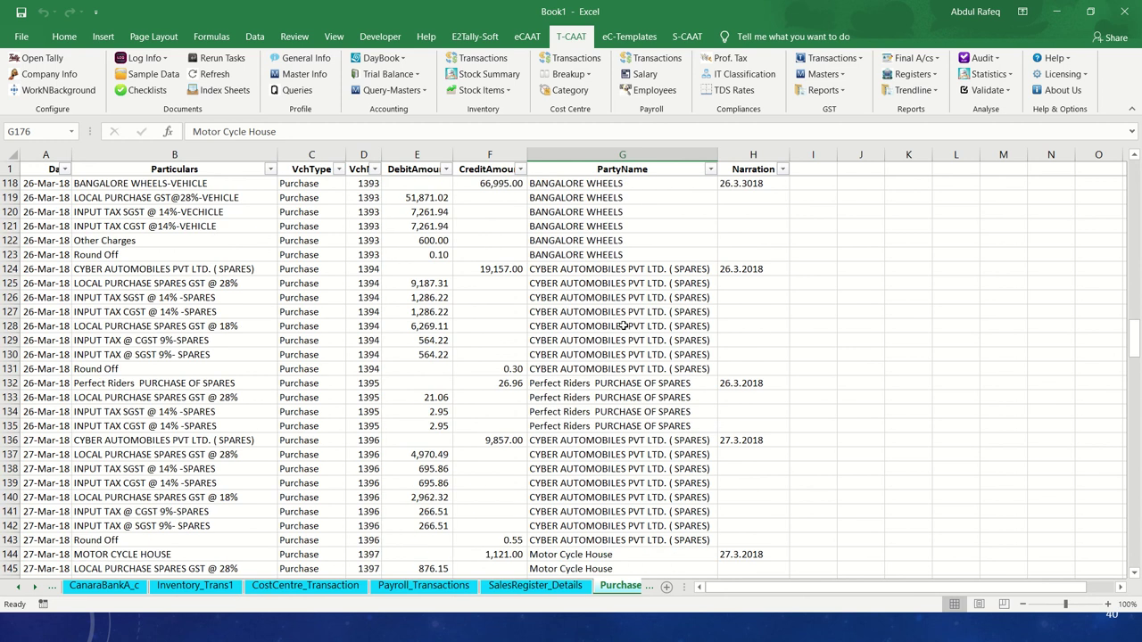
pyautogui.scroll(20, 619, 327)
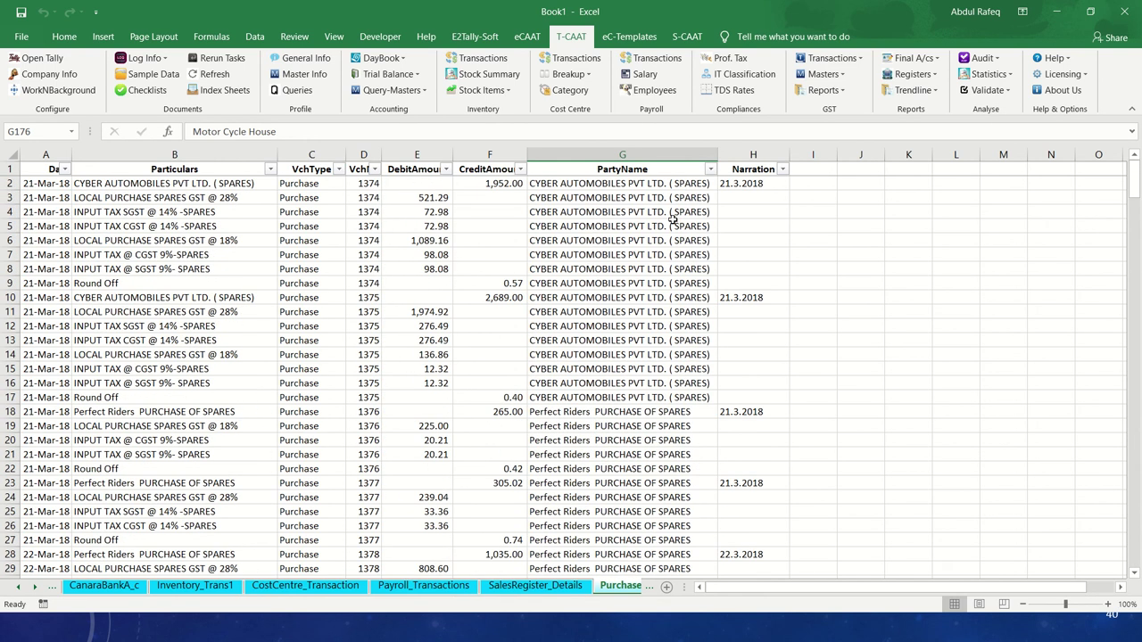
# Filter the purchase register's PartyName column to APAR INDUSTRIES LTD only.
pyautogui.click(709, 169)
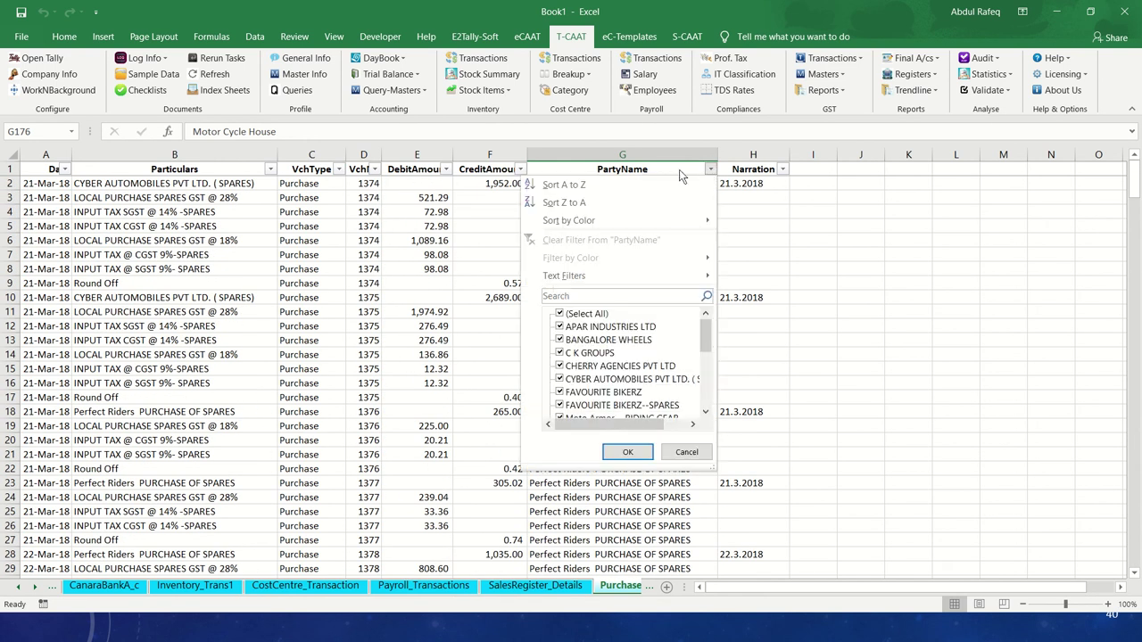
pyautogui.click(574, 315)
pyautogui.click(574, 327)
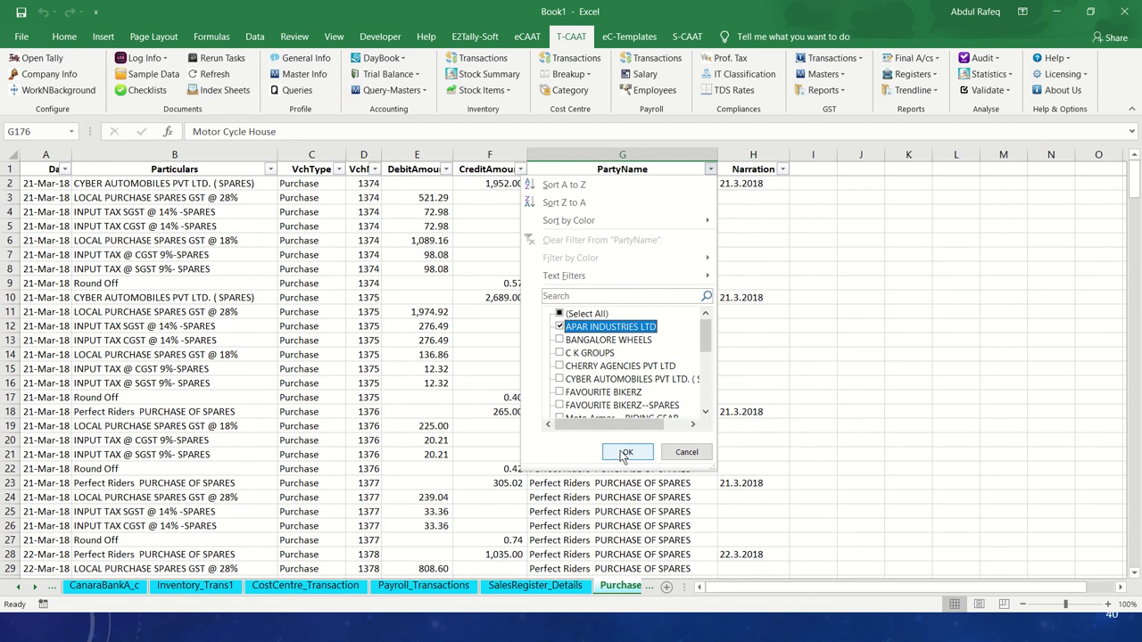
pyautogui.click(627, 454)
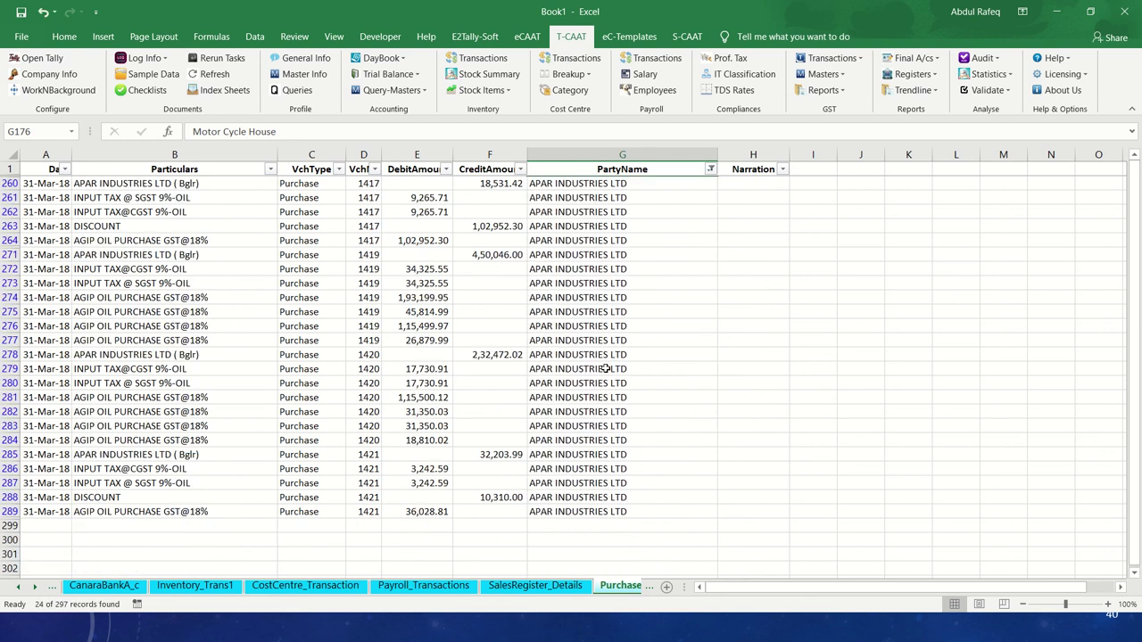
pyautogui.click(710, 169)
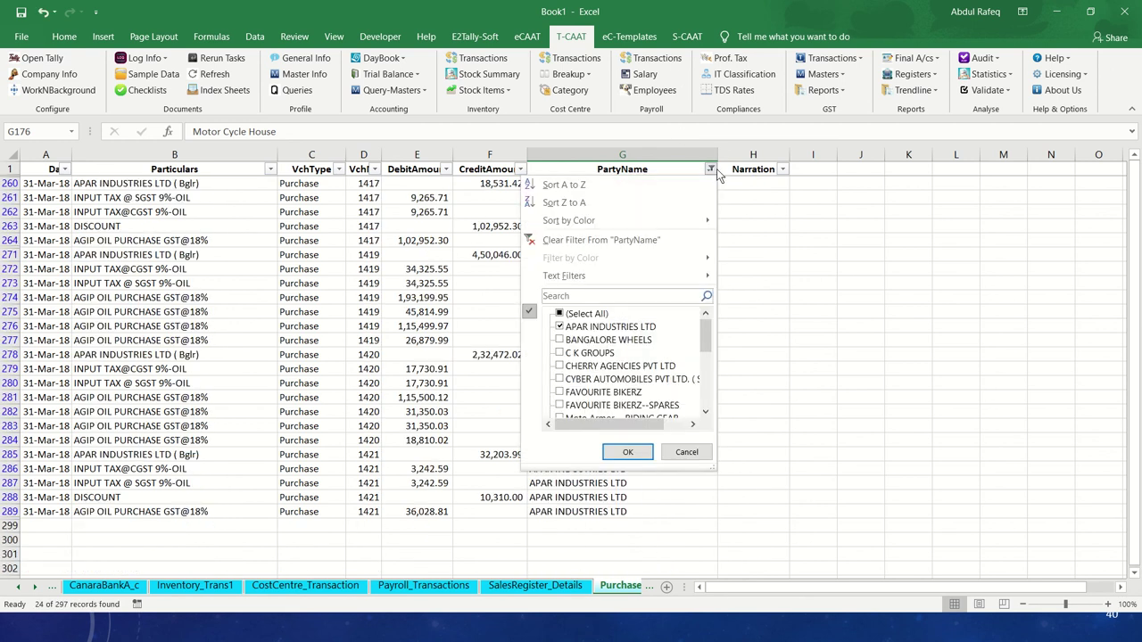
pyautogui.press('Tab')
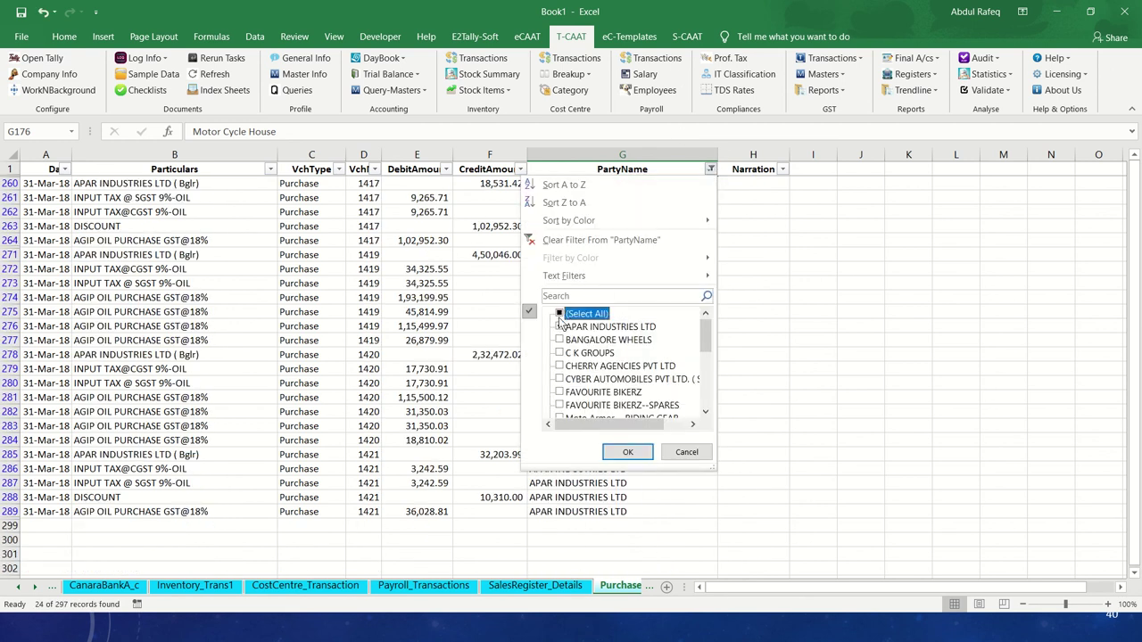
pyautogui.click(560, 313)
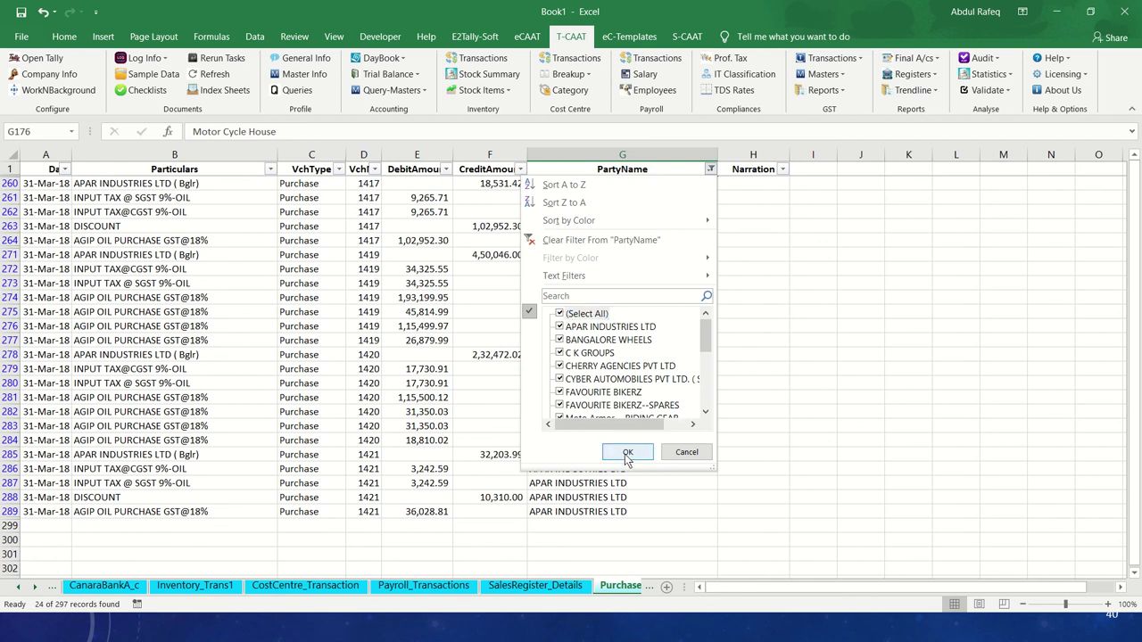
pyautogui.click(533, 45)
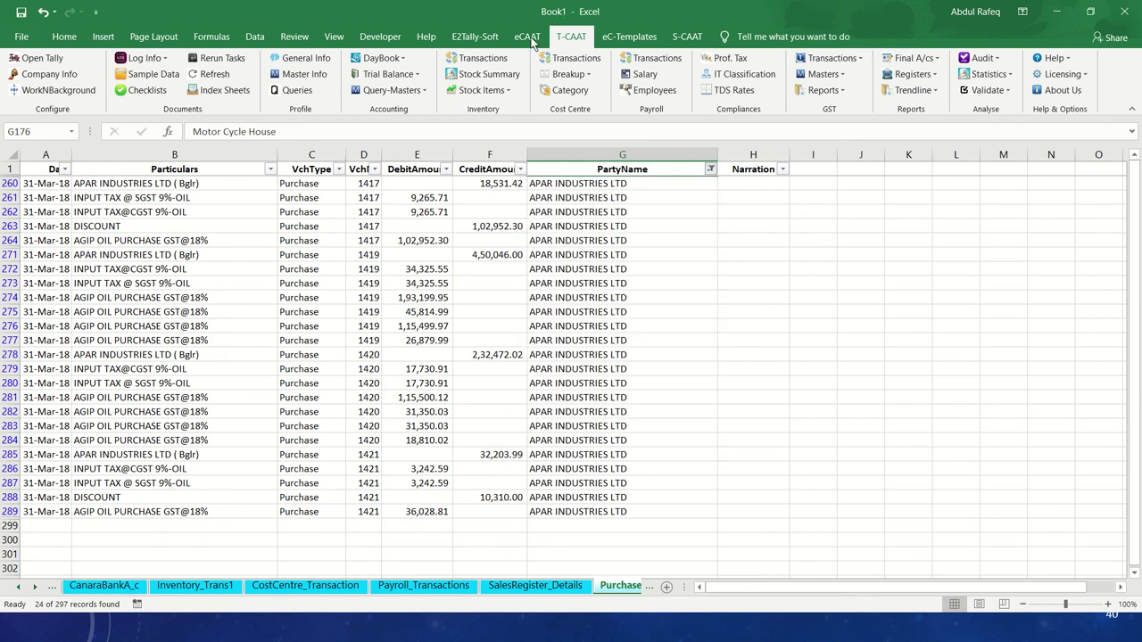
pyautogui.click(530, 38)
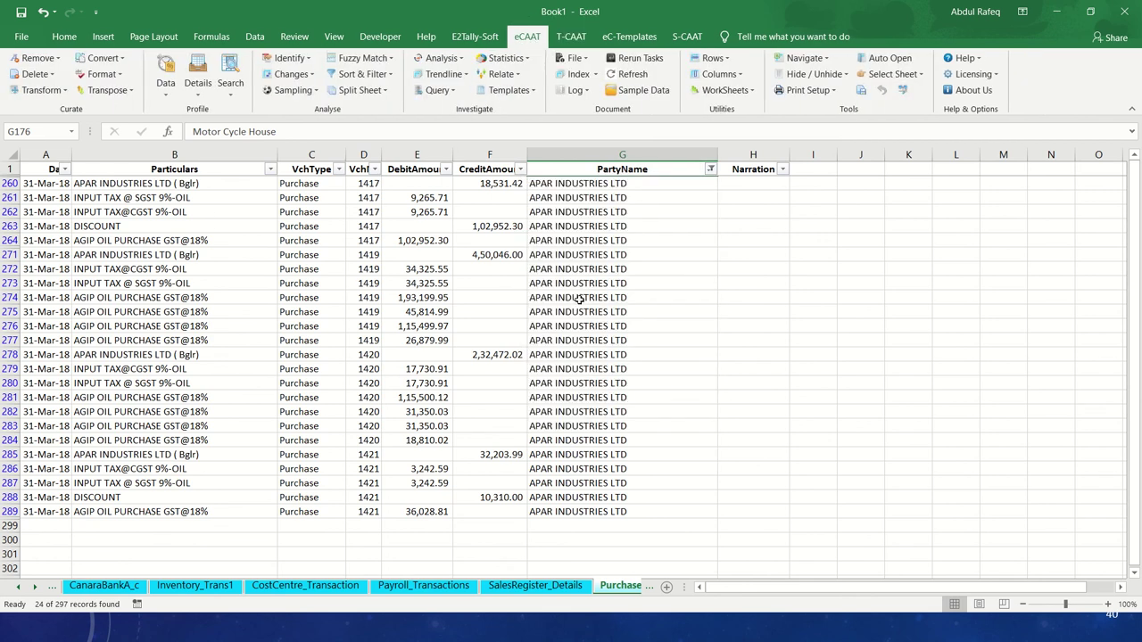
pyautogui.click(637, 269)
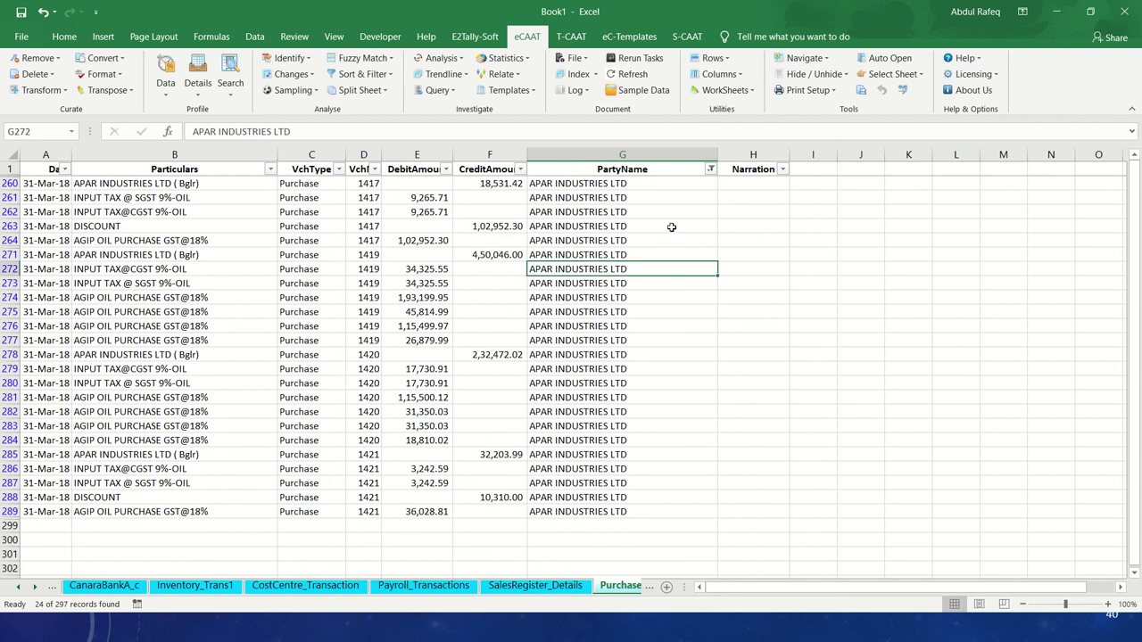
# Reselect all parties in the PartyName filter so the whole purchase register is listed.
pyautogui.click(711, 170)
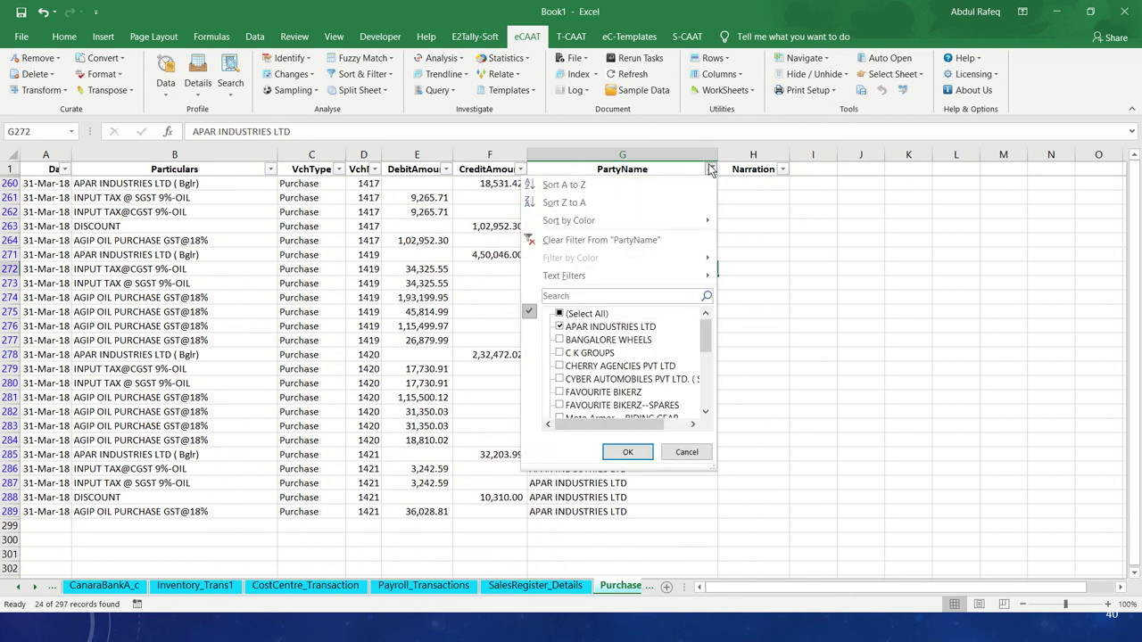
pyautogui.click(560, 315)
pyautogui.click(560, 314)
pyautogui.click(613, 456)
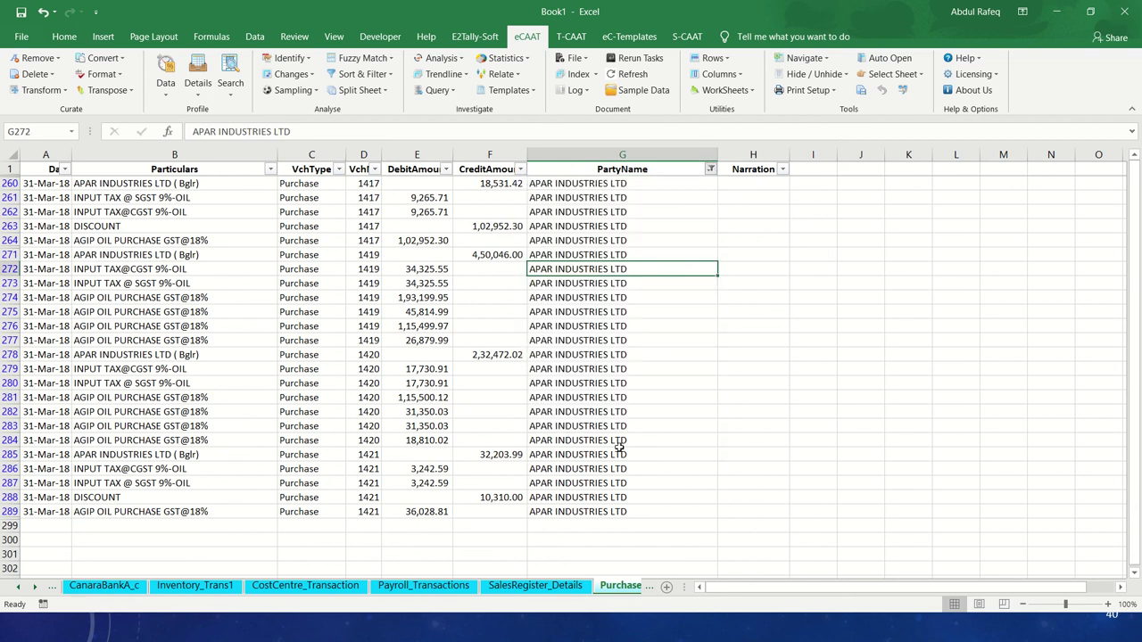
pyautogui.click(389, 341)
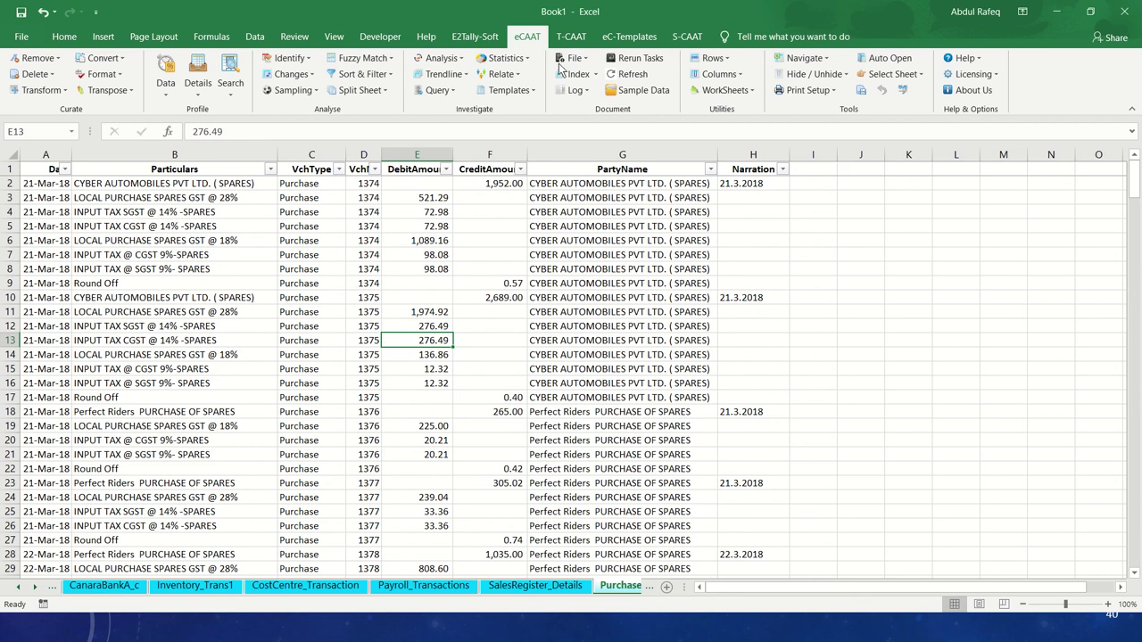
pyautogui.click(575, 37)
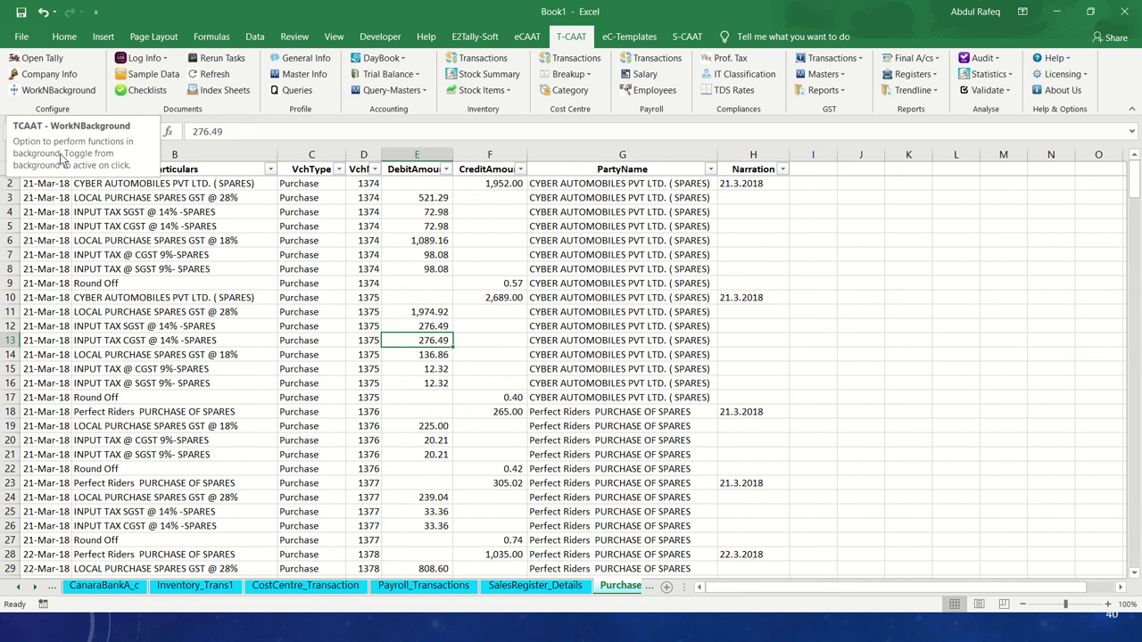
pyautogui.click(690, 337)
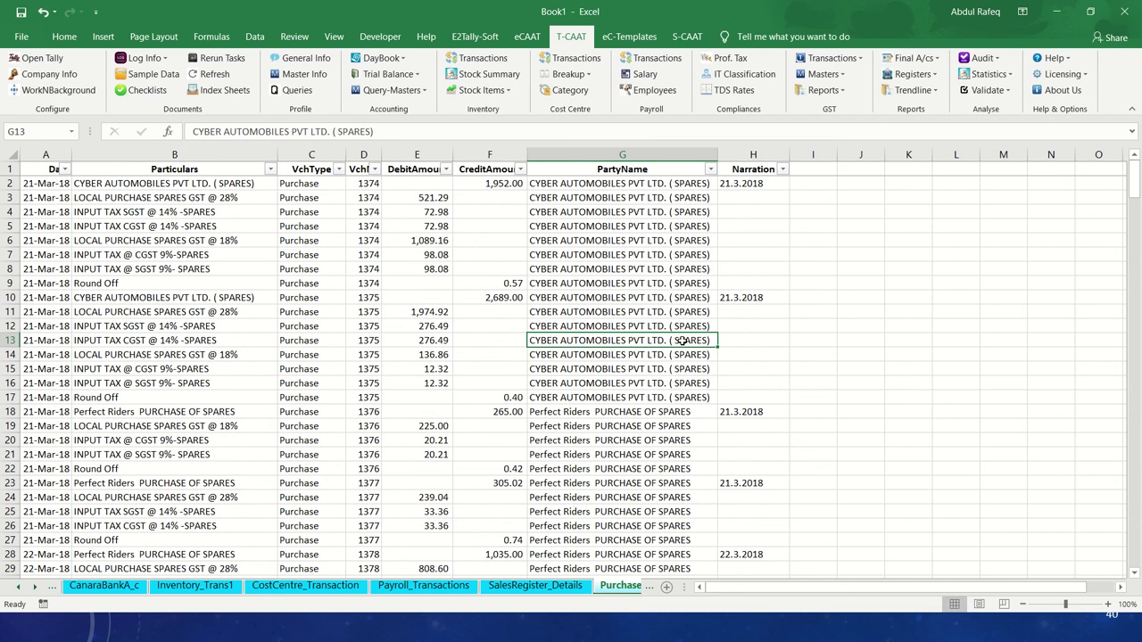
pyautogui.click(601, 394)
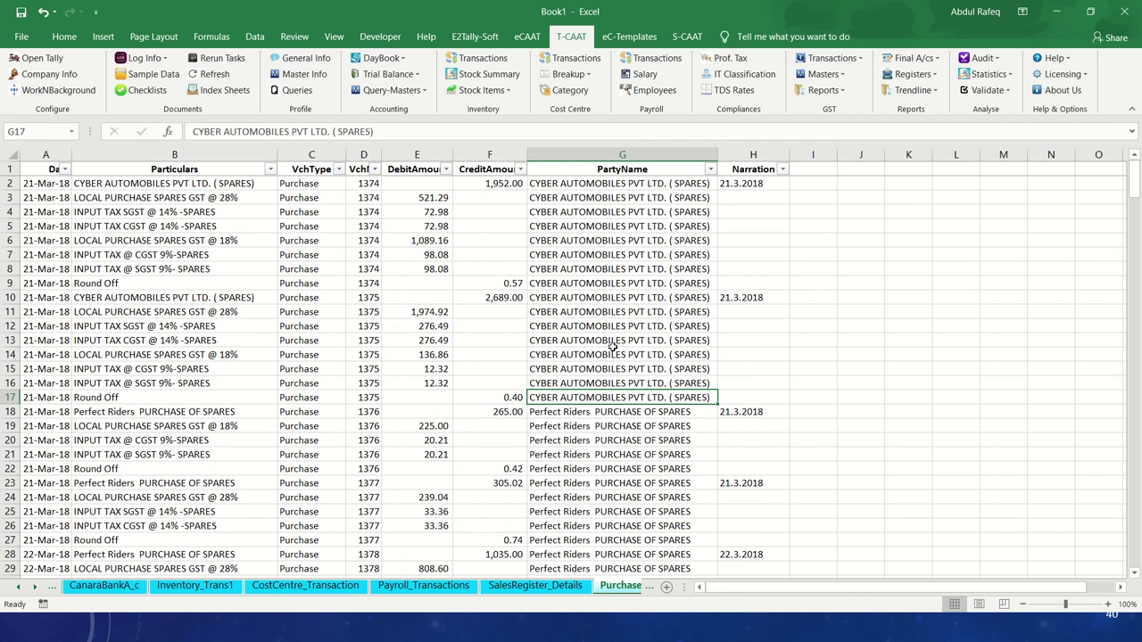
# Switch to the PowerPoint slide show and advance to the GST: Transactions – Duties & Taxes title slide.
pyautogui.hotkey('alt', 'Tab')
pyautogui.hotkey('alt', 'Tab')
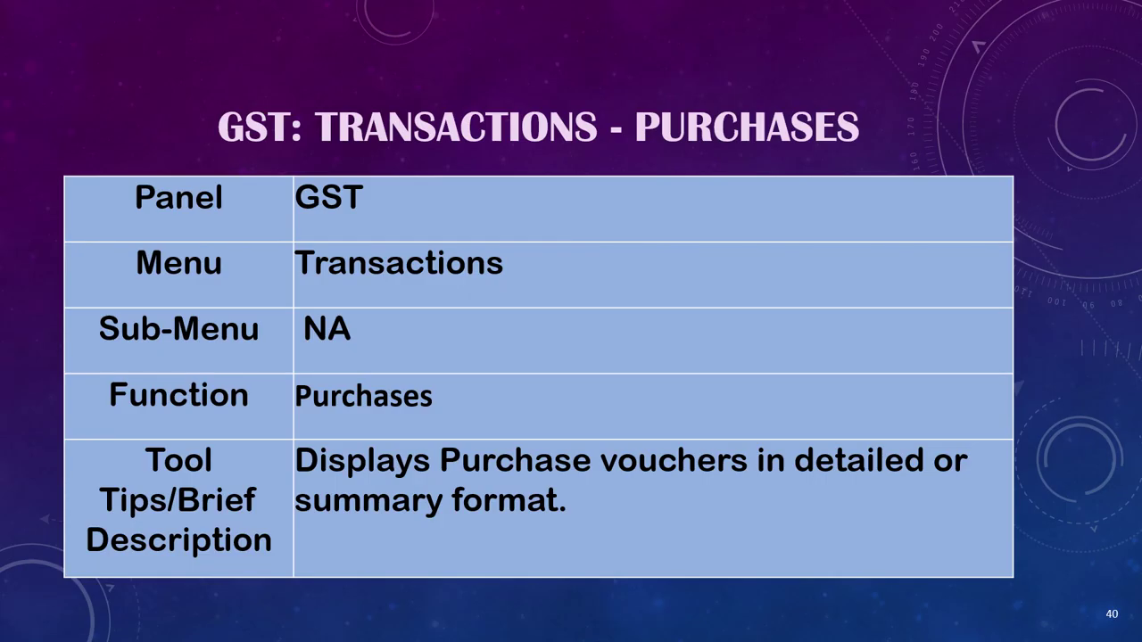
pyautogui.press('Right')
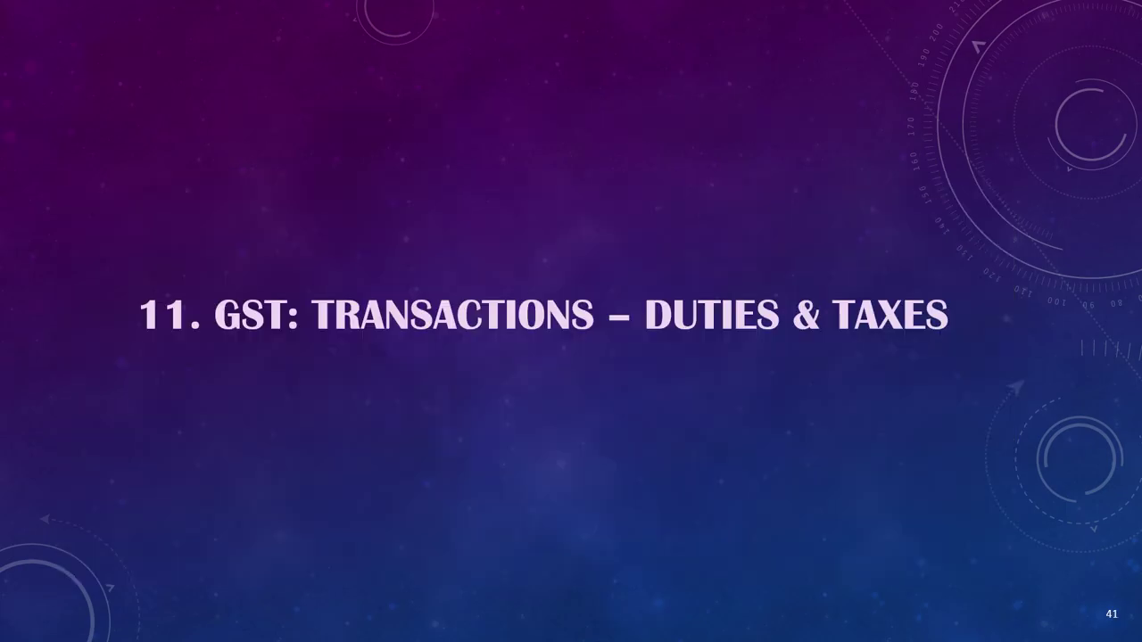
# Advance to the Duties & Taxes details slide, and start the GST Duties & Taxes transactions report in Excel's Book1.
pyautogui.press('Right')
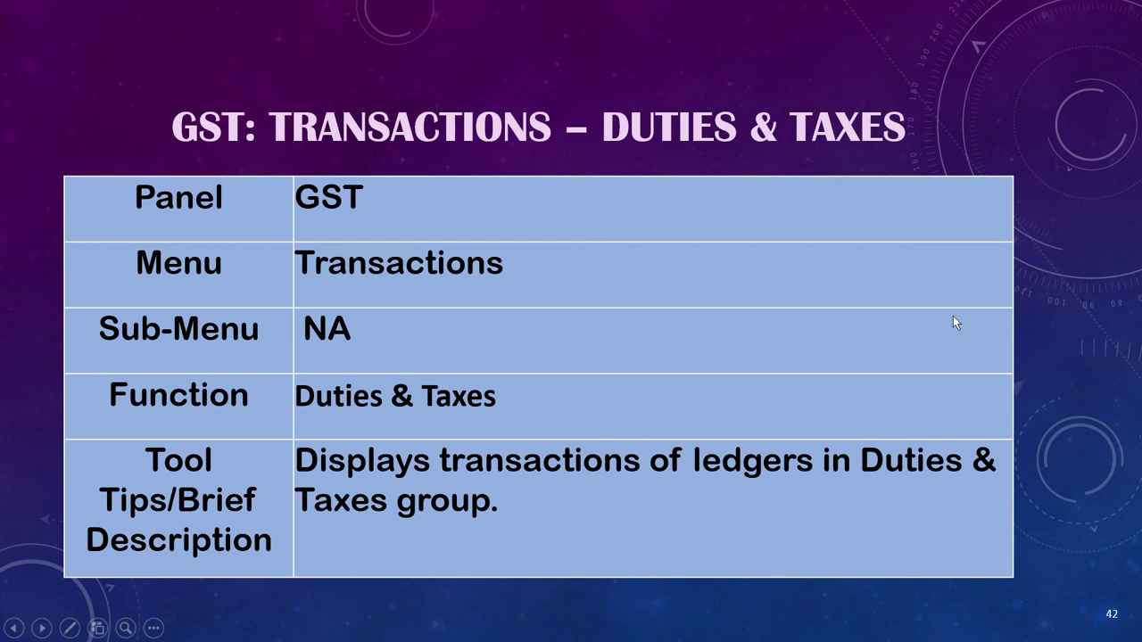
pyautogui.hotkey('alt', 'Tab')
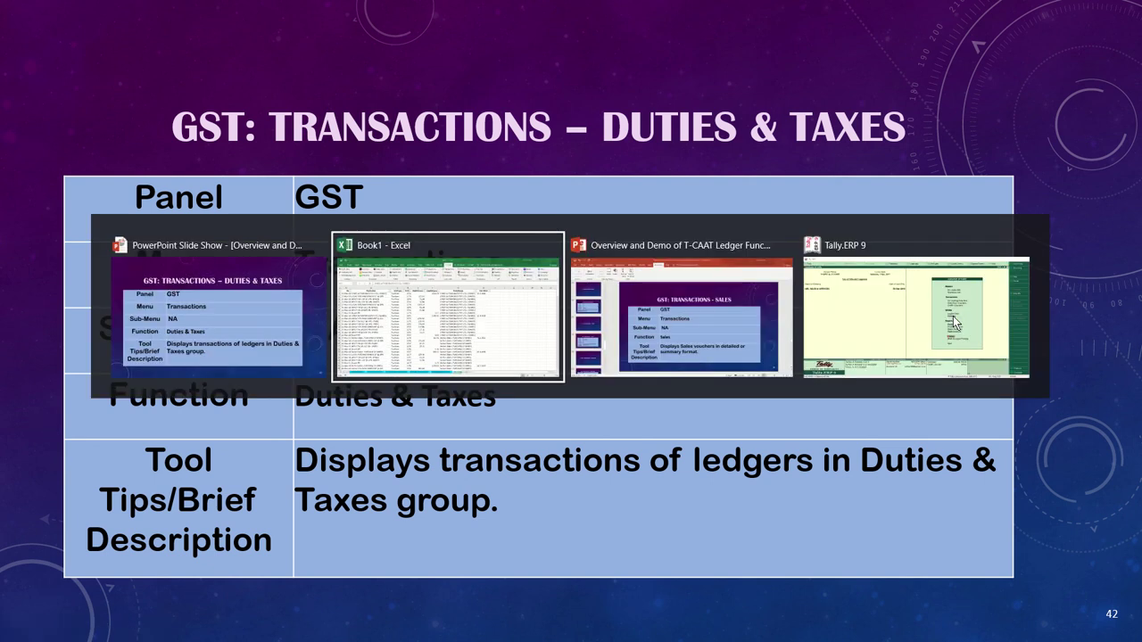
pyautogui.click(525, 324)
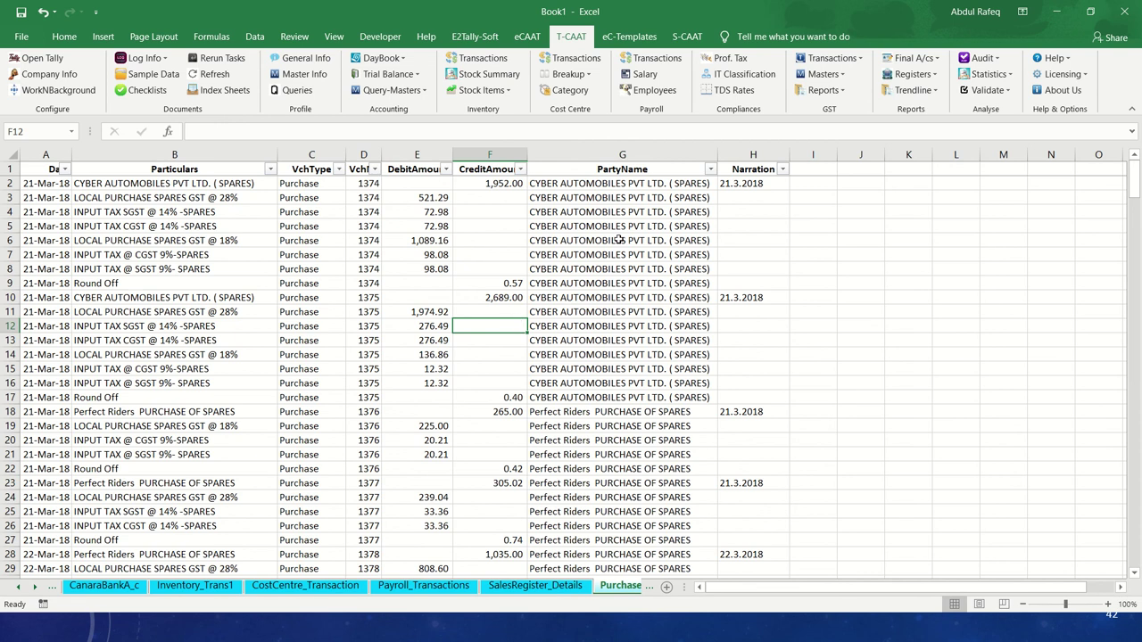
pyautogui.click(832, 58)
pyautogui.click(841, 113)
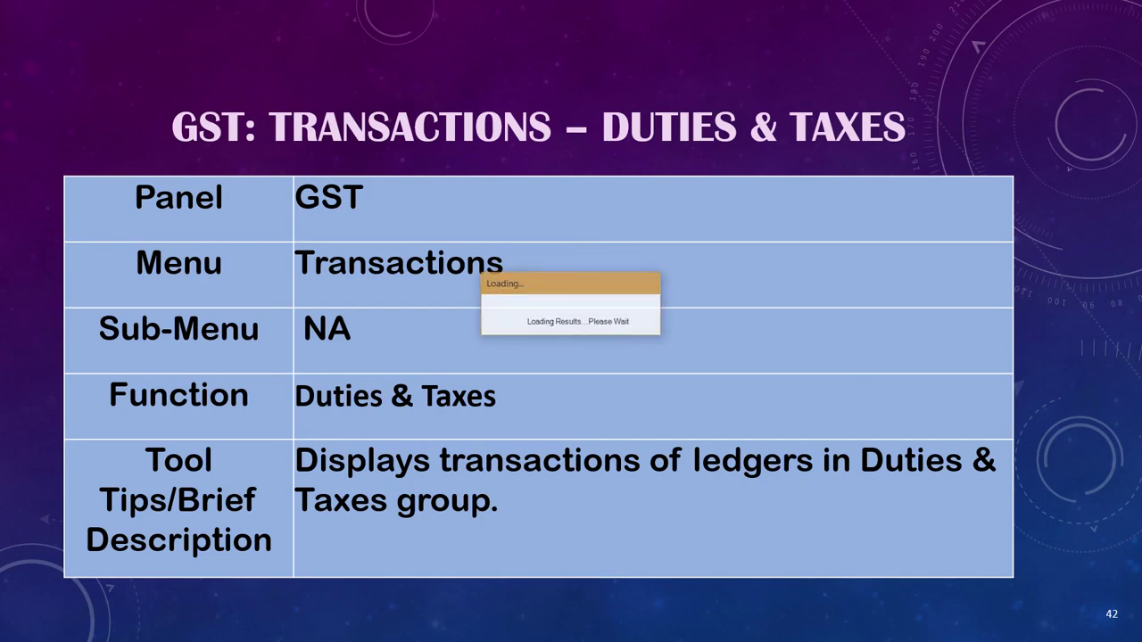
# Switch windows until the Day Book extraction dialog is in front of the Book1 workbook.
pyautogui.hotkey('alt', 'Tab')
pyautogui.hotkey('alt', 'Tab')
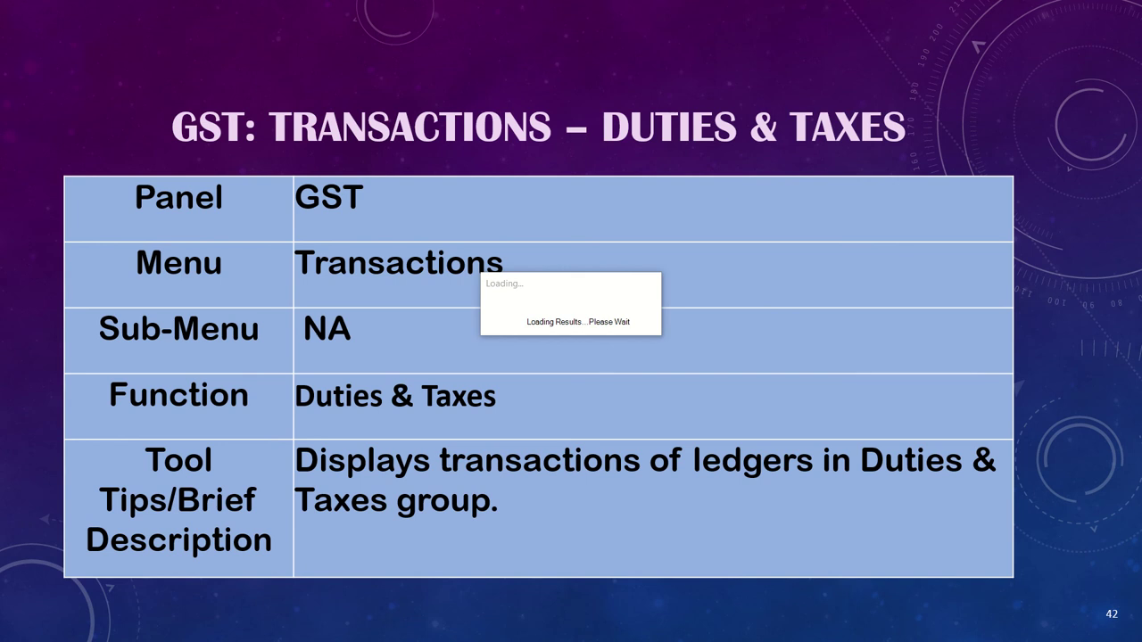
pyautogui.hotkey('alt', 'Tab')
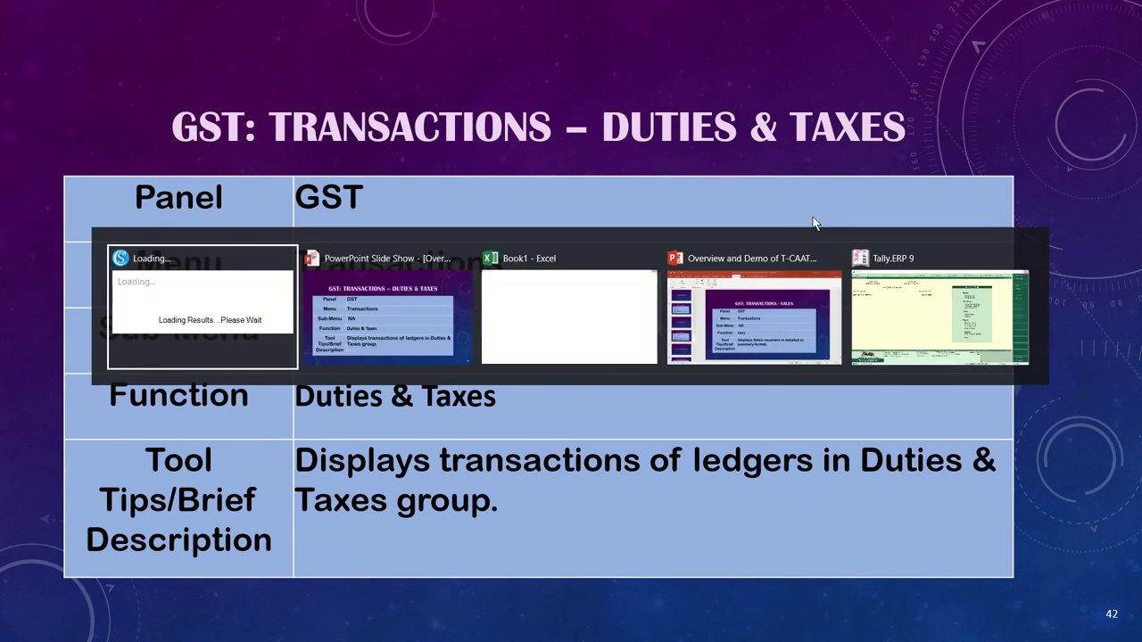
pyautogui.hotkey('alt', 'Tab')
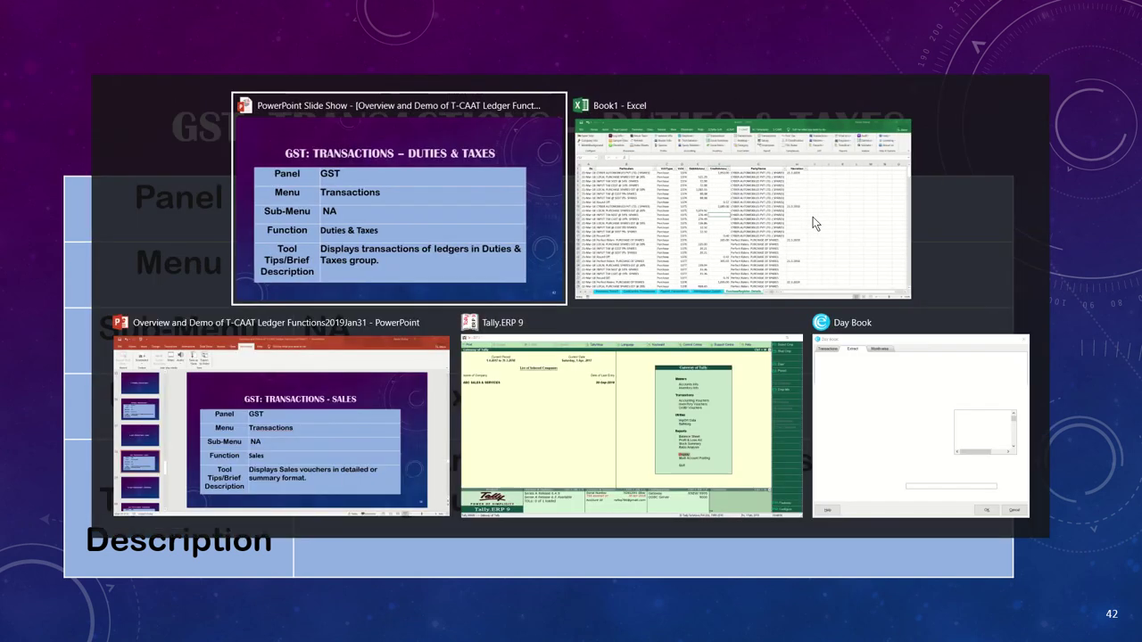
pyautogui.hotkey('alt', 'Tab')
pyautogui.hotkey('alt', 'Tab')
pyautogui.hotkey('alt', 'Tab')
pyautogui.hotkey('alt', 'Tab')
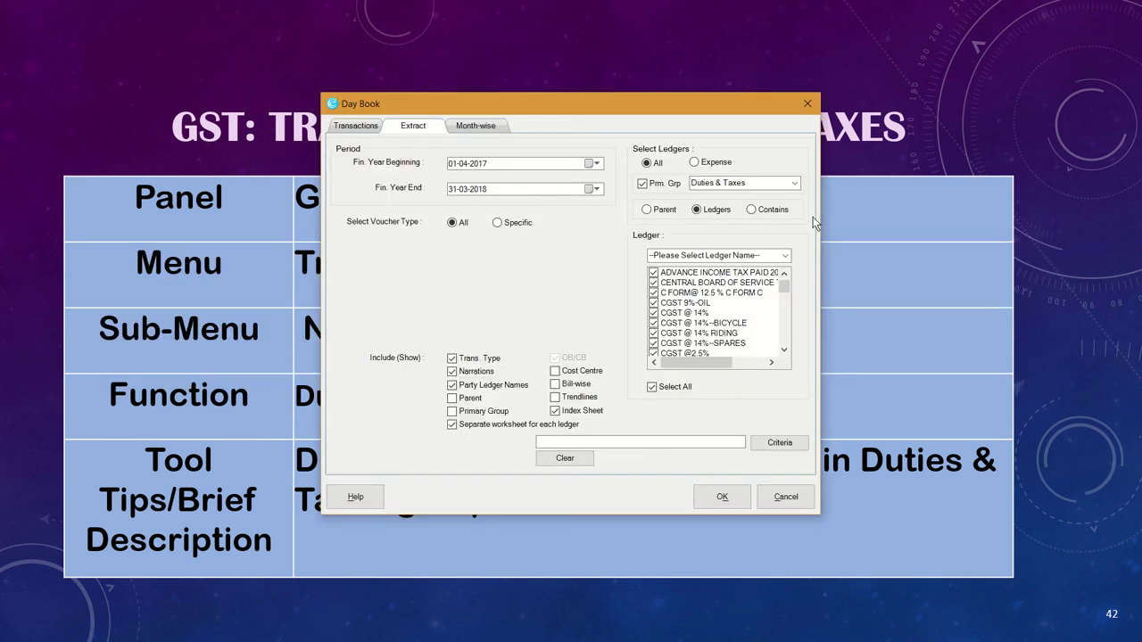
pyautogui.hotkey('alt', 'Tab')
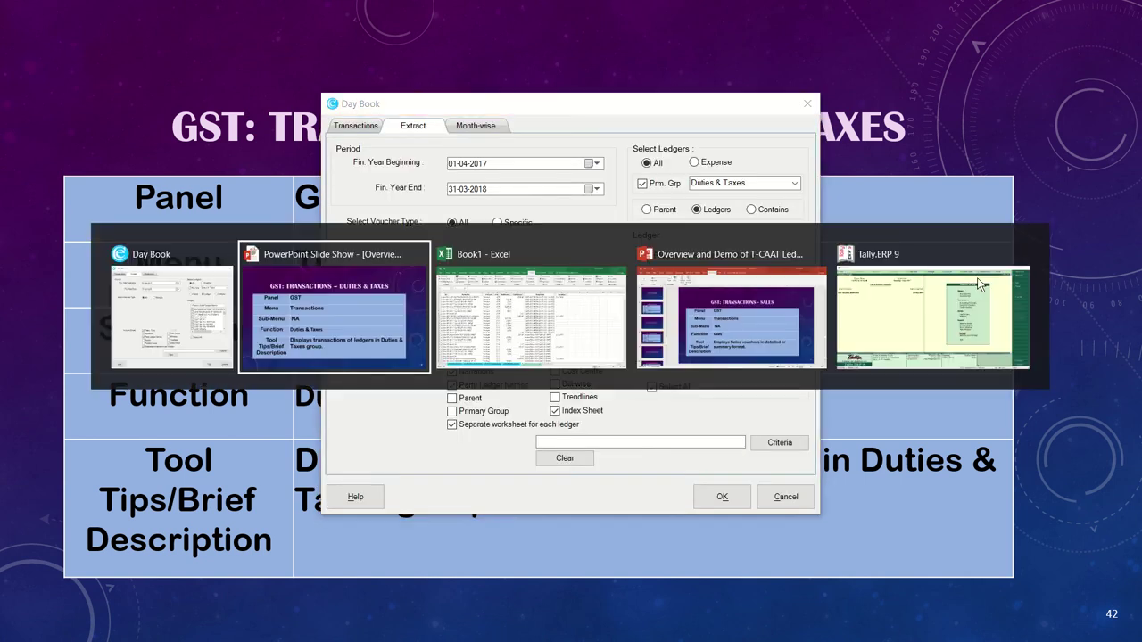
pyautogui.hotkey('alt', 'Tab')
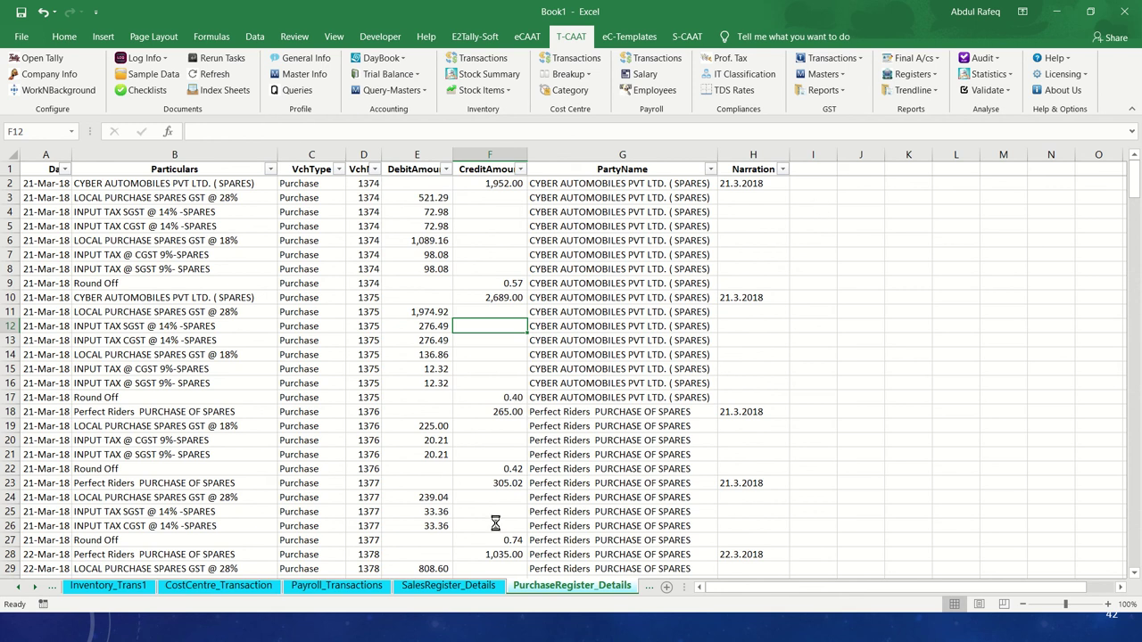
pyautogui.hotkey('alt', 'Tab')
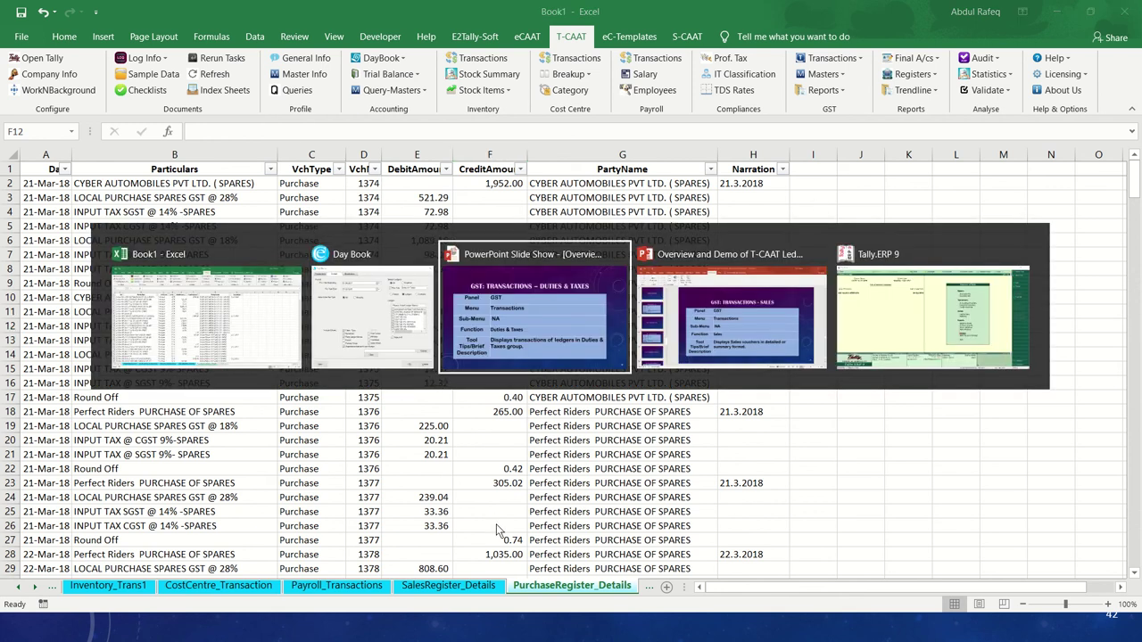
pyautogui.click(368, 330)
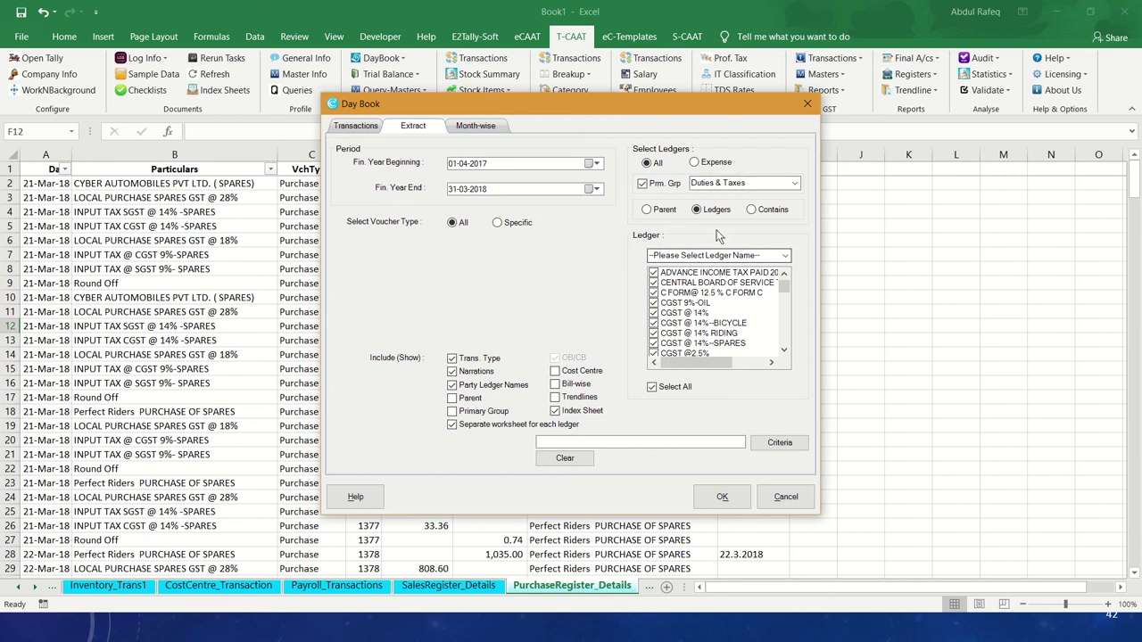
# List the Day Book ledgers by parent, using only the Duties & Taxes parent group.
pyautogui.click(647, 211)
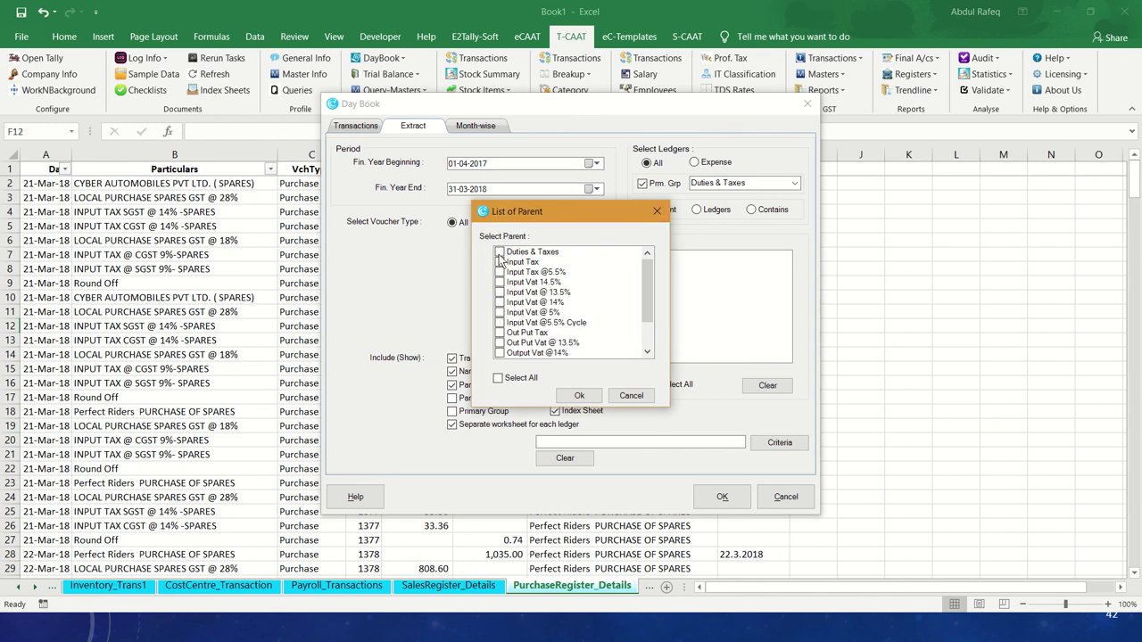
pyautogui.click(499, 254)
pyautogui.click(578, 395)
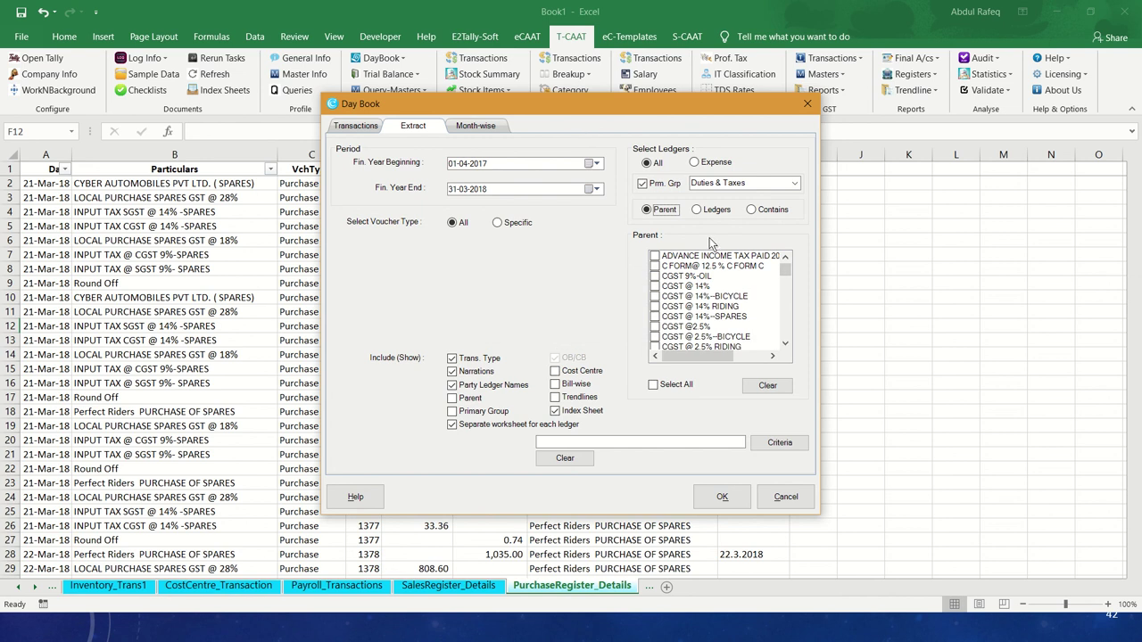
# Extract CGST 9%-OIL, CGST @ 14%, CGST @ 14%--BICYCLE, CGST @ 14% RIDING and CGST @ 14%--SPARES with a separate worksheet for each ledger.
pyautogui.click(660, 278)
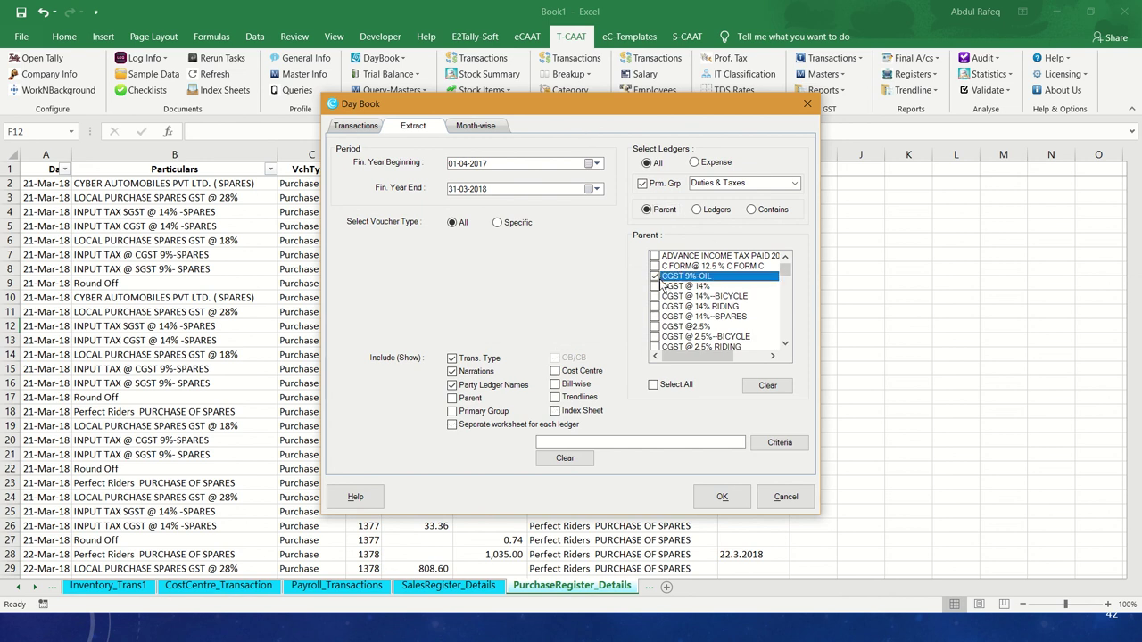
pyautogui.click(659, 287)
pyautogui.click(656, 296)
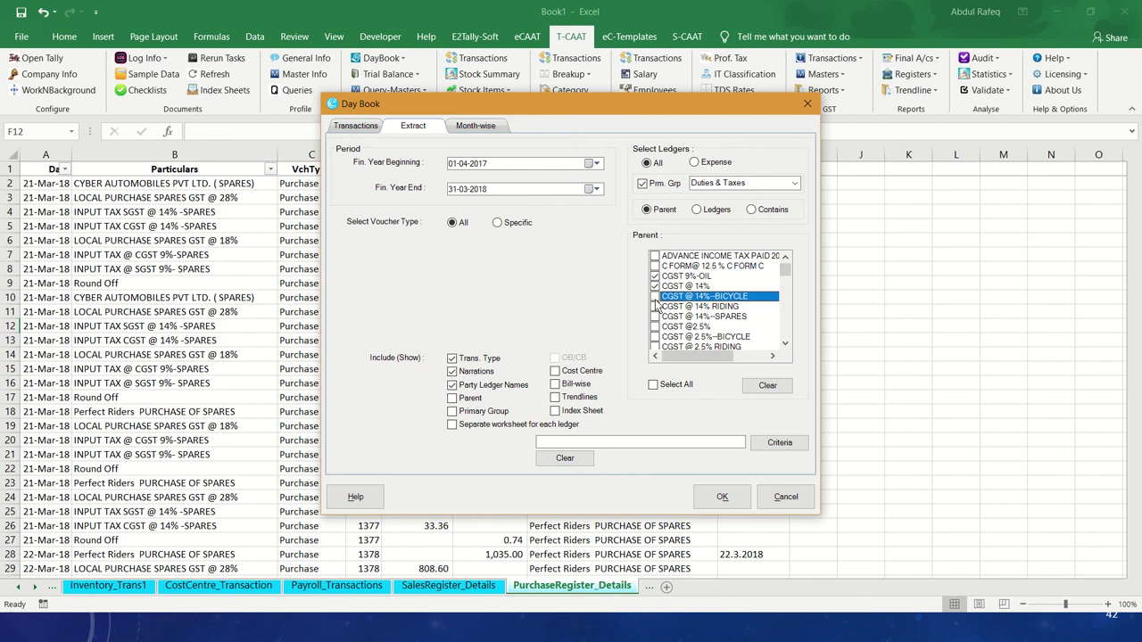
pyautogui.click(656, 306)
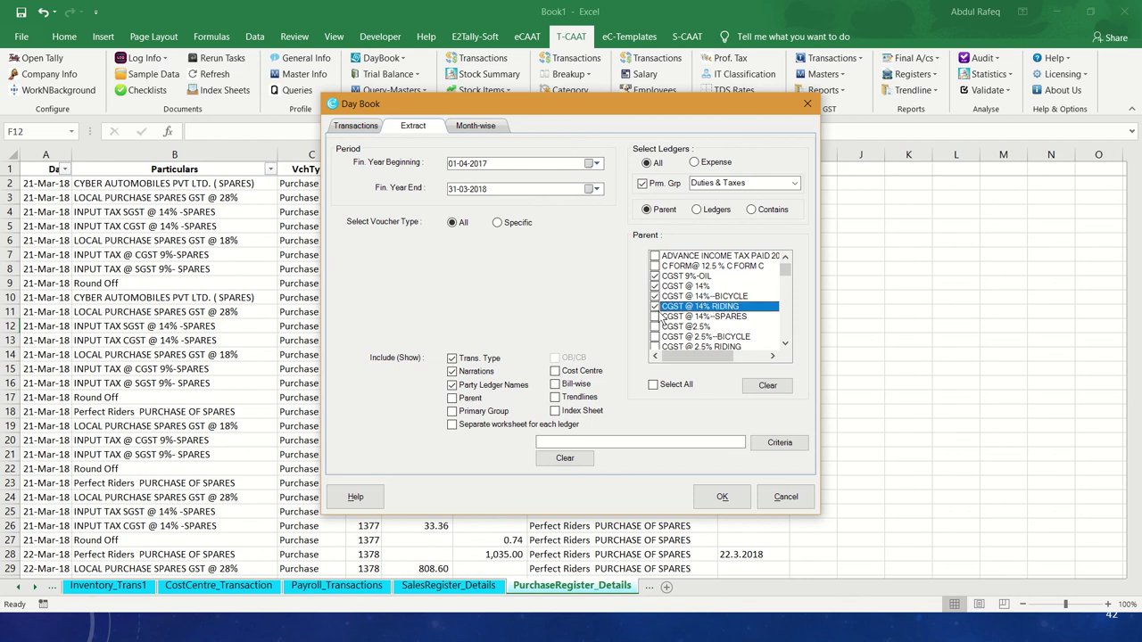
pyautogui.click(657, 316)
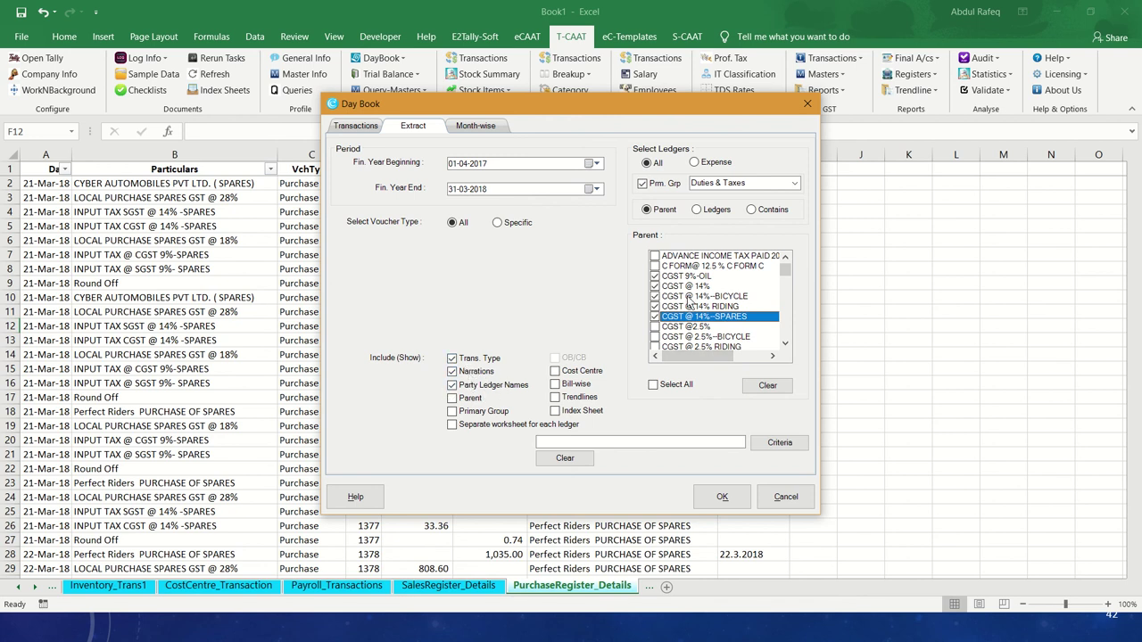
pyautogui.click(462, 427)
pyautogui.click(725, 499)
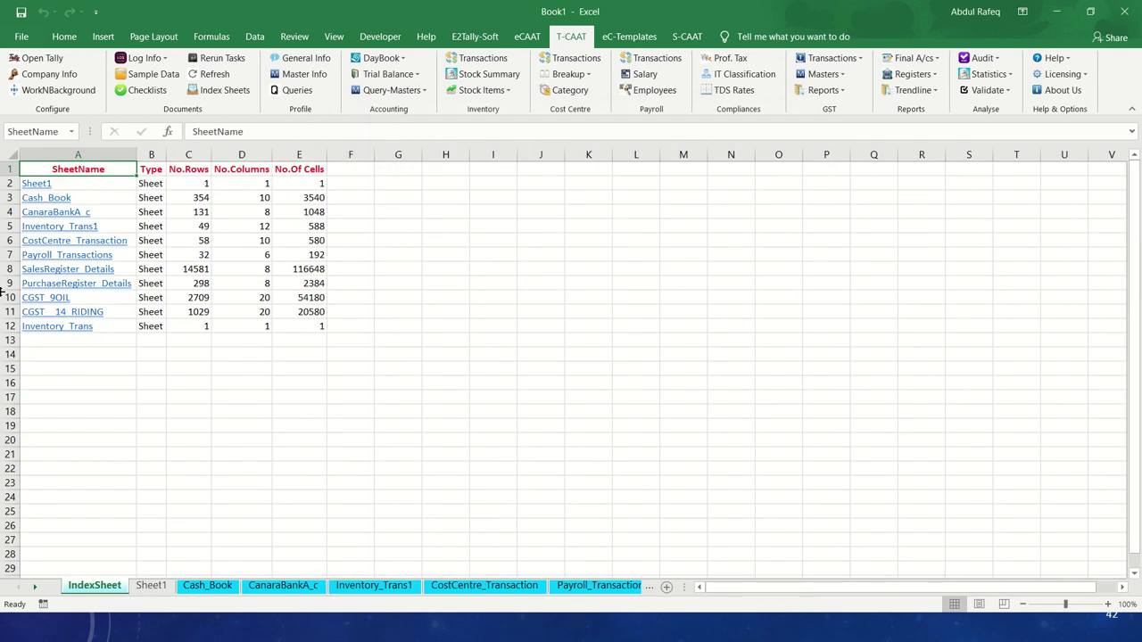
# Open the CGST_9OIL sheet from the index and look through its ledger entries.
pyautogui.click(46, 298)
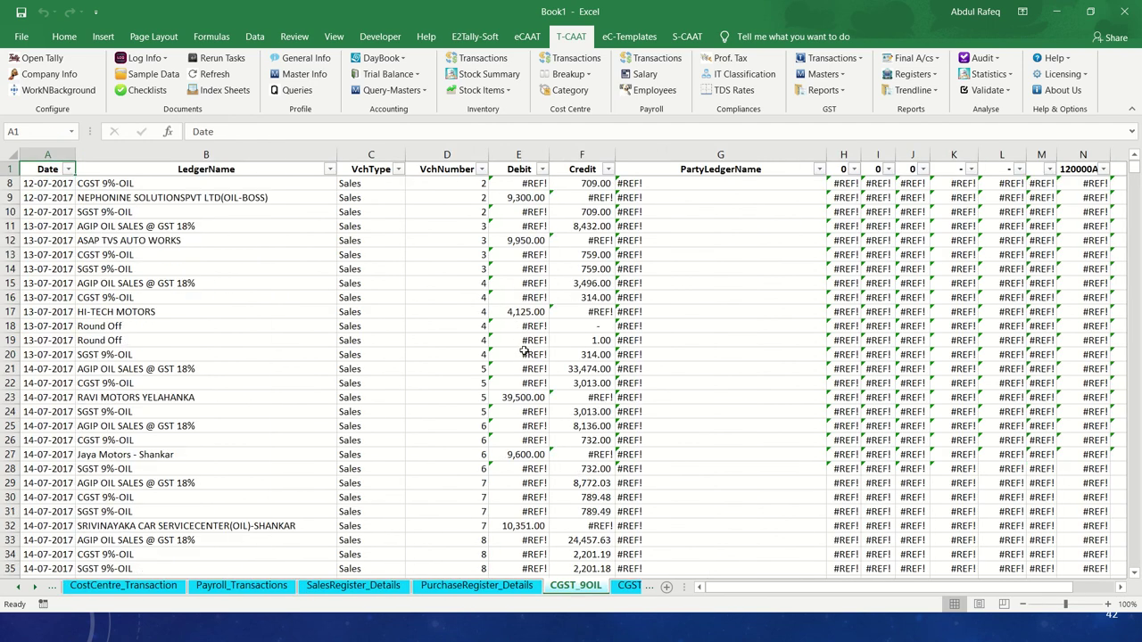
pyautogui.scroll(-17, 524, 351)
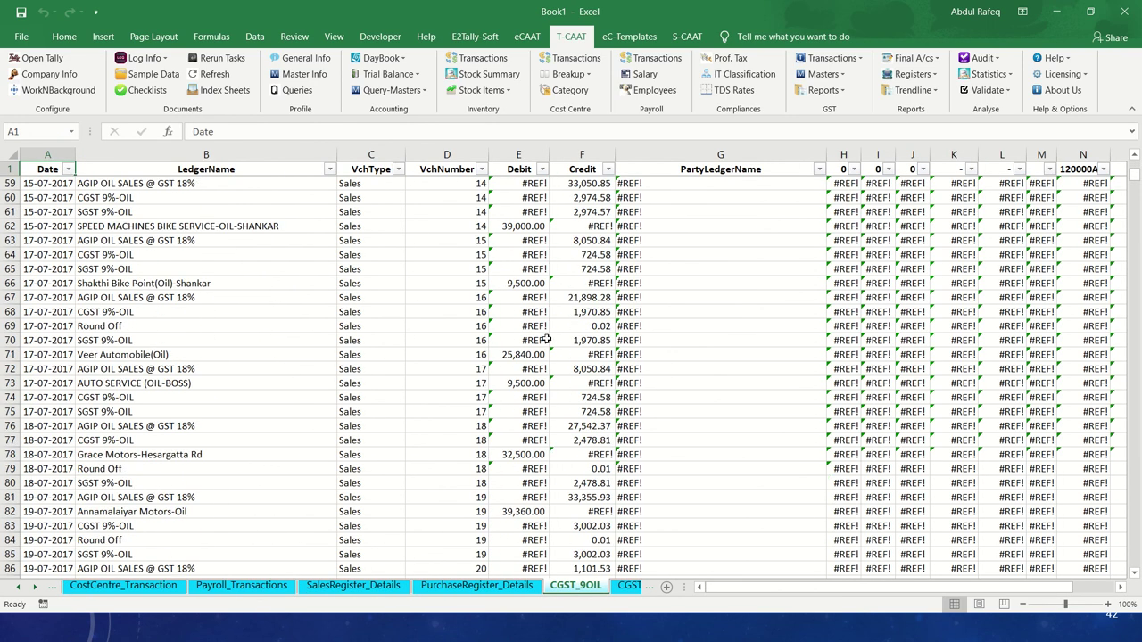
pyautogui.scroll(-14, 548, 337)
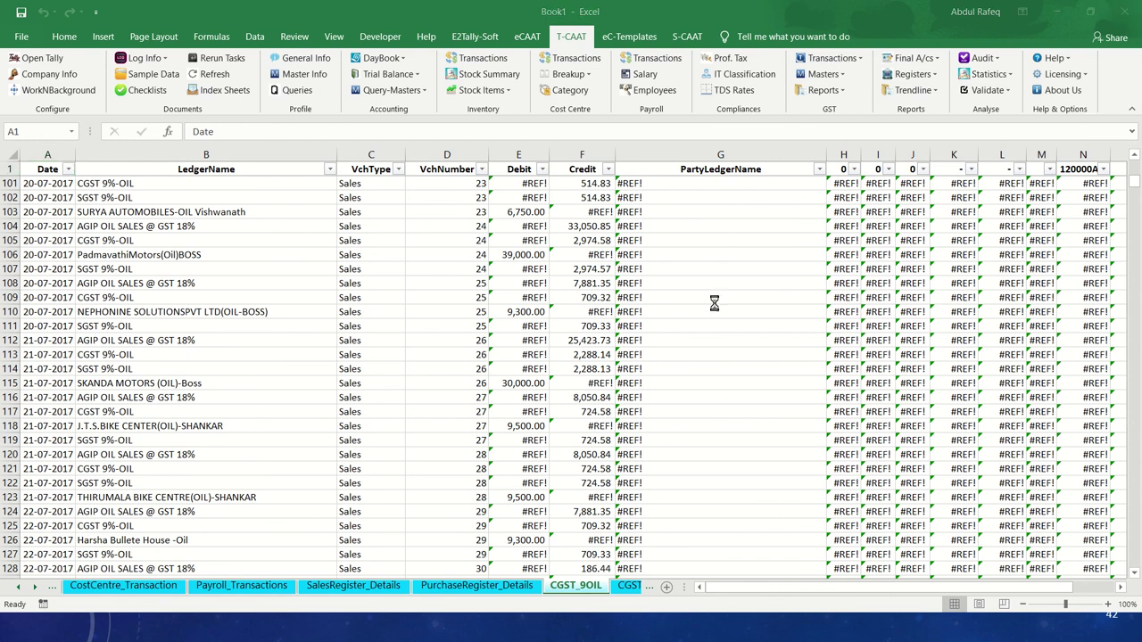
# Close the Book1 workbook without saving its changes and return to the blank Book2 workbook.
pyautogui.click(565, 397)
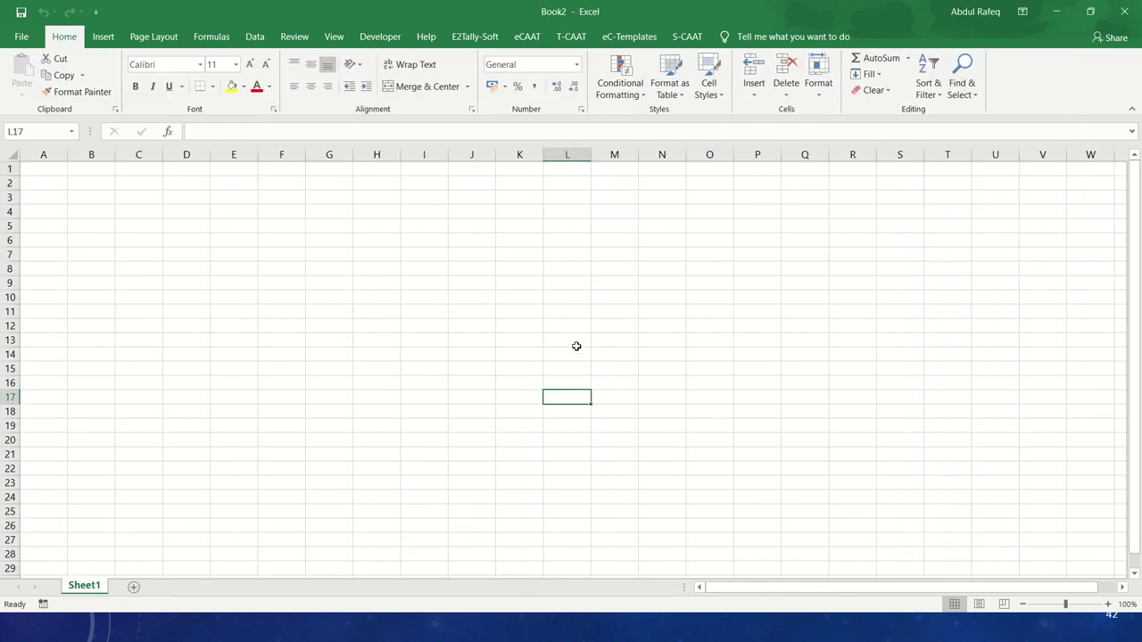
pyautogui.click(1053, 18)
pyautogui.click(1125, 12)
pyautogui.click(569, 330)
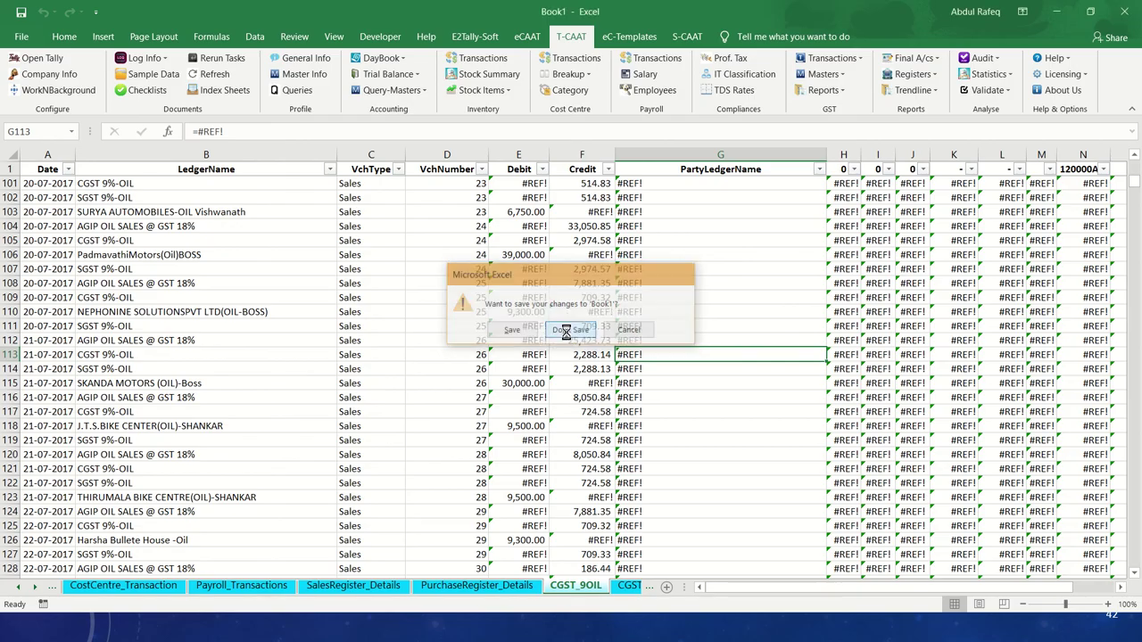
pyautogui.hotkey('alt', 'Tab')
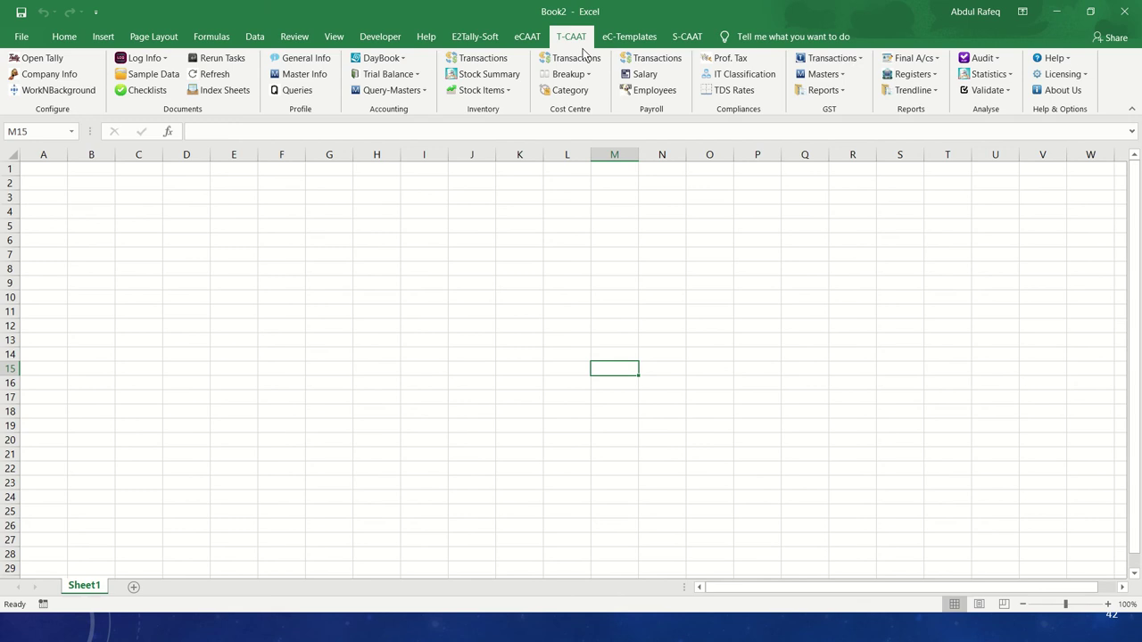
# Start the GST Duties & Taxes transactions report in Book2 and bring its Day Book dialog in front of the workbook.
pyautogui.click(832, 58)
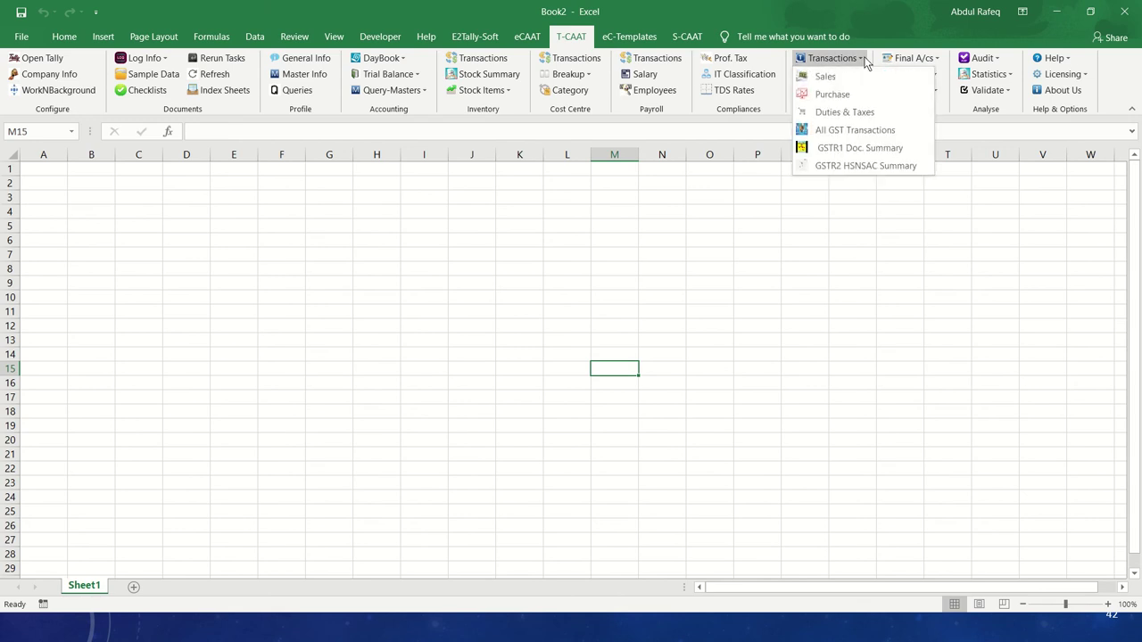
pyautogui.click(855, 111)
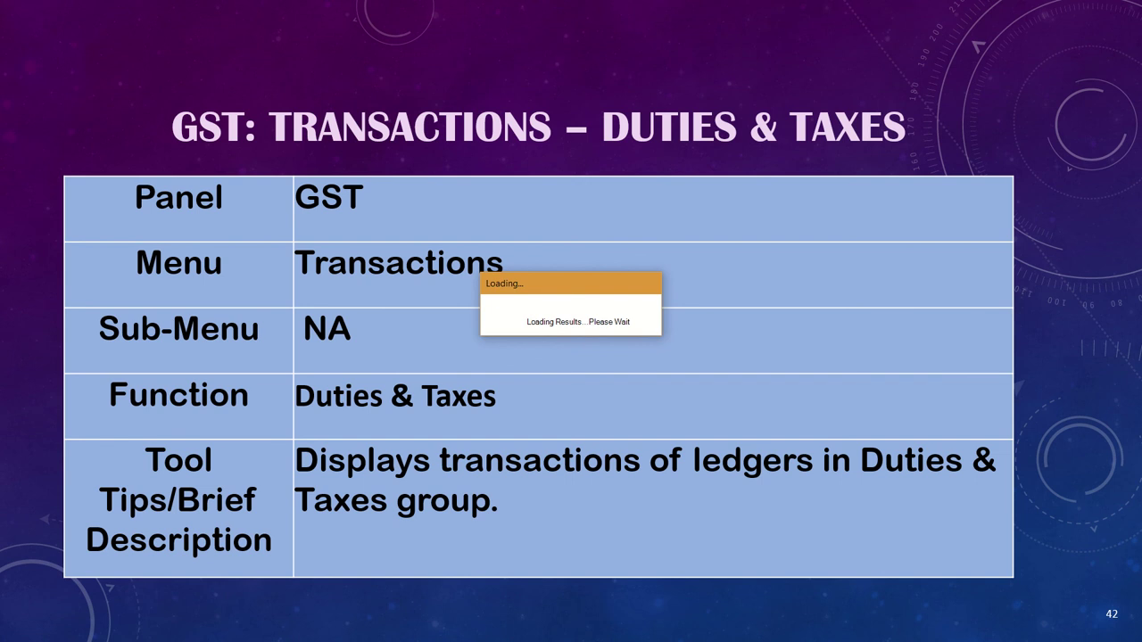
pyautogui.hotkey('alt', 'Tab')
pyautogui.press('Tab')
pyautogui.press('Tab')
pyautogui.press('Tab')
pyautogui.press('Tab')
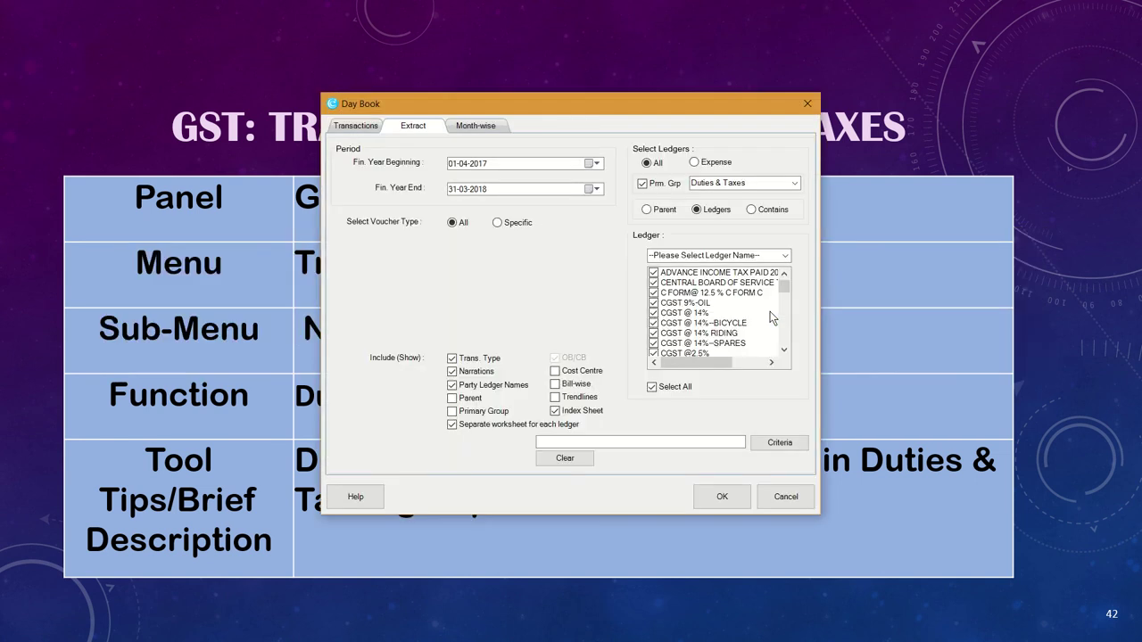
pyautogui.hotkey('alt', 'Tab')
pyautogui.press('Tab')
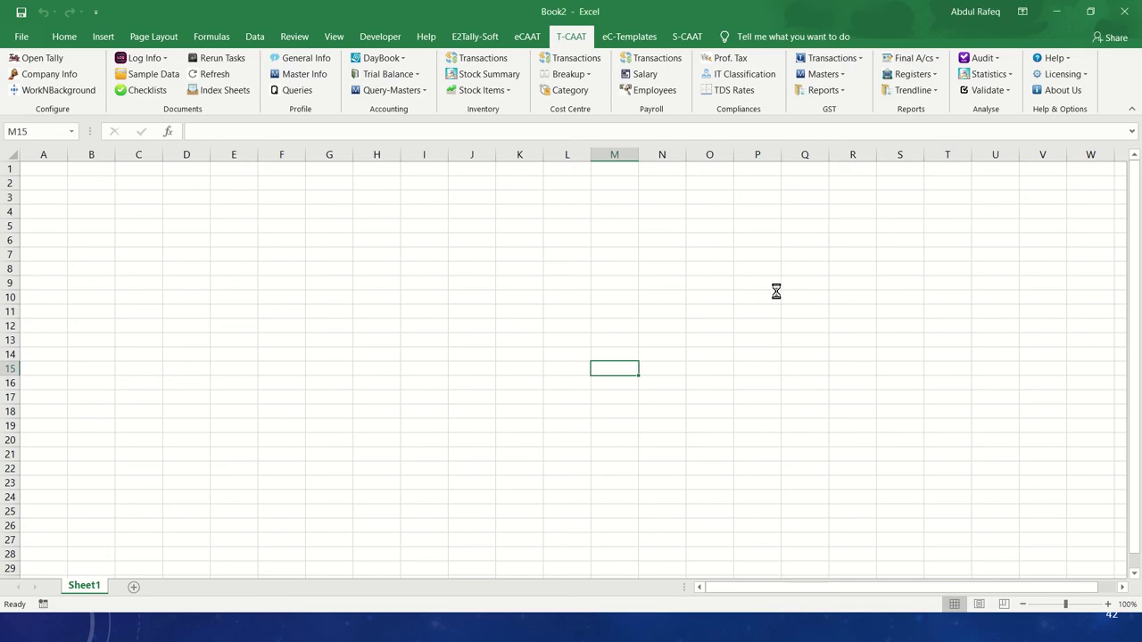
pyautogui.hotkey('alt', 'Tab')
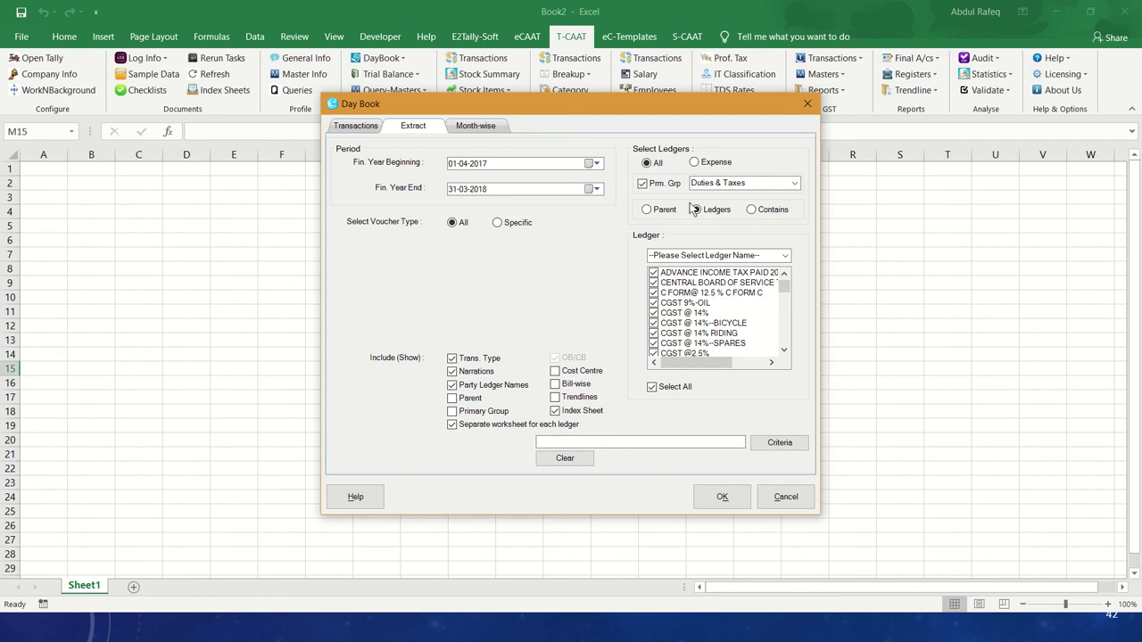
# List the Day Book ledgers by parent, using the Duties & Taxes and Input Tax parent groups.
pyautogui.click(646, 210)
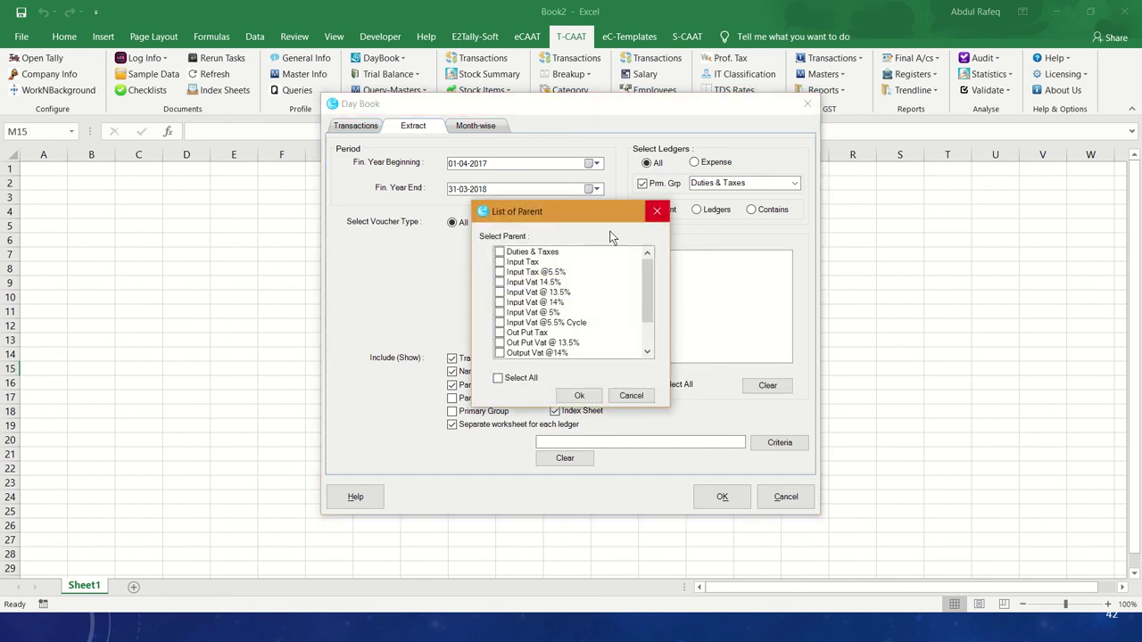
pyautogui.click(505, 262)
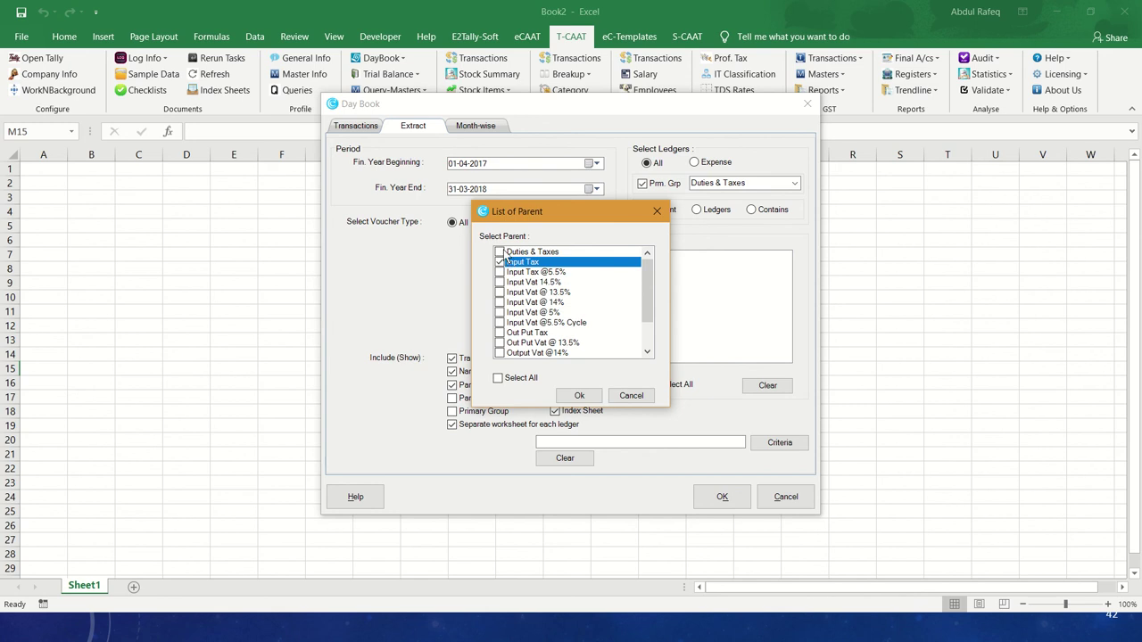
pyautogui.click(500, 251)
pyautogui.click(509, 263)
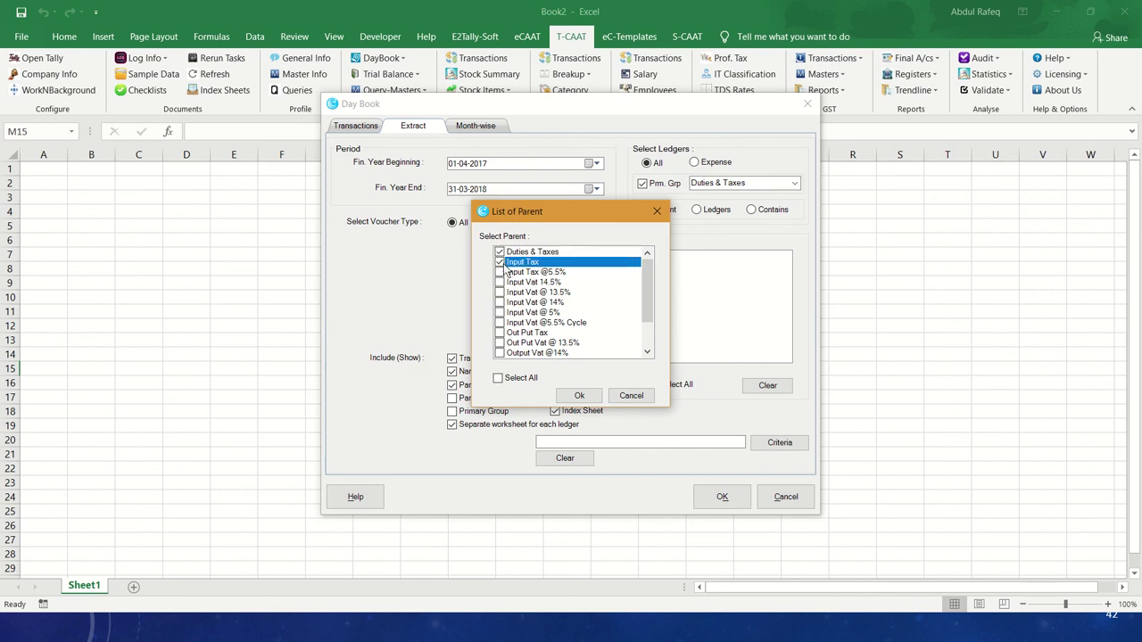
pyautogui.click(579, 395)
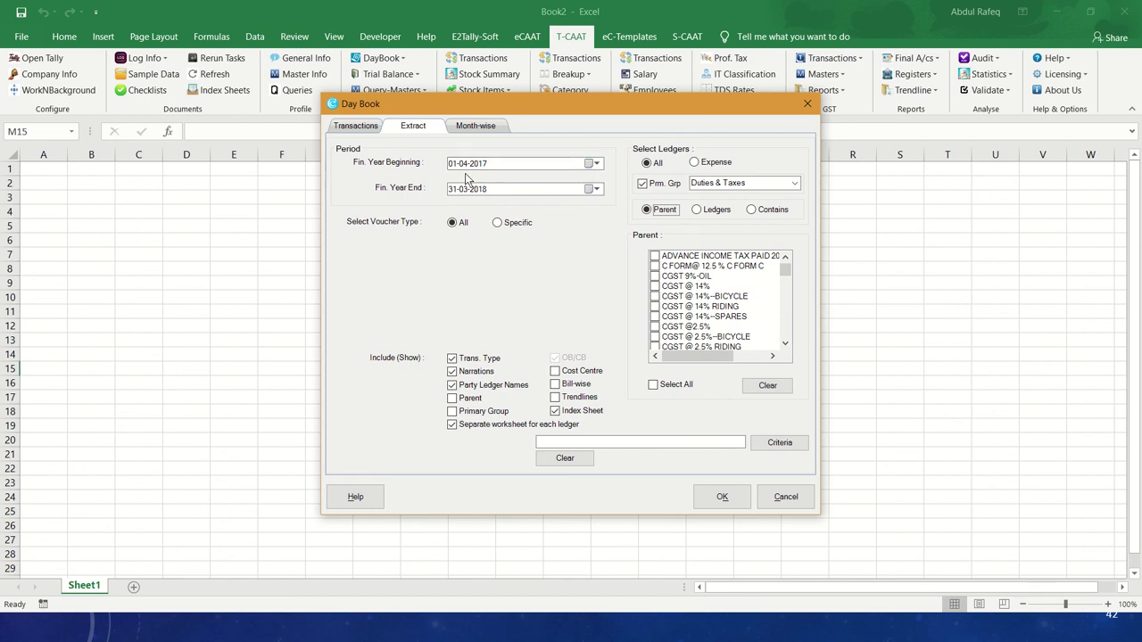
# Extract Day Book transactions for the CGST 9%-OIL, CGST @ 14% and CGST @ 14%--BICYCLE ledgers into the workbook.
pyautogui.click(654, 276)
pyautogui.click(654, 286)
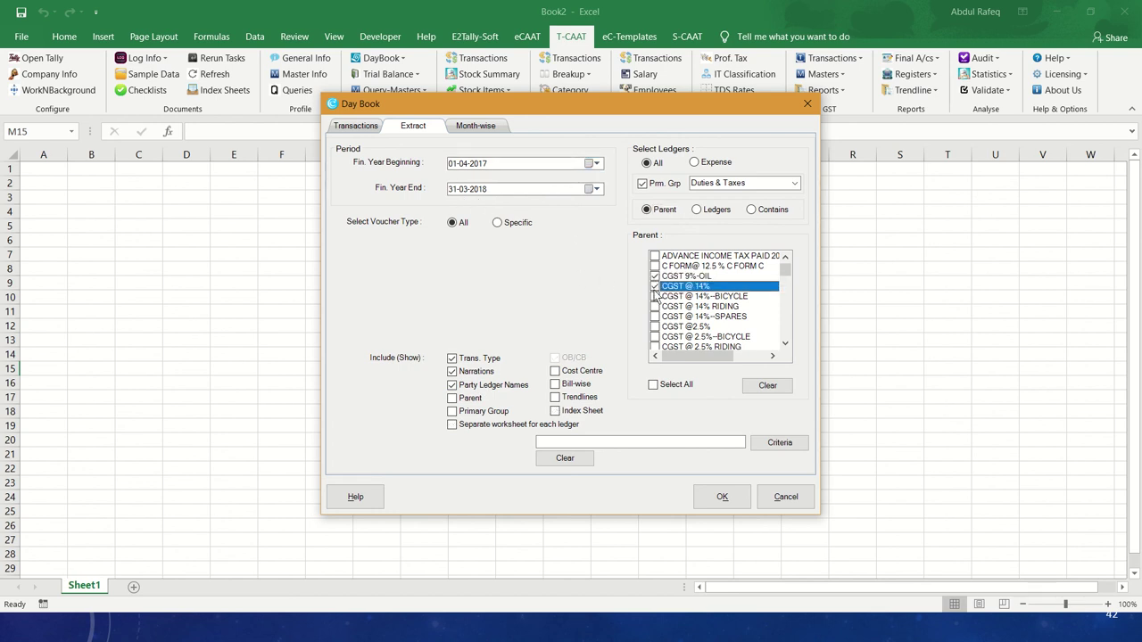
pyautogui.click(654, 296)
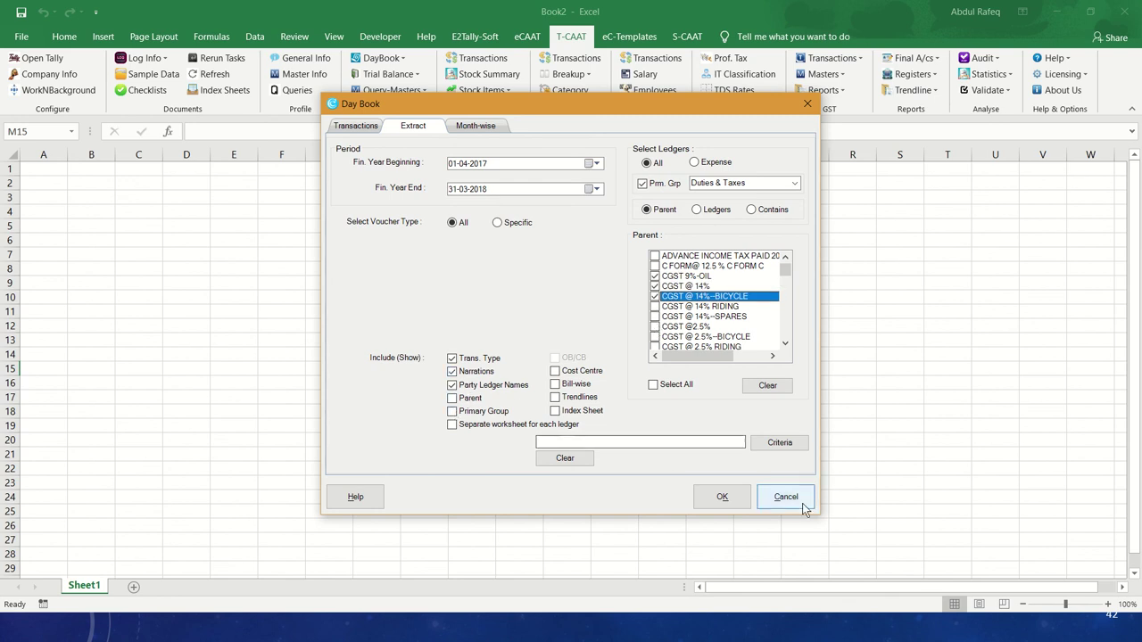
pyautogui.click(721, 497)
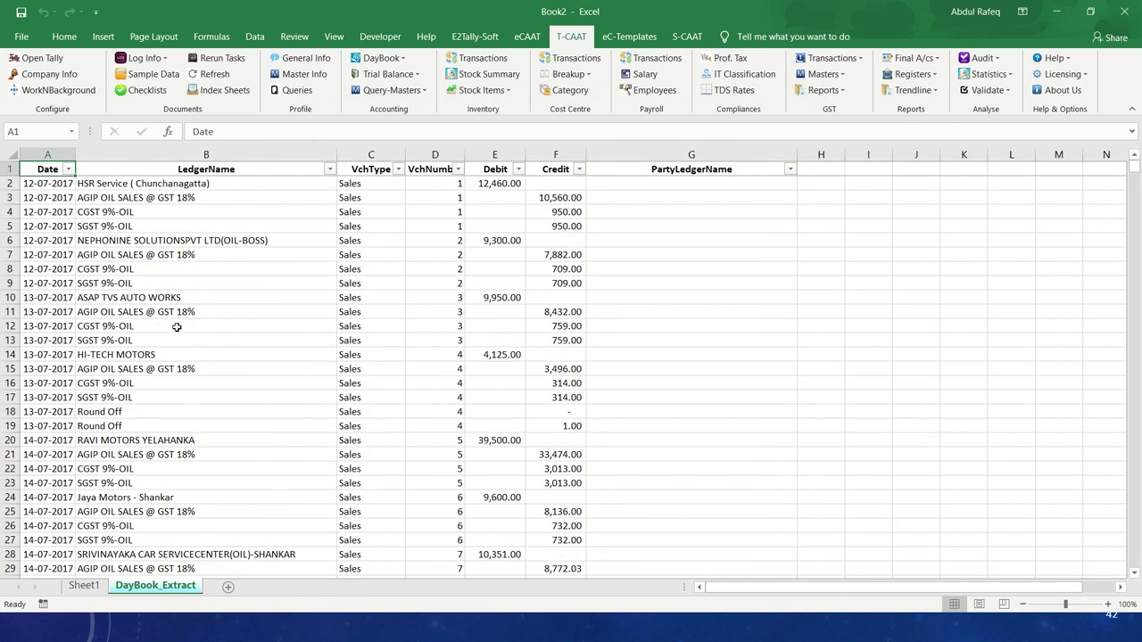
# Look through the voucher entries on the DayBook_Extract sheet and return to its first record.
pyautogui.click(177, 327)
pyautogui.scroll(-16, 207, 366)
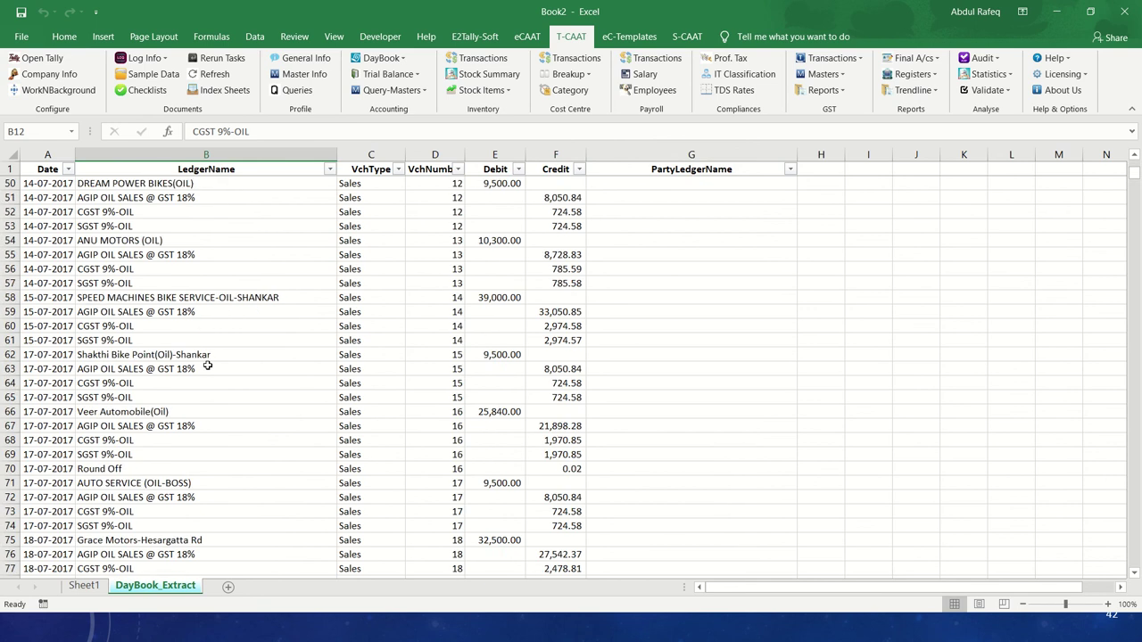
pyautogui.scroll(-20, 207, 365)
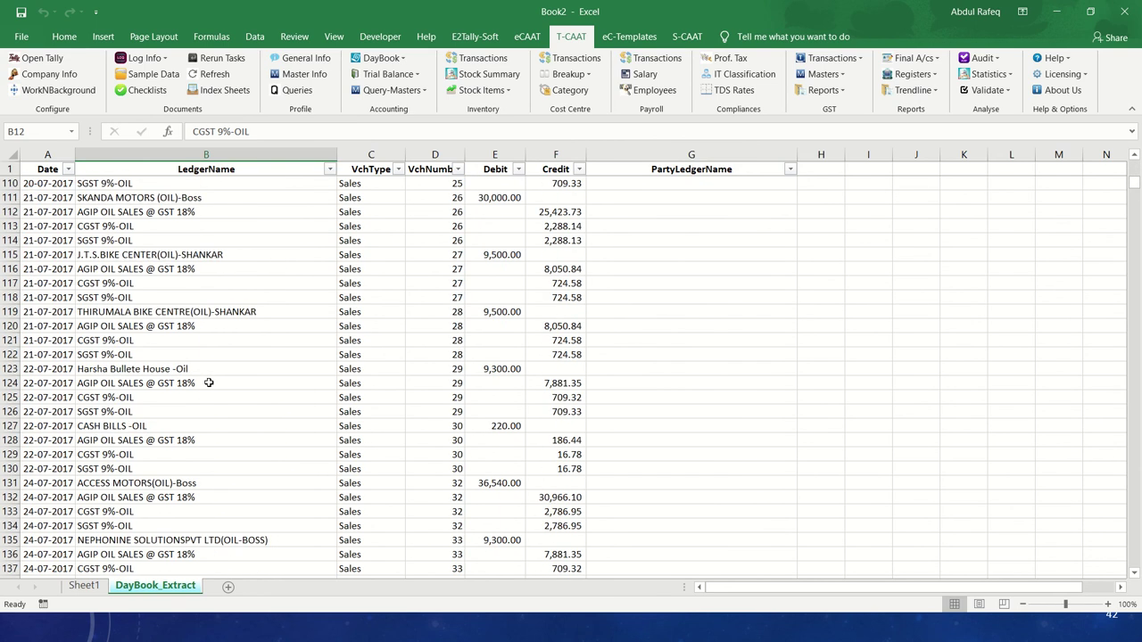
pyautogui.scroll(-5, 208, 383)
pyautogui.click(94, 466)
pyautogui.scroll(-11, 303, 473)
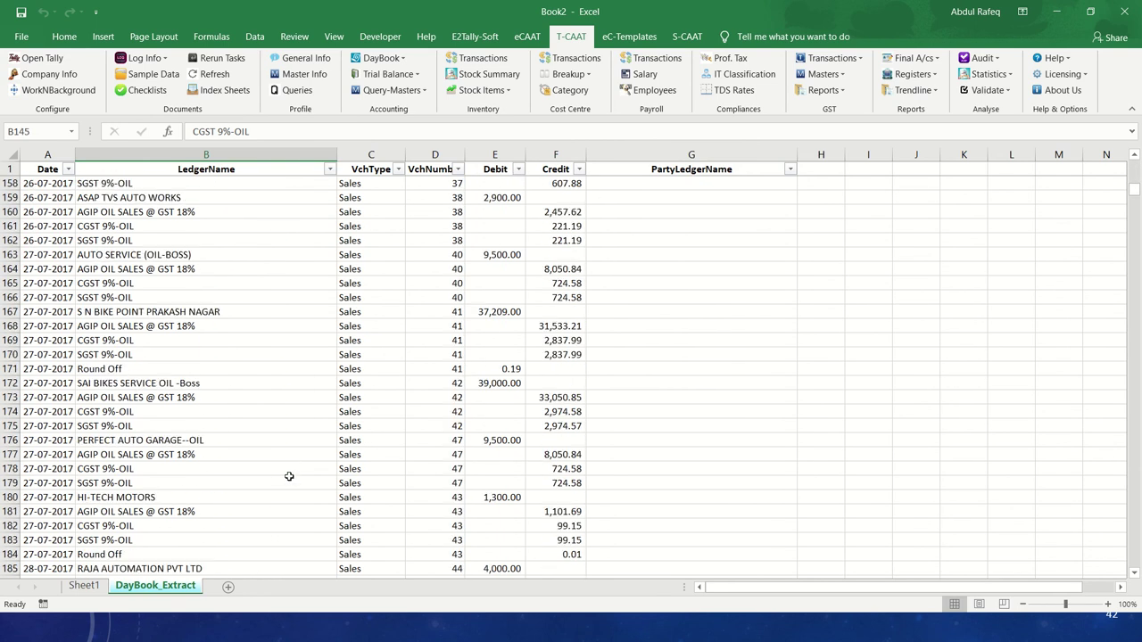
pyautogui.scroll(-5, 288, 476)
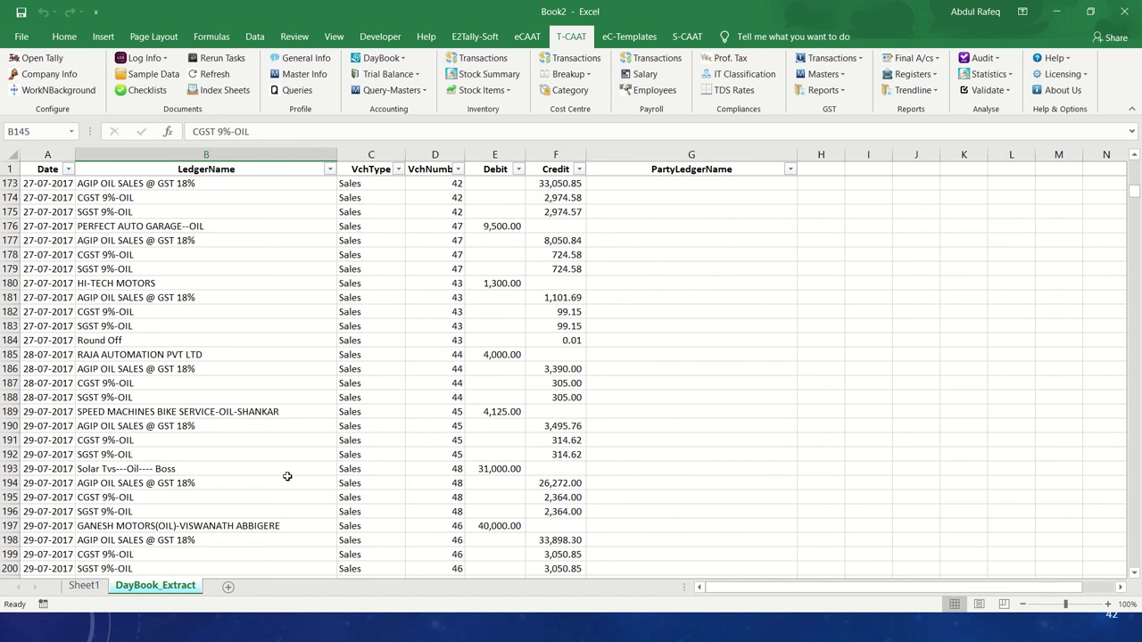
pyautogui.hotkey('ctrl', 'Home')
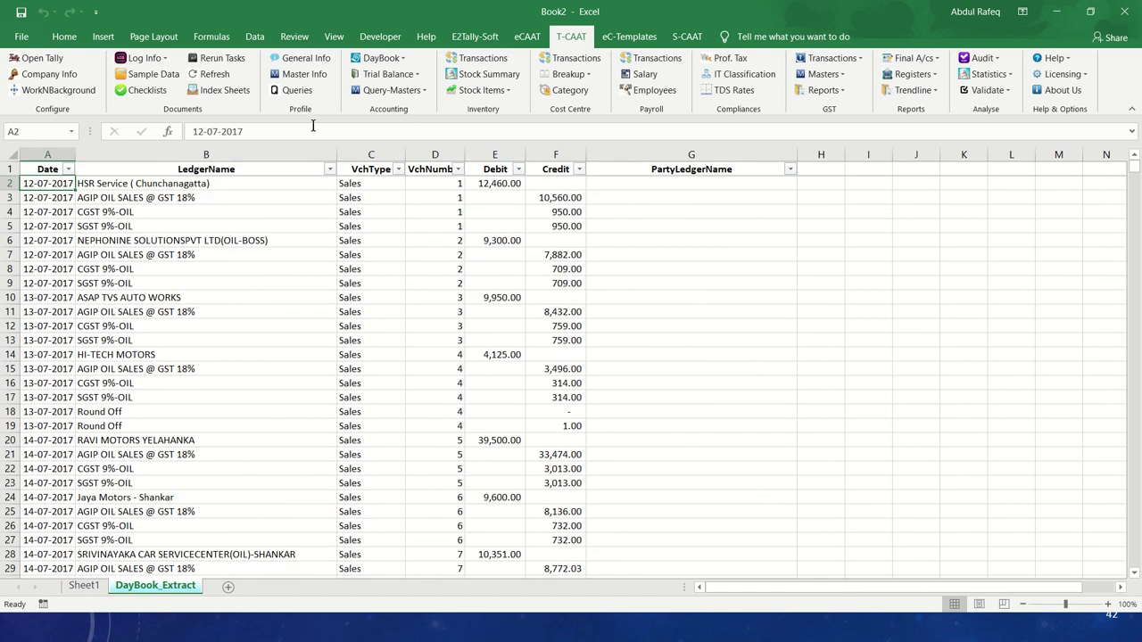
# Examine the ledgers listed in the LedgerName column's filter and close it without applying a filter.
pyautogui.click(331, 179)
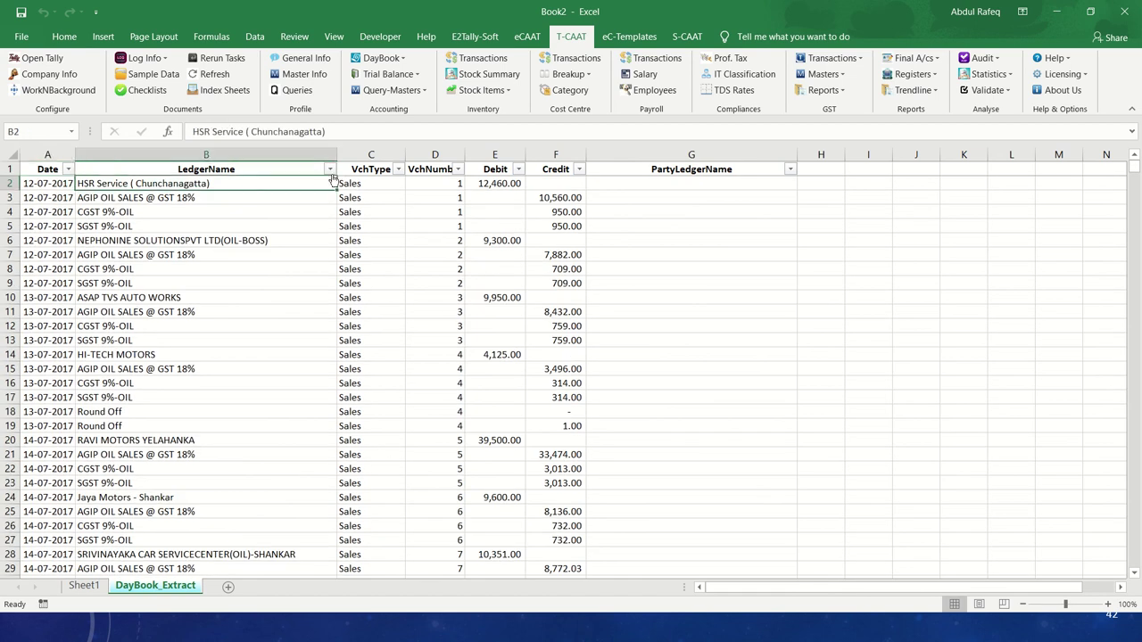
pyautogui.click(330, 168)
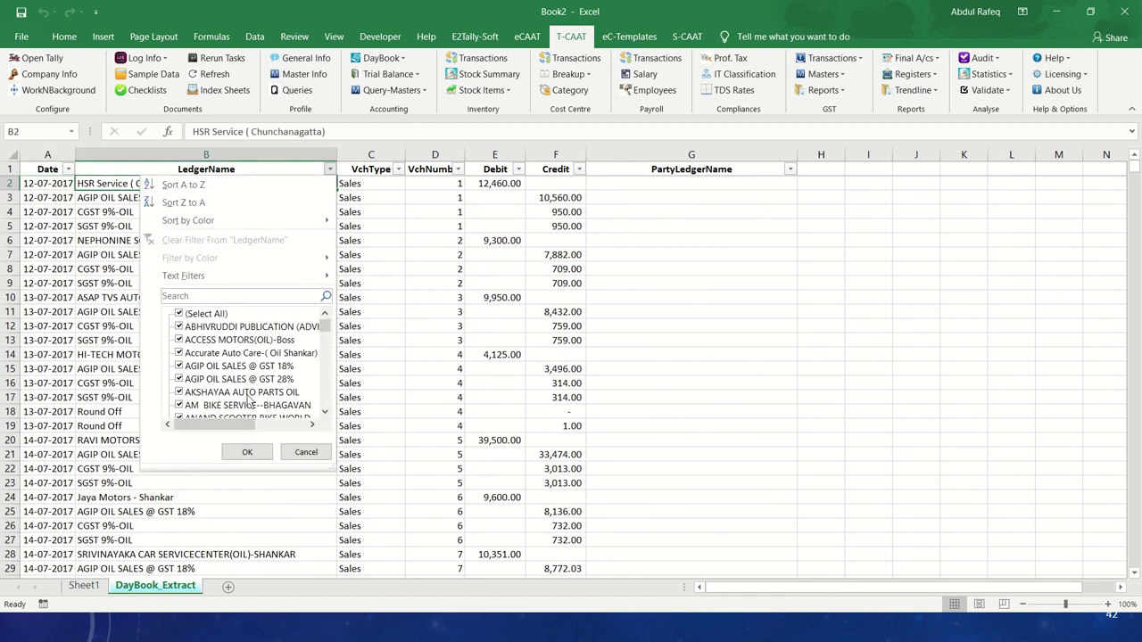
pyautogui.scroll(-8, 293, 356)
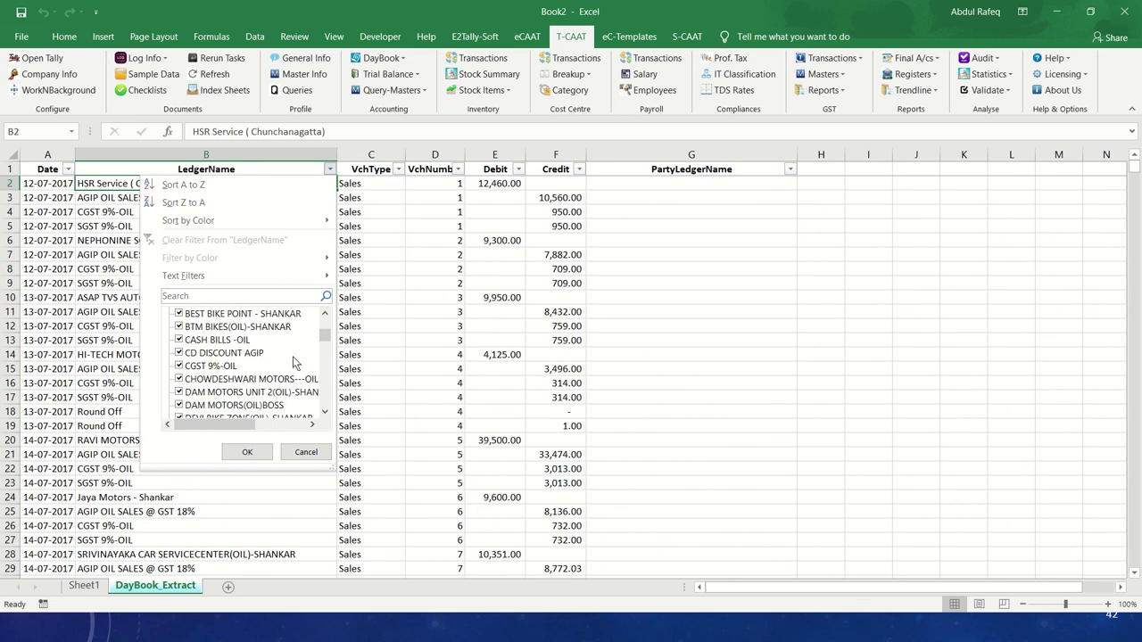
pyautogui.scroll(-3, 292, 356)
pyautogui.click(306, 452)
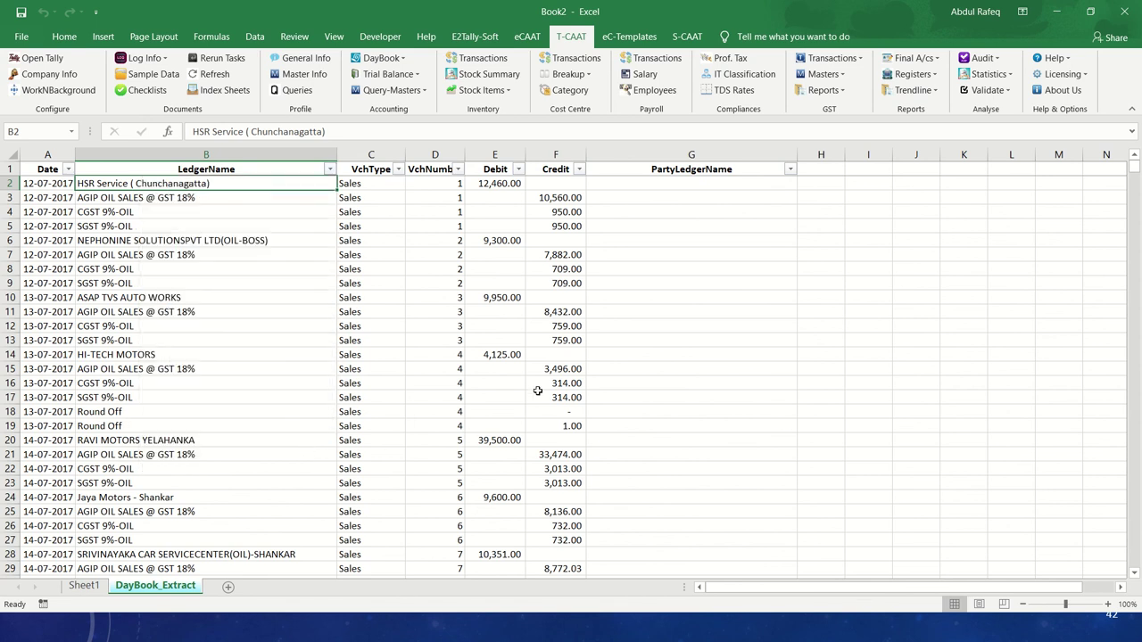
pyautogui.click(538, 386)
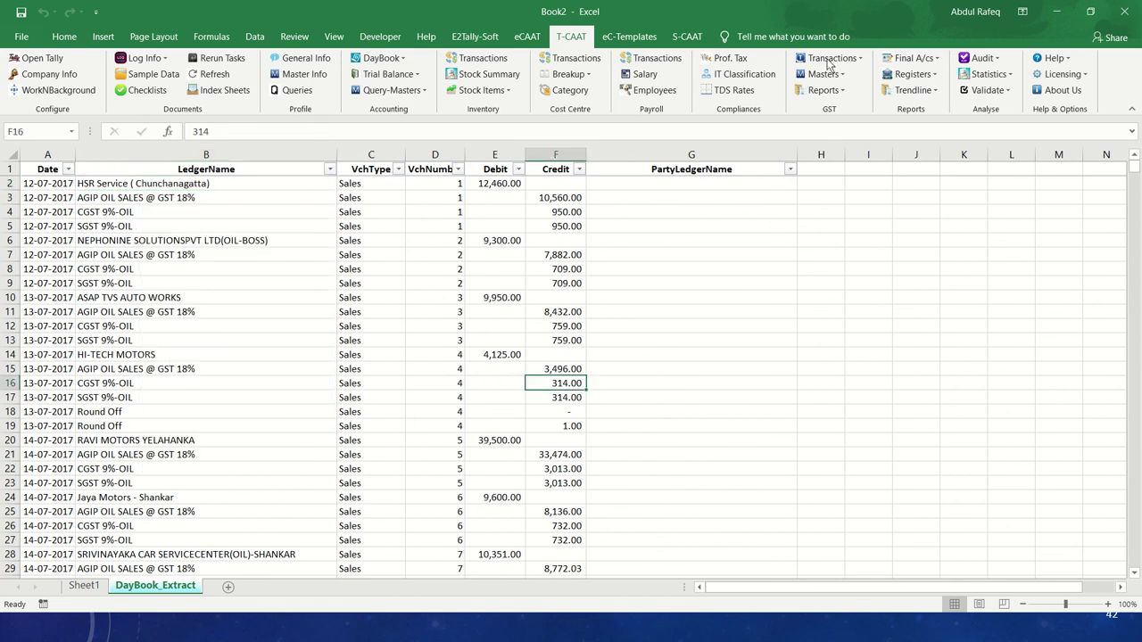
# Start the GST Duties & Taxes transactions report again and bring its Day Book dialog in front of the Book2 workbook.
pyautogui.click(863, 57)
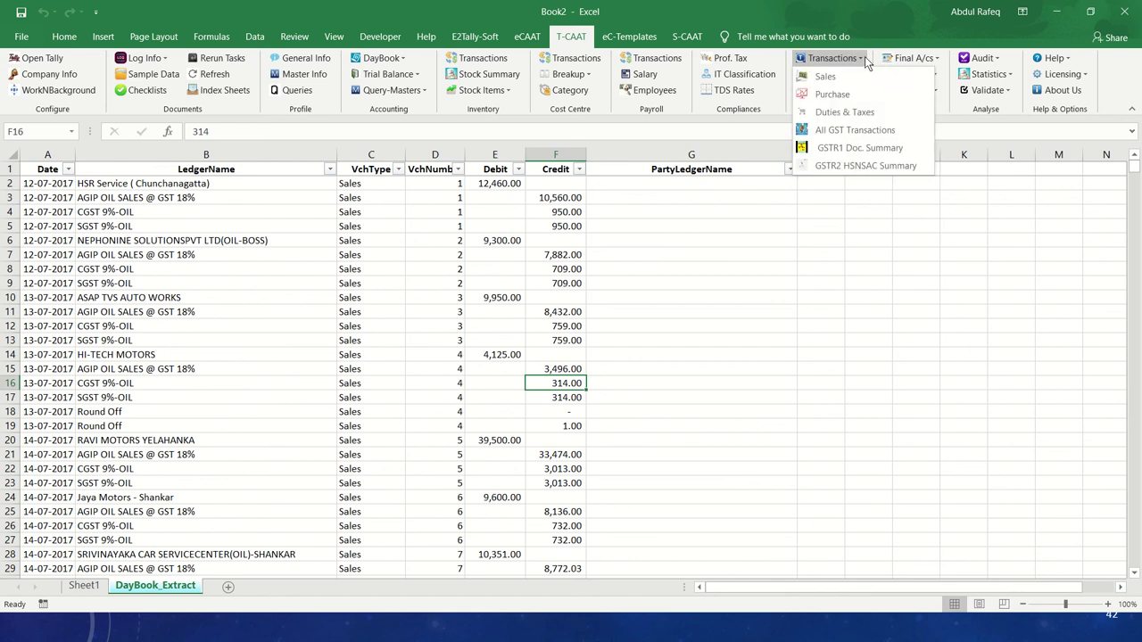
pyautogui.click(864, 114)
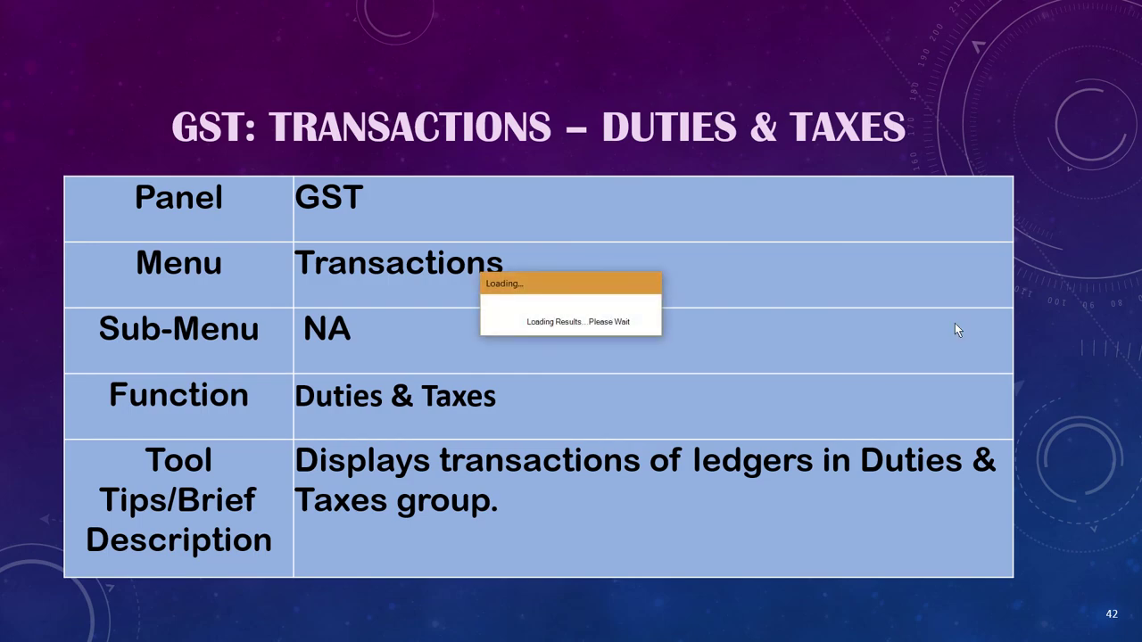
pyautogui.hotkey('alt', 'Tab')
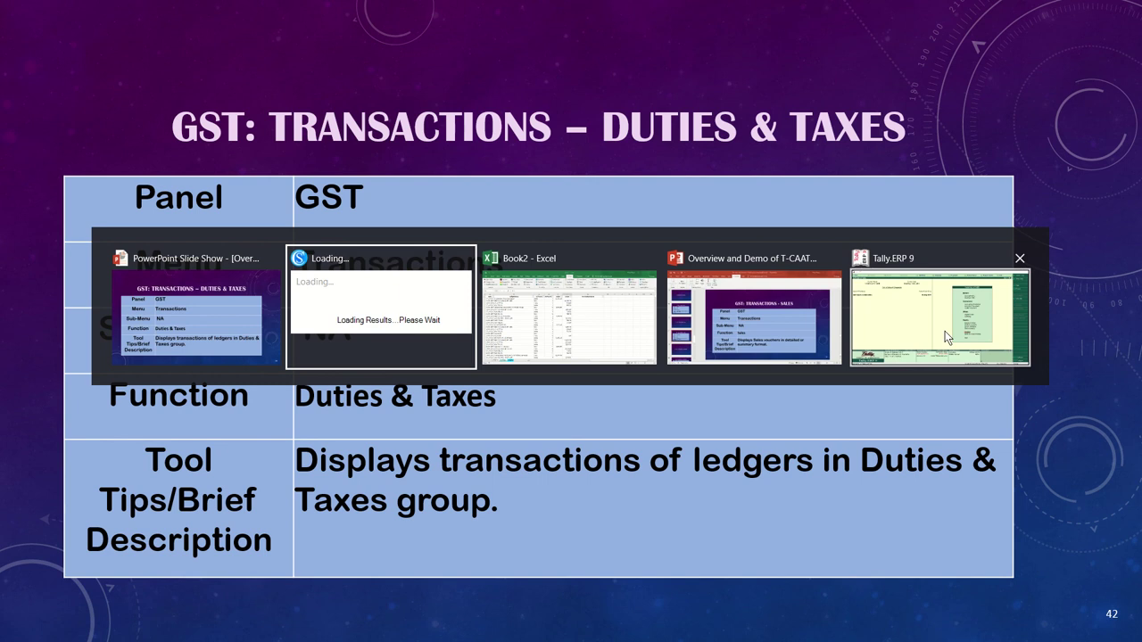
pyautogui.hotkey('alt', 'Tab')
pyautogui.press('Escape')
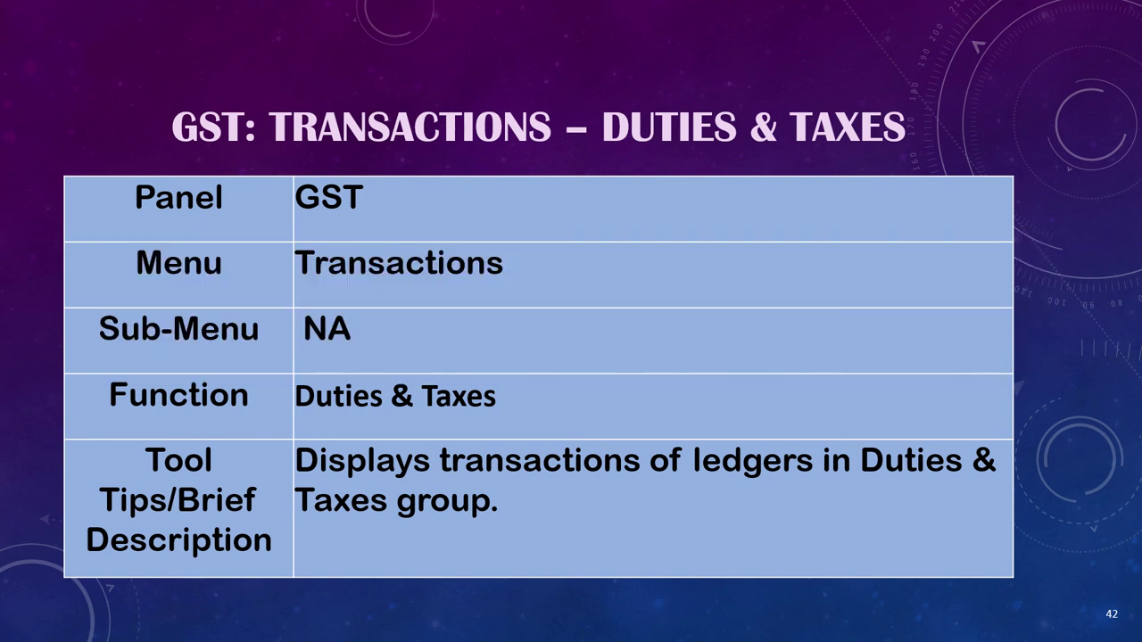
pyautogui.hotkey('alt', 'Tab')
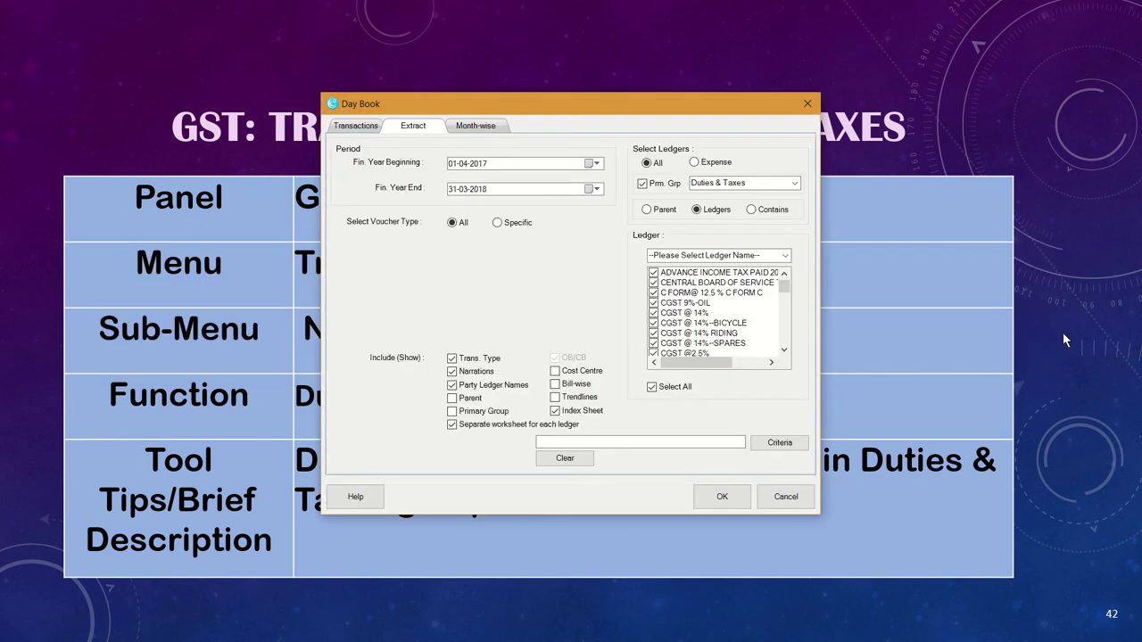
pyautogui.hotkey('alt', 'Tab')
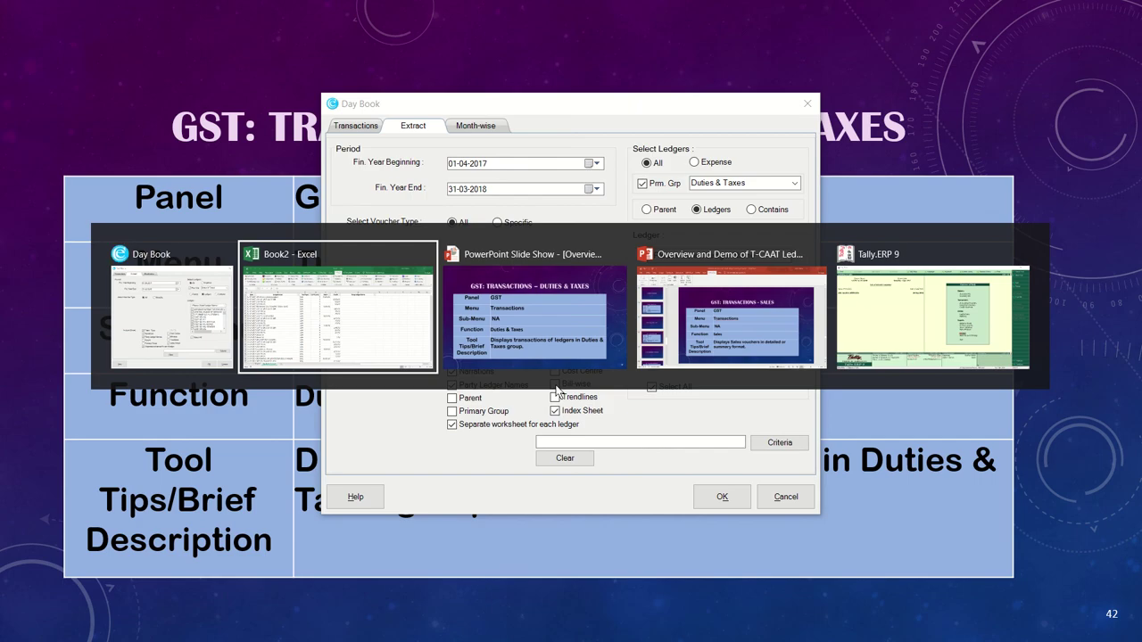
pyautogui.hotkey('alt', 'Tab')
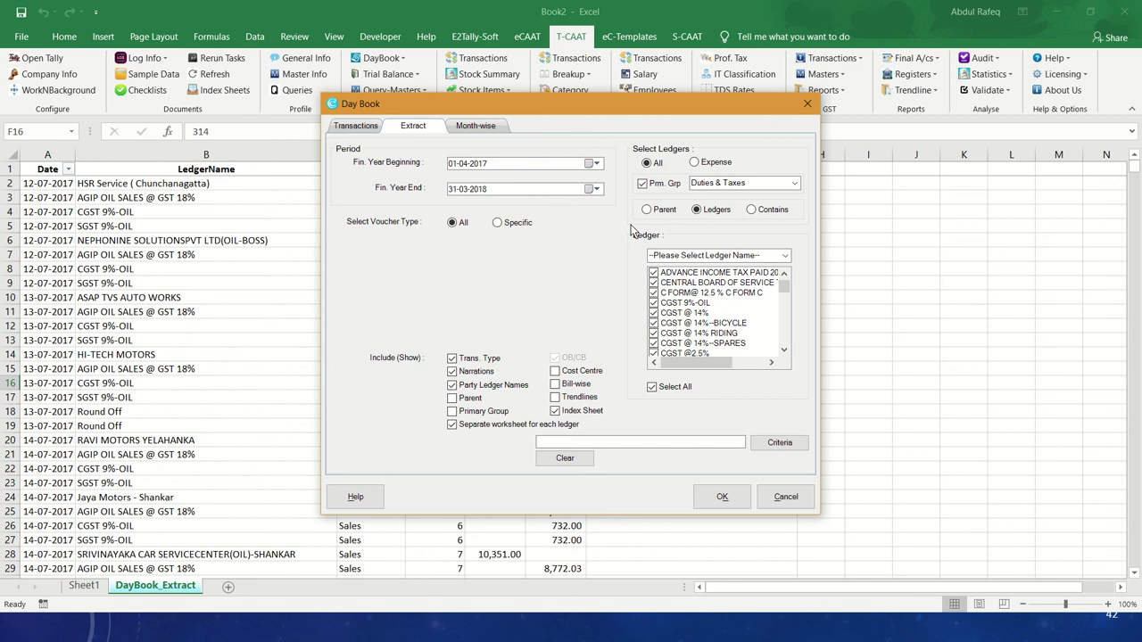
# List the Day Book ledgers by parent, using only the Duties & Taxes parent group.
pyautogui.click(657, 215)
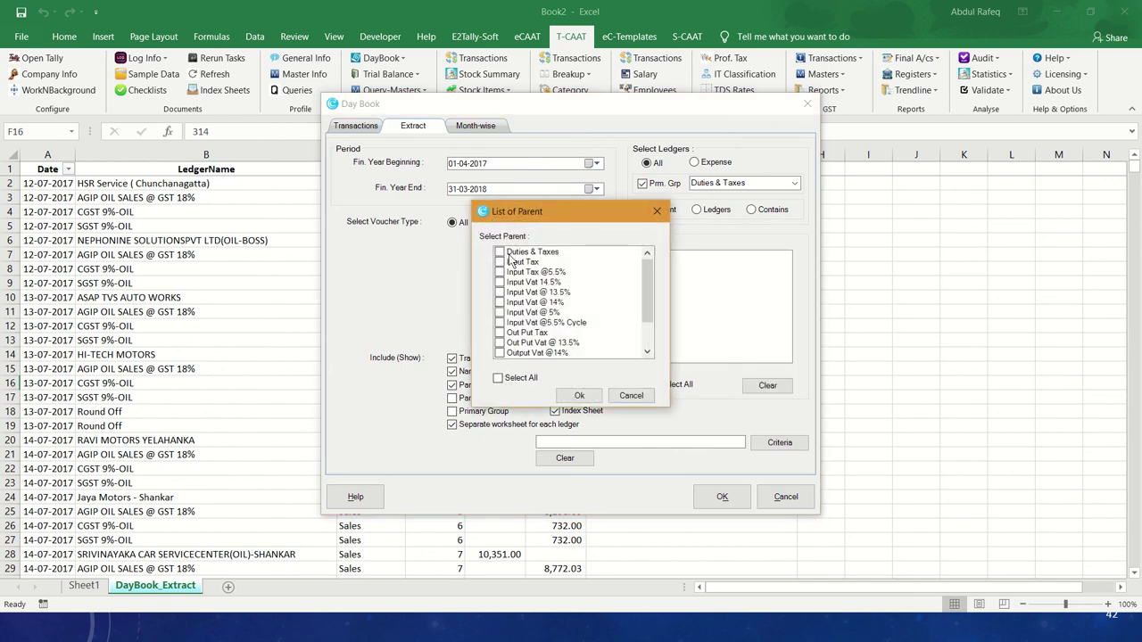
pyautogui.click(512, 253)
pyautogui.click(585, 396)
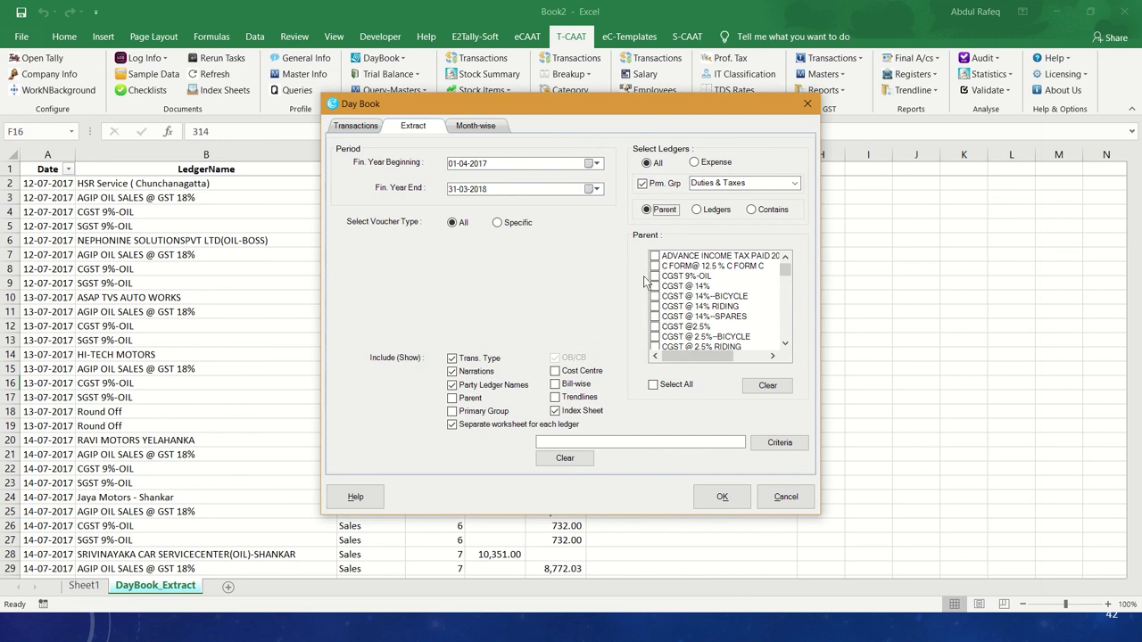
# Extract the CGST 9%-OIL, CGST @ 14%, CGST @ 14% RIDING and CGST @ 2.5%--BICYCLE ledgers with a separate worksheet for each ledger.
pyautogui.click(654, 277)
pyautogui.click(655, 287)
pyautogui.click(654, 286)
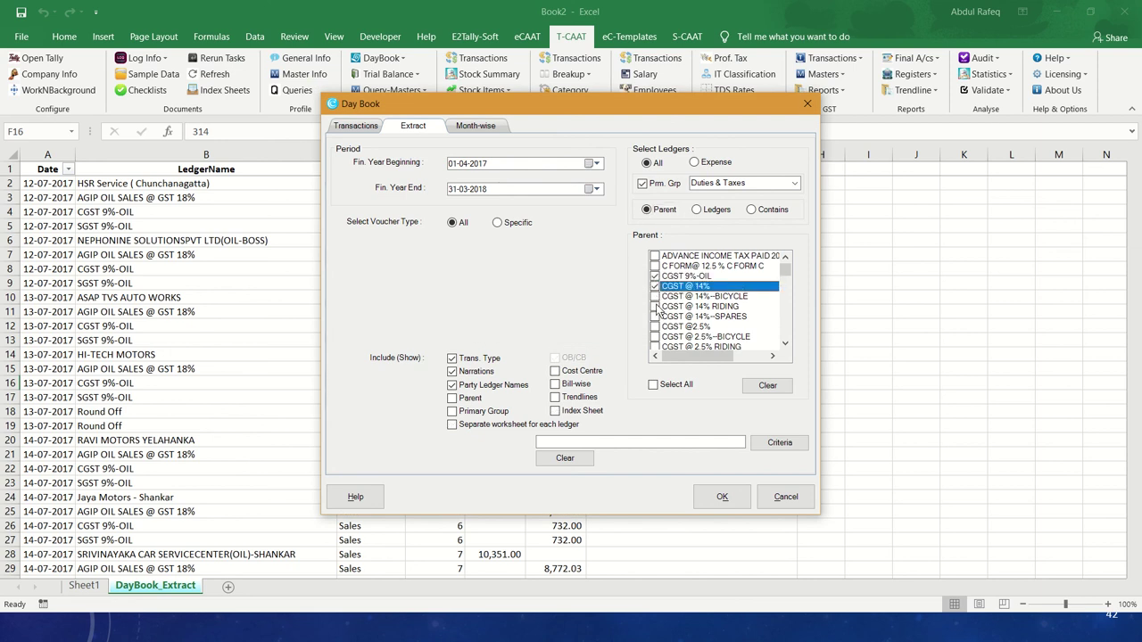
pyautogui.click(655, 307)
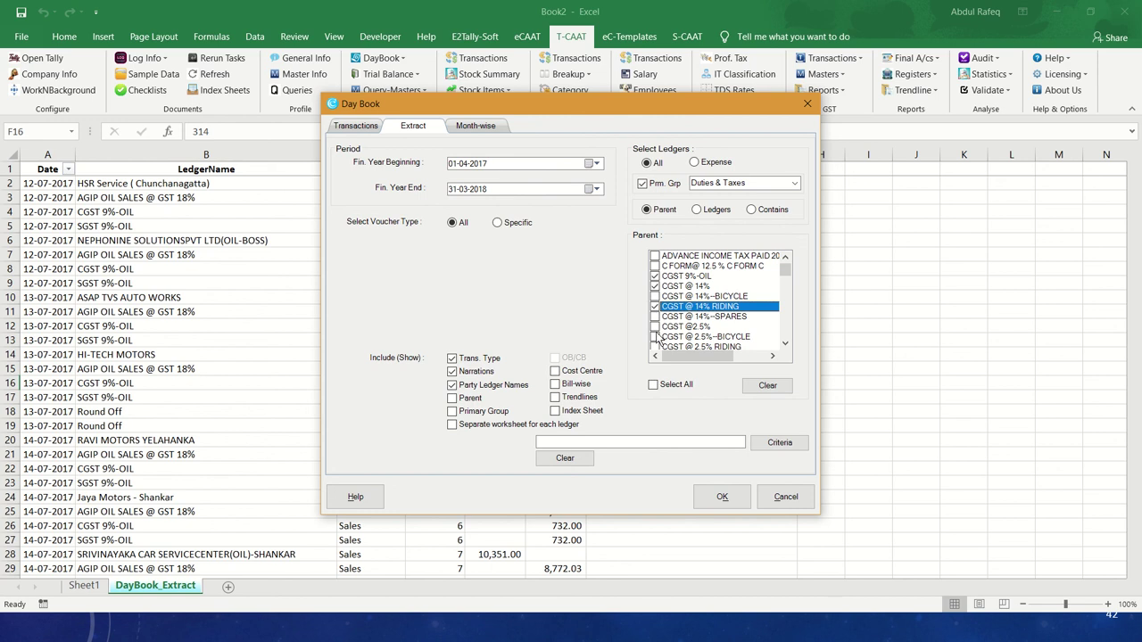
pyautogui.click(655, 337)
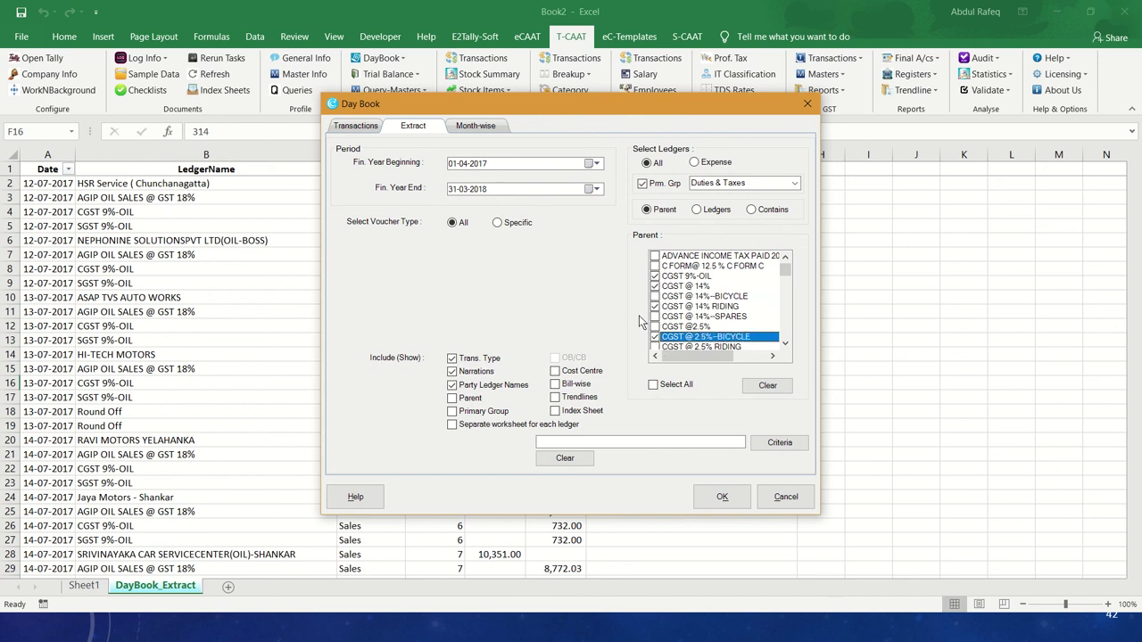
pyautogui.click(452, 424)
pyautogui.click(723, 496)
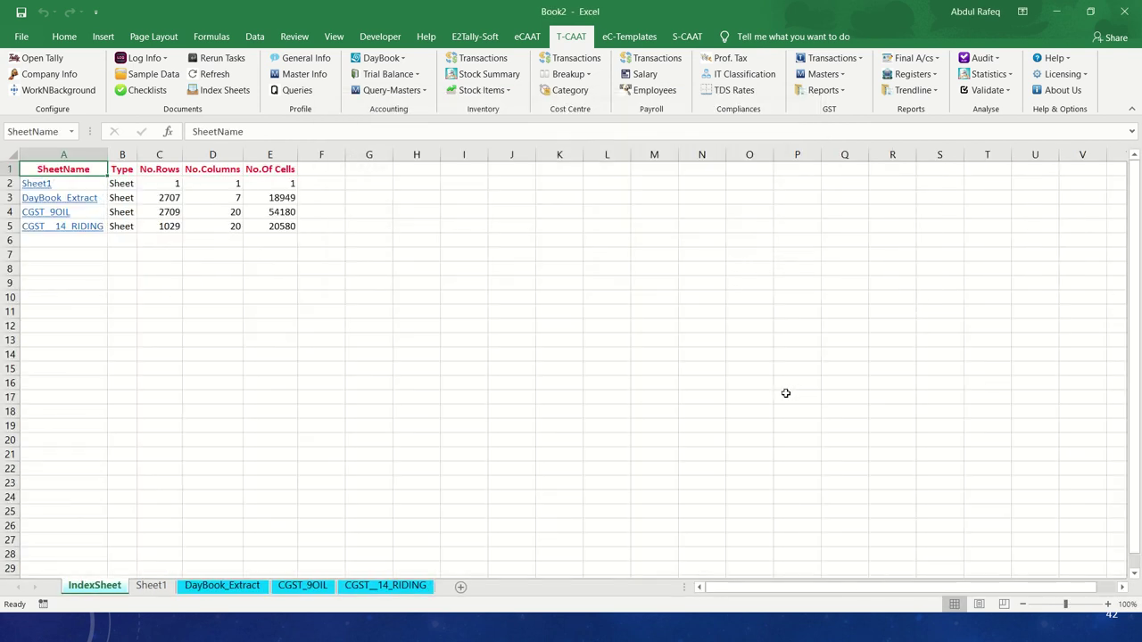
# Open the CGST_9OIL sheet from the index in Book2 and look through its transactions.
pyautogui.click(61, 217)
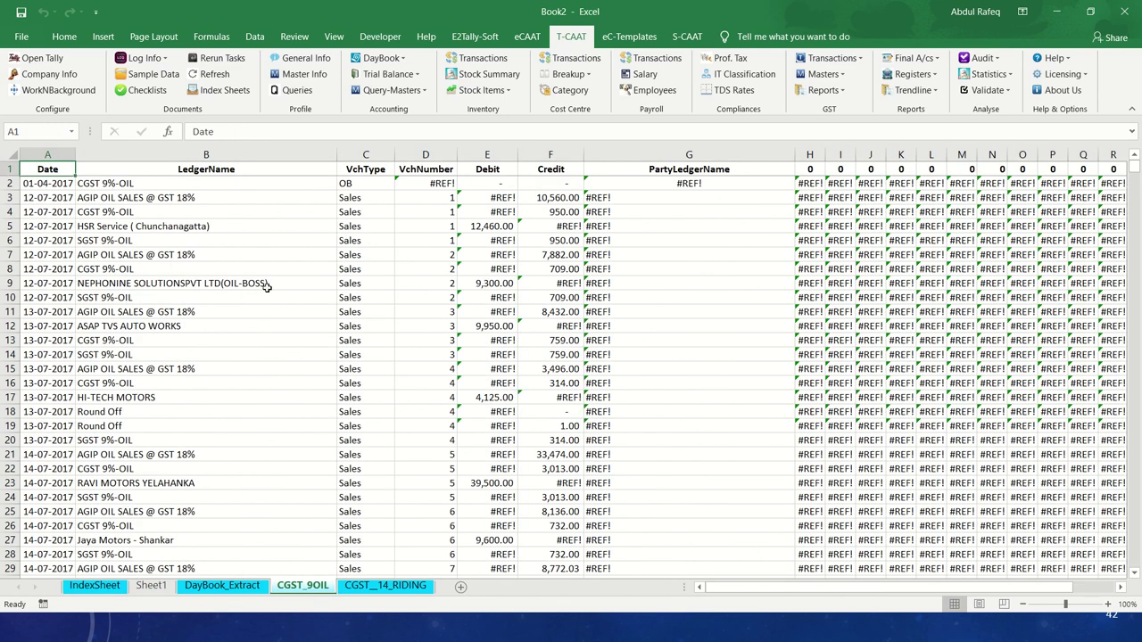
pyautogui.scroll(-10, 265, 287)
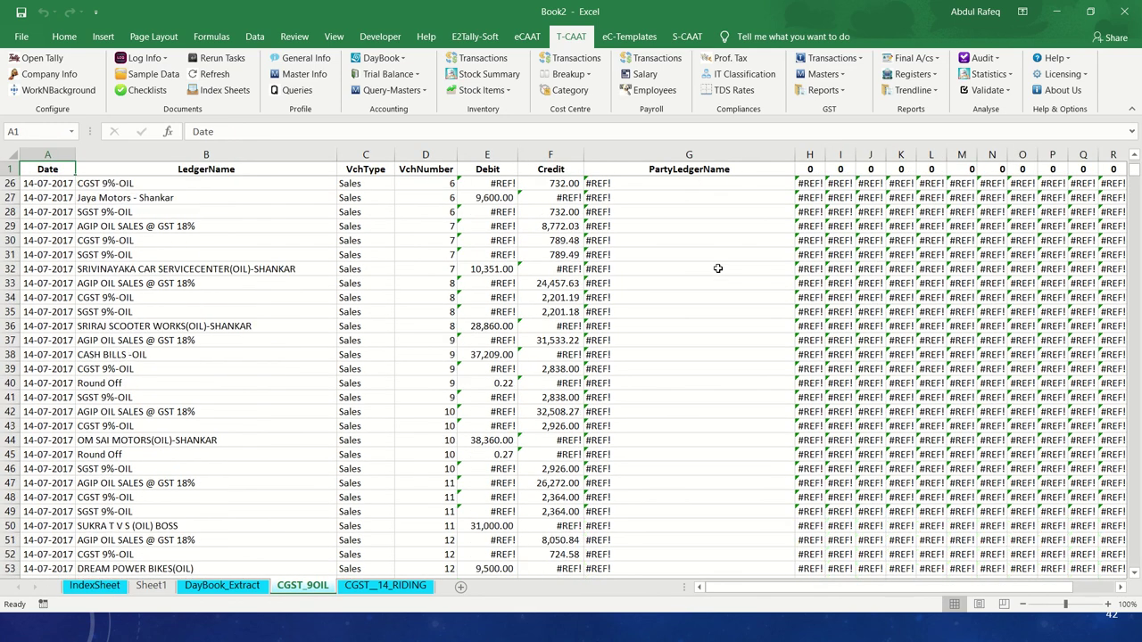
pyautogui.scroll(-2, 717, 267)
pyautogui.scroll(10, 688, 321)
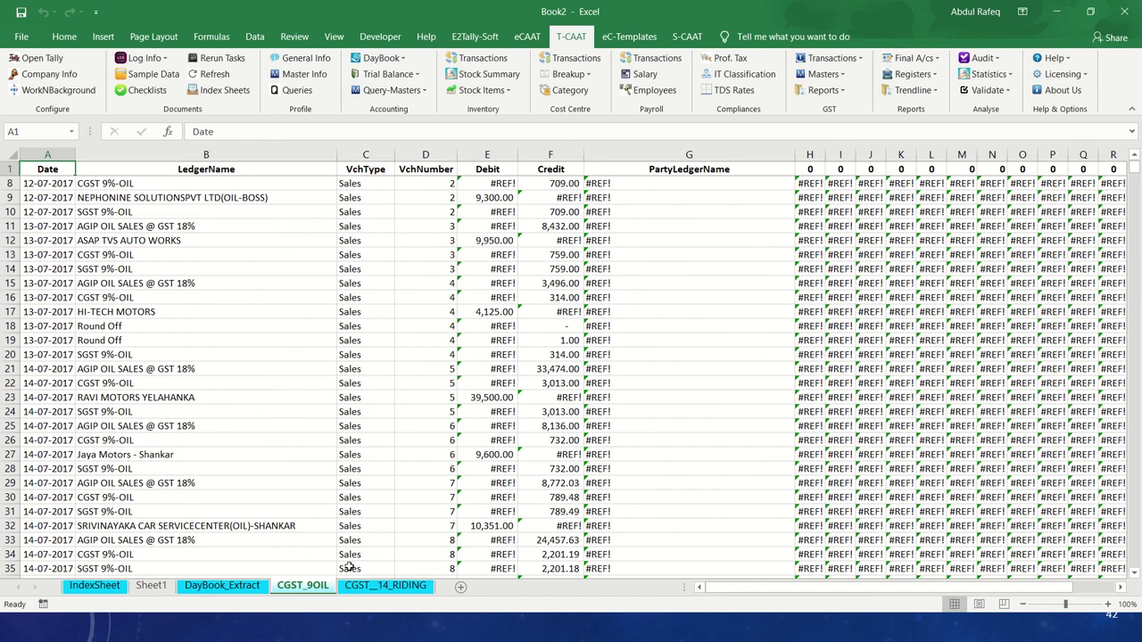
# Review the CGST__14_RIDING and DayBook_Extract sheets, ending back on CGST__14_RIDING.
pyautogui.click(384, 585)
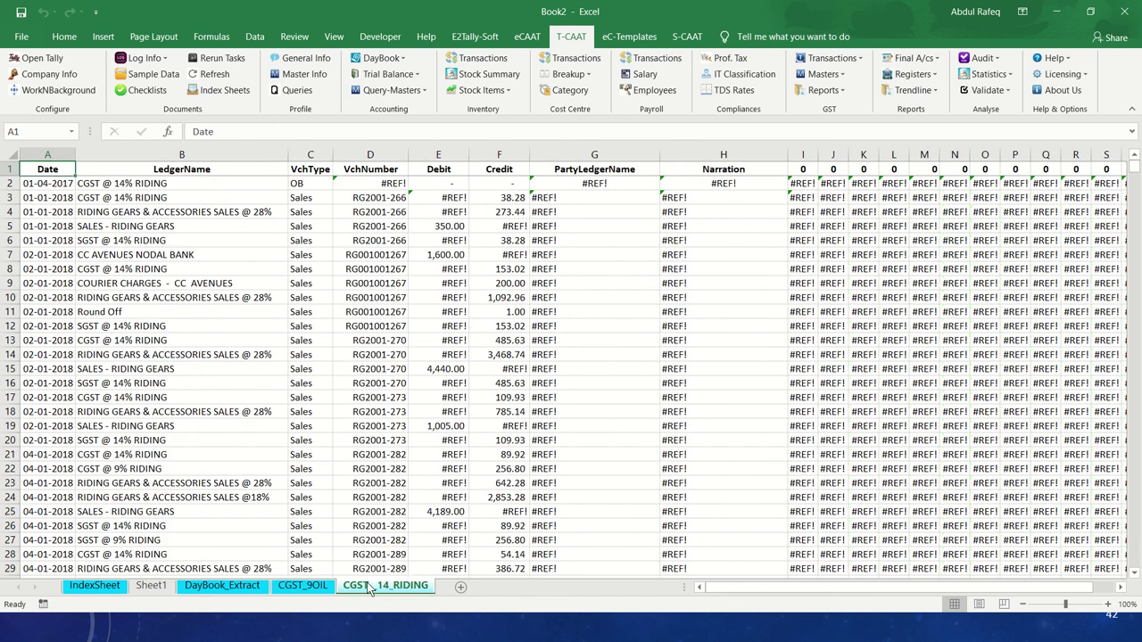
pyautogui.click(237, 569)
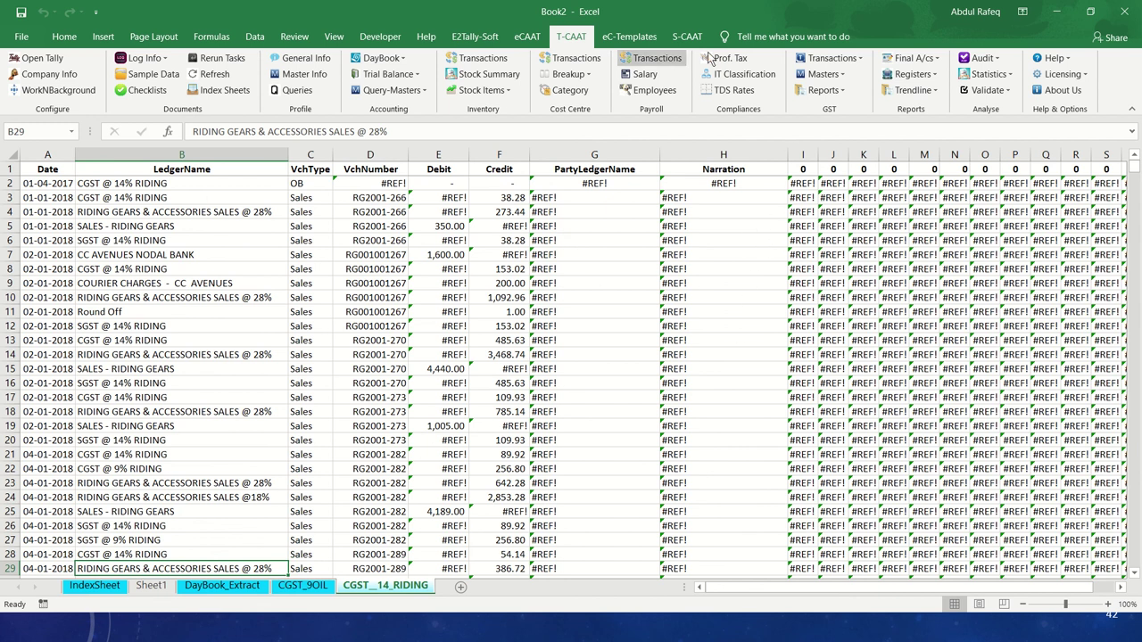
pyautogui.click(861, 58)
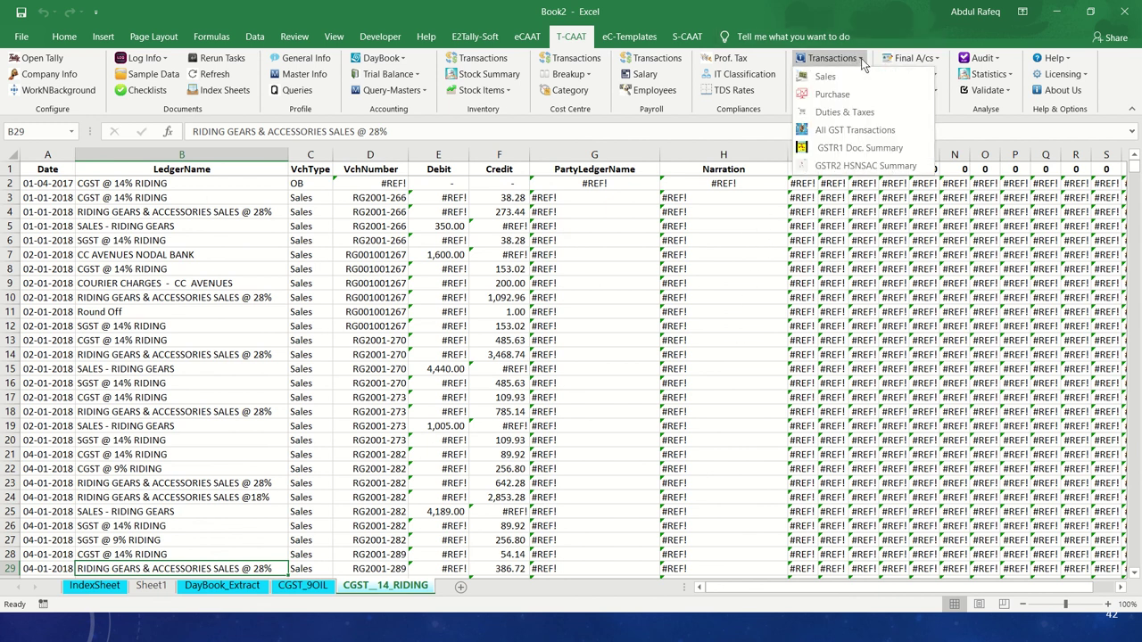
pyautogui.click(220, 594)
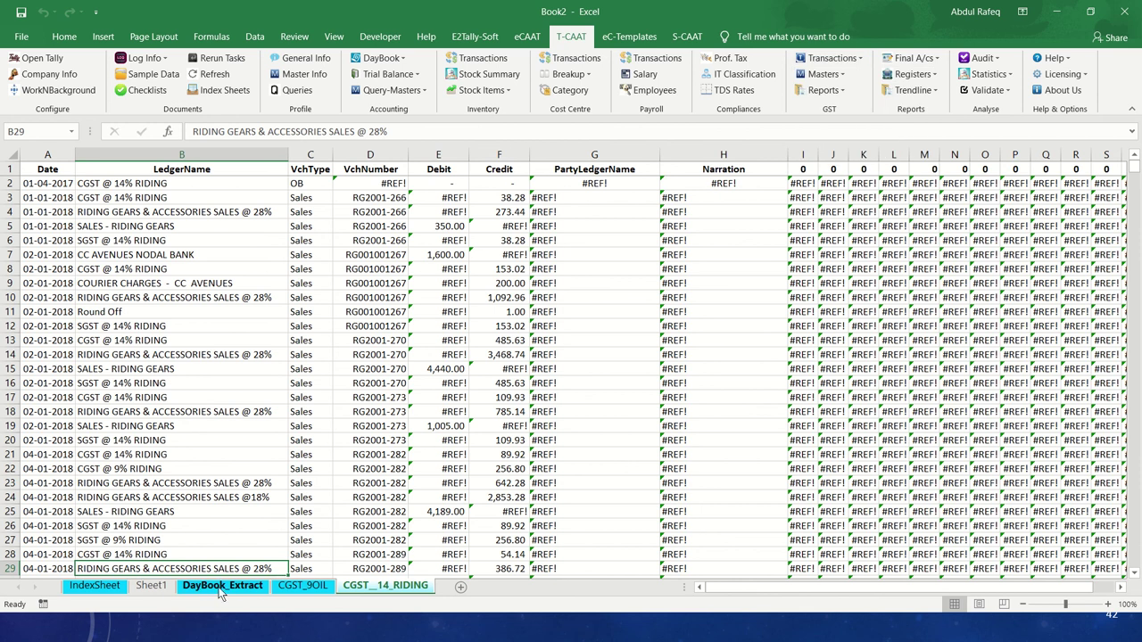
pyautogui.click(220, 592)
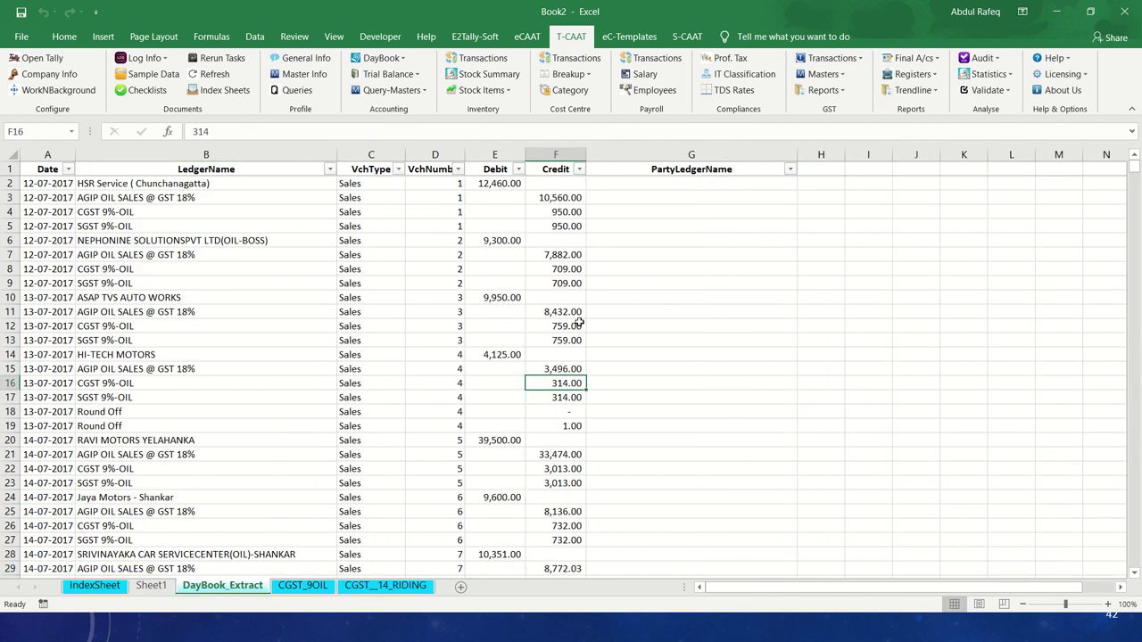
pyautogui.click(399, 585)
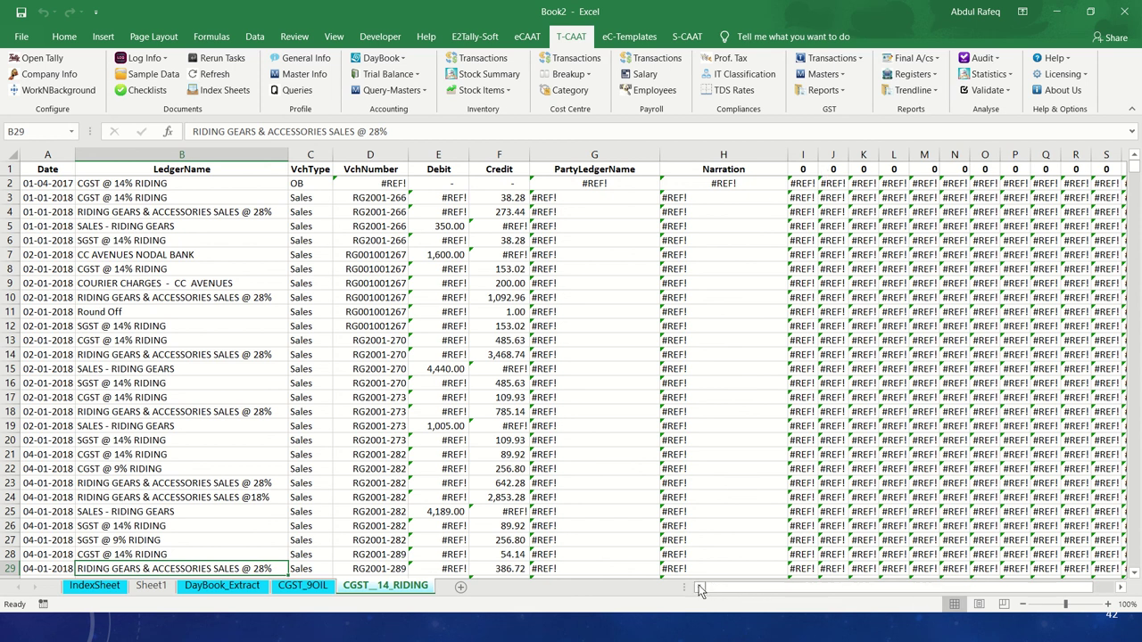
# Return to the DayBook_Extract sheet and show the available GST transaction reports.
pyautogui.click(219, 585)
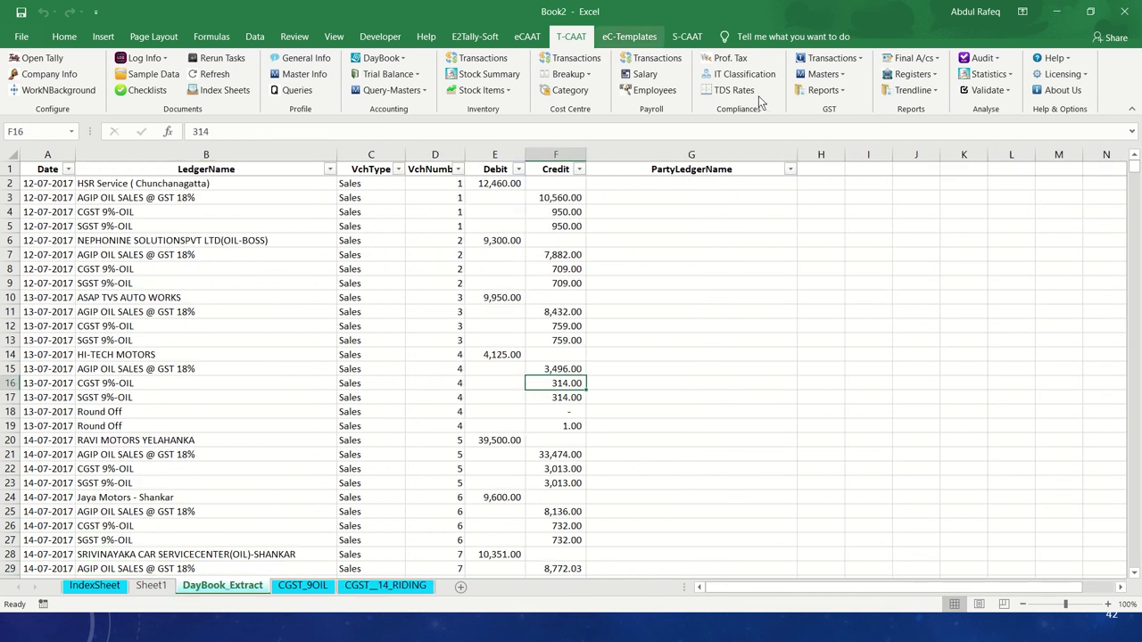
pyautogui.click(874, 297)
pyautogui.click(861, 60)
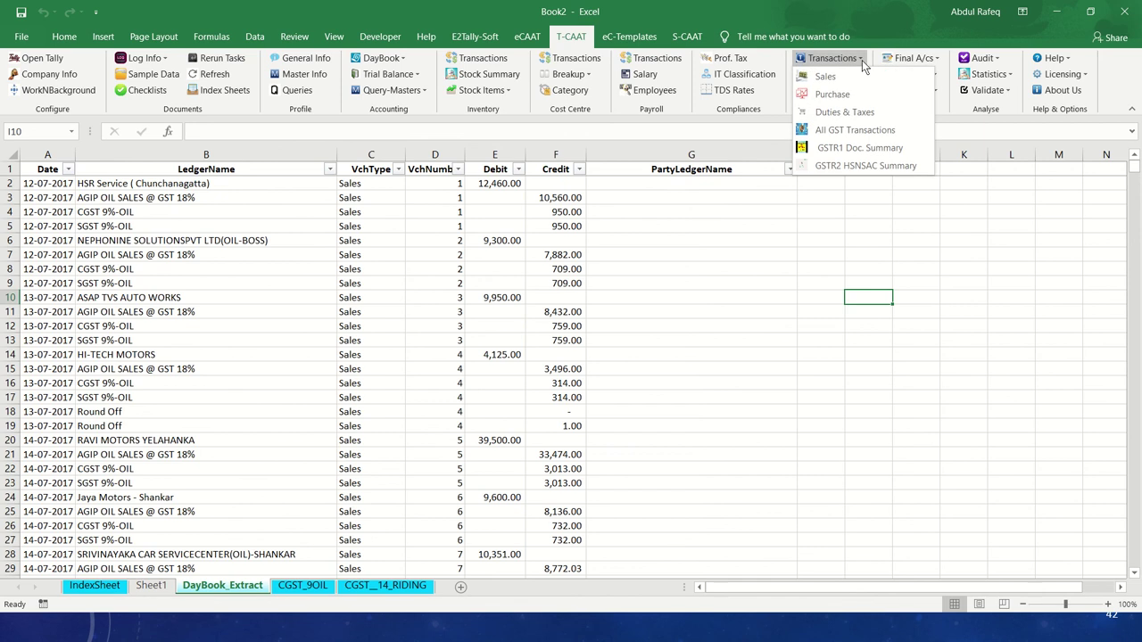
# Switch to the PowerPoint slide show, advance to the GST: Transactions – All GST Transactions slides, and end the show.
pyautogui.hotkey('alt', 'Tab')
pyautogui.hotkey('alt', 'Tab')
pyautogui.hotkey('alt', 'Tab')
pyautogui.hotkey('alt', 'Tab')
pyautogui.hotkey('alt', 'Tab')
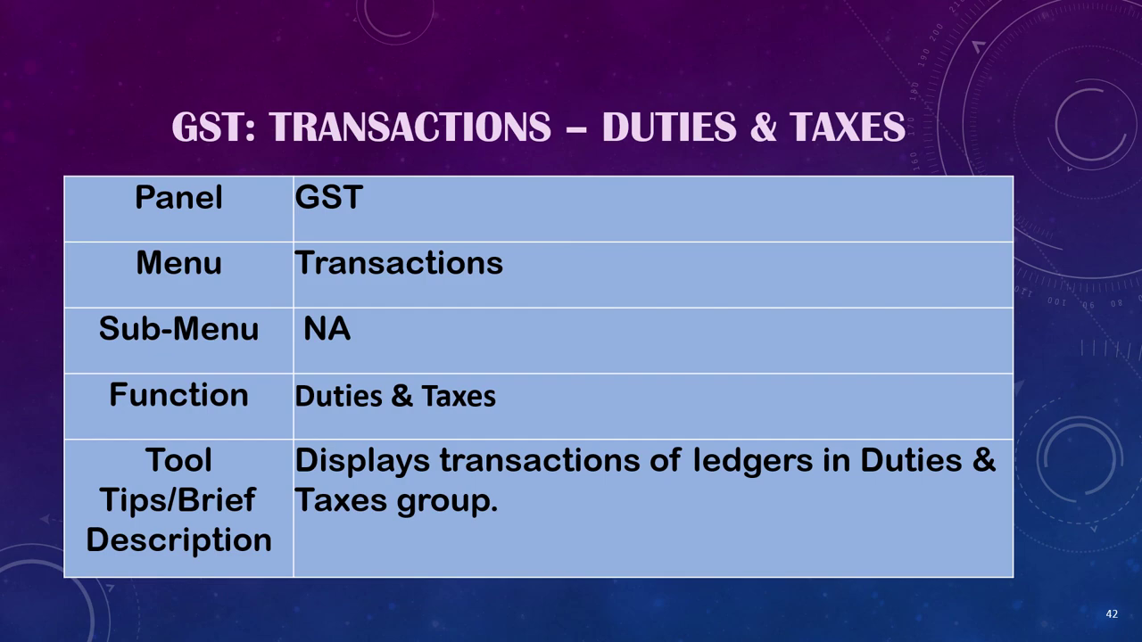
pyautogui.click(843, 367)
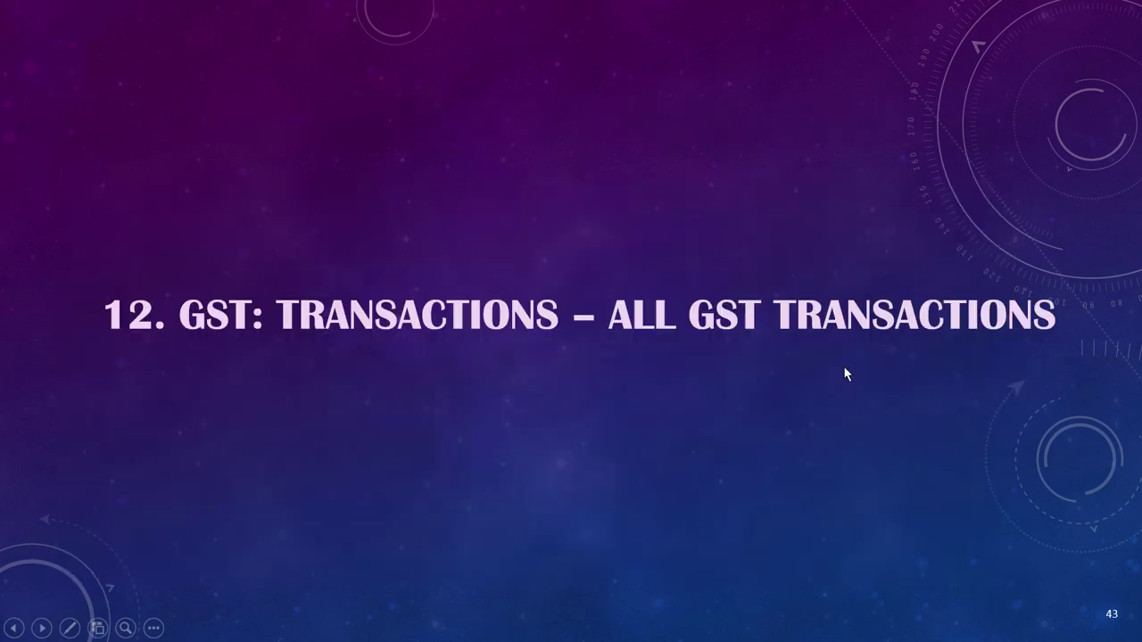
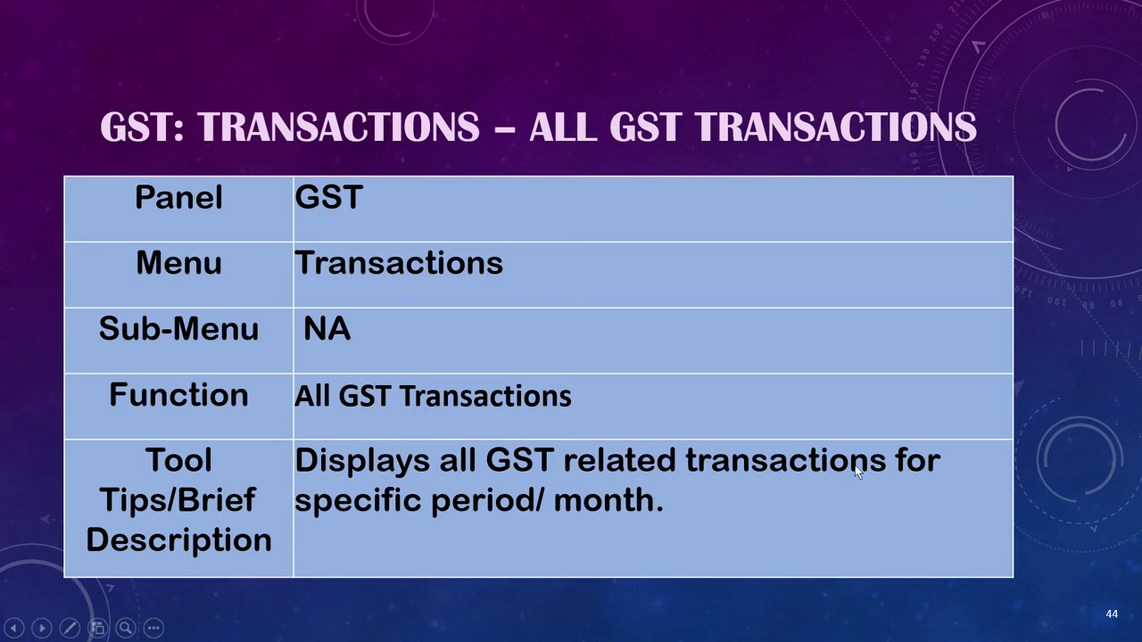
pyautogui.press('Escape')
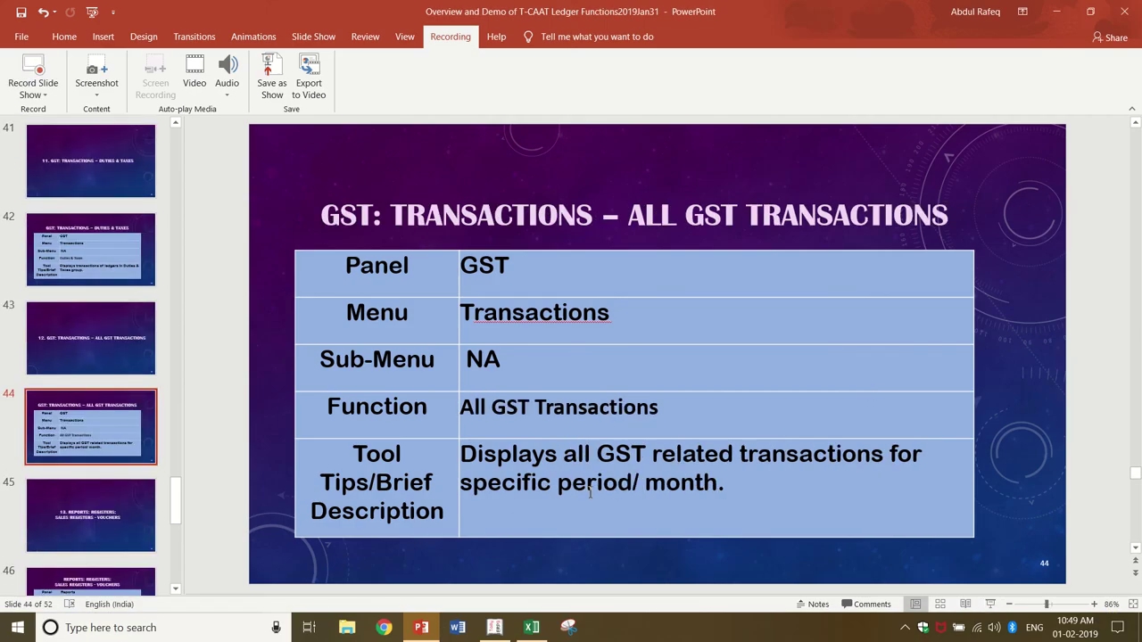
# Switch back to Book2 in Excel and open the All GST Transactions report.
pyautogui.moveTo(532, 626)
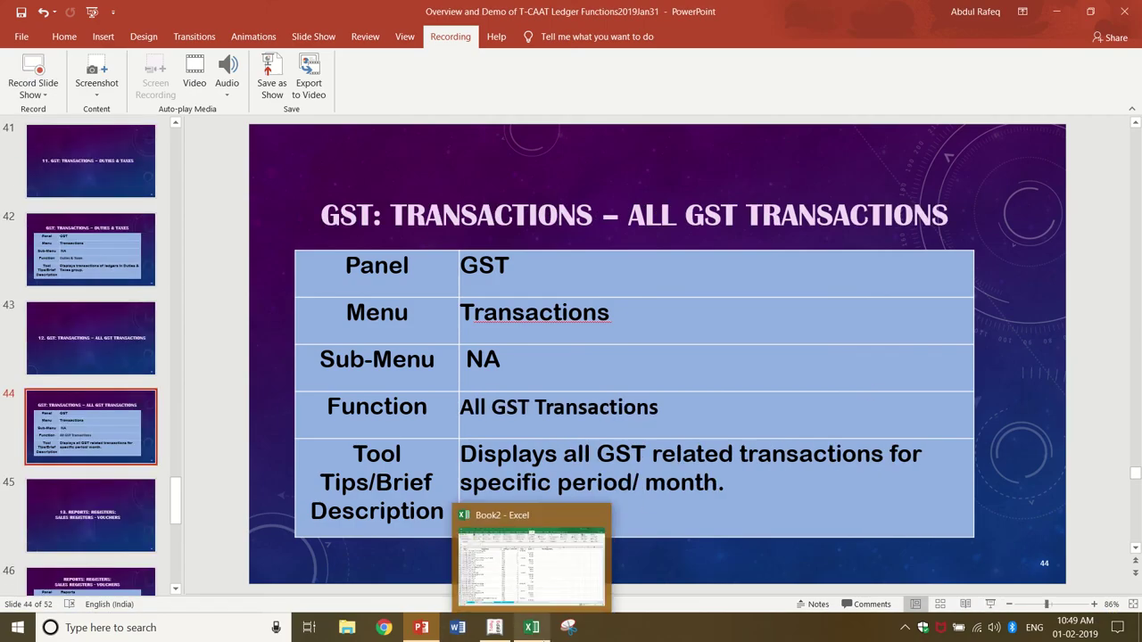
pyautogui.click(546, 607)
pyautogui.click(596, 399)
pyautogui.click(607, 411)
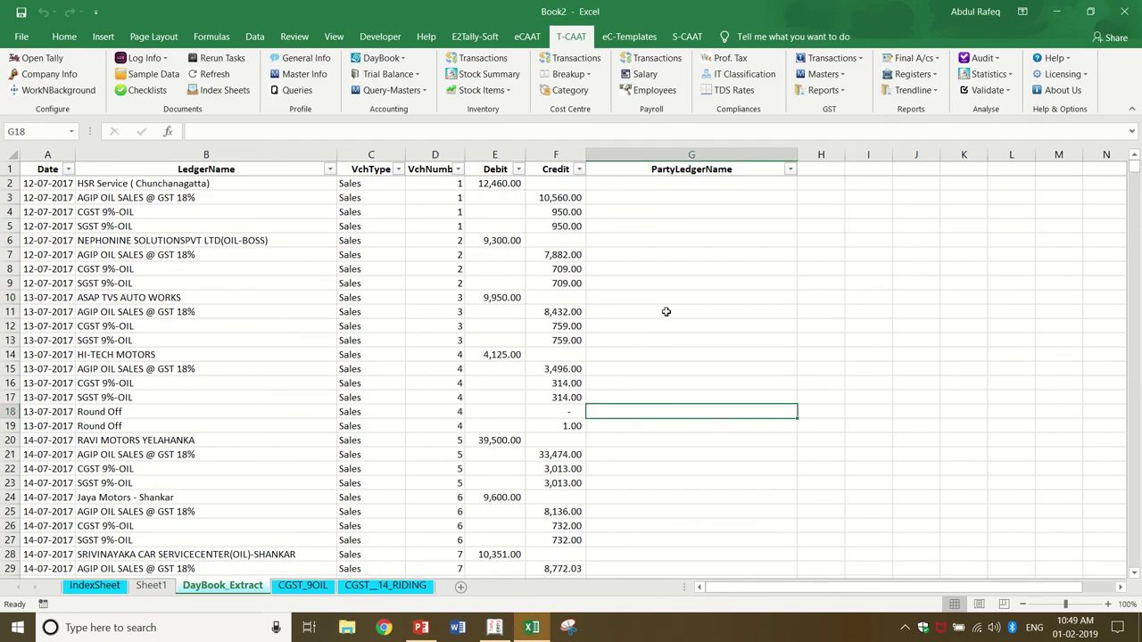
pyautogui.click(669, 306)
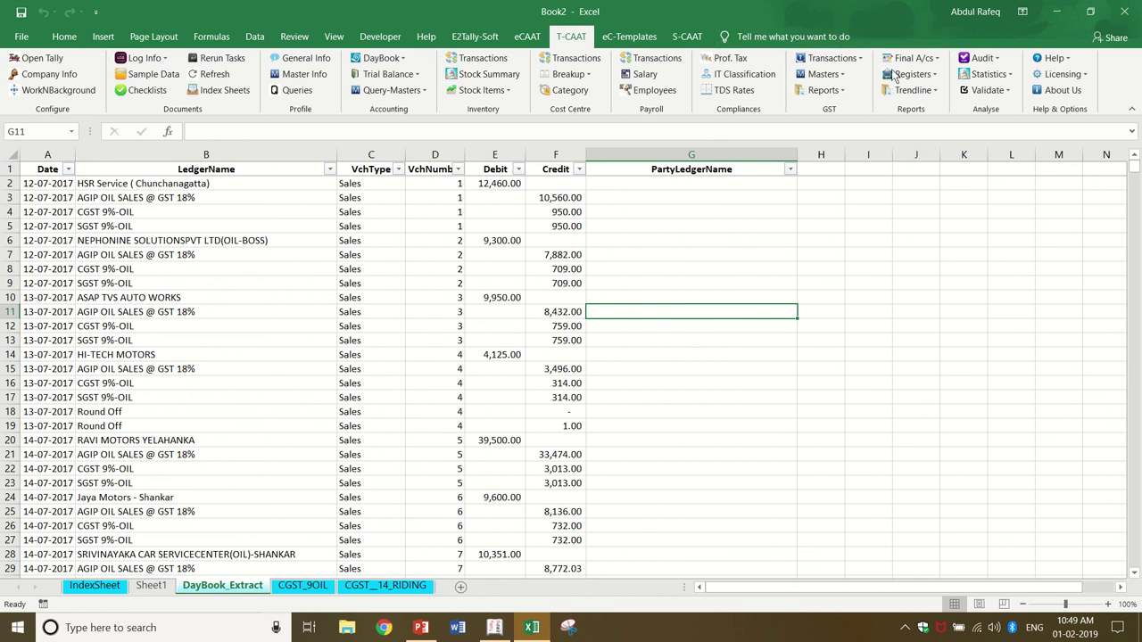
pyautogui.click(861, 64)
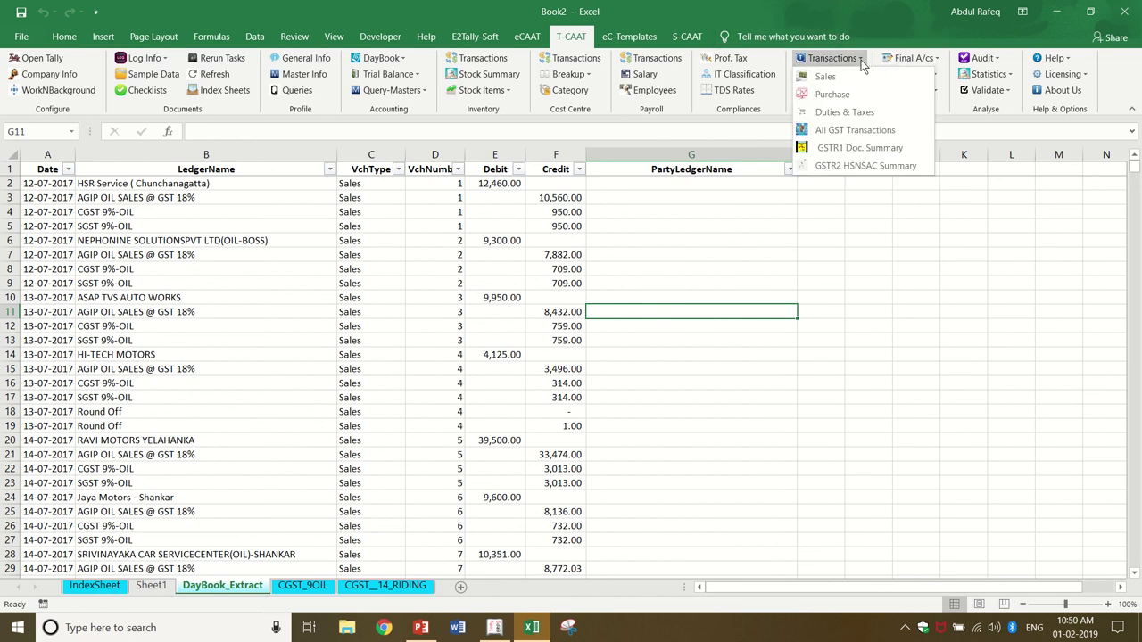
pyautogui.click(856, 131)
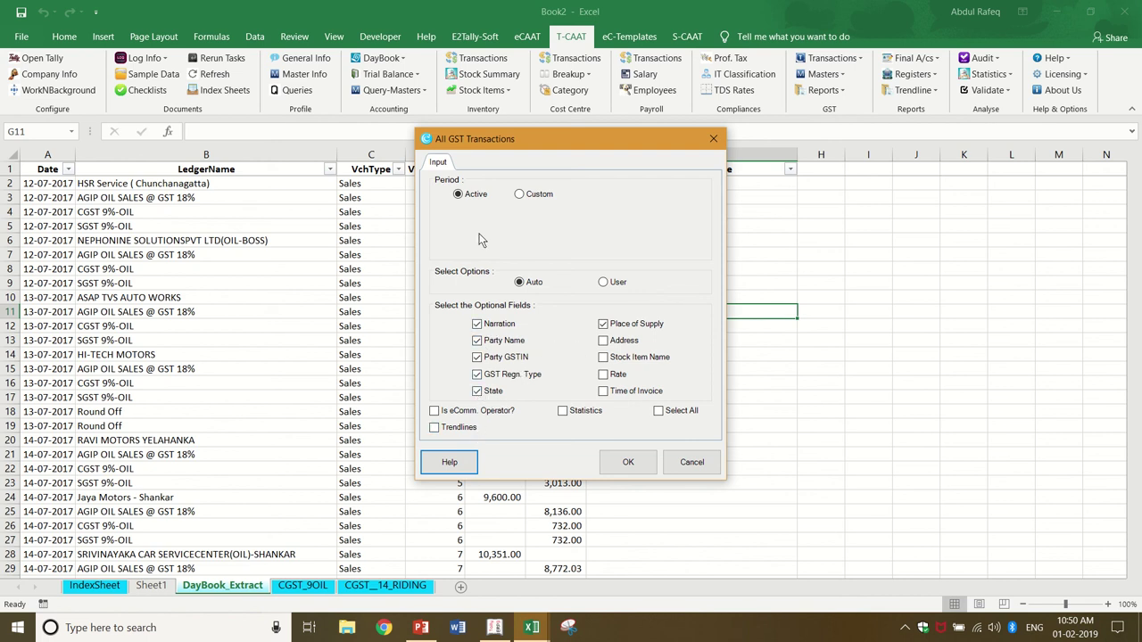
# Extract all GST transactions automatically for a custom period starting in March 2018 and ending 31-03-2018, with the default optional fields.
pyautogui.click(519, 193)
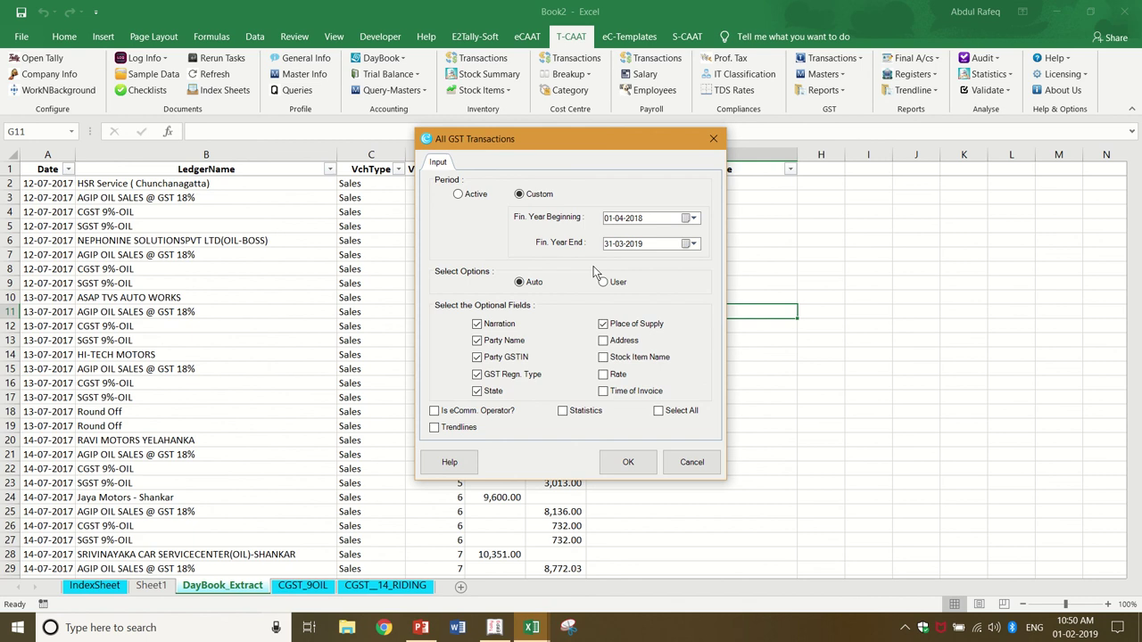
pyautogui.click(610, 220)
pyautogui.click(618, 219)
pyautogui.write('03')
pyautogui.press('Tab')
pyautogui.press('Right')
pyautogui.press('Right')
pyautogui.write('2018')
pyautogui.click(629, 463)
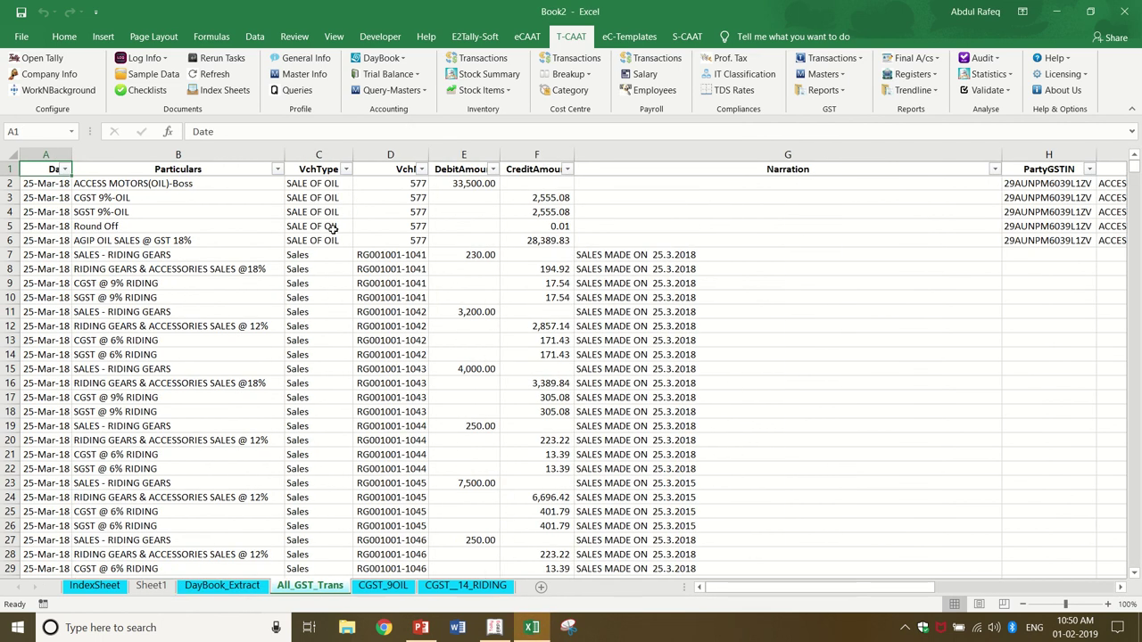
# Examine the voucher types available in the VchType filter of the All_GST_Trans sheet.
pyautogui.click(347, 170)
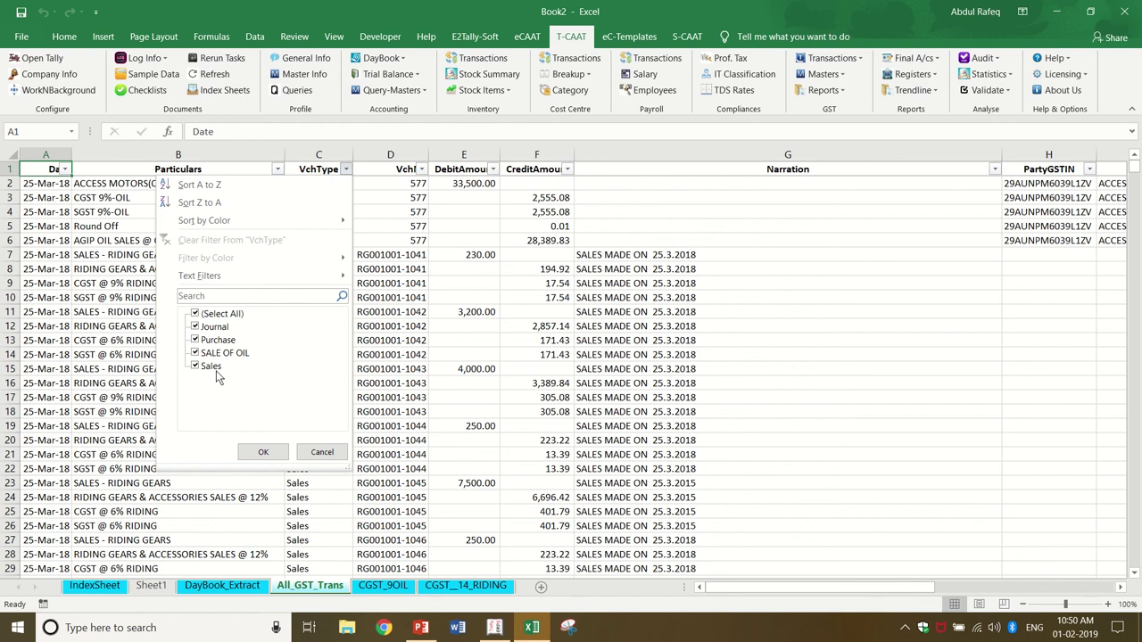
pyautogui.click(54, 168)
pyautogui.click(98, 198)
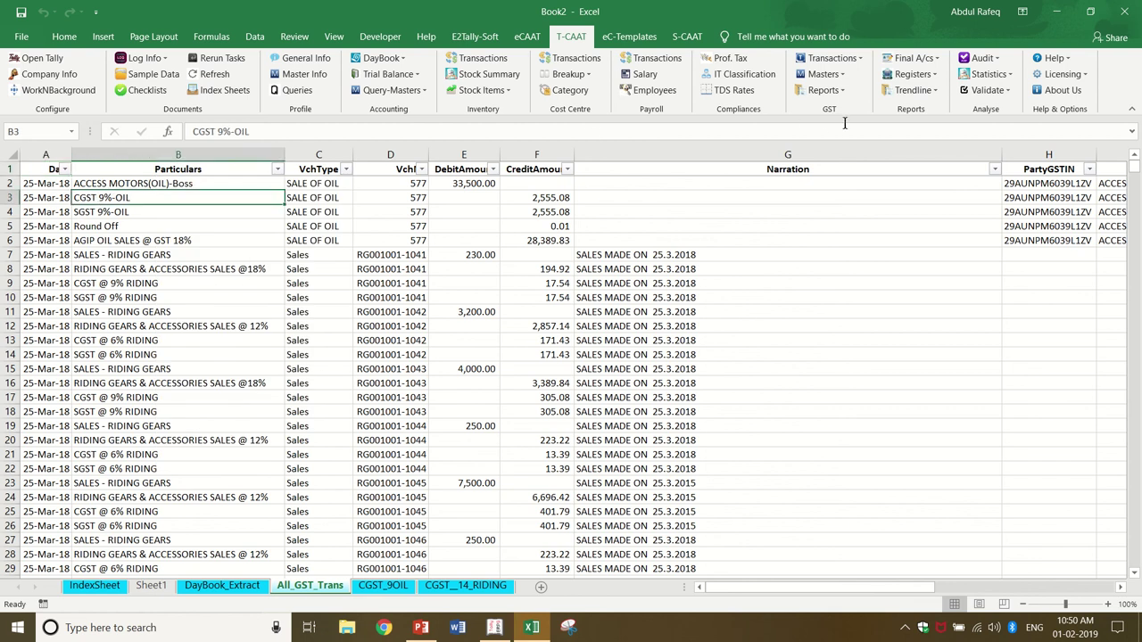
# Reopen All GST Transactions, choose the User option, and bring the resulting Day Book extract form to the front.
pyautogui.click(856, 59)
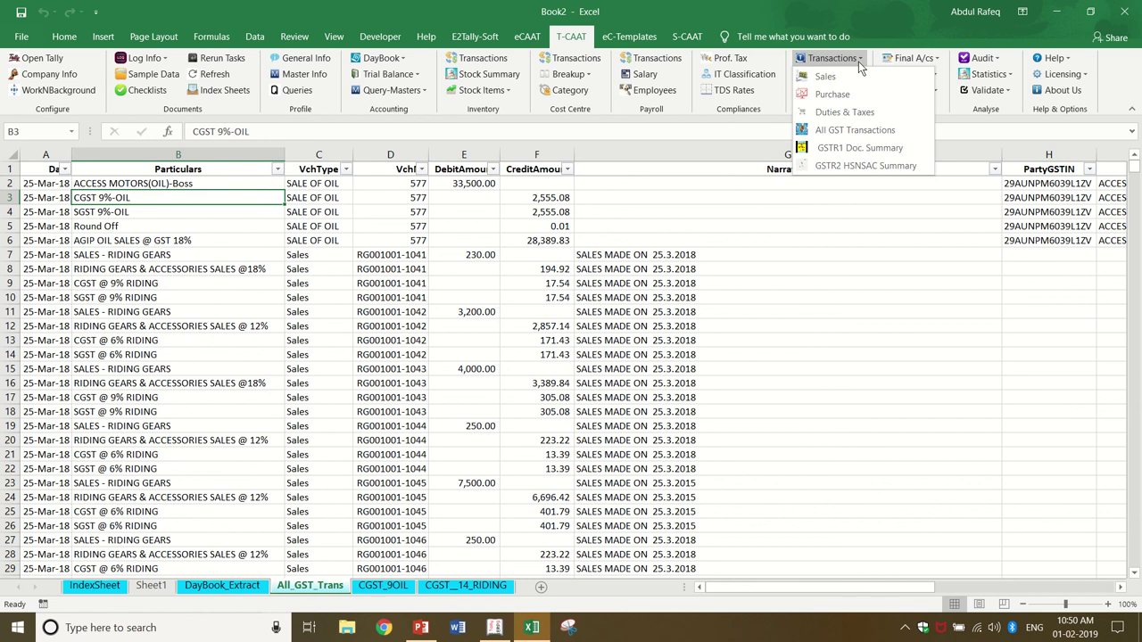
pyautogui.click(858, 130)
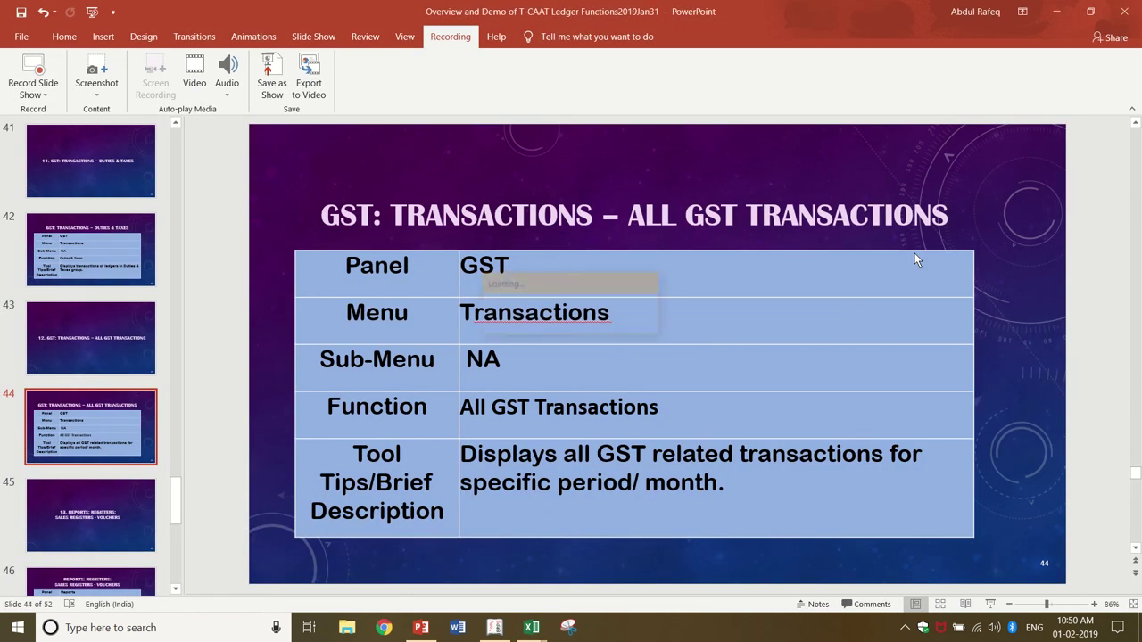
pyautogui.click(1056, 13)
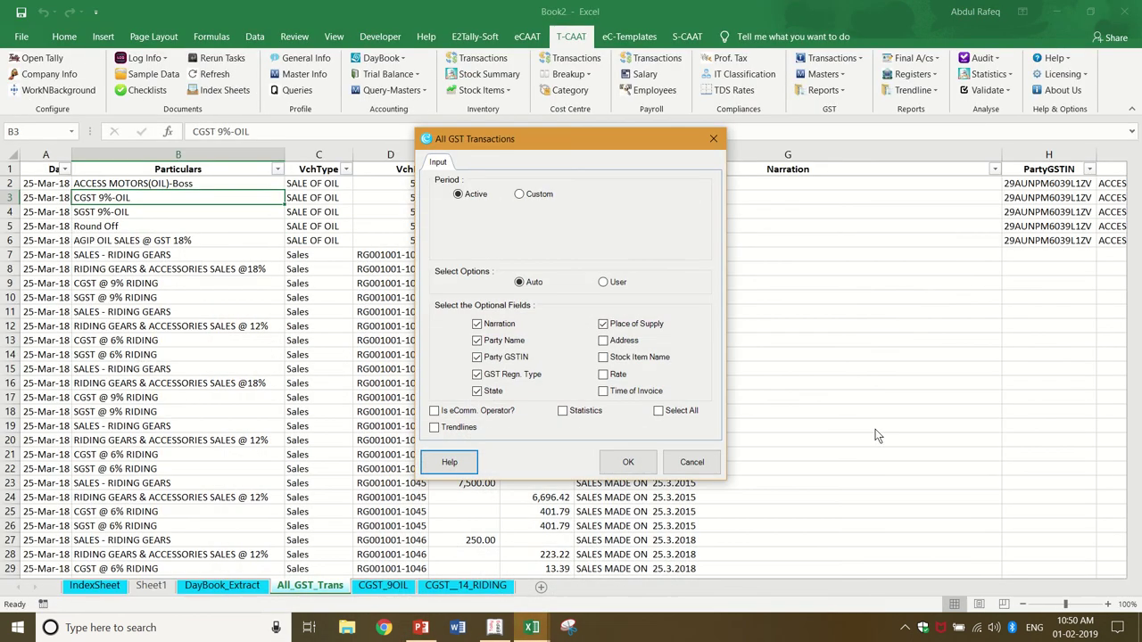
pyautogui.click(606, 284)
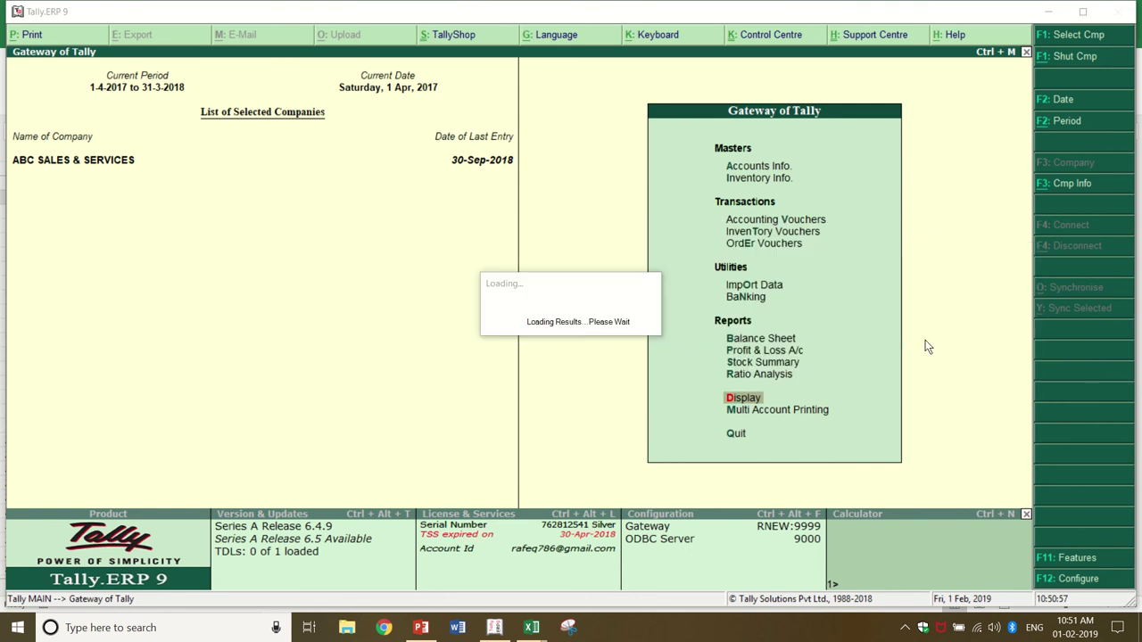
pyautogui.hotkey('alt', 'Tab')
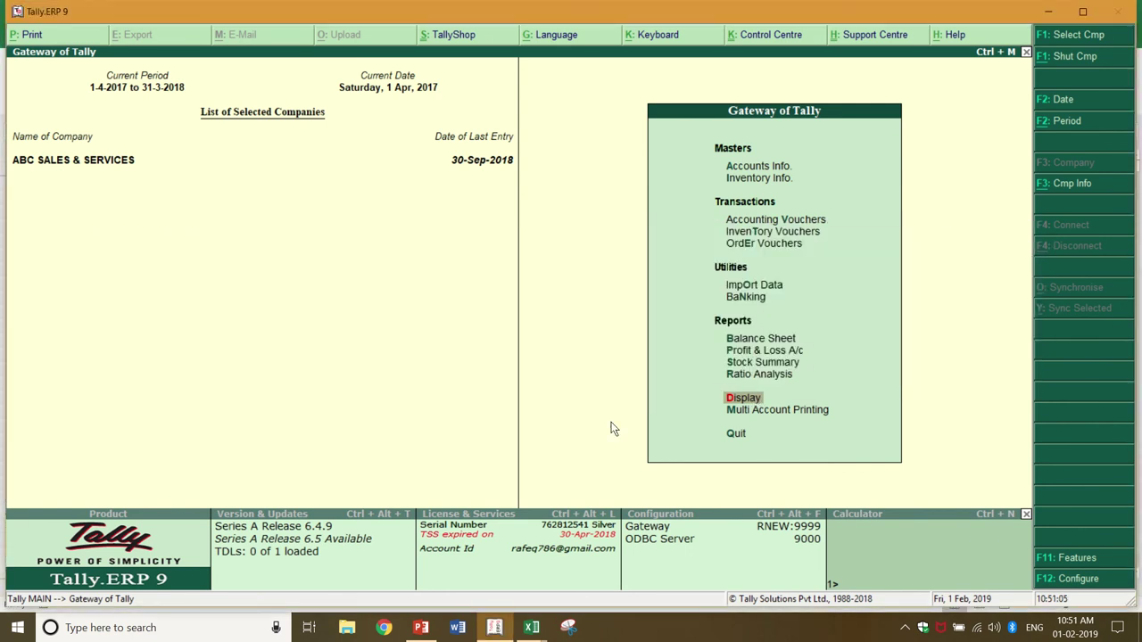
pyautogui.moveTo(532, 627)
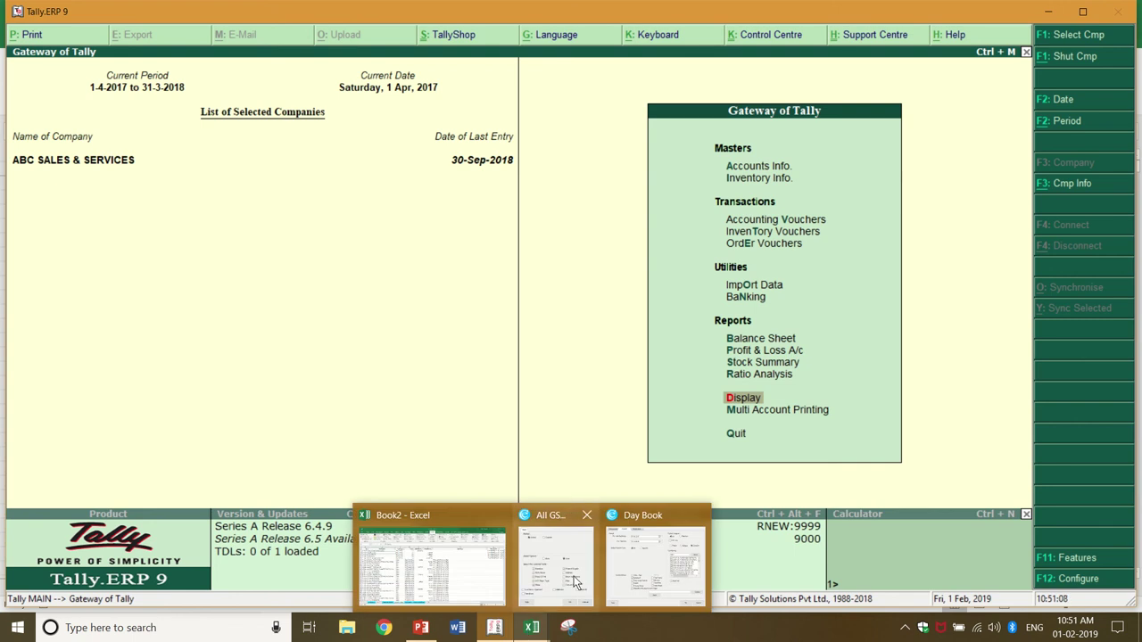
pyautogui.click(664, 575)
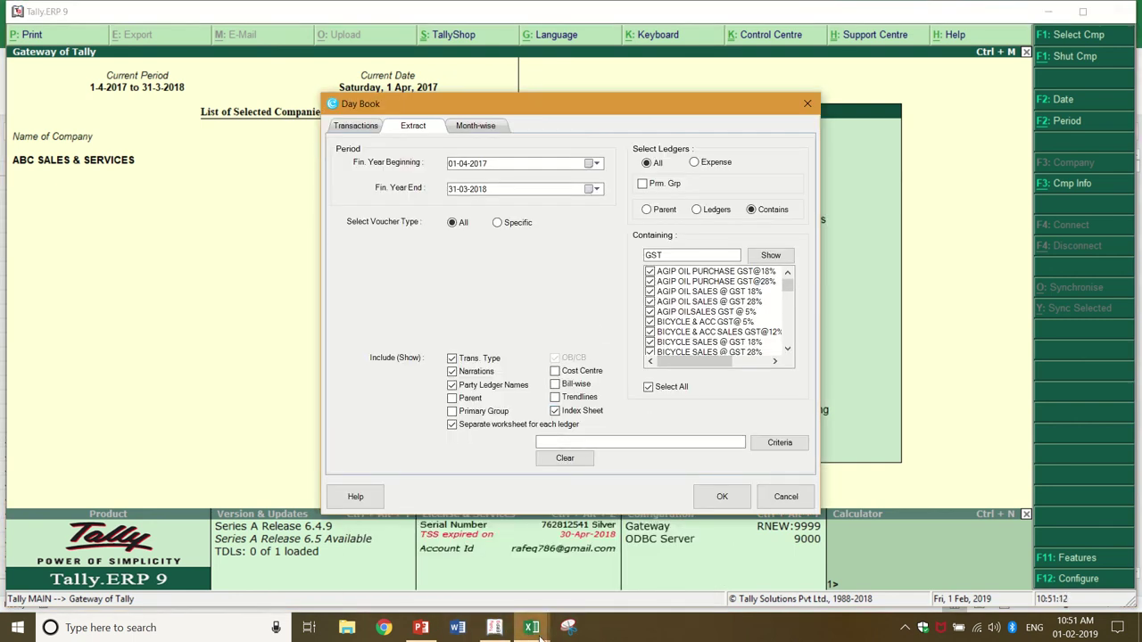
# Look through the preselected ledgers containing GST, and cancel the Day Book form to return to the All_GST_Trans sheet.
pyautogui.moveTo(538, 634)
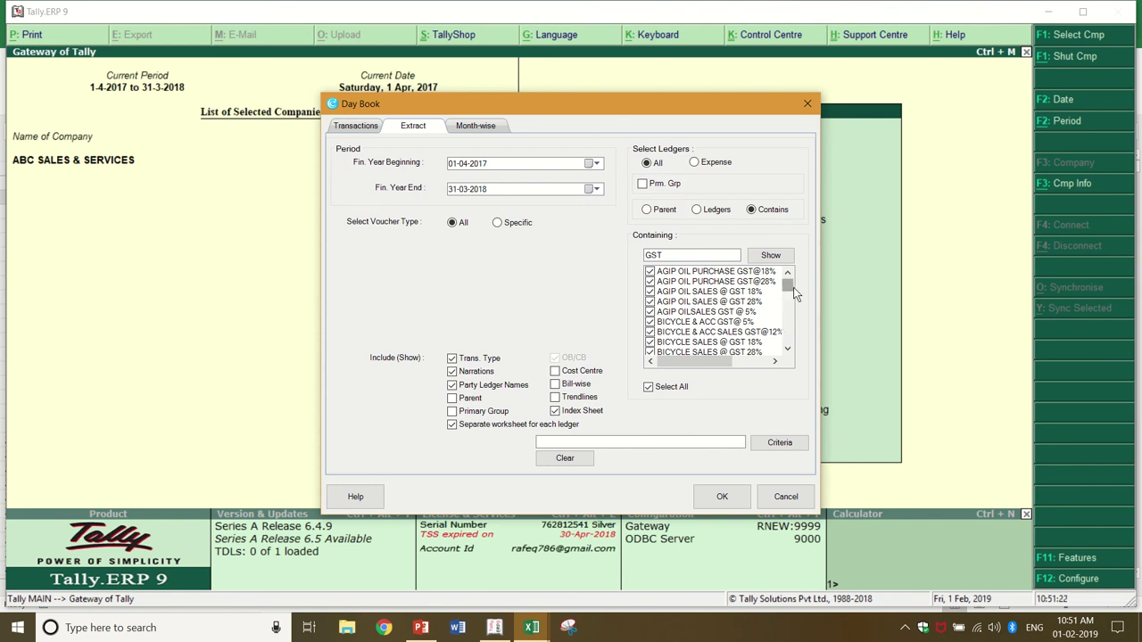
pyautogui.moveTo(793, 287); pyautogui.dragTo(792, 351)
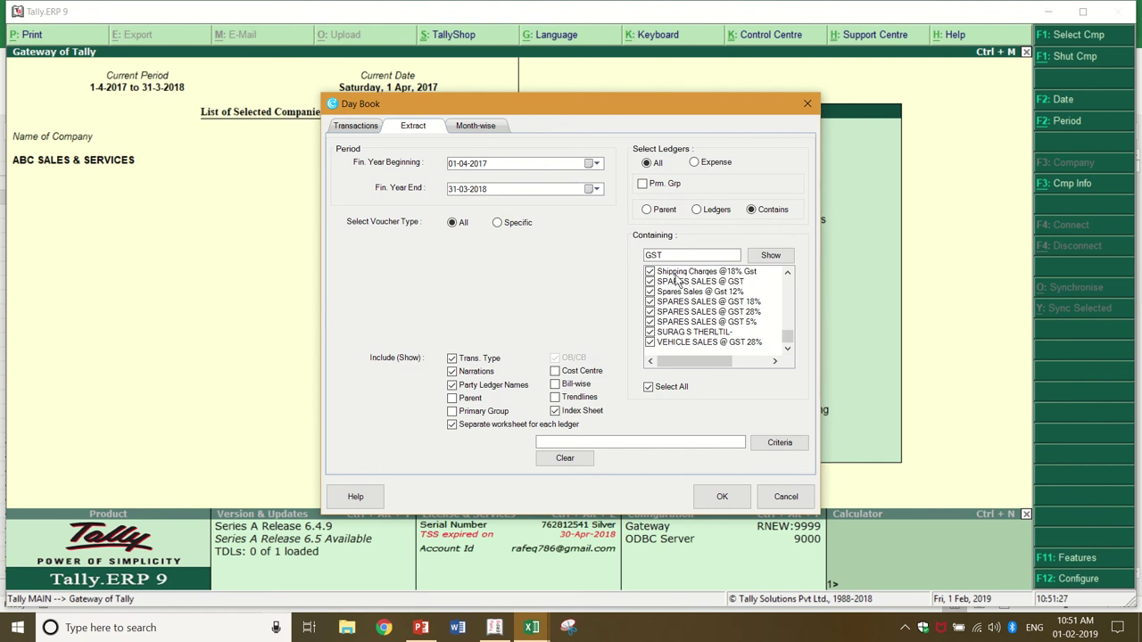
pyautogui.click(776, 495)
pyautogui.click(396, 327)
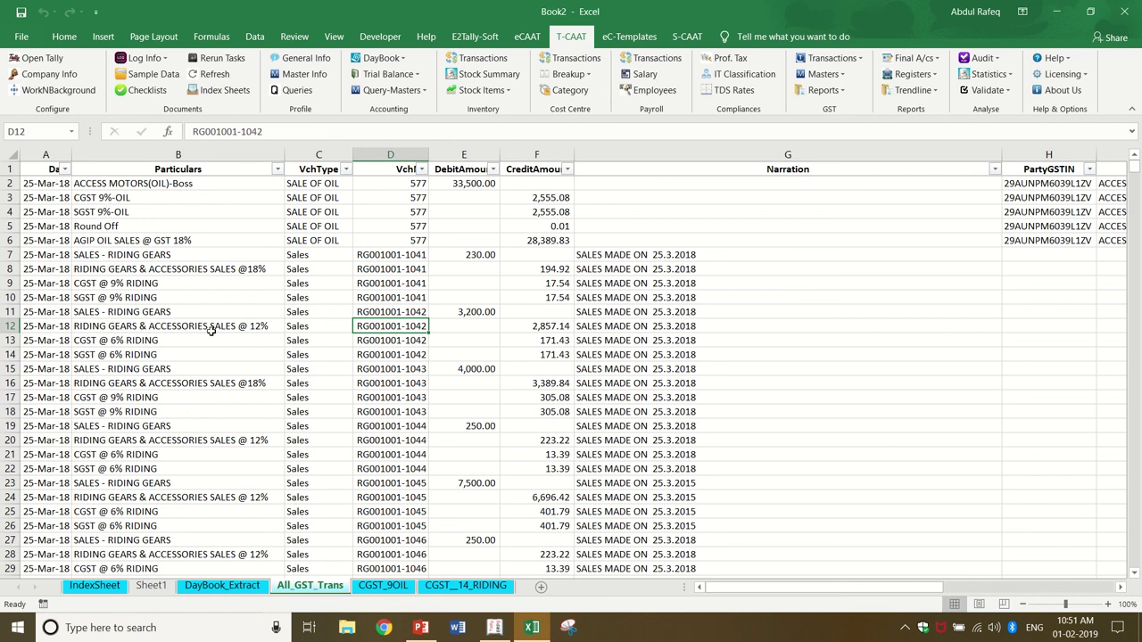
pyautogui.click(649, 343)
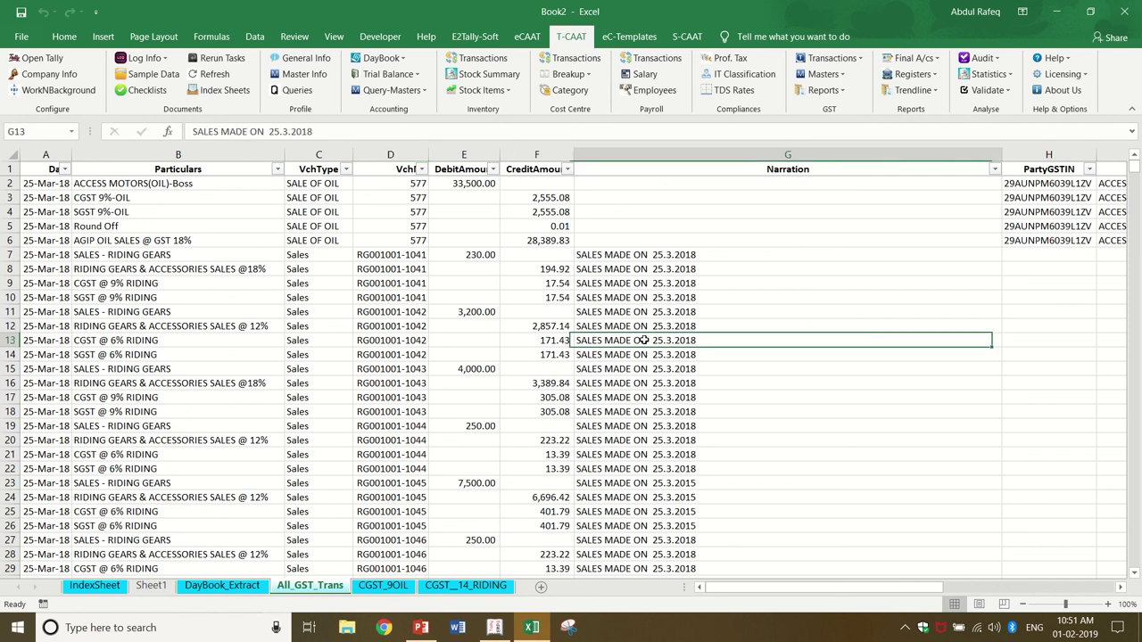
# Switch to PowerPoint, present the Reports: Registers: Sales Registers - Vouchers title slide, and return to the Excel workbook.
pyautogui.click(419, 630)
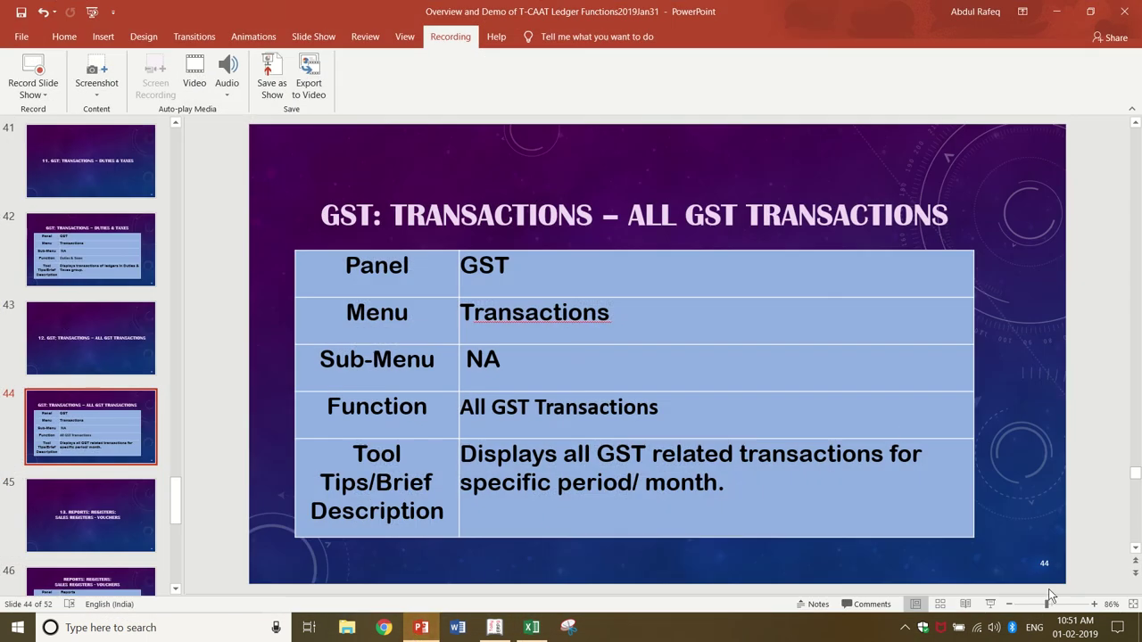
pyautogui.click(991, 604)
pyautogui.press('Right')
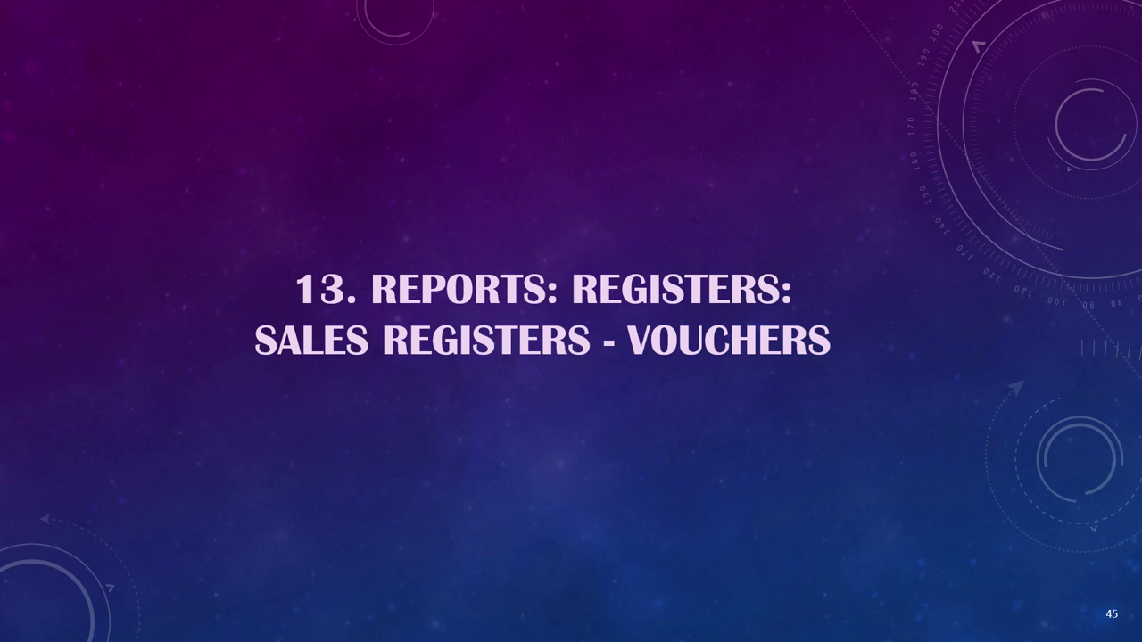
pyautogui.press('Escape')
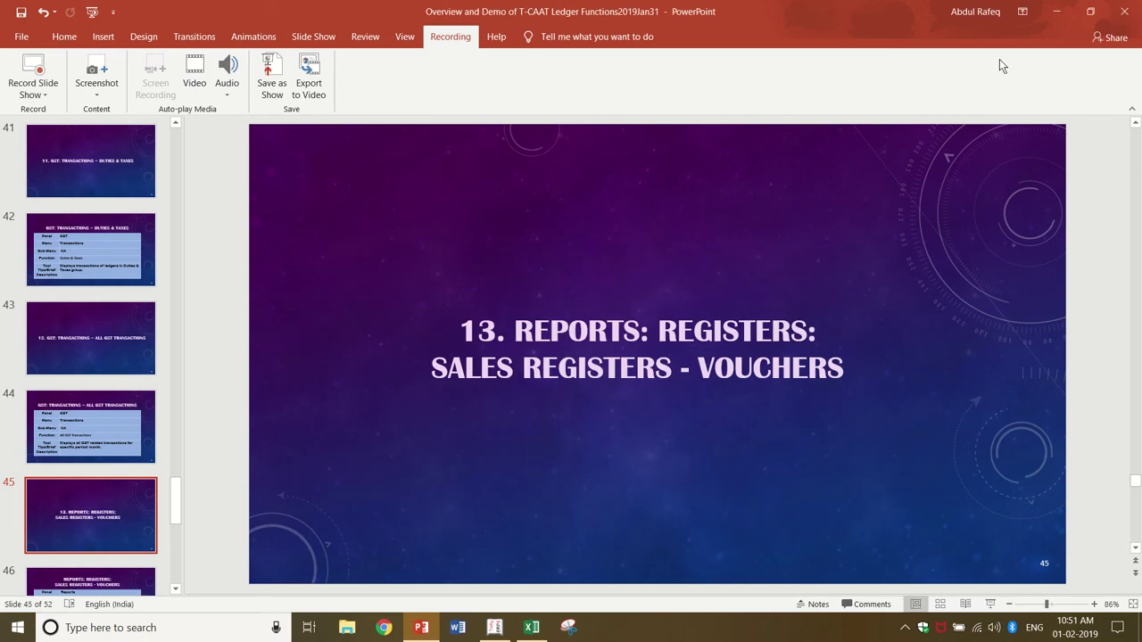
pyautogui.click(1062, 14)
pyautogui.click(759, 364)
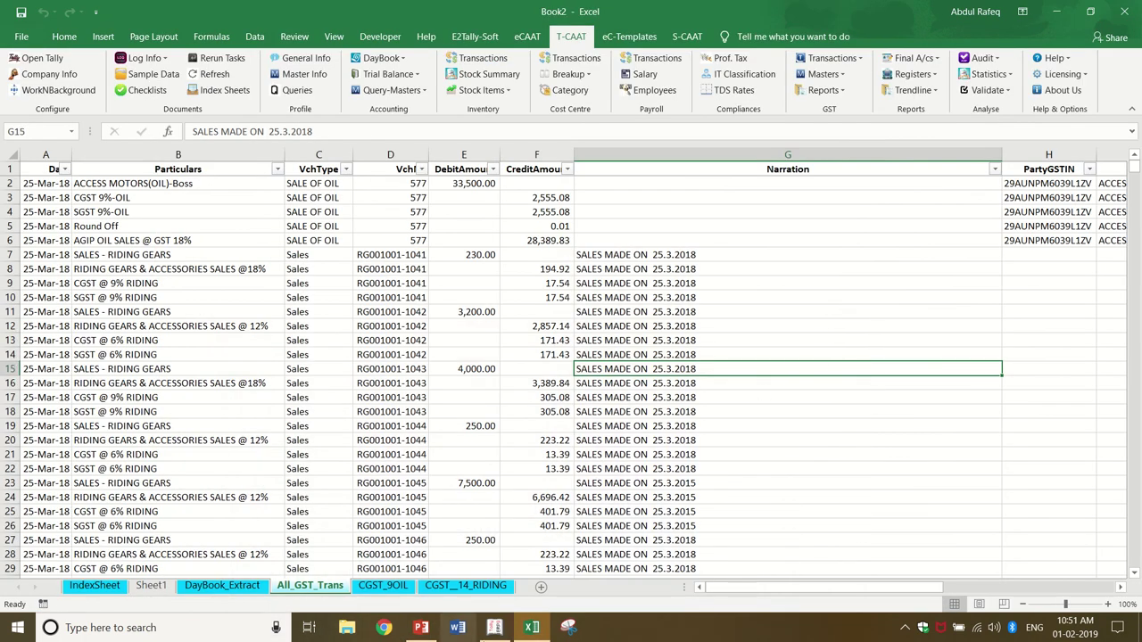
# Switch to Tally, close ABC SALES & SERVICES, and load Sri Krishna Traders Pvt Ltd. 12 - 13 with its user name and password.
pyautogui.click(494, 627)
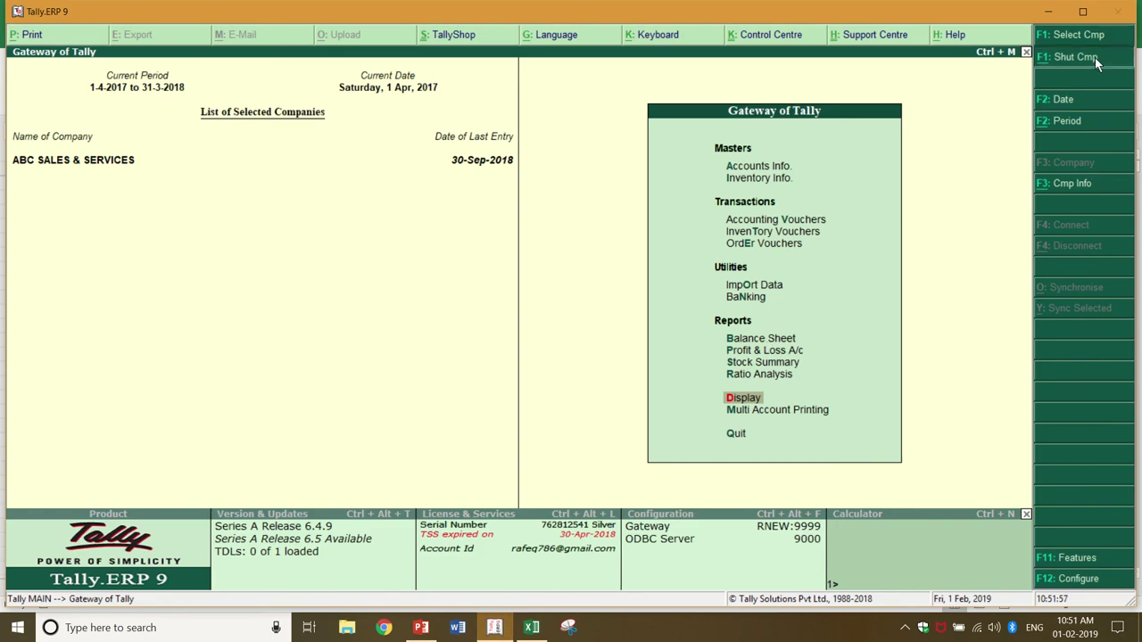
pyautogui.hotkey('alt', 'F1')
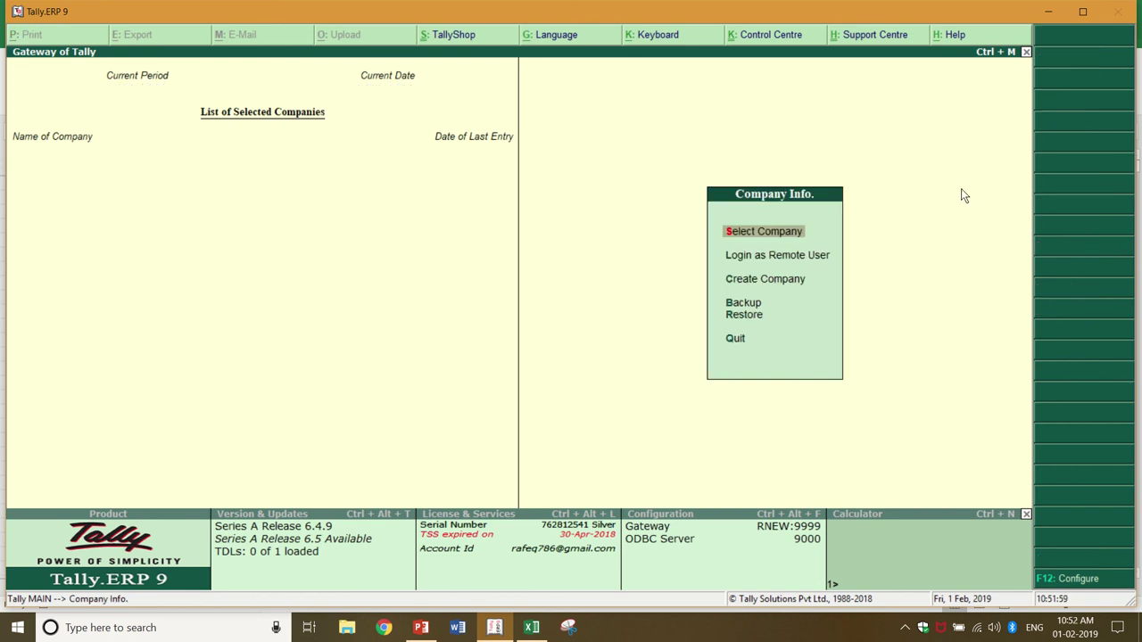
pyautogui.press('Return')
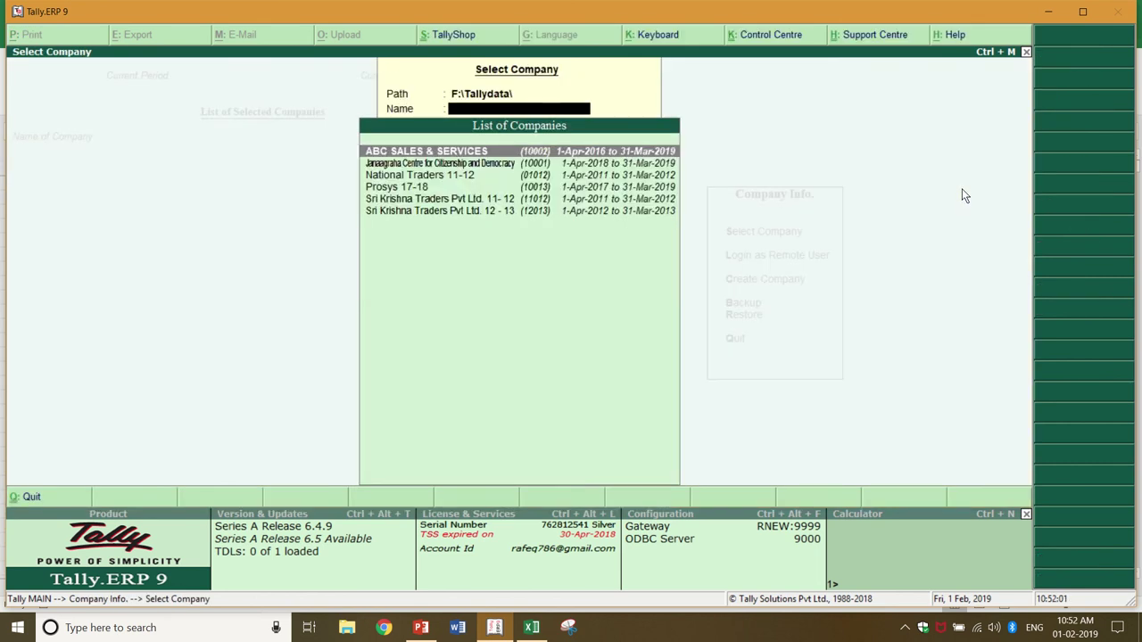
pyautogui.press('Down')
pyautogui.press('Down')
pyautogui.press('Down')
pyautogui.press('Down')
pyautogui.press('Down')
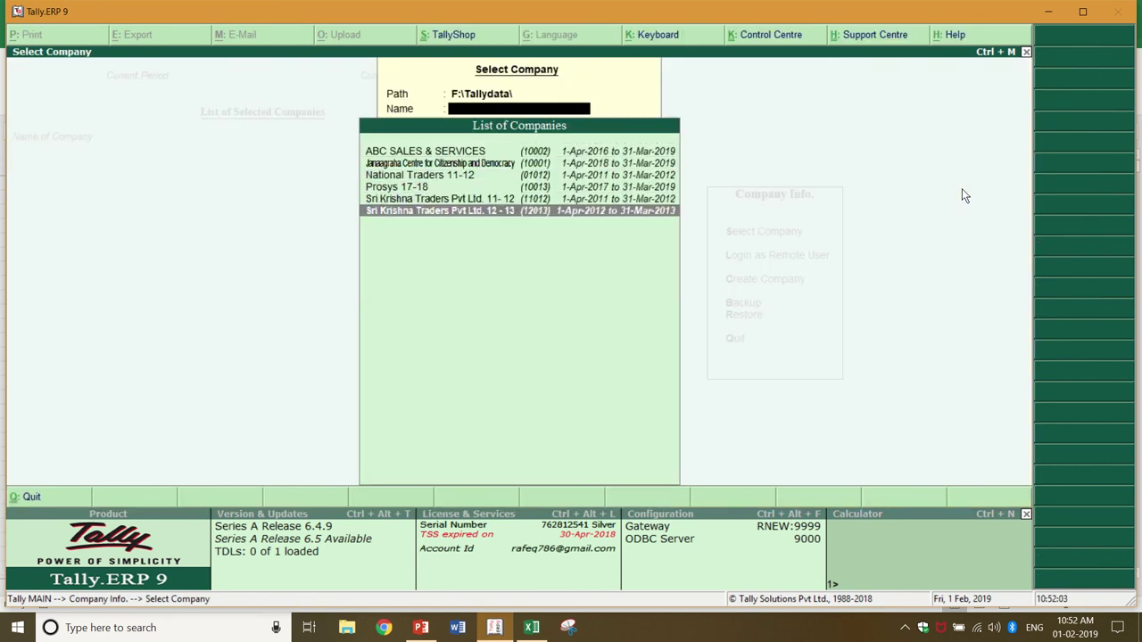
pyautogui.press('Return')
pyautogui.press('Return')
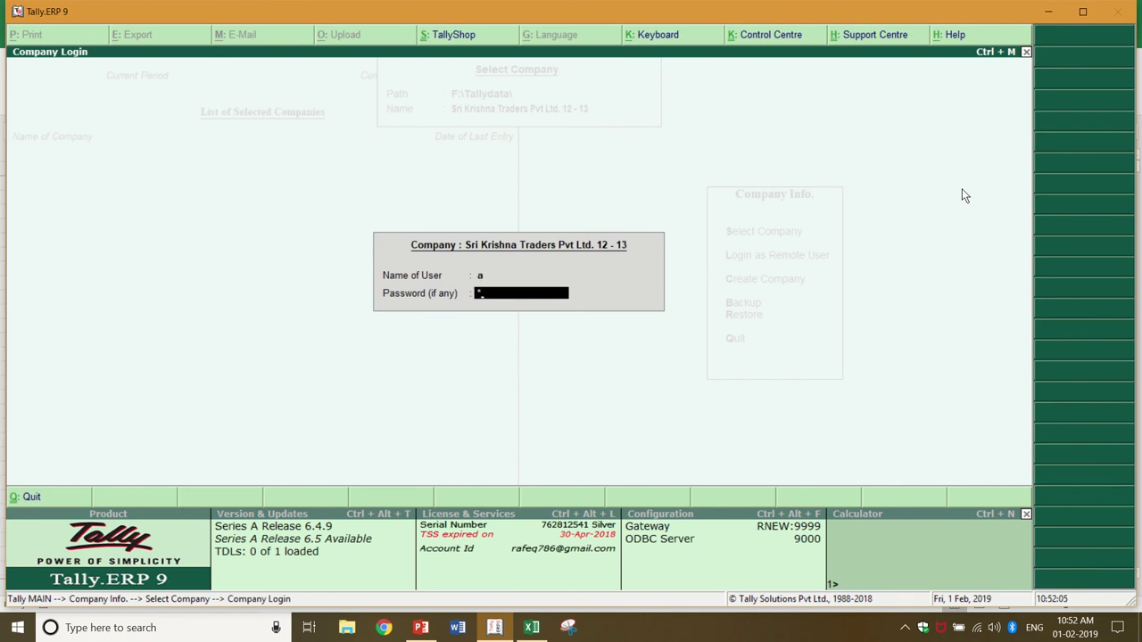
pyautogui.press('Return')
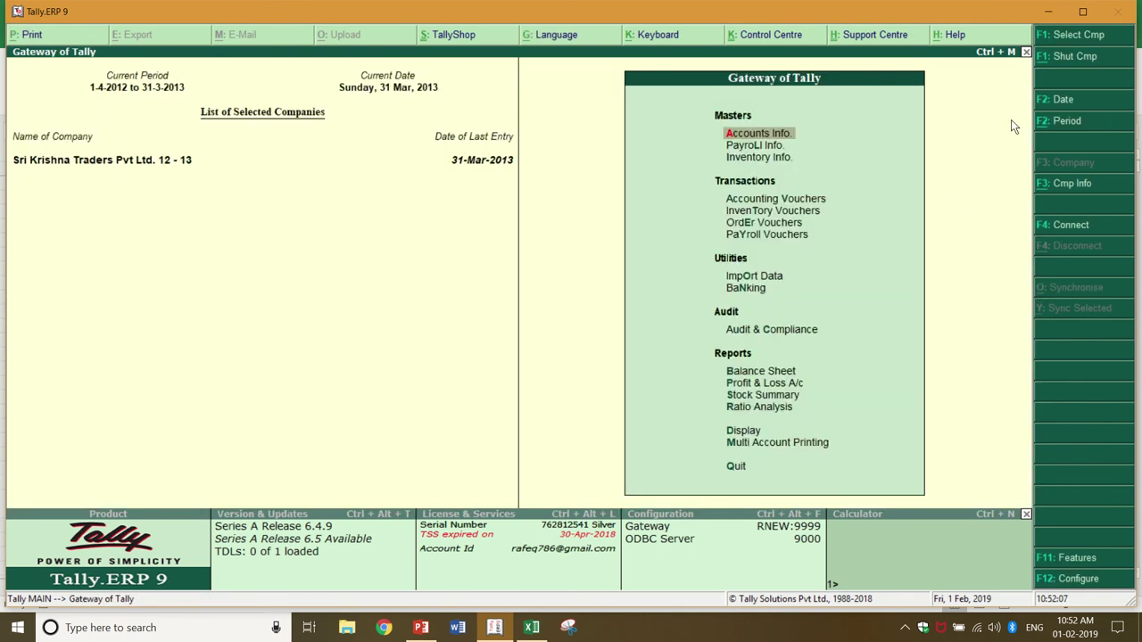
# Accept the company period 1-4-2012 to 31-3-2013 in Tally and return to the All_GST_Trans sheet in Excel.
pyautogui.click(1077, 121)
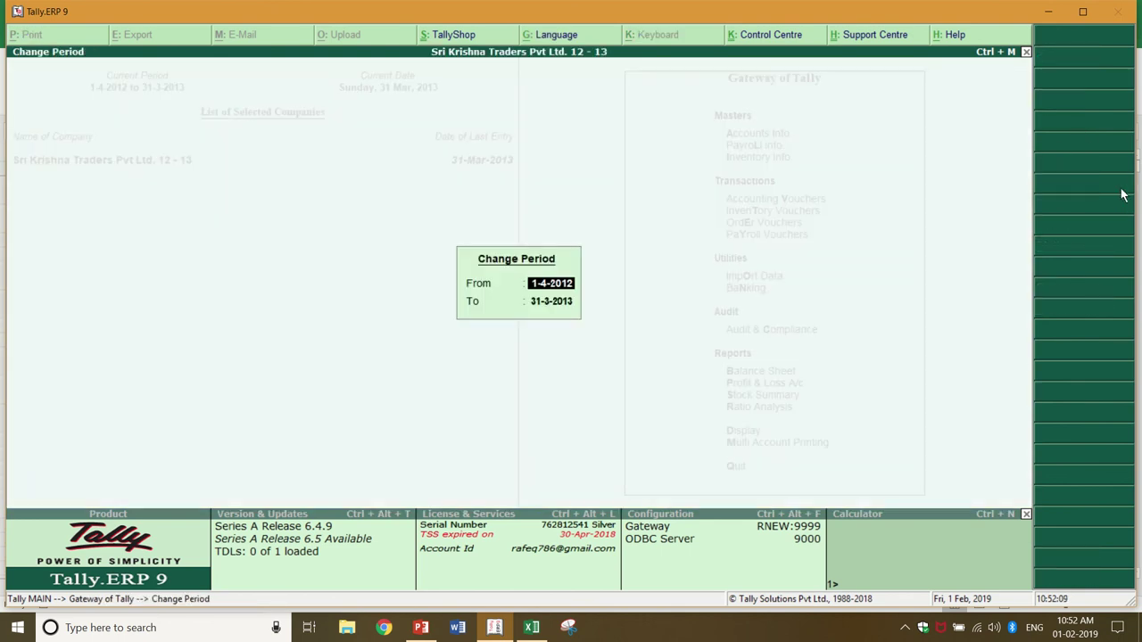
pyautogui.press('Return')
pyautogui.press('Return')
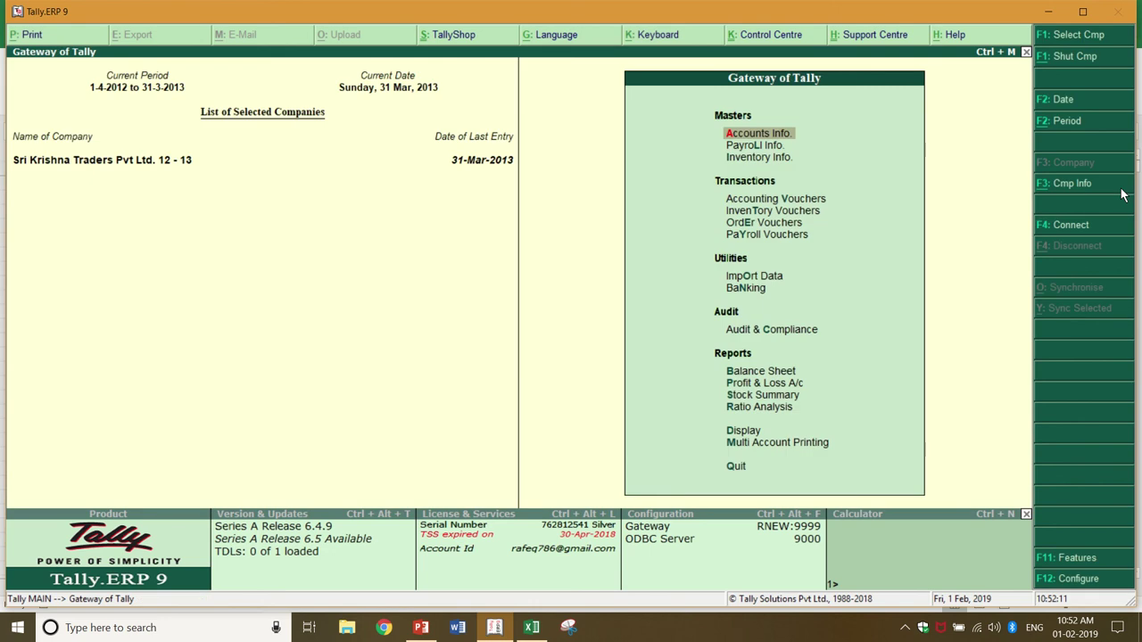
pyautogui.hotkey('alt', 'Tab')
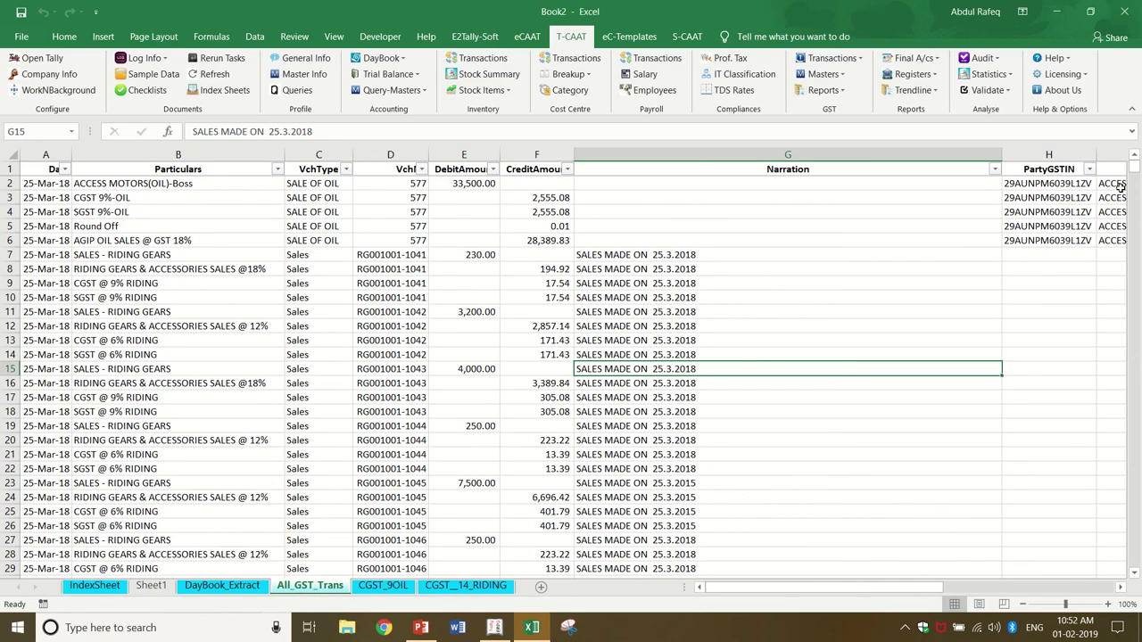
pyautogui.click(651, 313)
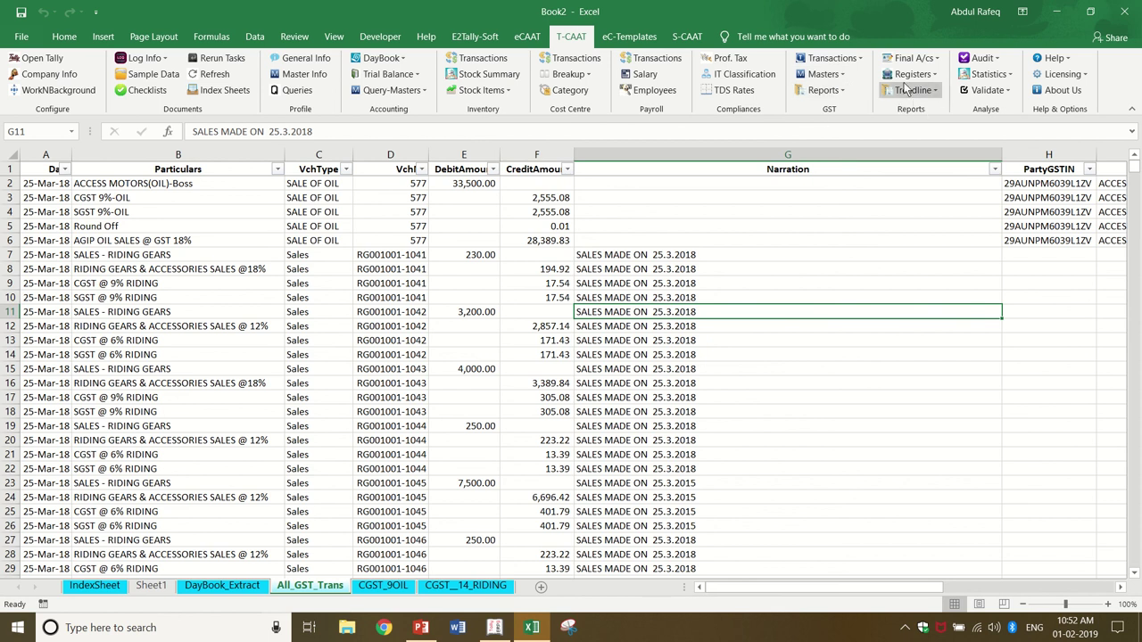
# Generate the detailed Sales Register vouchers for the custom period 01-03-2012 to 31-03-2012, keeping narrations and party ledger names.
pyautogui.click(927, 74)
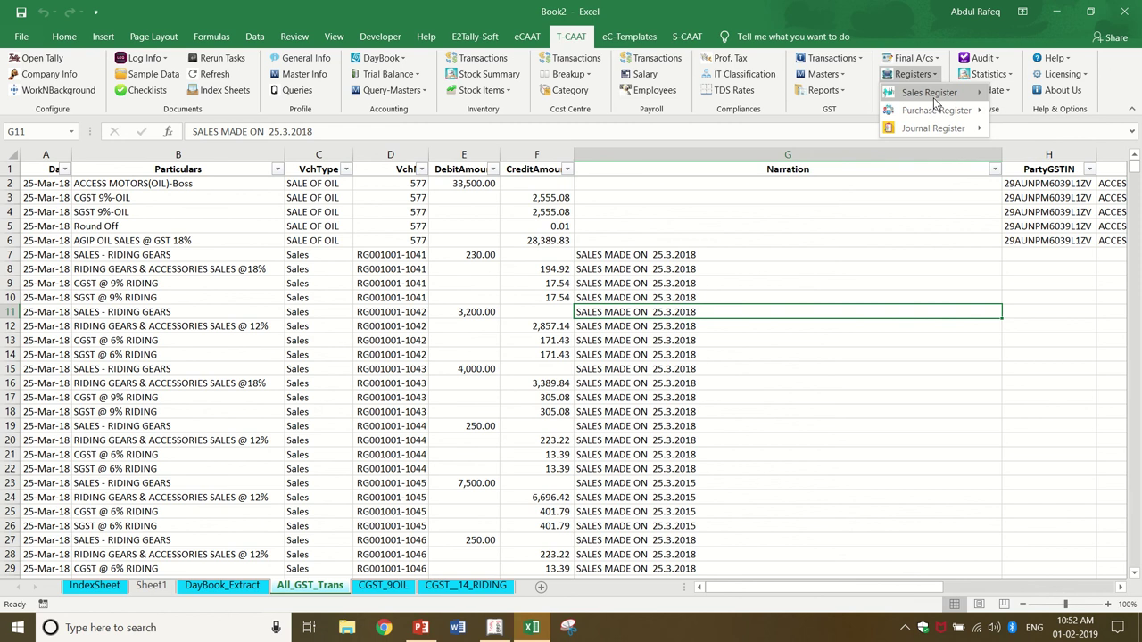
pyautogui.moveTo(933, 98)
pyautogui.click(1025, 93)
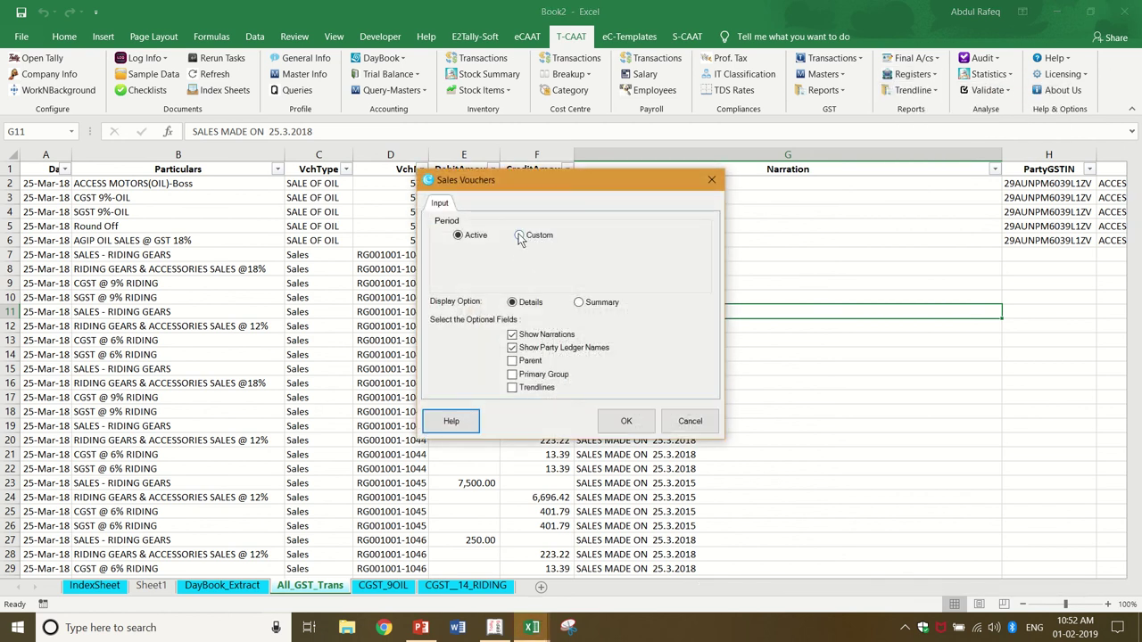
pyautogui.click(519, 237)
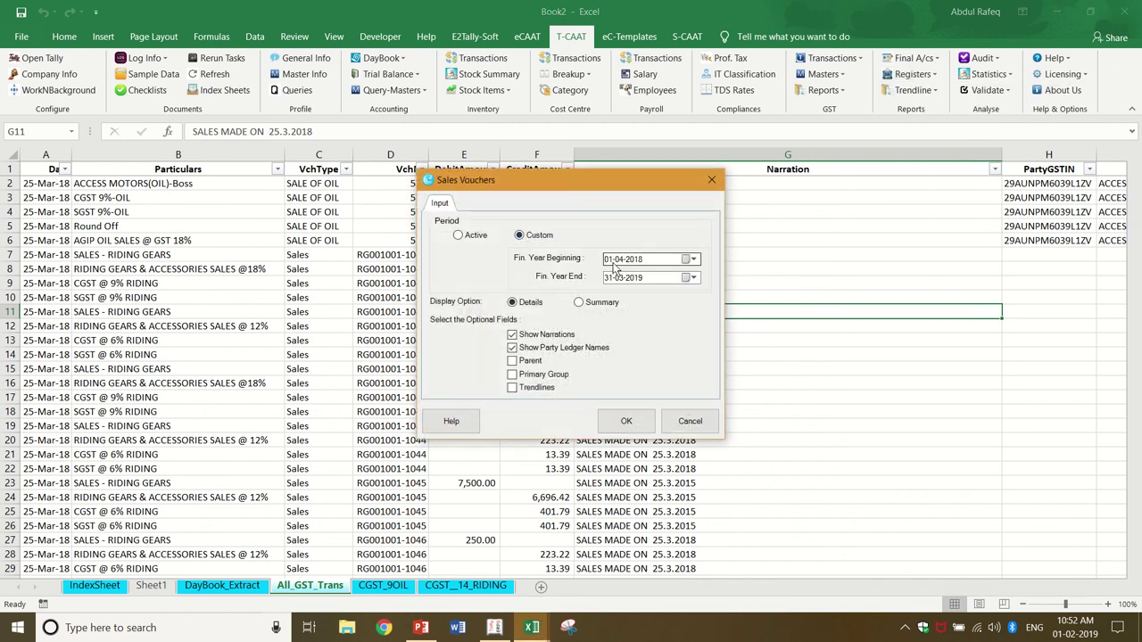
pyautogui.click(617, 259)
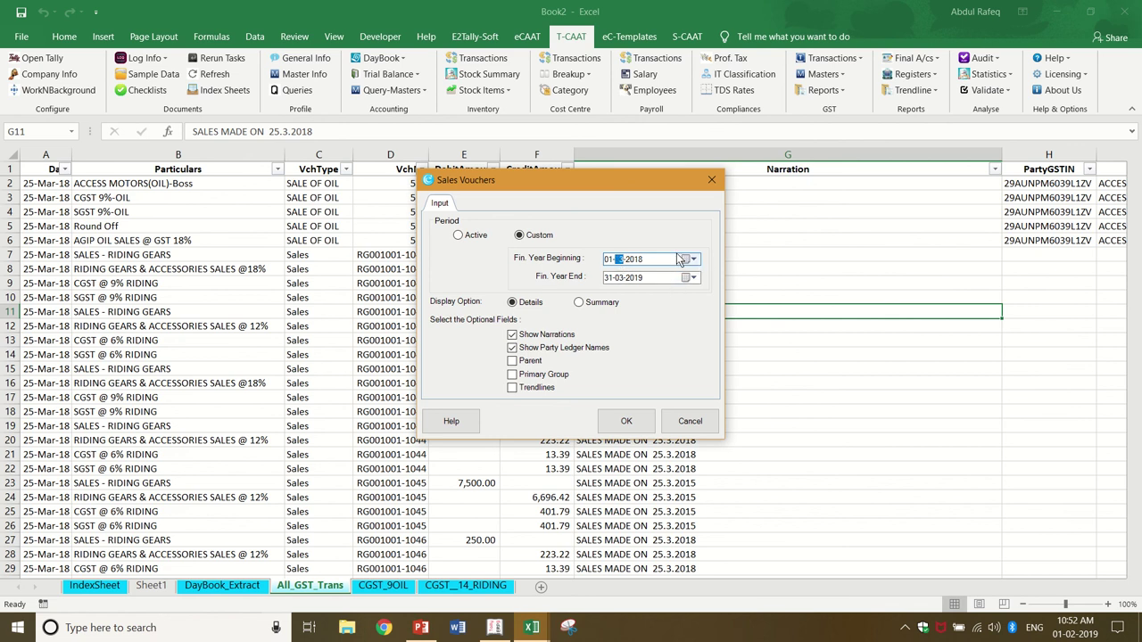
pyautogui.click(646, 261)
pyautogui.write('2012')
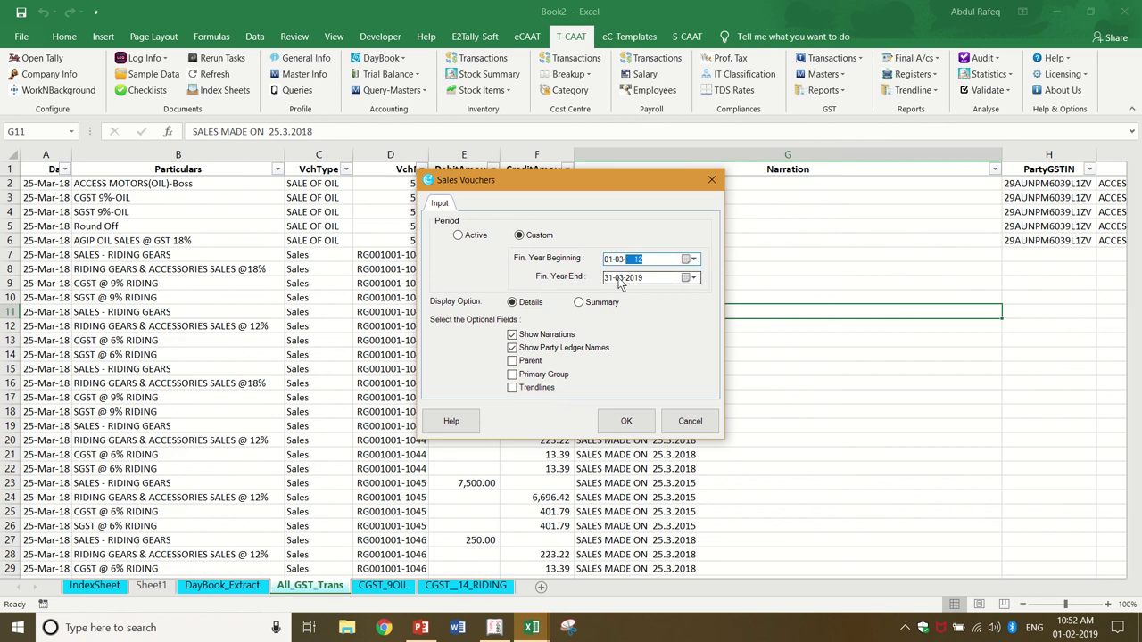
pyautogui.click(638, 278)
pyautogui.write('201512')
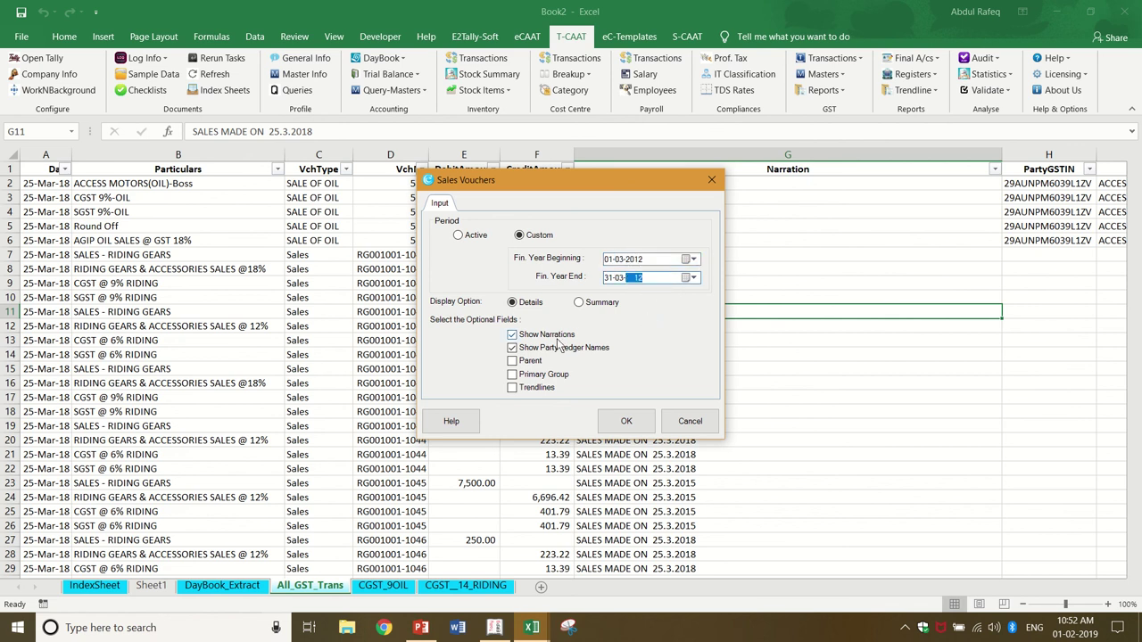
pyautogui.click(627, 428)
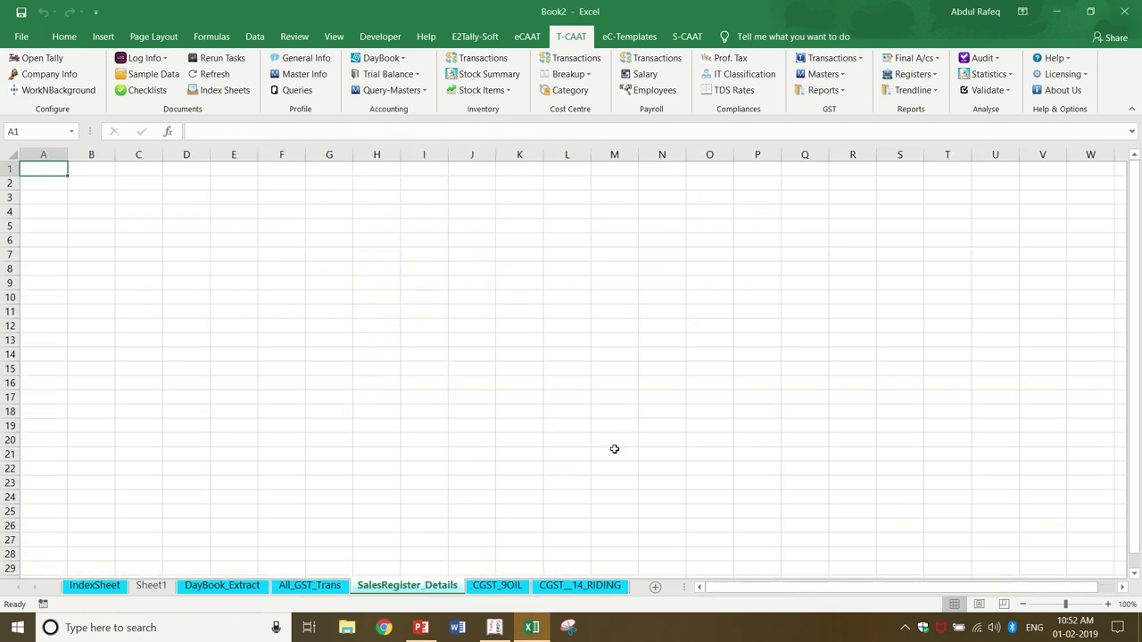
# Look through the CGST_9OIL, CGST__14_RIDING and SalesRegister_Details sheets, then go back to All_GST_Trans.
pyautogui.click(499, 587)
pyautogui.click(546, 586)
pyautogui.click(401, 586)
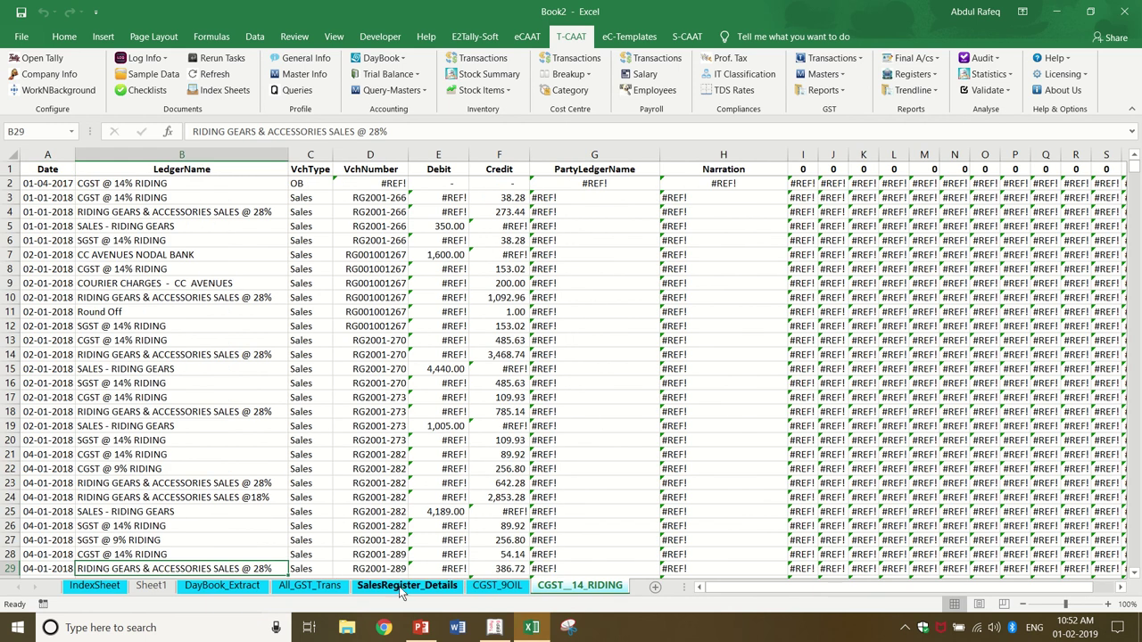
pyautogui.click(308, 587)
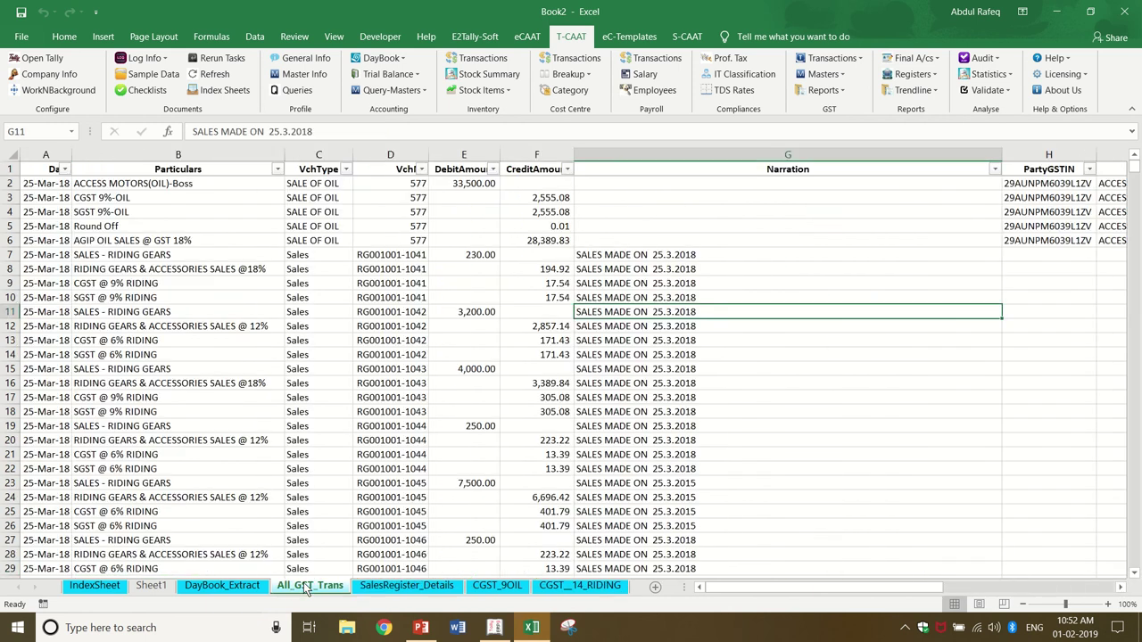
pyautogui.click(691, 411)
# Switch to Tally, check the period of the loaded company, and return to the Excel workbook.
pyautogui.hotkey('alt', 'Tab')
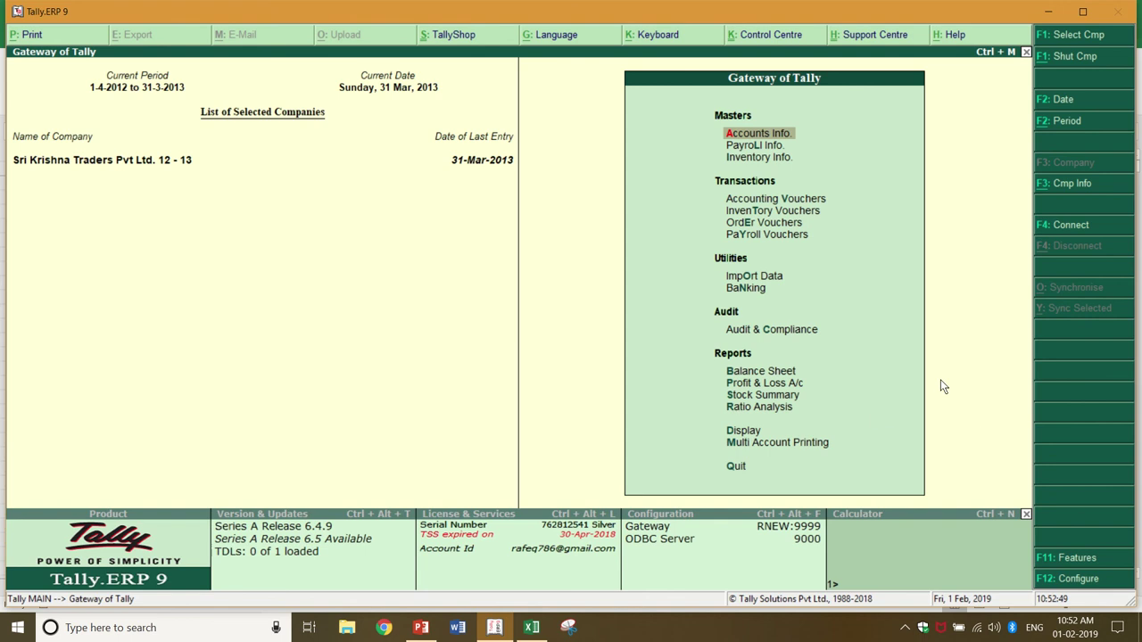
pyautogui.click(1071, 129)
pyautogui.press('Escape')
pyautogui.hotkey('alt', 'Tab')
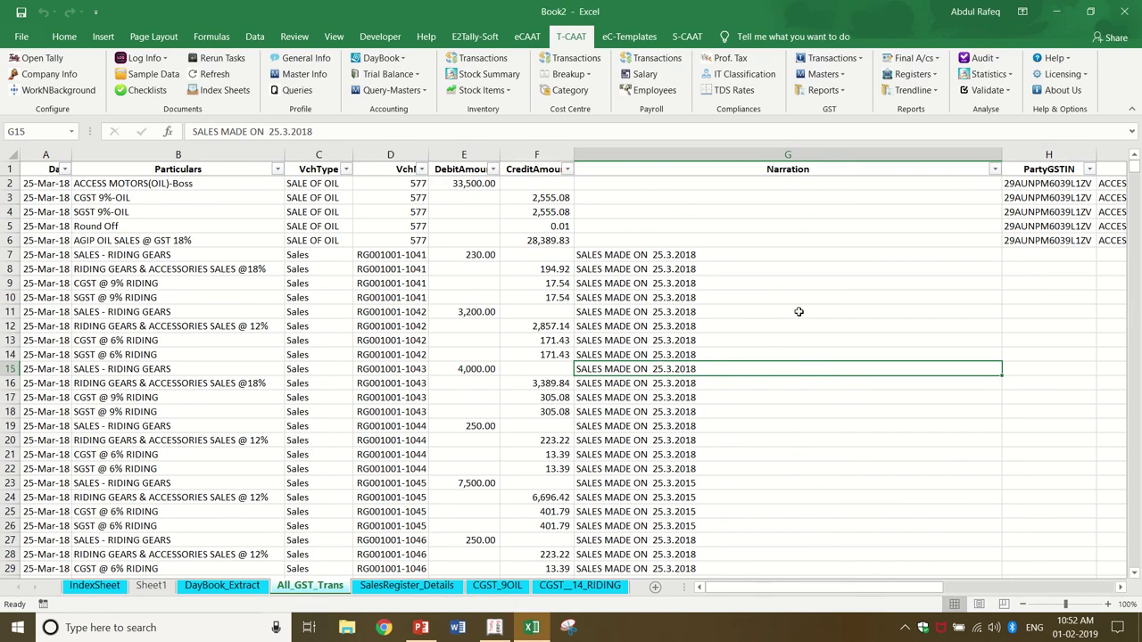
# Generate the Sales Register vouchers for the active period in Details format, with narrations and party ledger names.
pyautogui.click(936, 73)
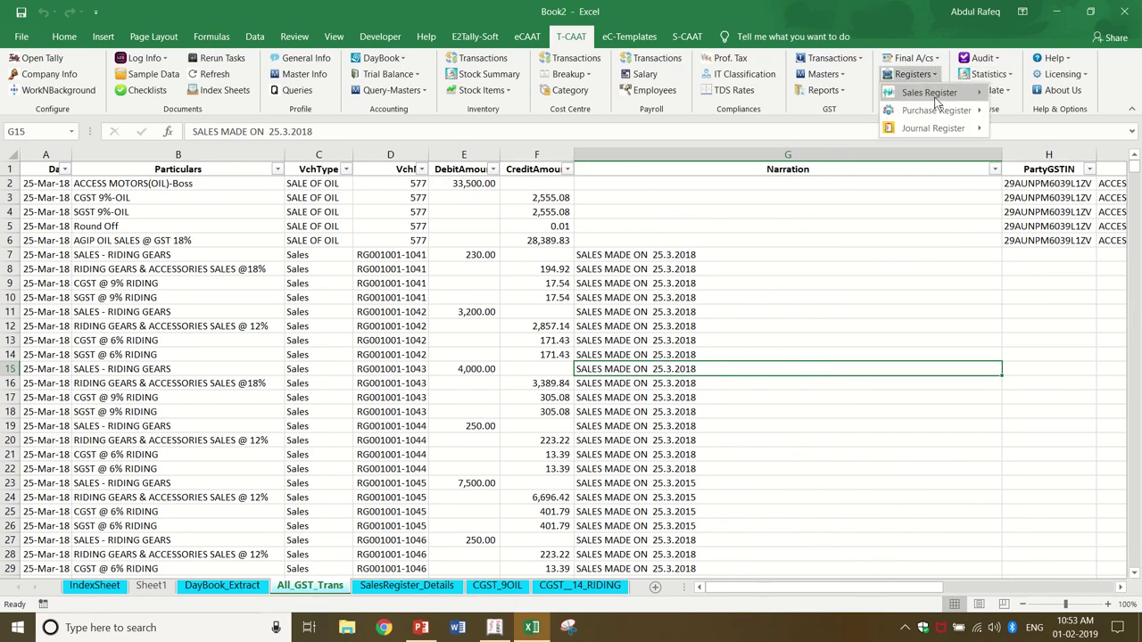
pyautogui.moveTo(934, 98)
pyautogui.click(1027, 96)
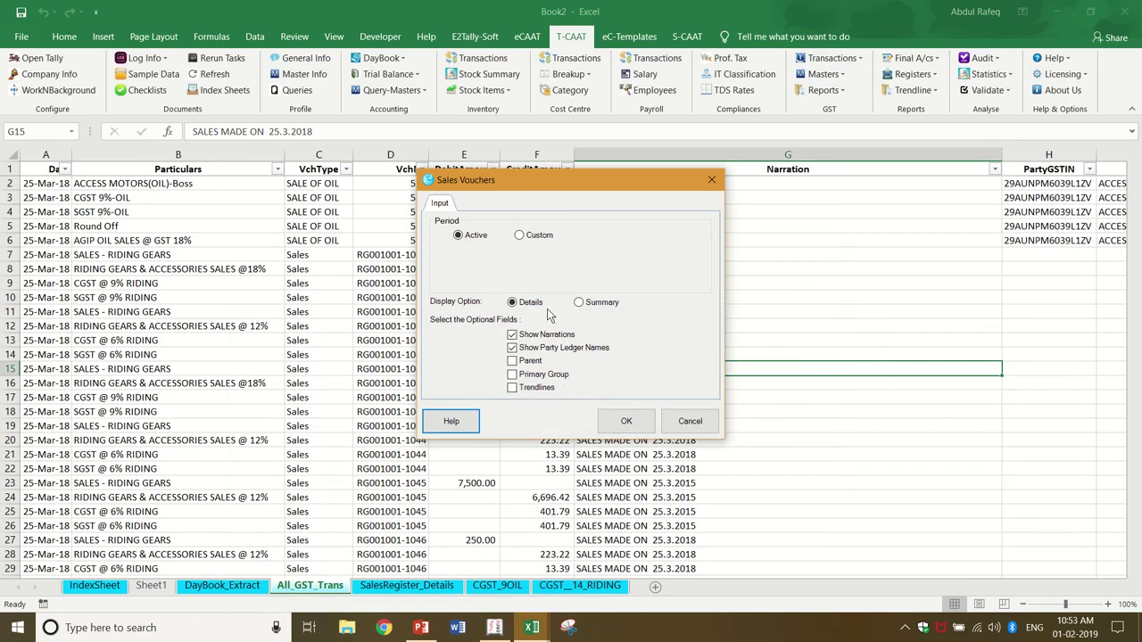
pyautogui.click(628, 423)
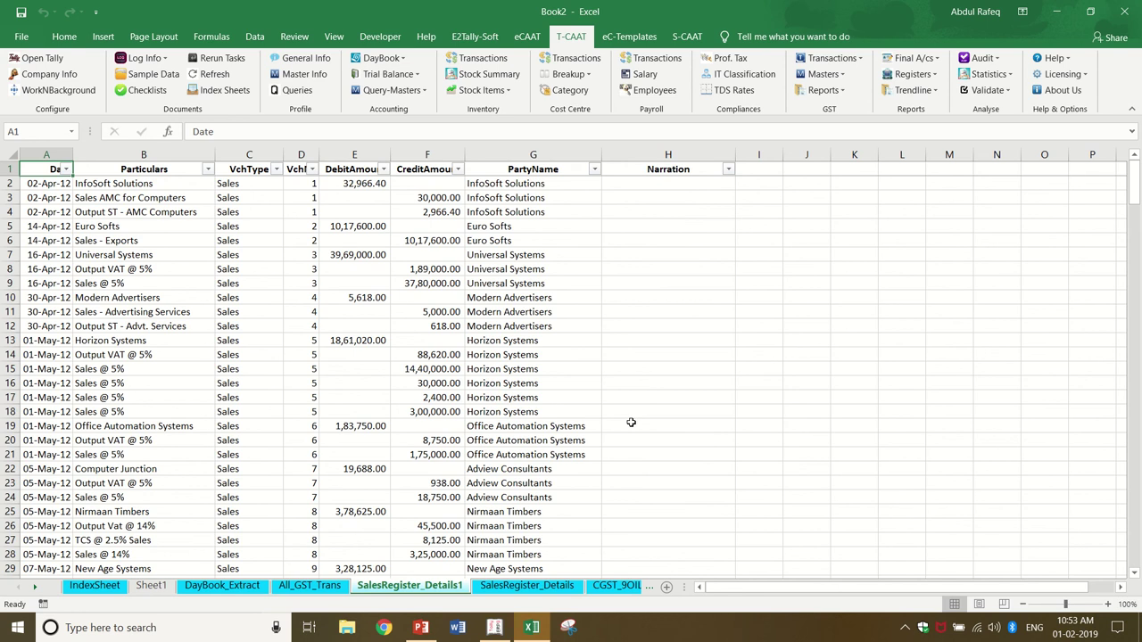
# Examine the sales vouchers in the SalesRegister_Details1 sheet down to the last row and go back to the first rows.
pyautogui.click(142, 355)
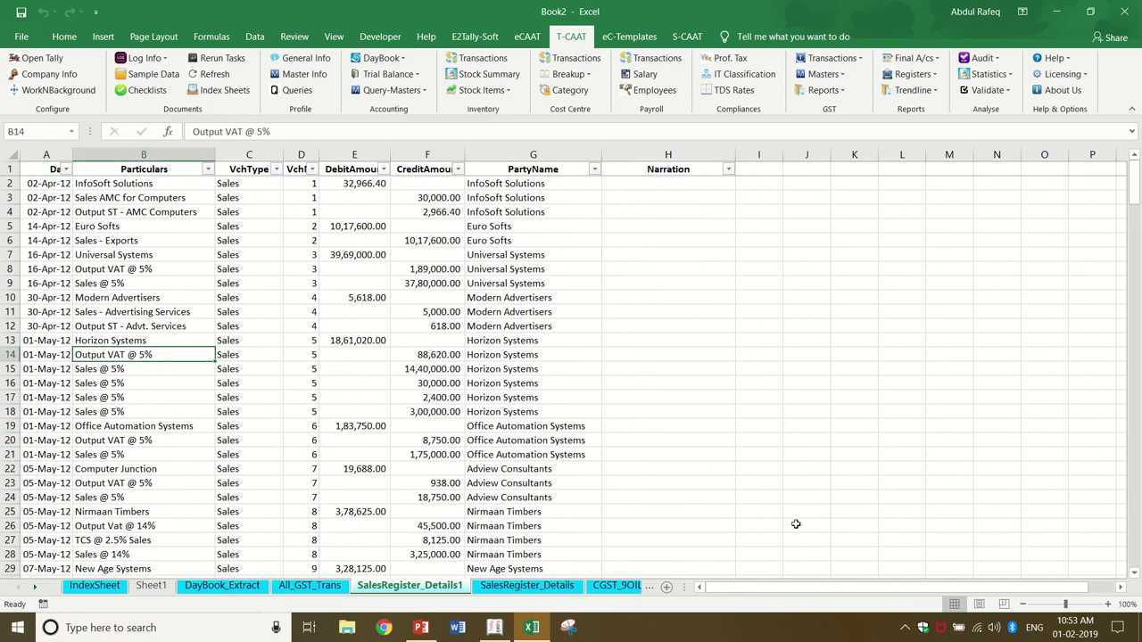
pyautogui.hotkey('ctrl', 'Down')
pyautogui.press('Down')
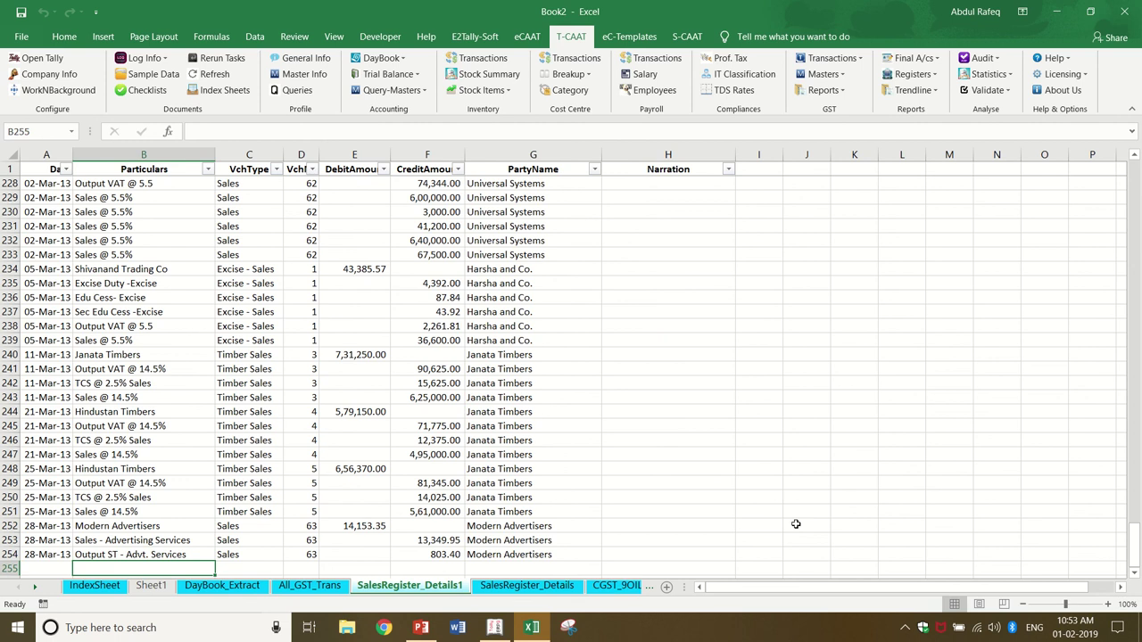
pyautogui.hotkey('ctrl', 'Home')
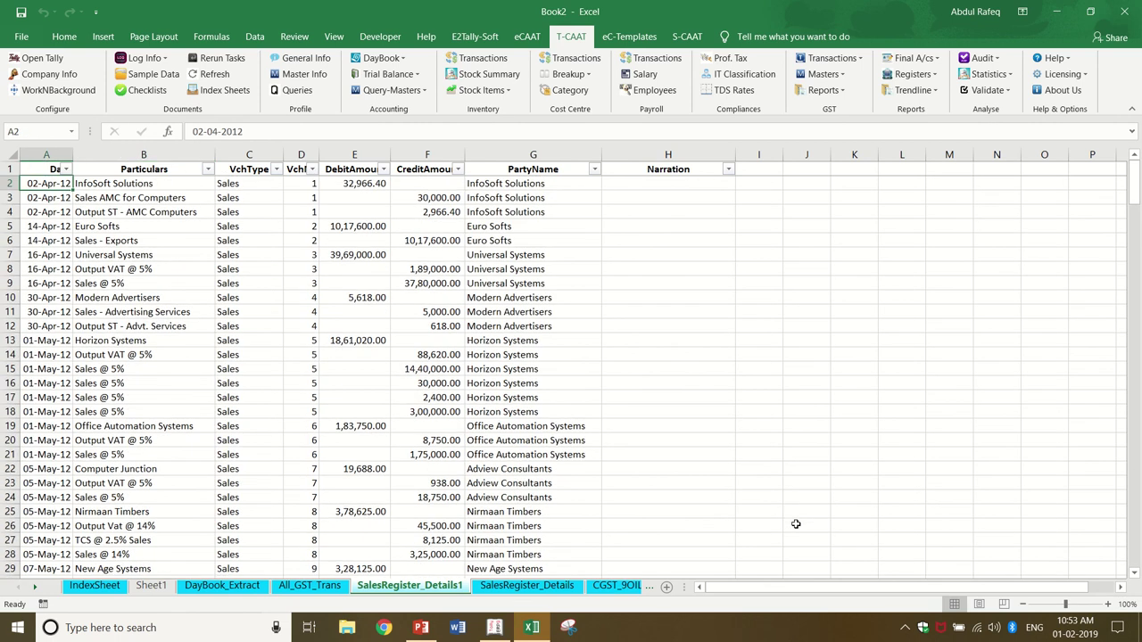
pyautogui.click(509, 369)
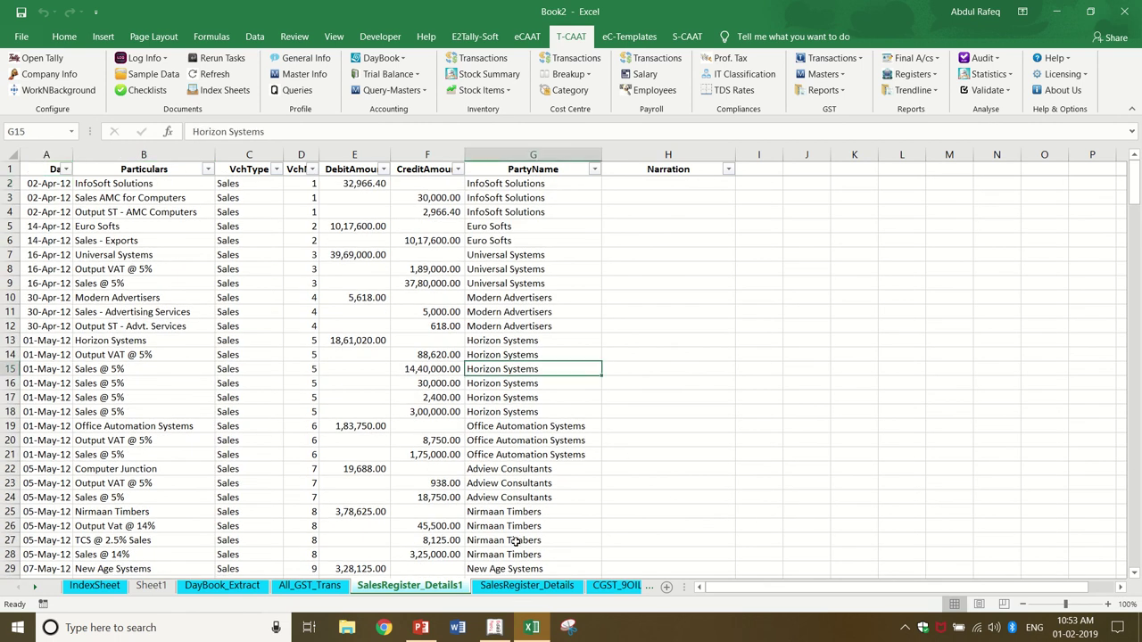
# Switch to PowerPoint, present the Sales Registers - Vouchers and Purchase Registers - Vouchers slides, and return to the Excel workbook.
pyautogui.click(428, 631)
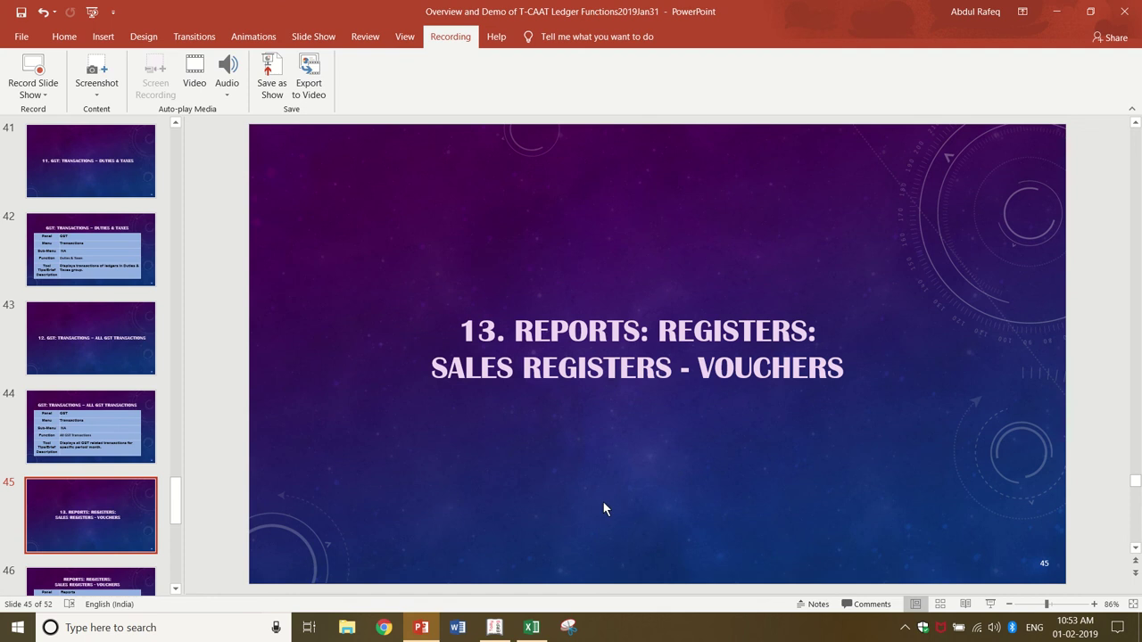
pyautogui.click(990, 603)
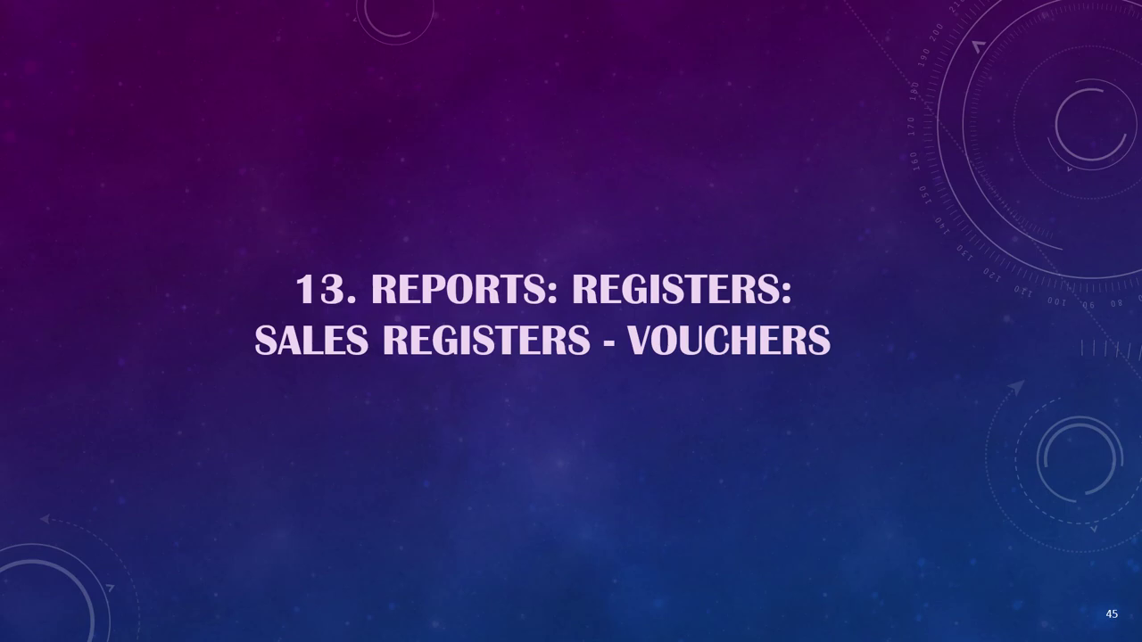
pyautogui.press('Right')
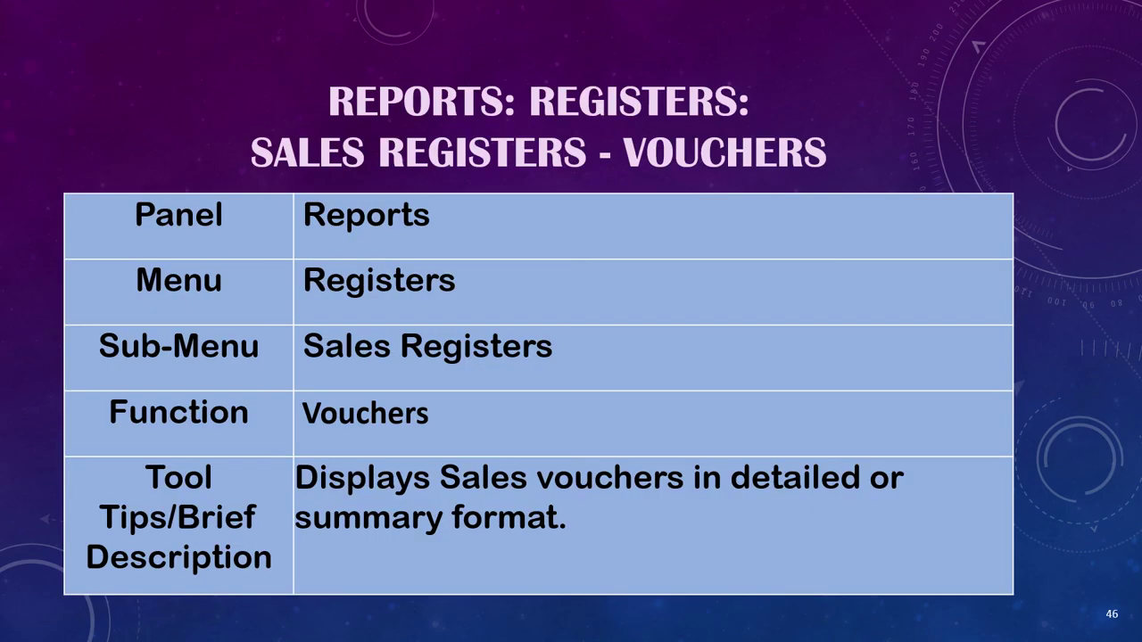
pyautogui.press('Right')
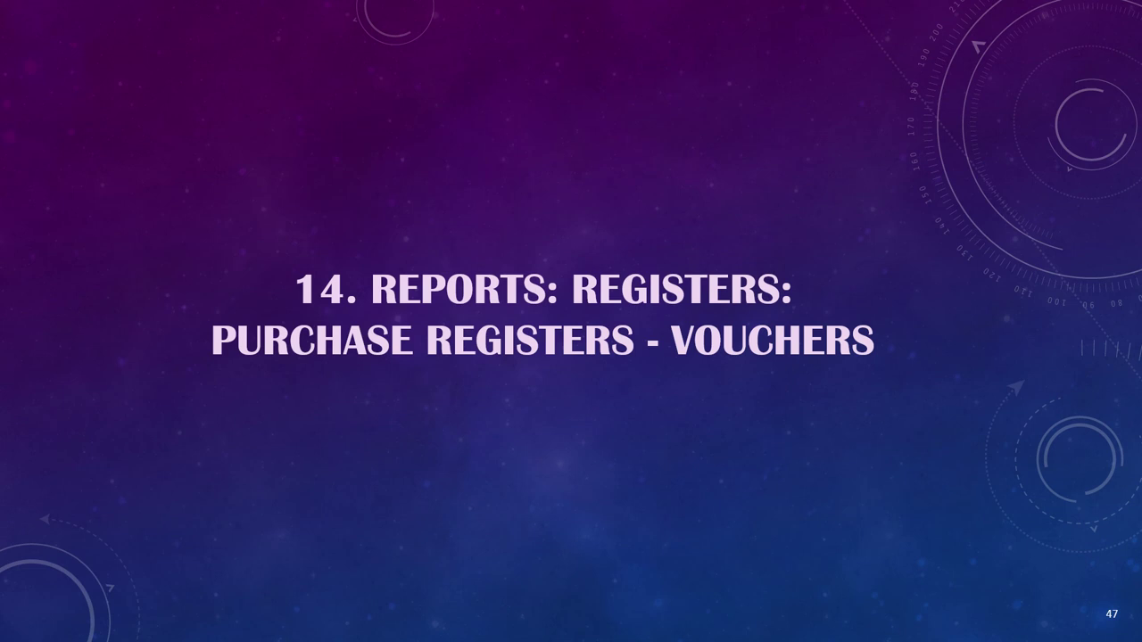
pyautogui.press('Right')
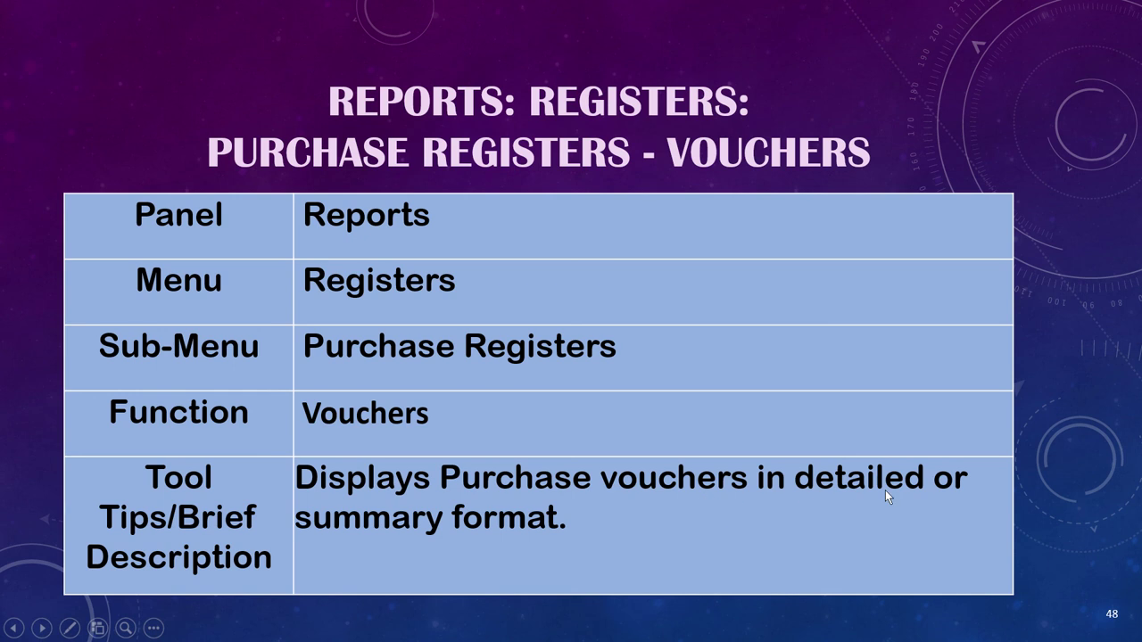
pyautogui.hotkey('alt', 'Tab')
pyautogui.hotkey('alt', 'Tab')
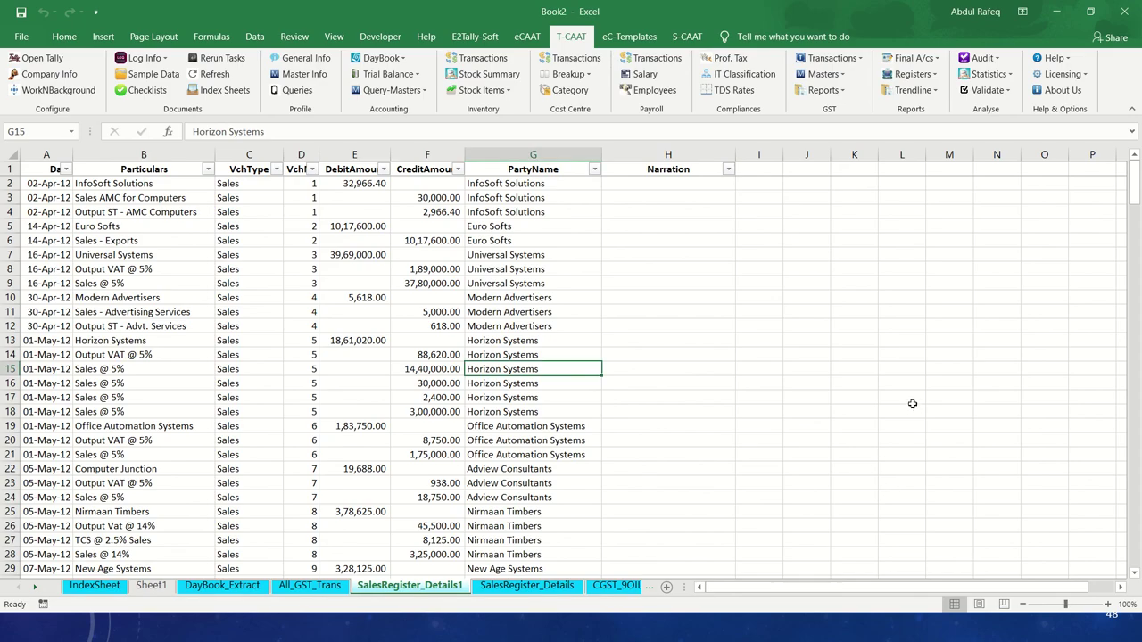
pyautogui.click(912, 402)
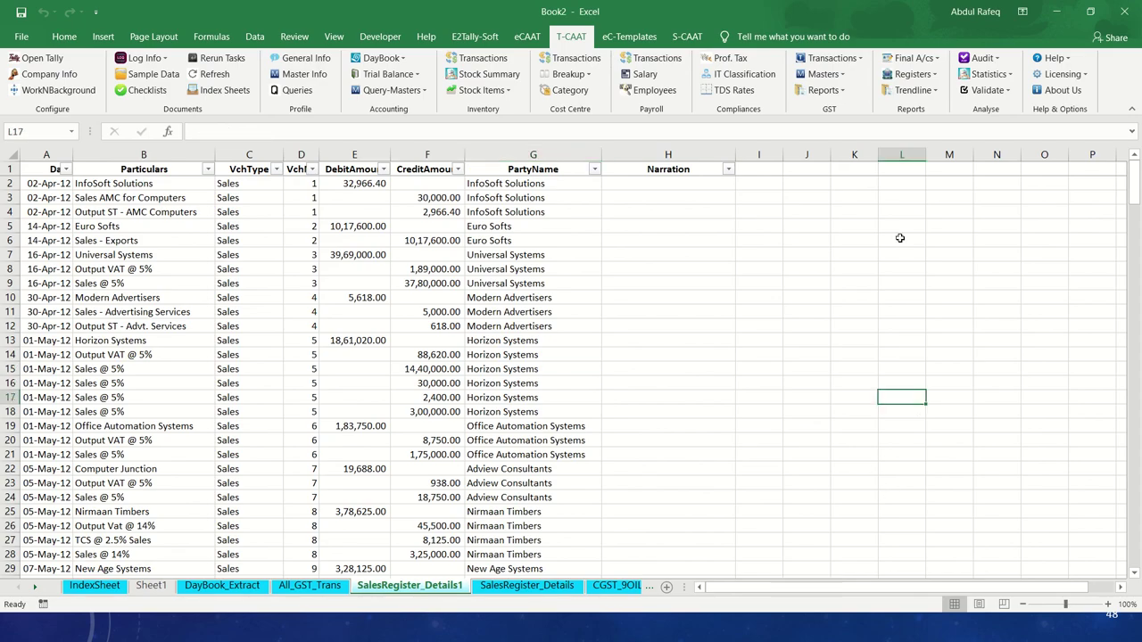
# Generate the Purchase Register vouchers for the active period in Details format, with narrations and party ledger names.
pyautogui.click(937, 77)
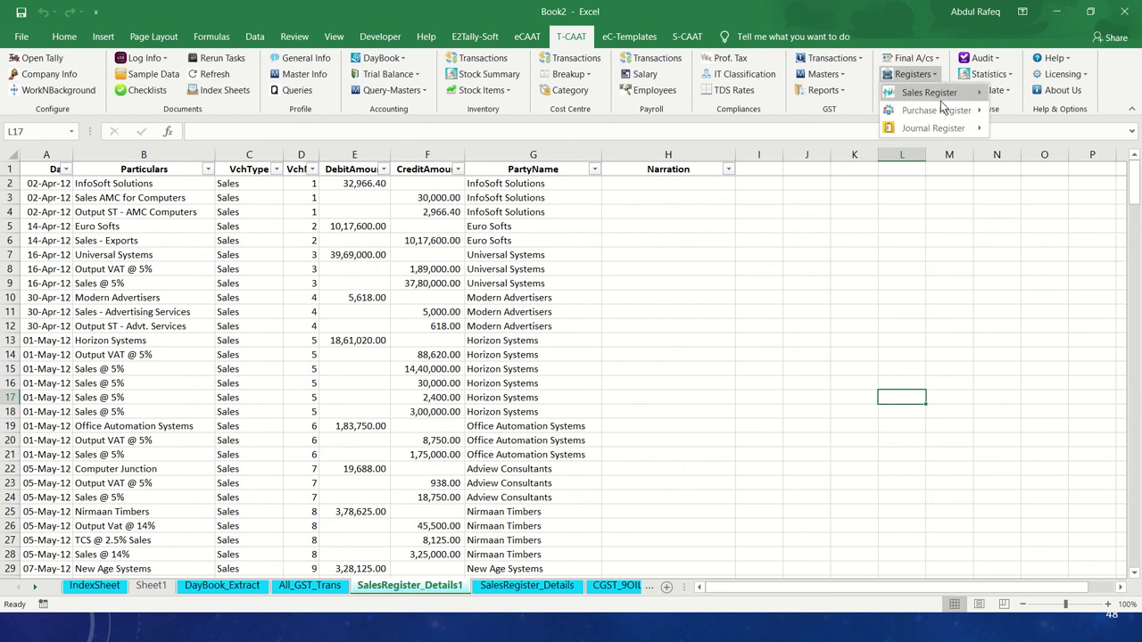
pyautogui.moveTo(944, 110)
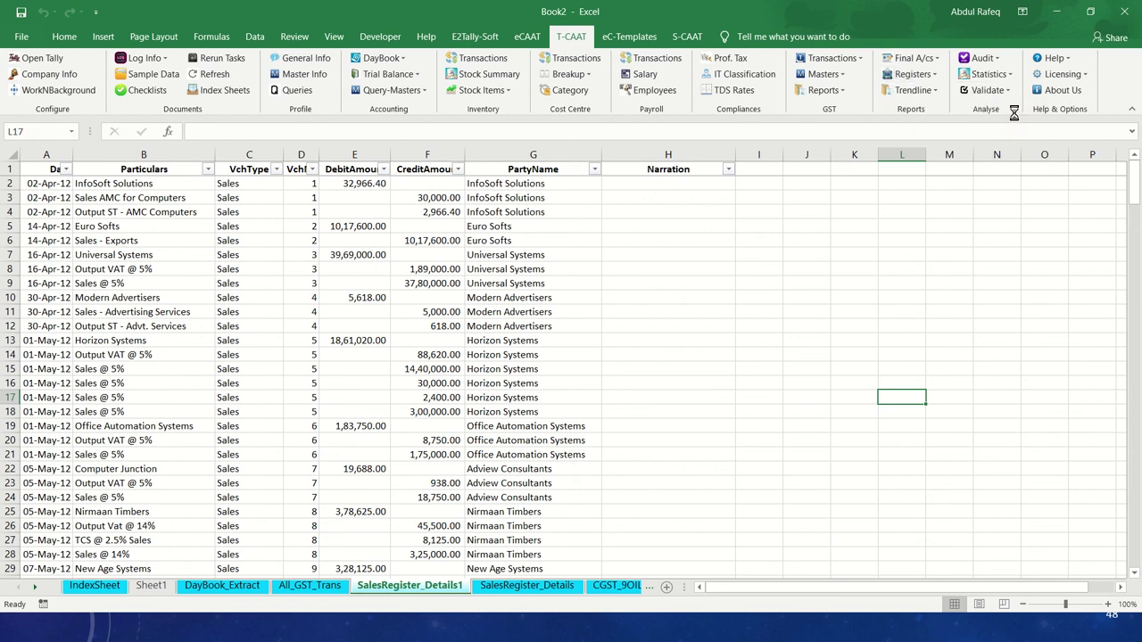
pyautogui.hotkey('alt', 'Tab')
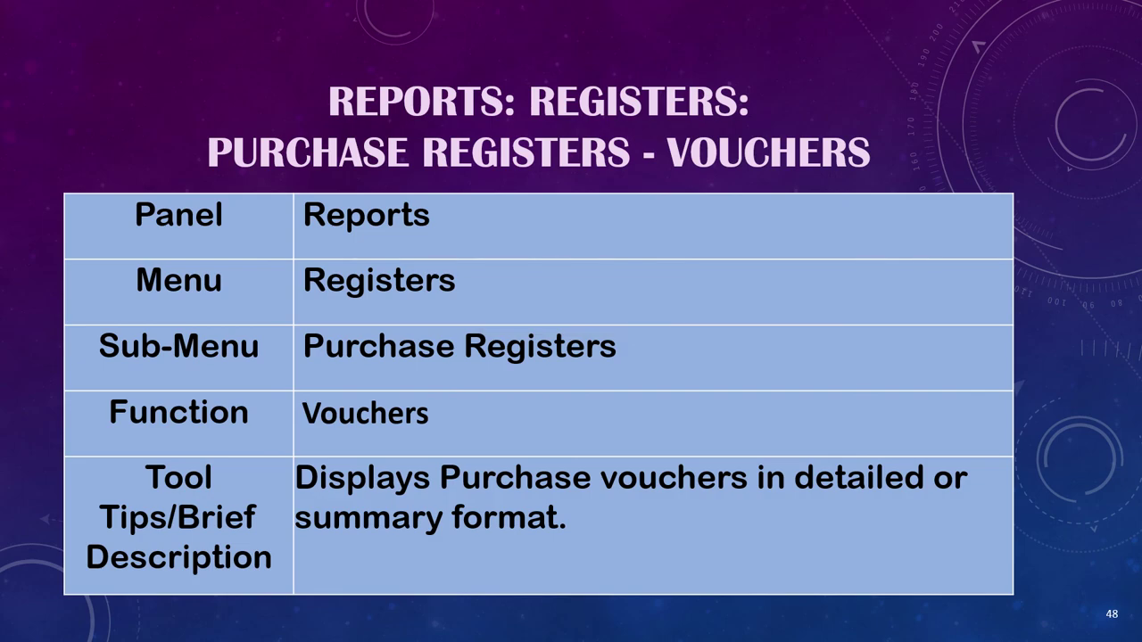
pyautogui.hotkey('alt', 'Tab')
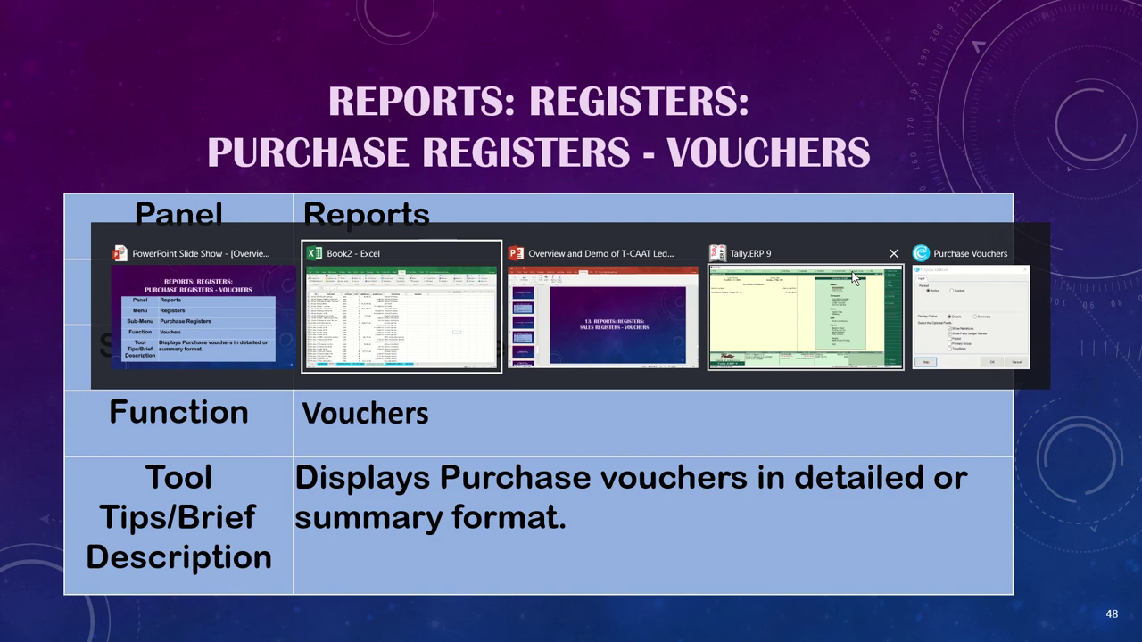
pyautogui.hotkey('alt', 'Tab')
pyautogui.hotkey('alt', 'Tab')
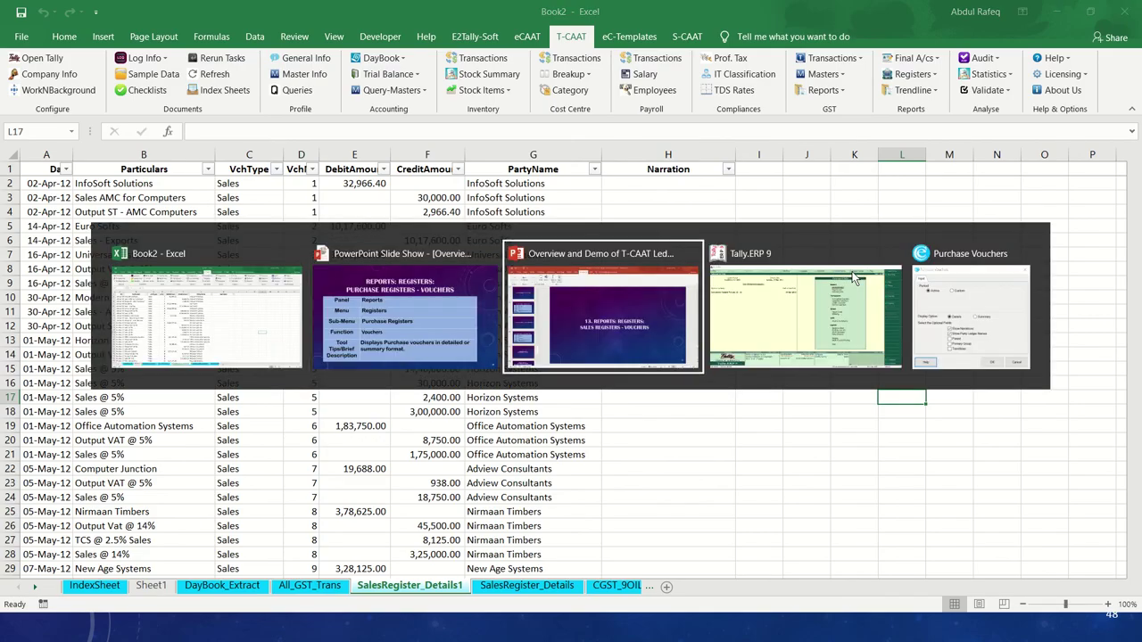
pyautogui.hotkey('alt', 'Tab')
pyautogui.hotkey('alt', 'Tab')
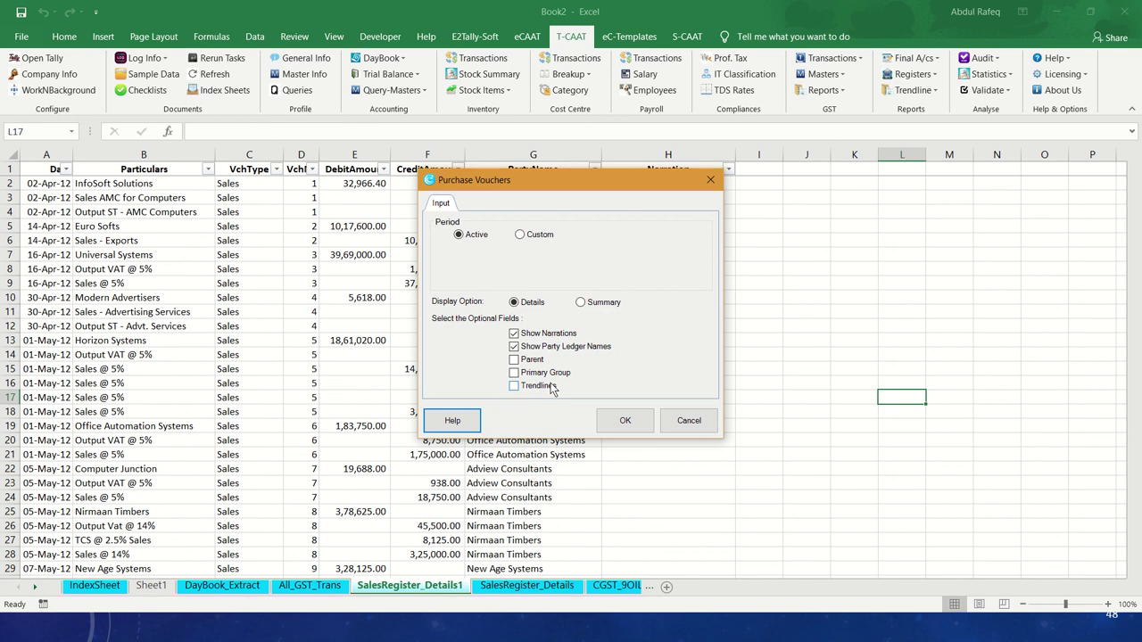
pyautogui.click(629, 421)
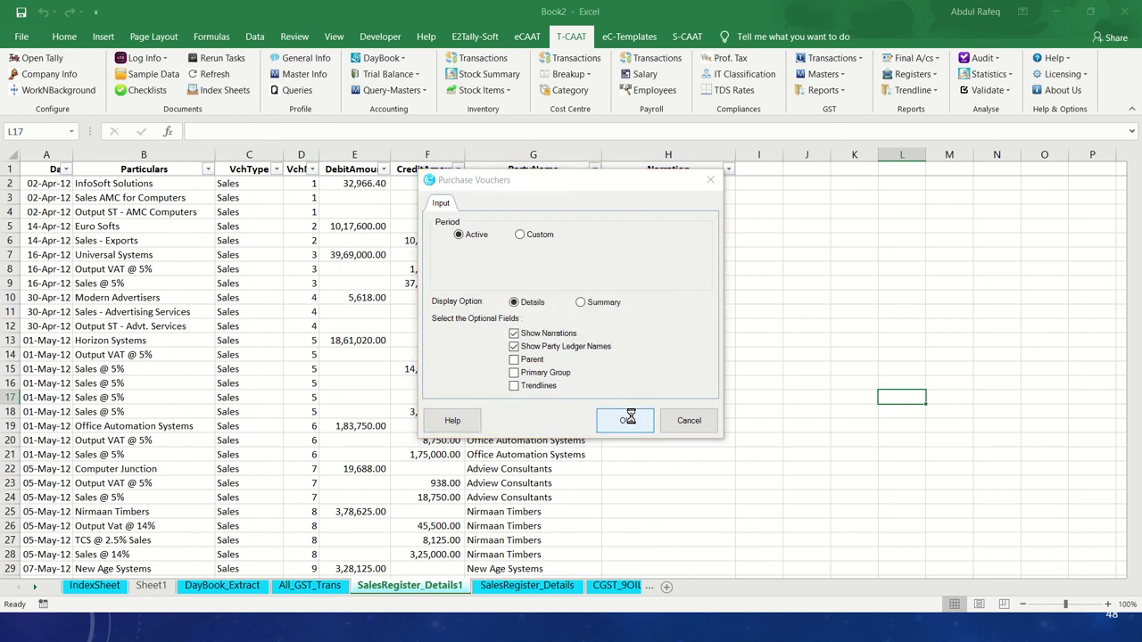
# Examine the purchase vouchers in the PurchaseRegister_Details sheet down to the last row and go back to the first rows.
pyautogui.click(123, 241)
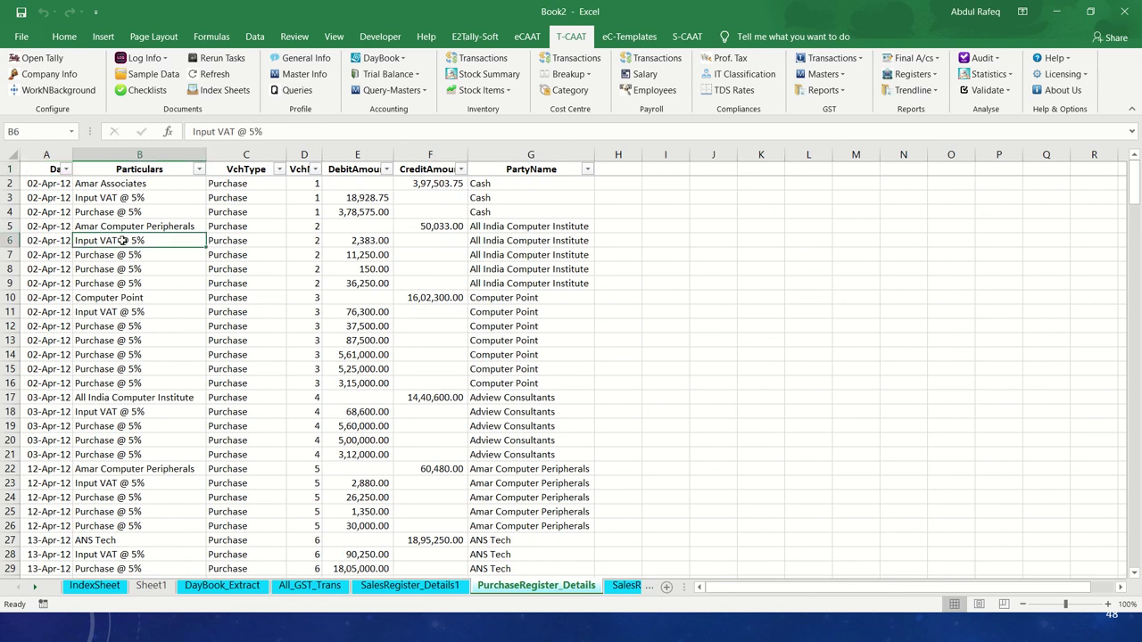
pyautogui.hotkey('ctrl', 'Down')
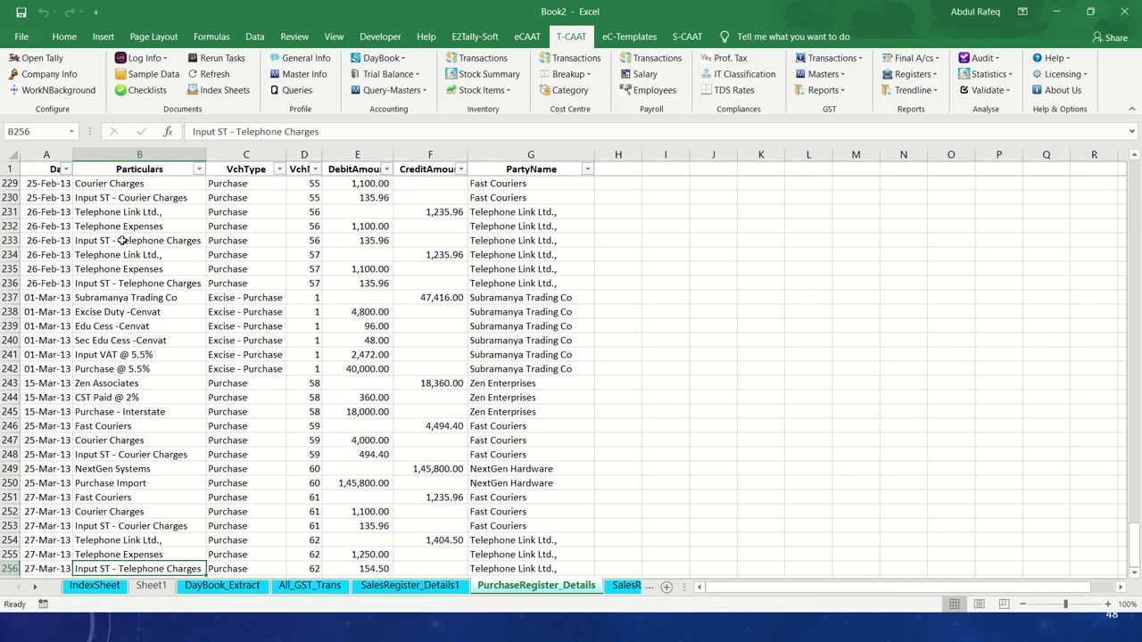
pyautogui.hotkey('ctrl', 'Home')
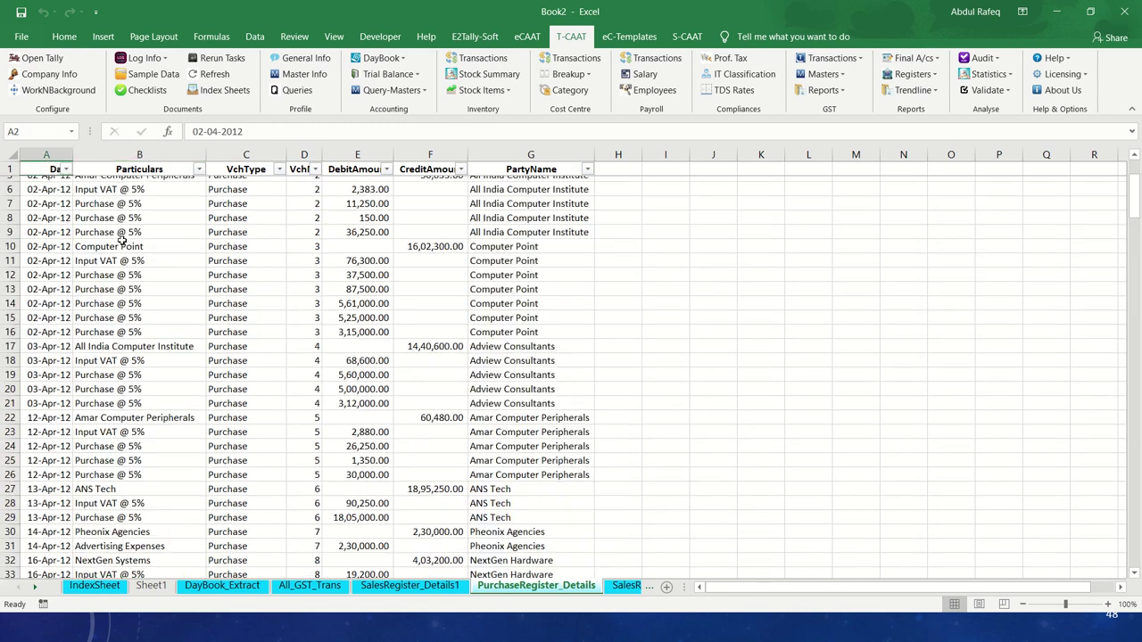
pyautogui.click(30, 240)
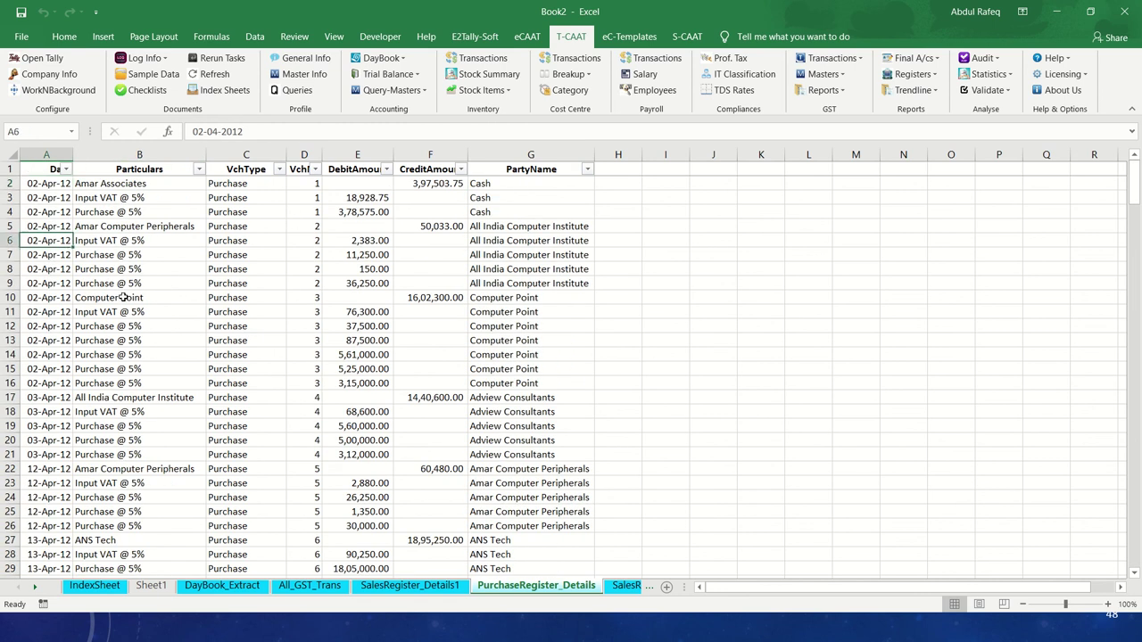
pyautogui.scroll(-2, 125, 298)
pyautogui.scroll(2, 141, 296)
# Switch to PowerPoint, present the Journal Registers - Vouchers slides, end the slide show, and return to the Excel workbook.
pyautogui.hotkey('alt', 'Tab')
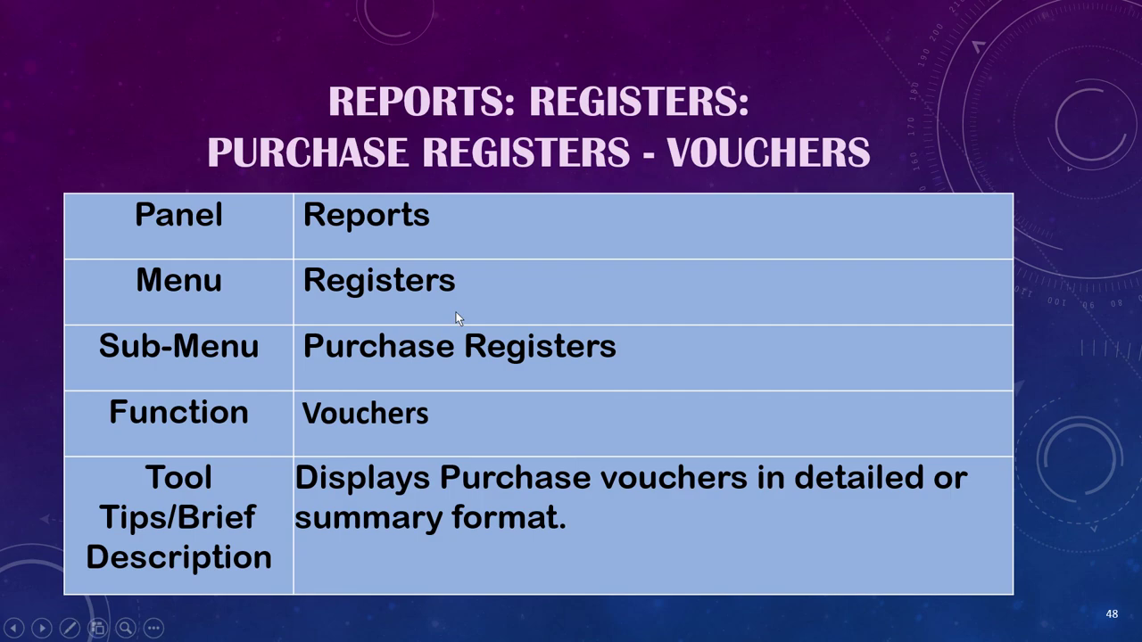
pyautogui.click(456, 312)
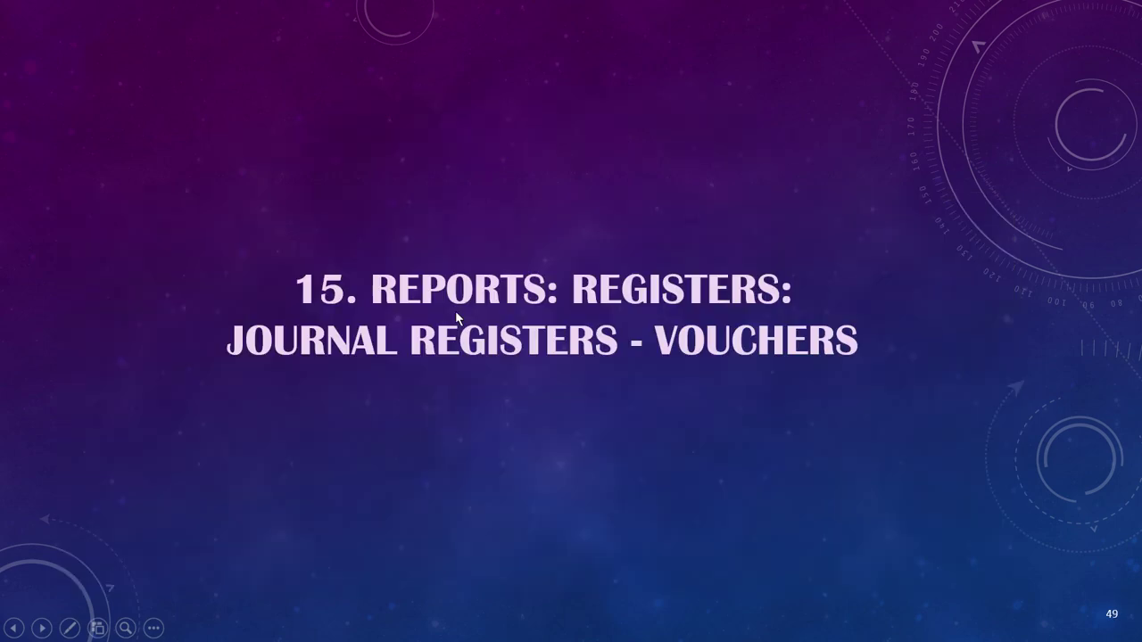
pyautogui.click(455, 311)
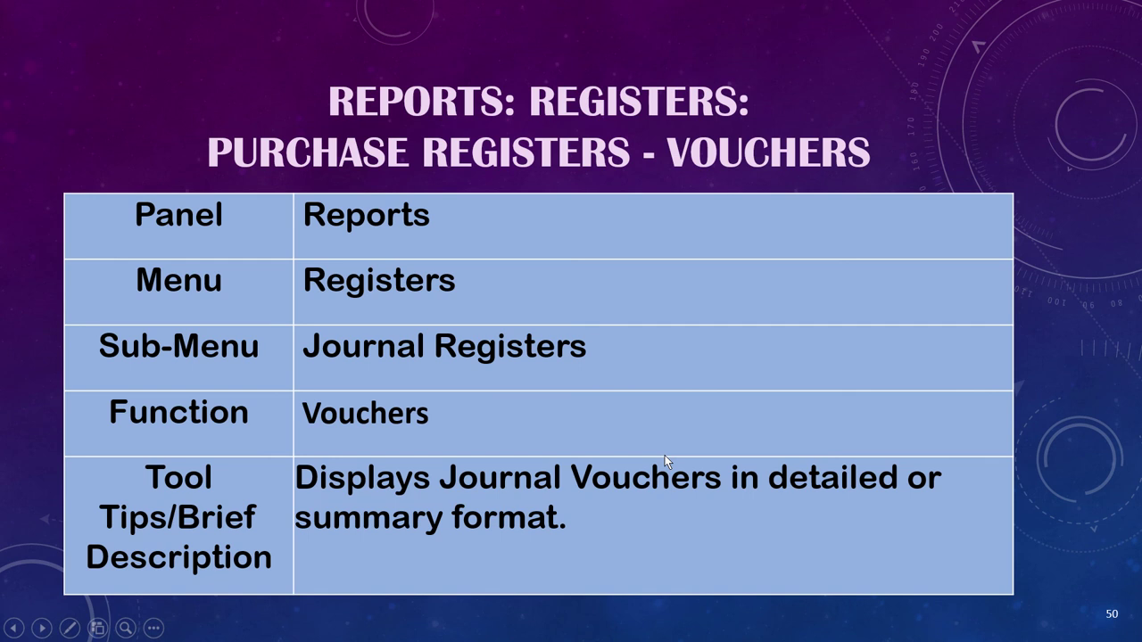
pyautogui.press('Escape')
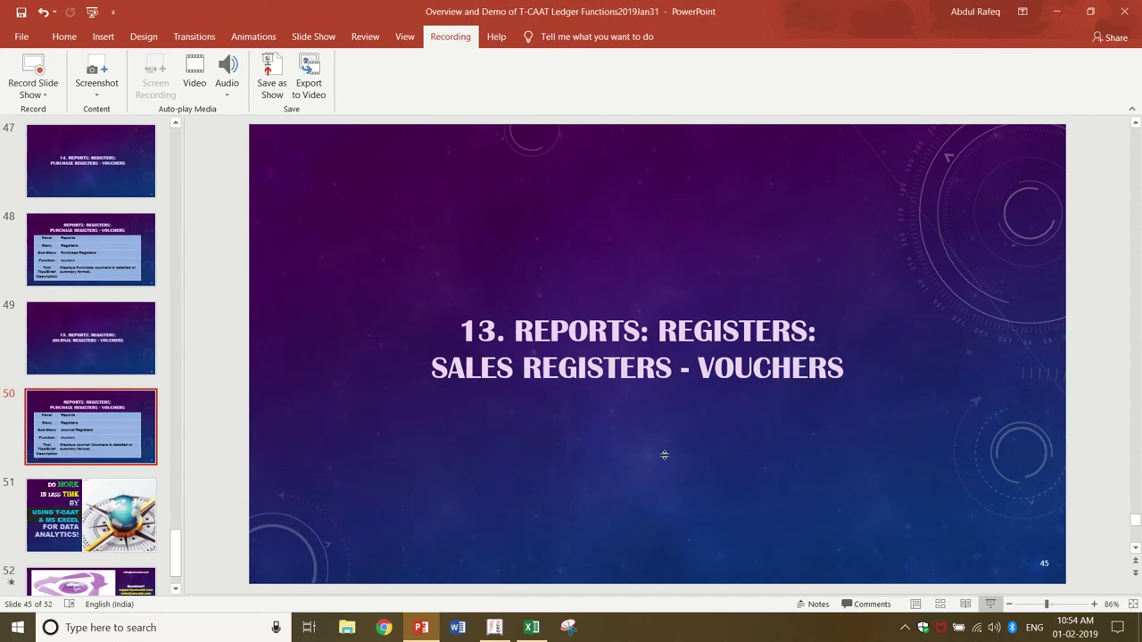
pyautogui.click(530, 628)
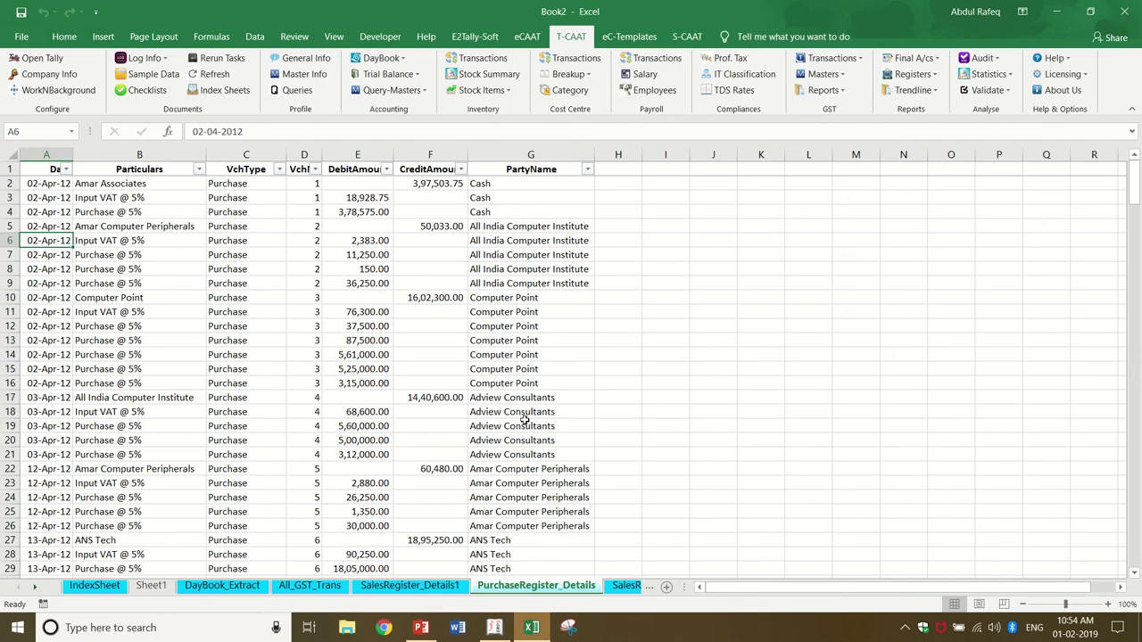
# Generate the Journal Register vouchers for the active period in Details format, with narrations and party ledger names.
pyautogui.click(518, 394)
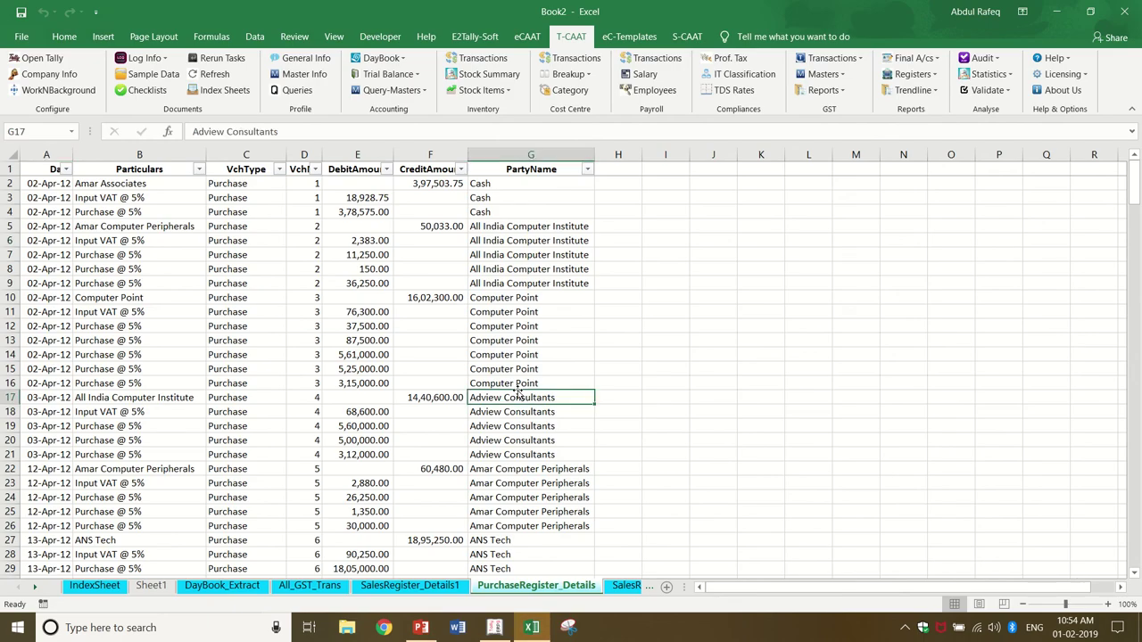
pyautogui.click(936, 75)
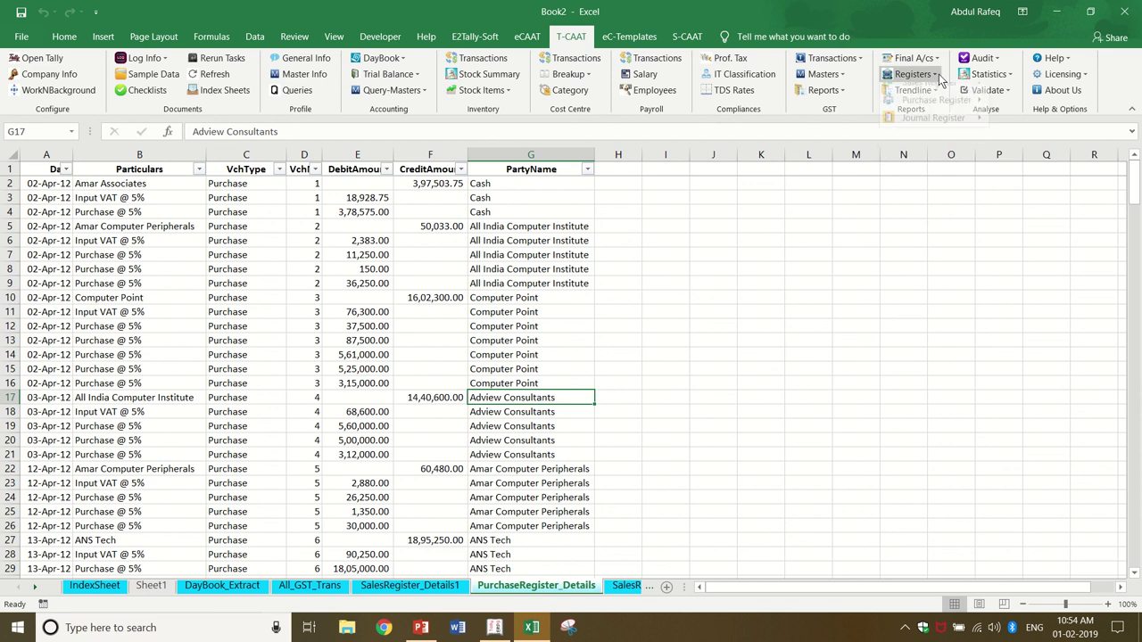
pyautogui.moveTo(952, 133)
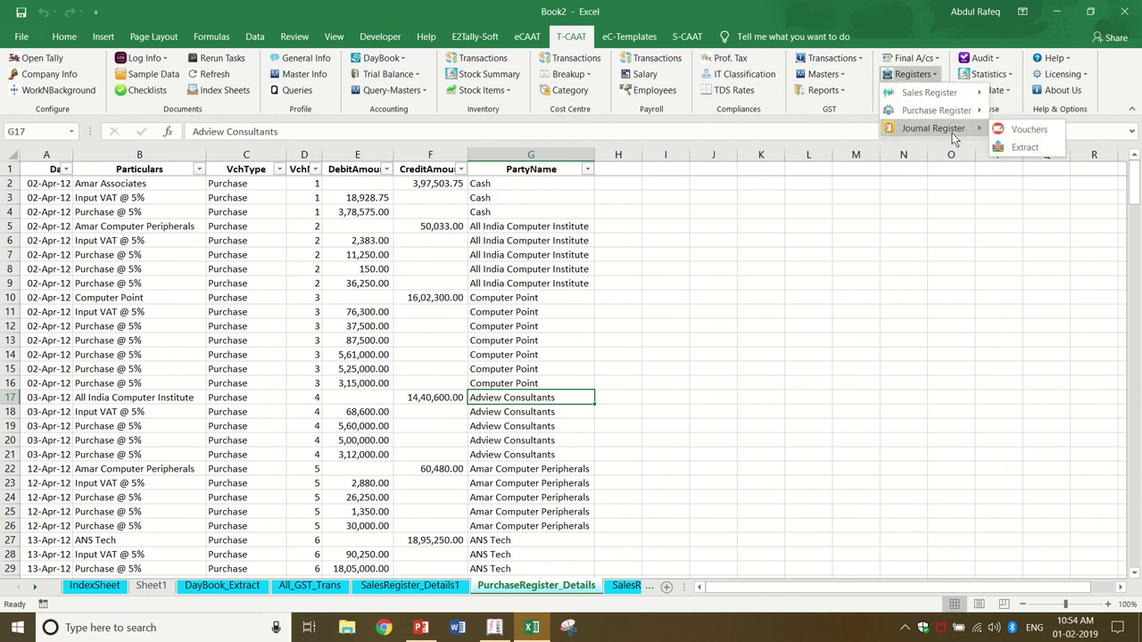
pyautogui.click(1026, 130)
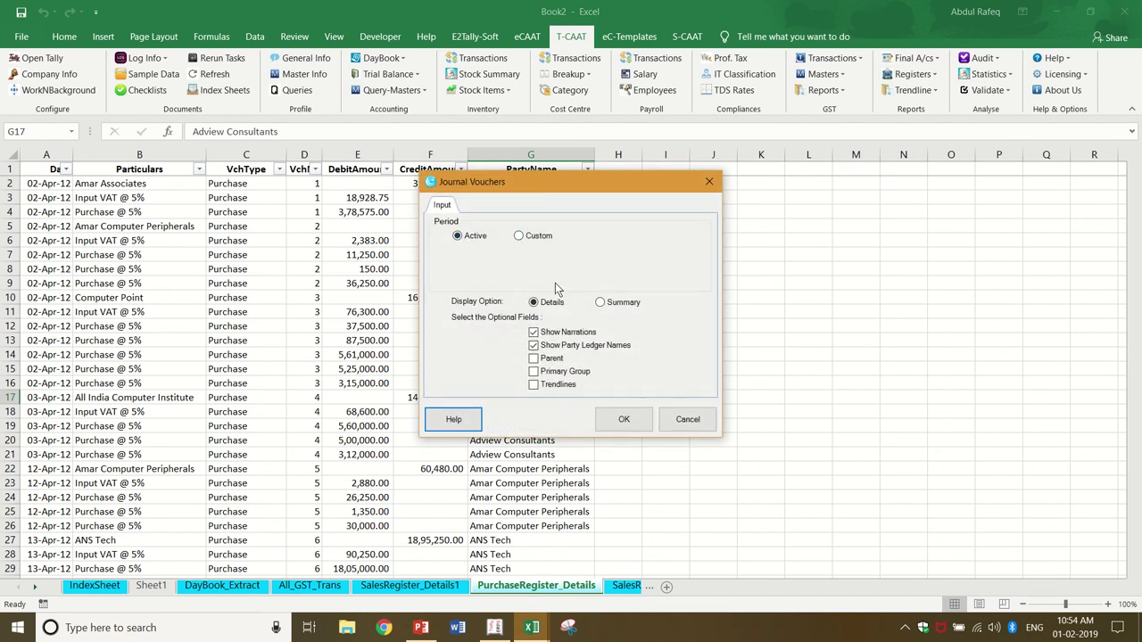
pyautogui.click(601, 302)
pyautogui.click(534, 304)
pyautogui.click(620, 422)
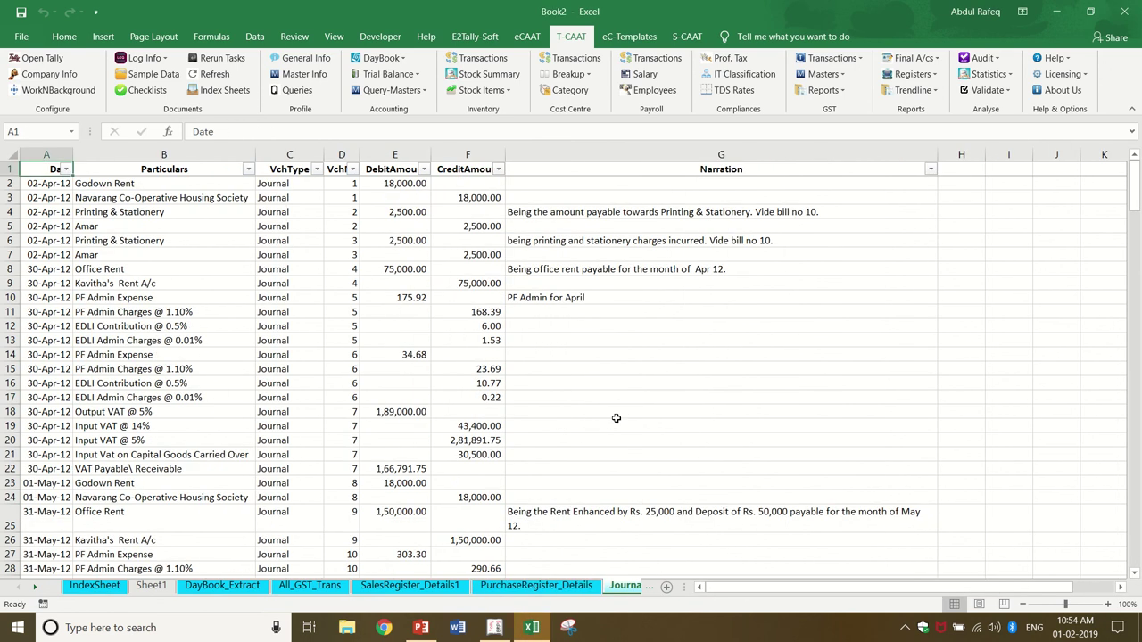
# Examine the journal vouchers and their narrations down to the last row, and move back up through the earlier months.
pyautogui.click(135, 279)
pyautogui.scroll(-19, 135, 278)
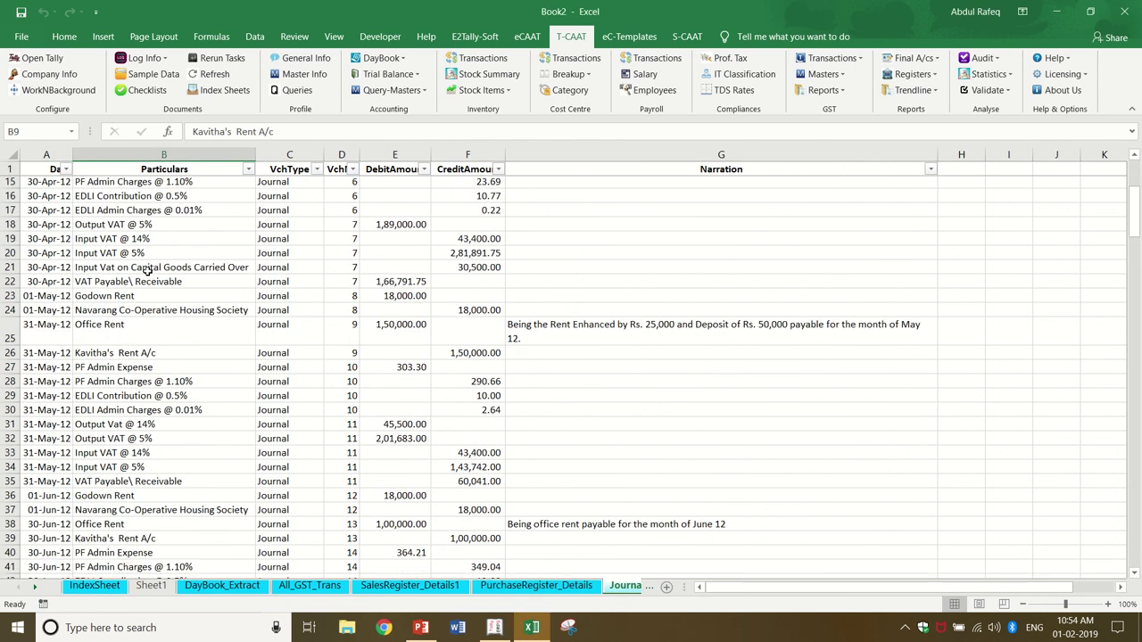
pyautogui.scroll(-5, 148, 267)
pyautogui.click(34, 399)
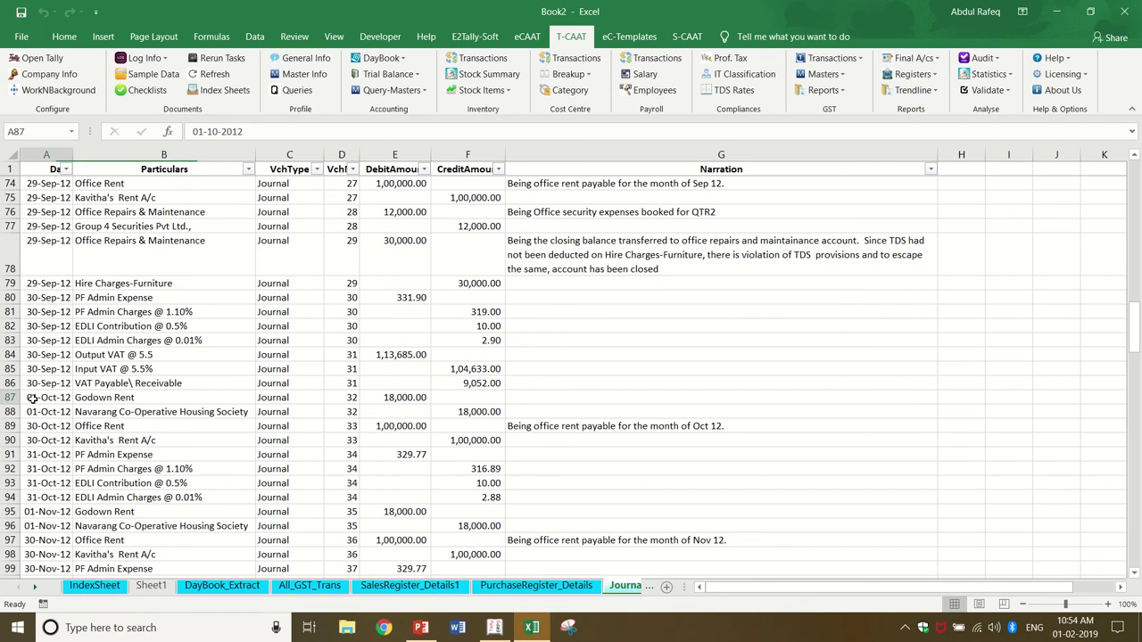
pyautogui.hotkey('ctrl', 'Down')
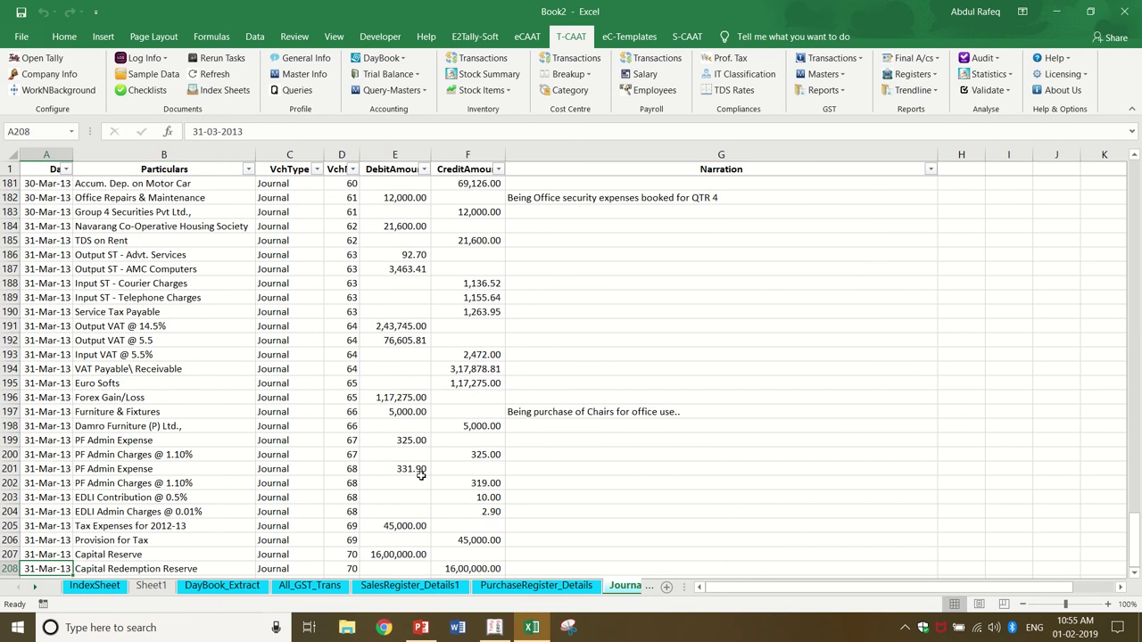
pyautogui.scroll(20, 509, 224)
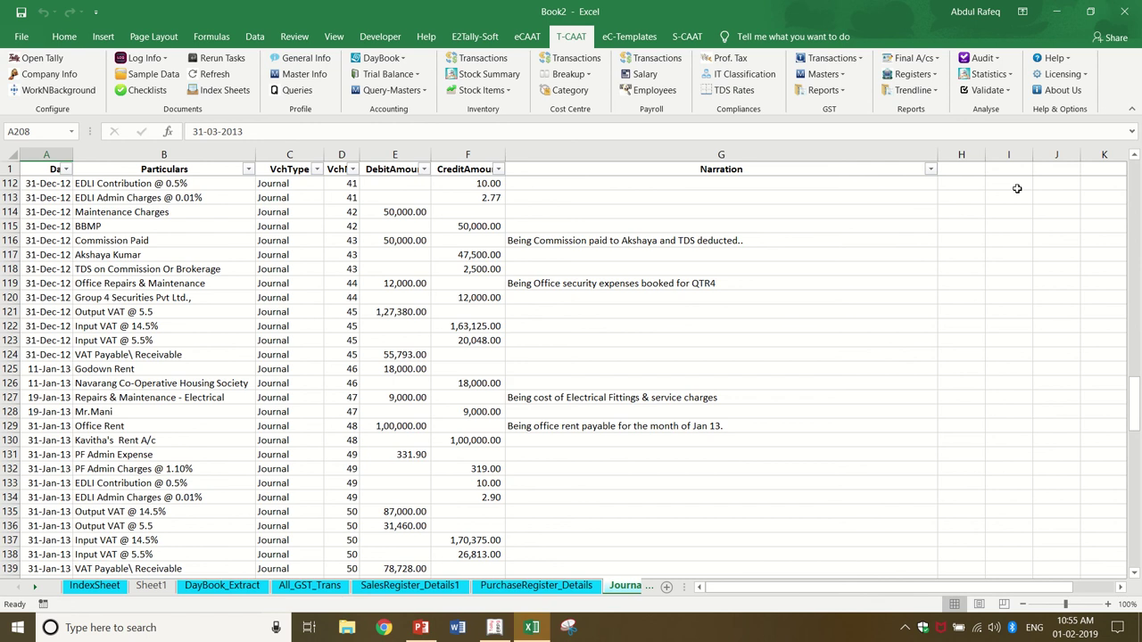
pyautogui.scroll(7, 212, 260)
pyautogui.click(151, 297)
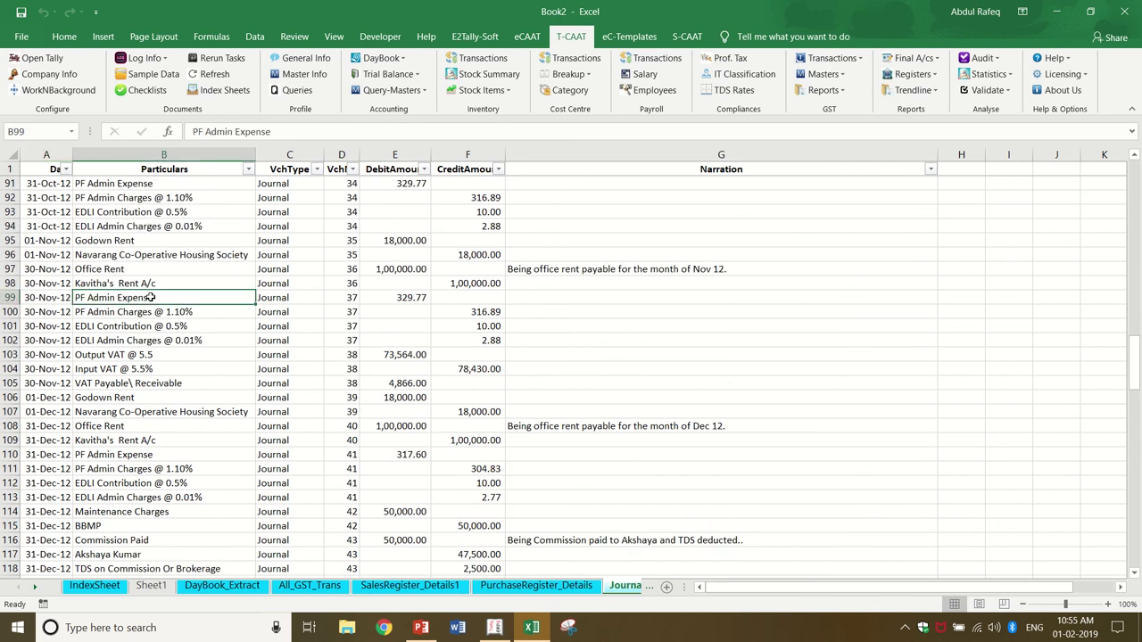
pyautogui.scroll(3, 243, 297)
# Switch to PowerPoint and resume the slide show from slide 50, which describes the Journal Registers Vouchers function.
pyautogui.hotkey('alt', 'Tab')
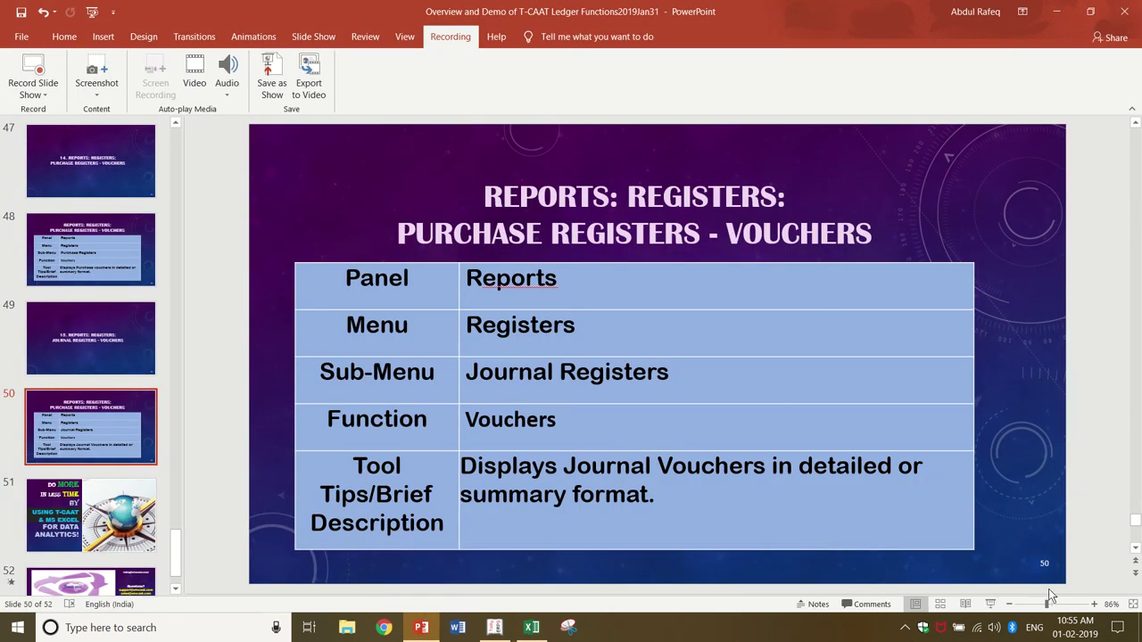
pyautogui.click(990, 604)
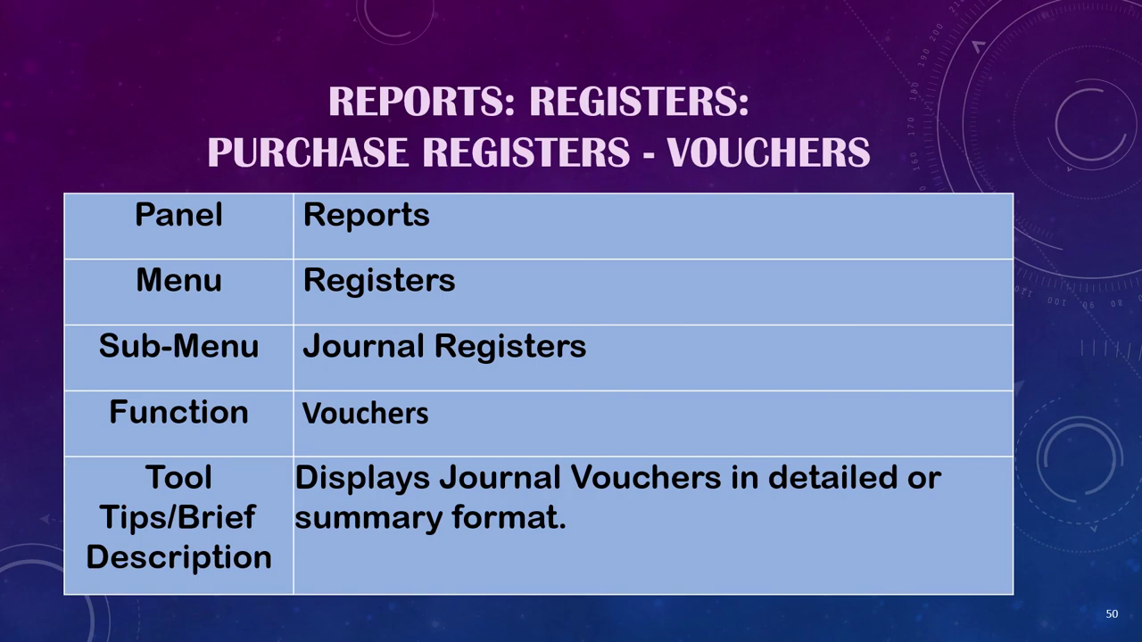